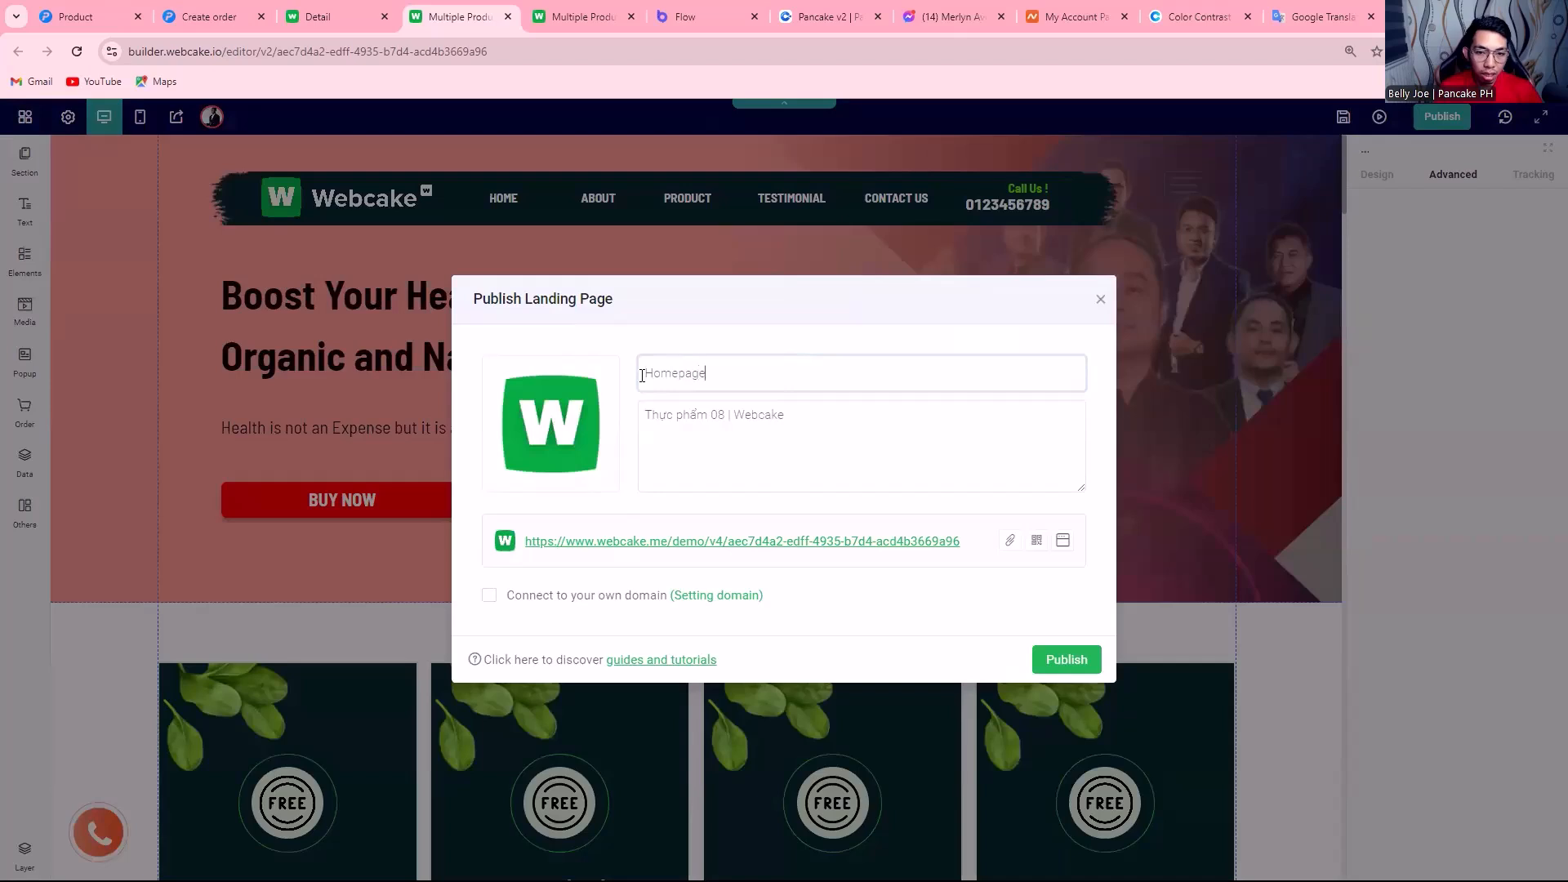
# Replace the landing page's publishing description with Homepage, matching its title, and publish the page.
pyautogui.tripleClick(815, 428)
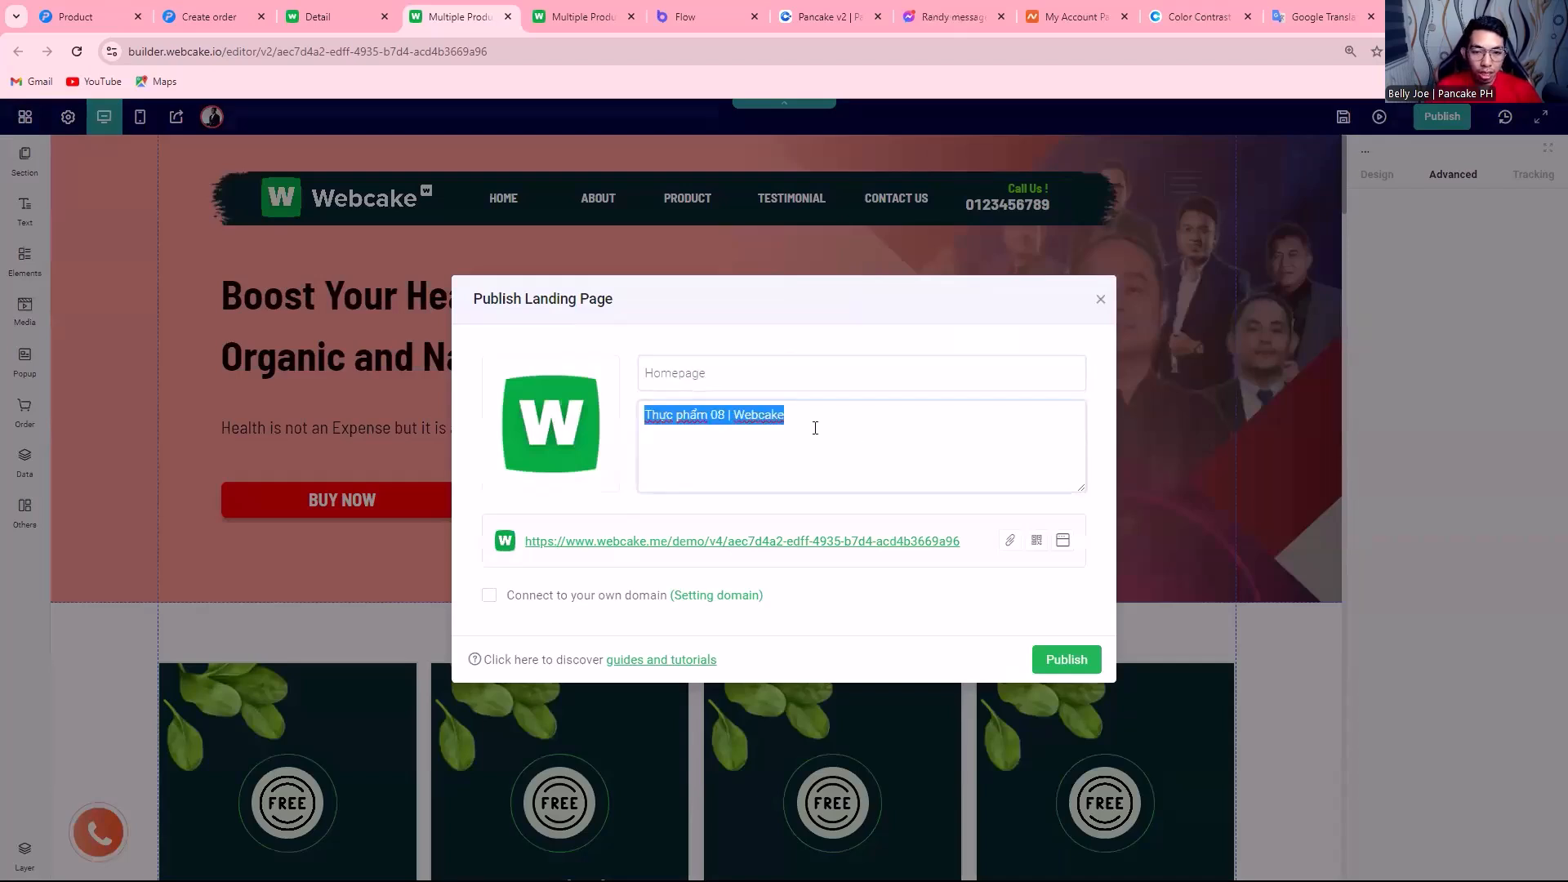
pyautogui.tripleClick(763, 381)
pyautogui.hotkey('ctrl', 'c')
pyautogui.tripleClick(787, 437)
pyautogui.hotkey('ctrl', 'v')
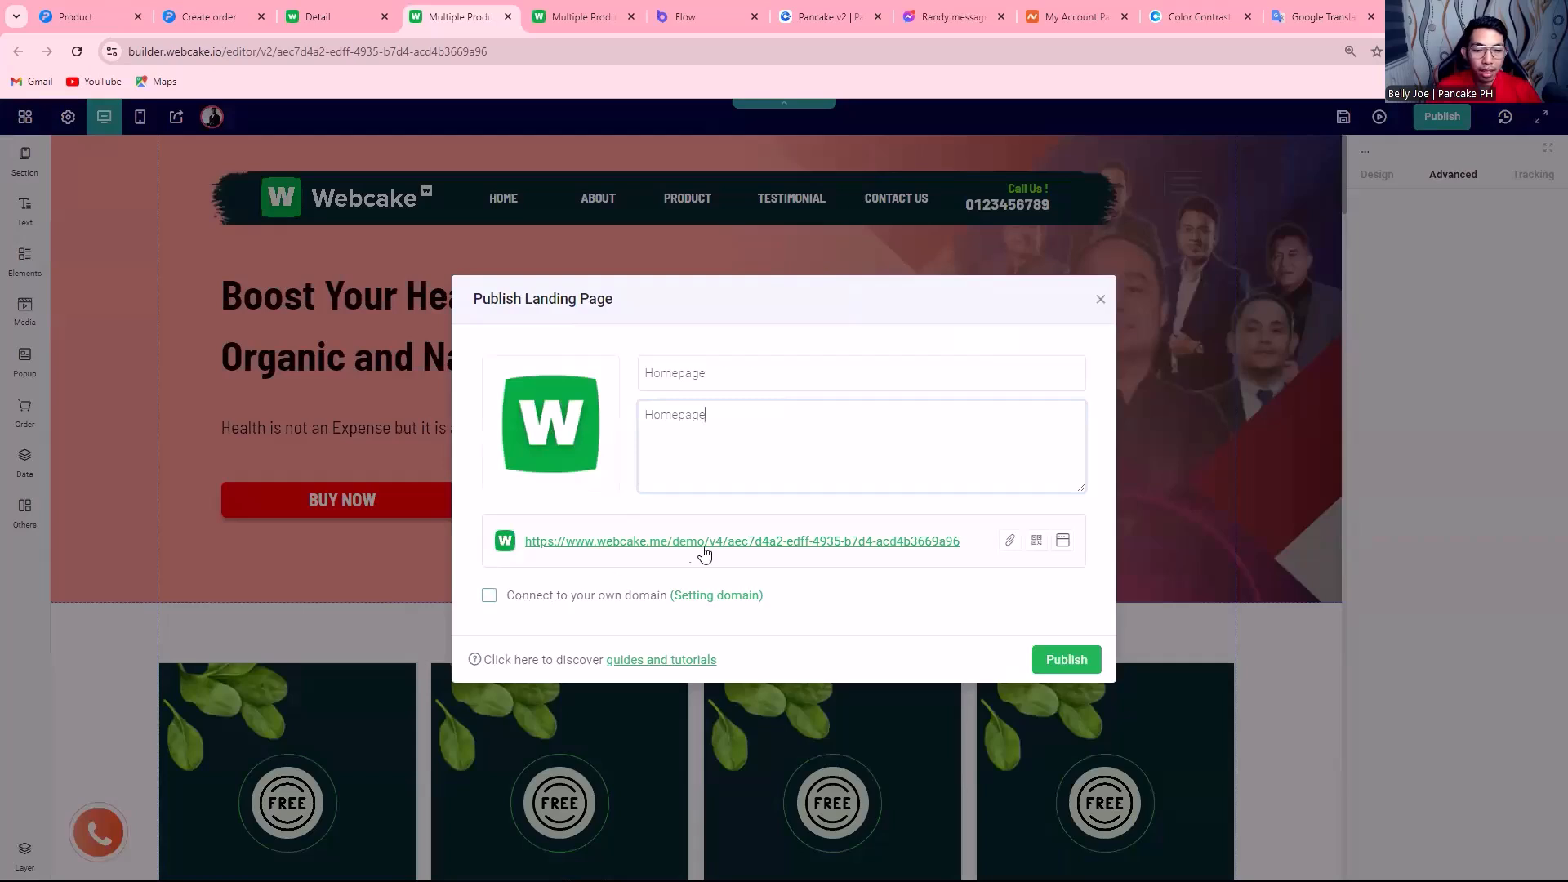
pyautogui.click(1070, 658)
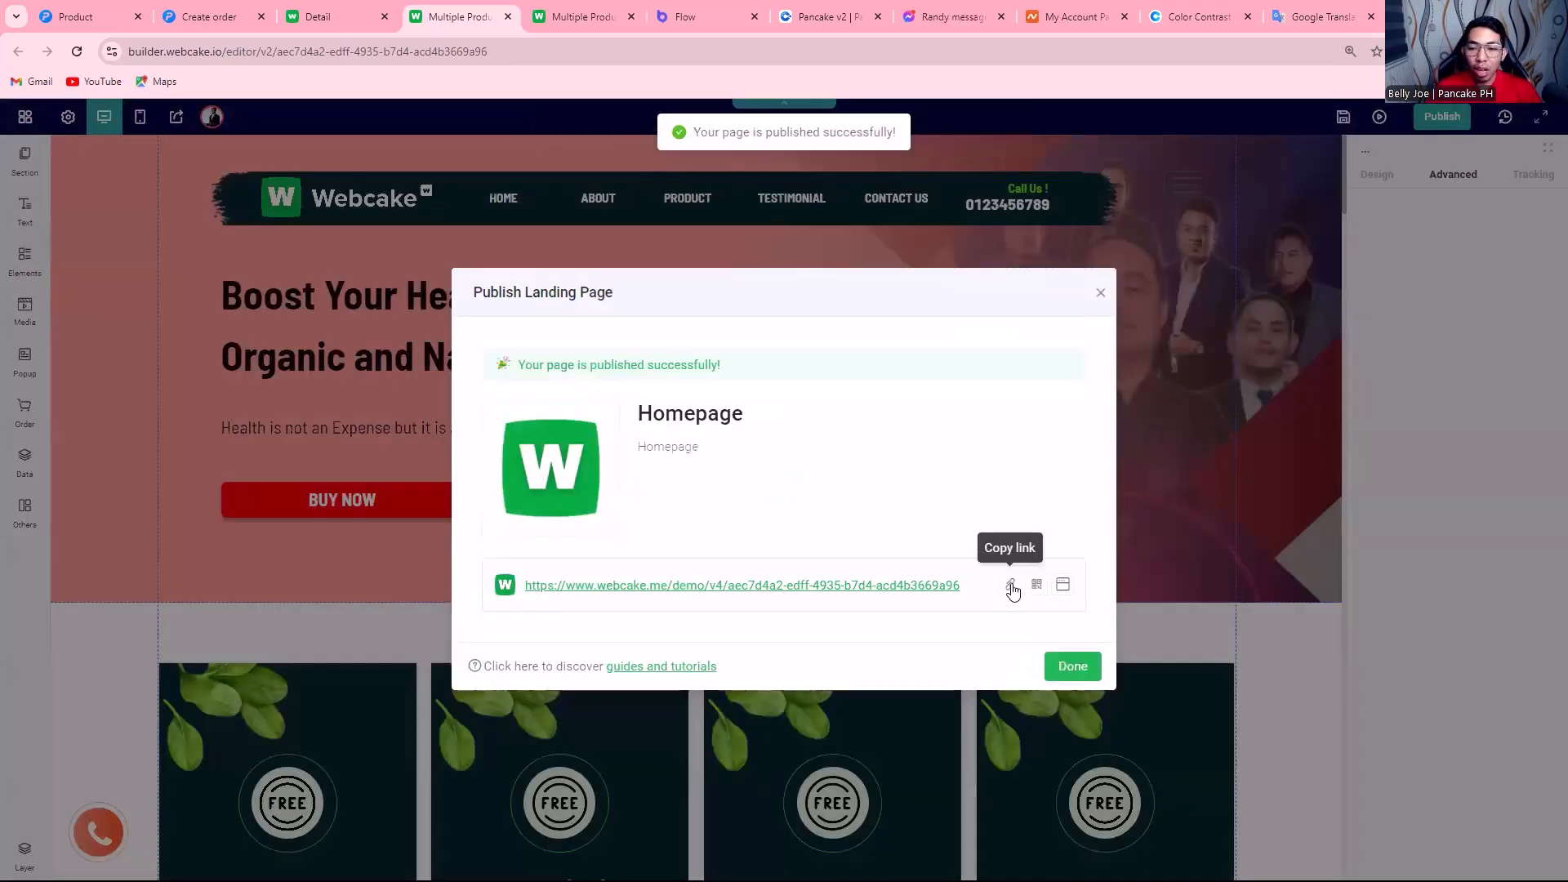
# Copy the published homepage link and set the HOME menu button's click event to Open link with that URL.
pyautogui.click(1010, 584)
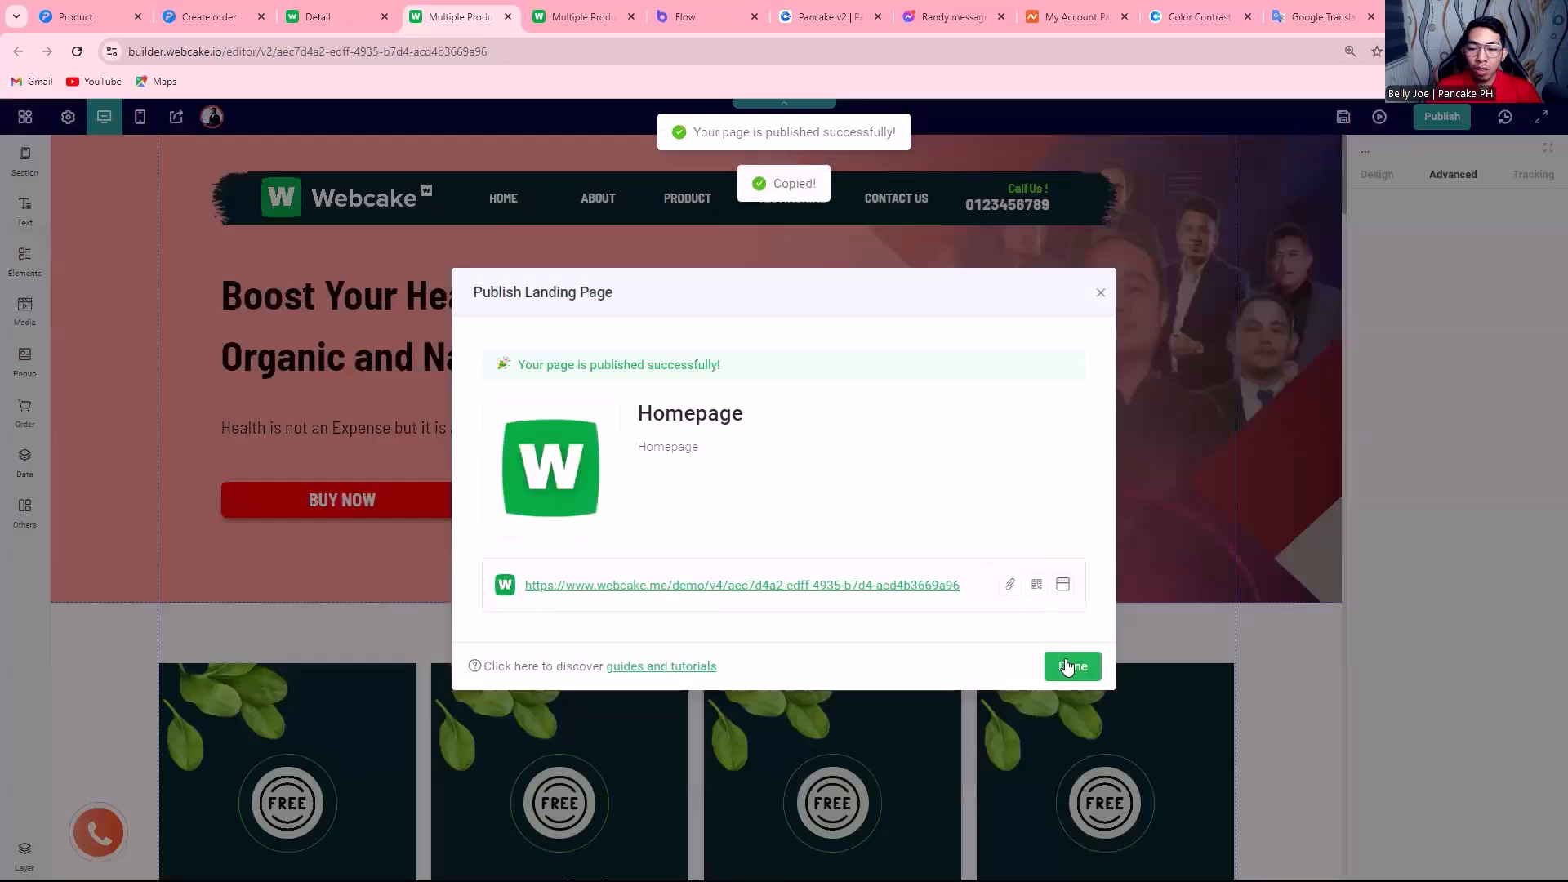
pyautogui.click(1068, 665)
pyautogui.click(489, 201)
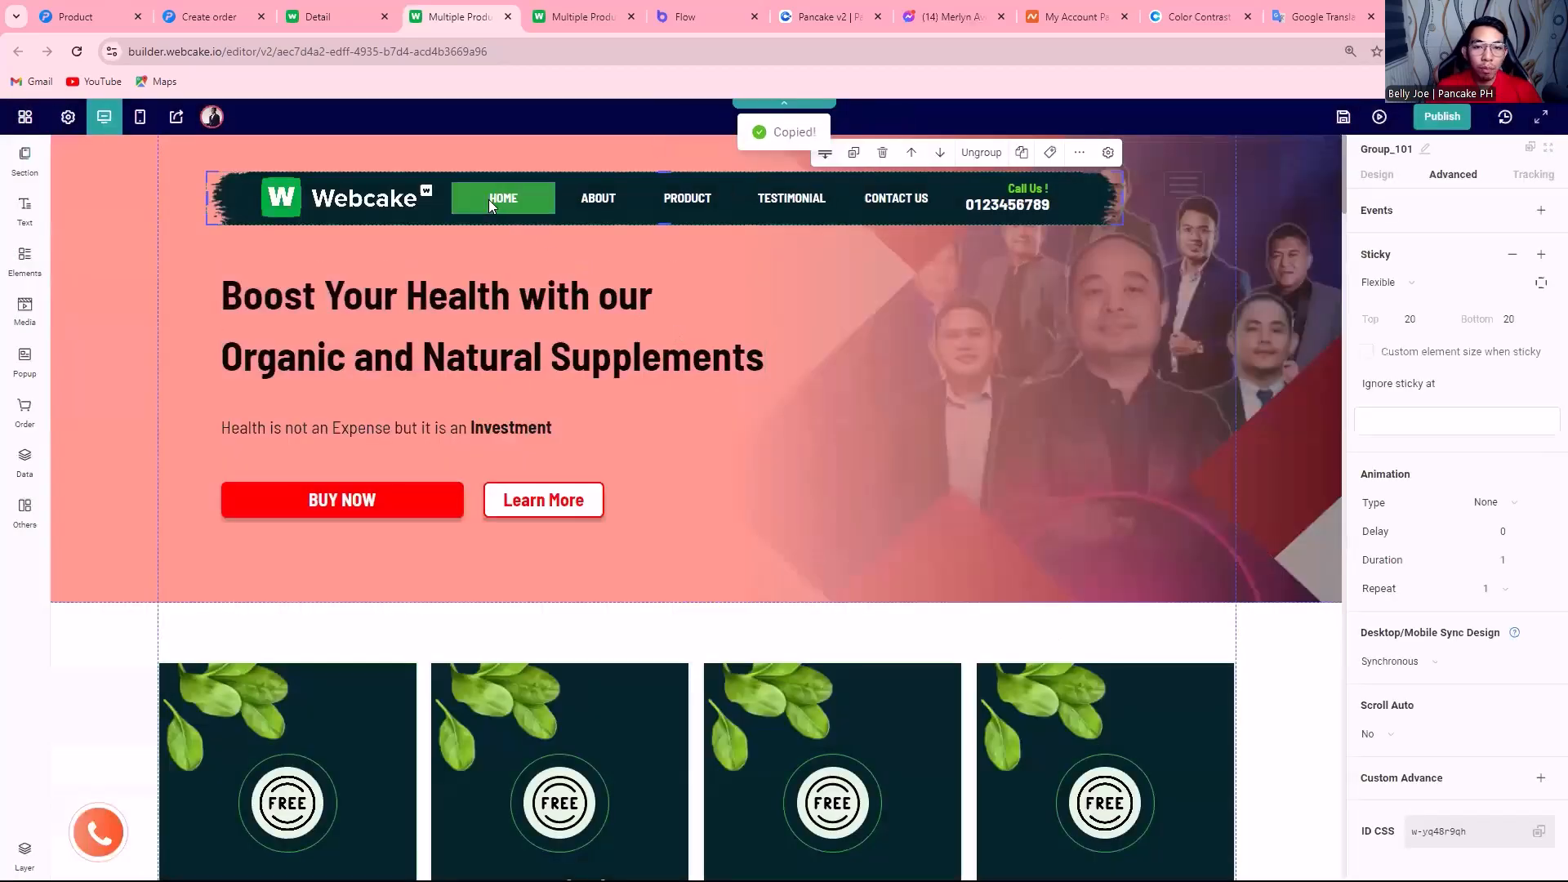
pyautogui.click(489, 199)
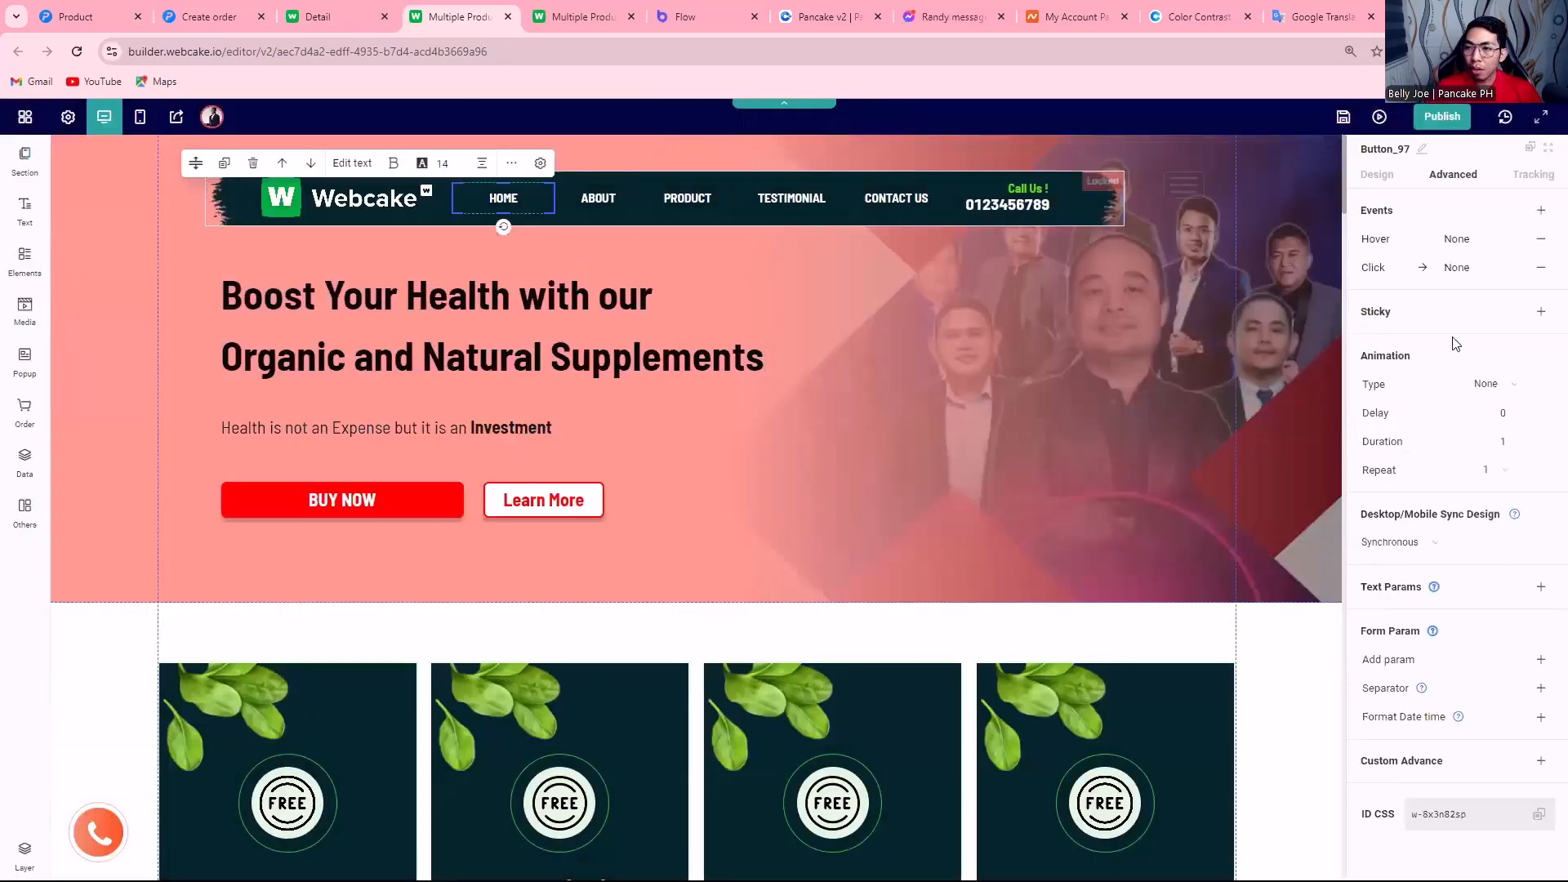
pyautogui.click(1462, 273)
pyautogui.click(1227, 352)
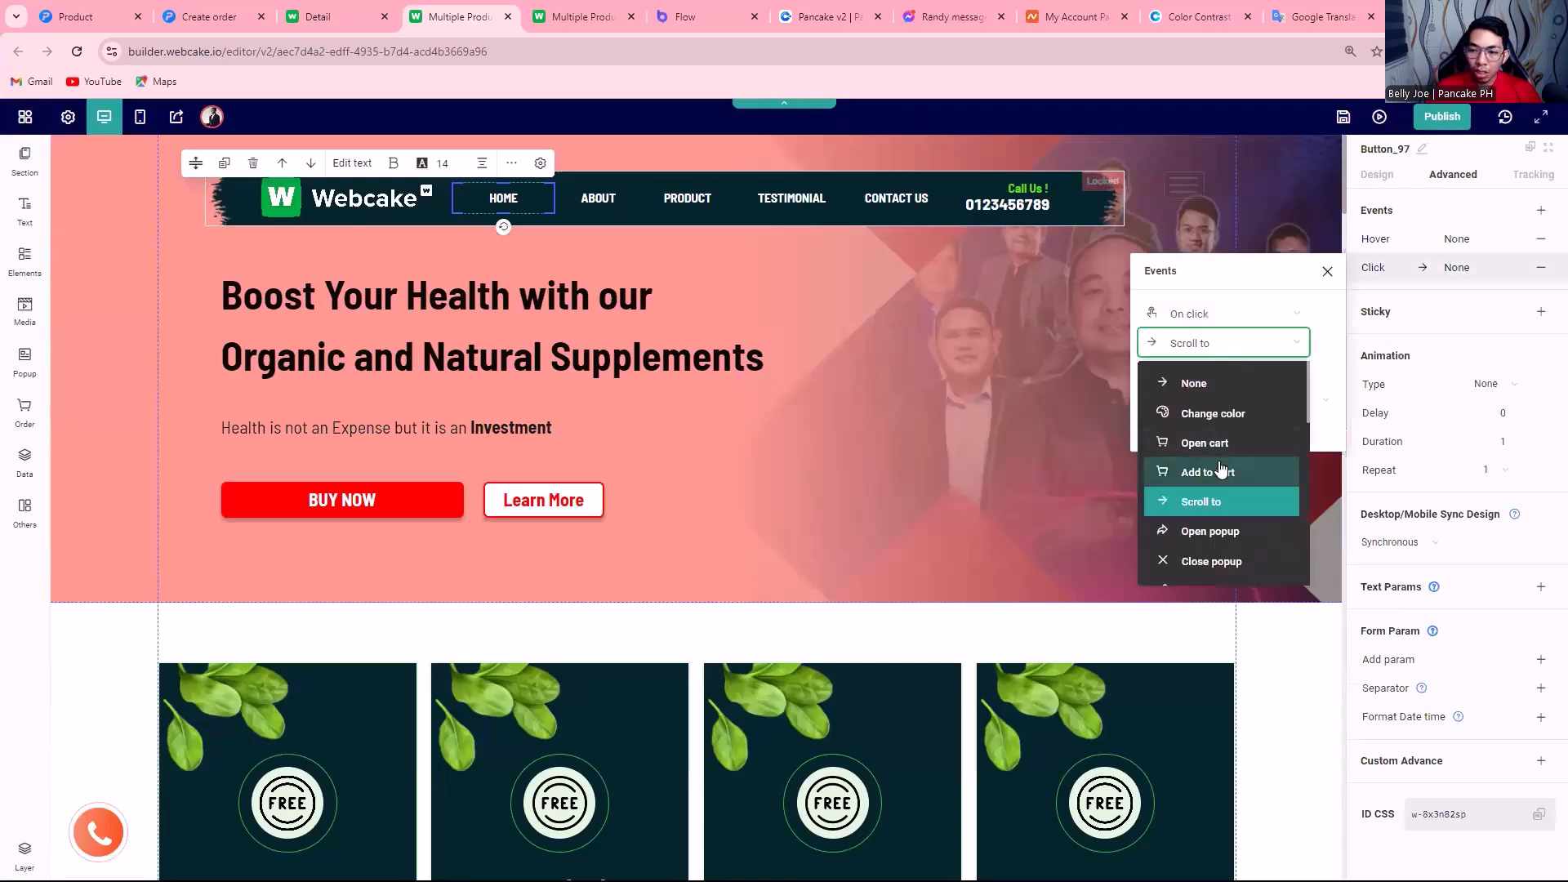
pyautogui.scroll(-2, 1230, 490)
pyautogui.click(1235, 514)
pyautogui.click(1207, 402)
pyautogui.hotkey('ctrl', 'v')
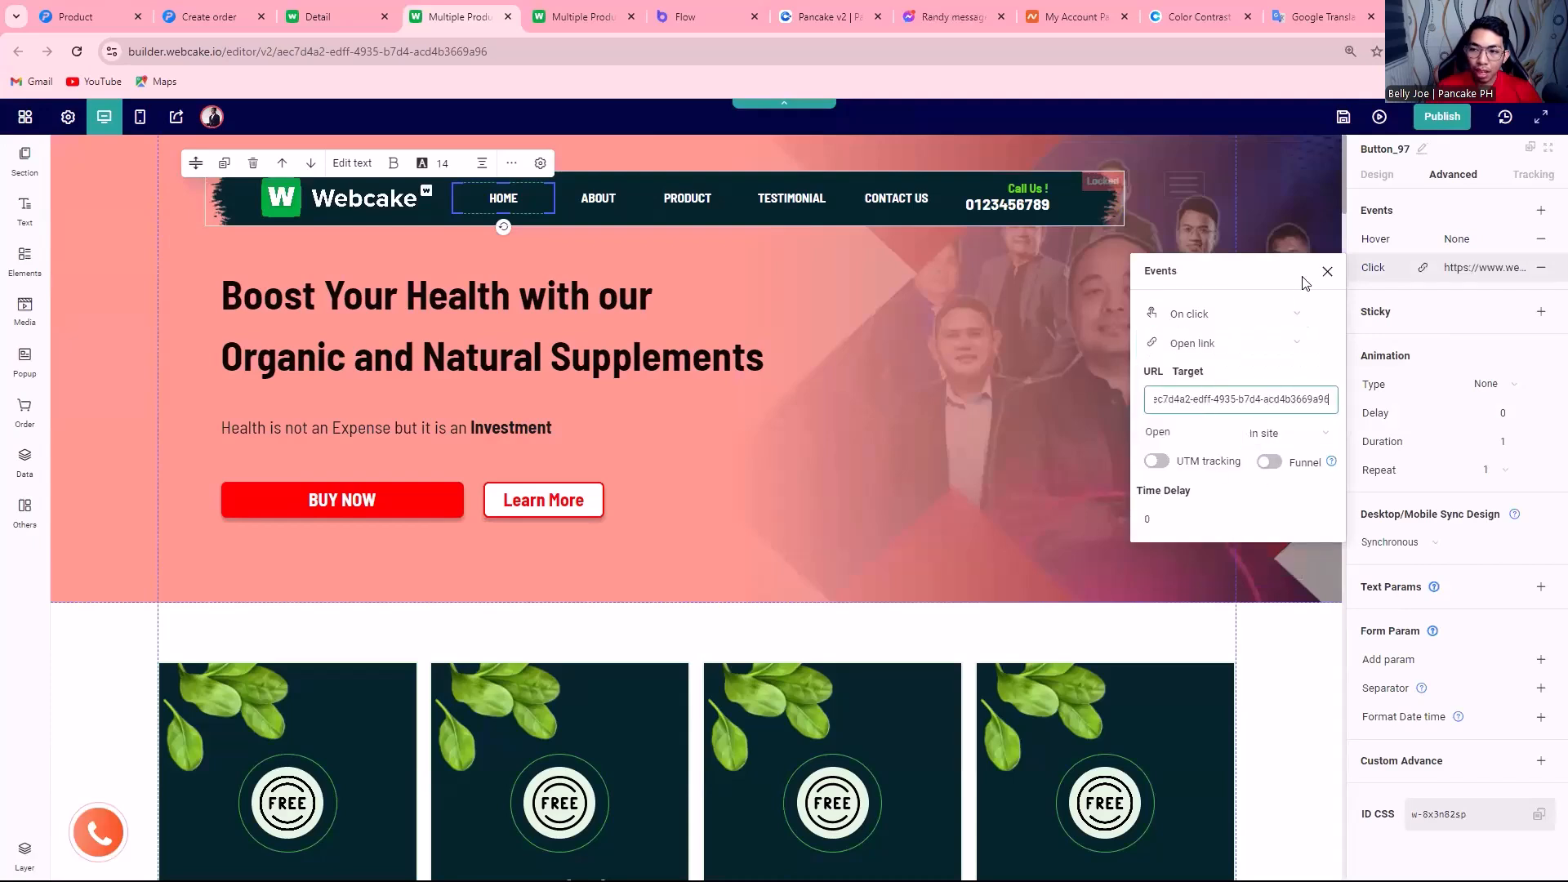
pyautogui.click(1316, 239)
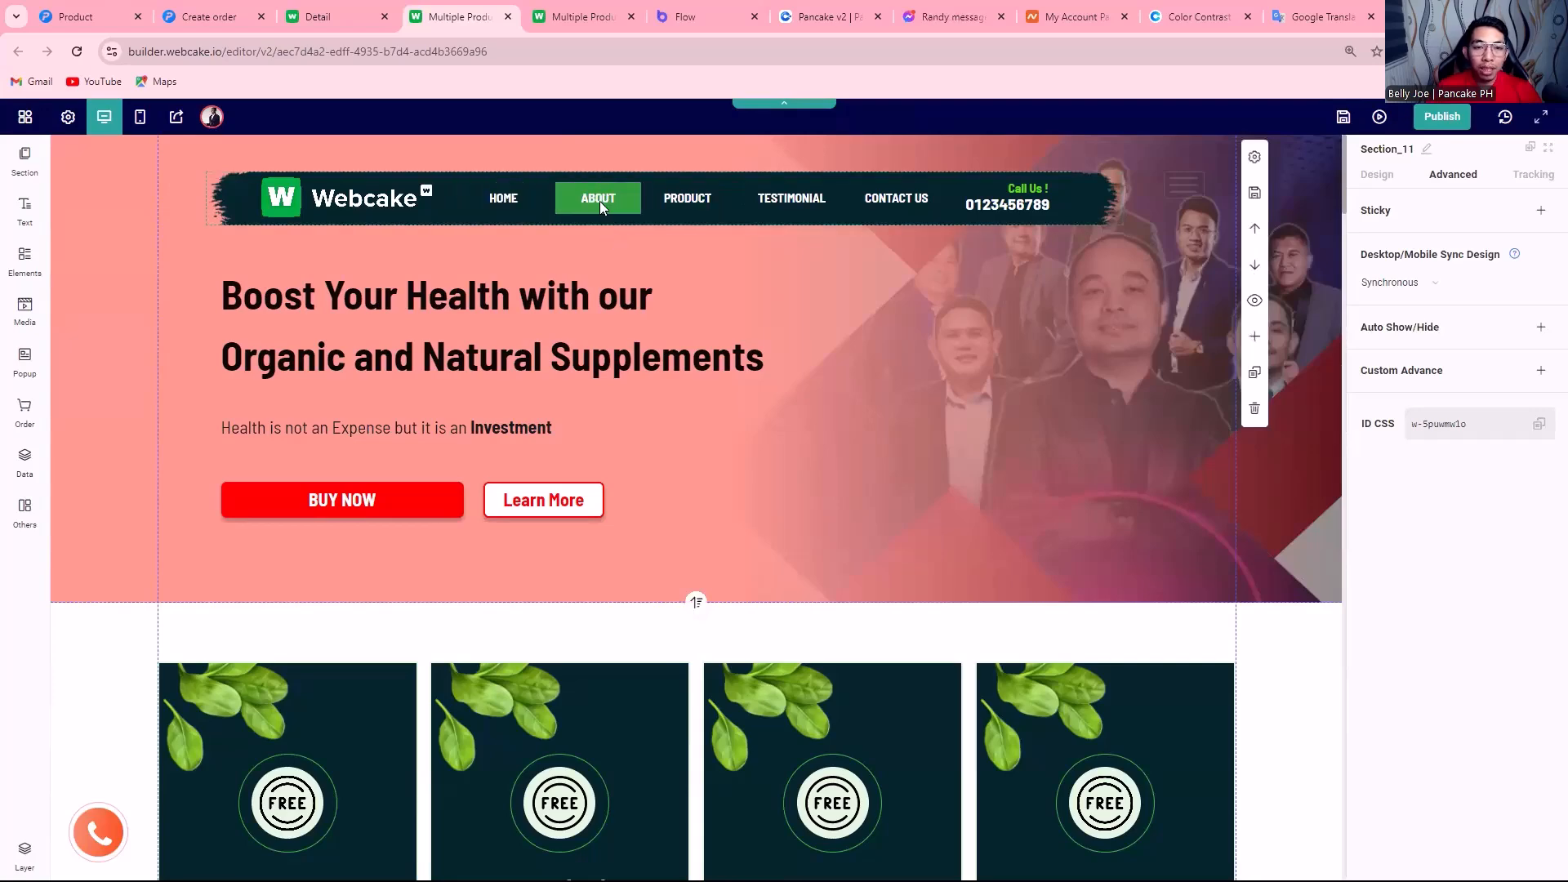
# Return to the landing page list and assign tag A to the Multiple Product eCom Store page.
pyautogui.click(323, 16)
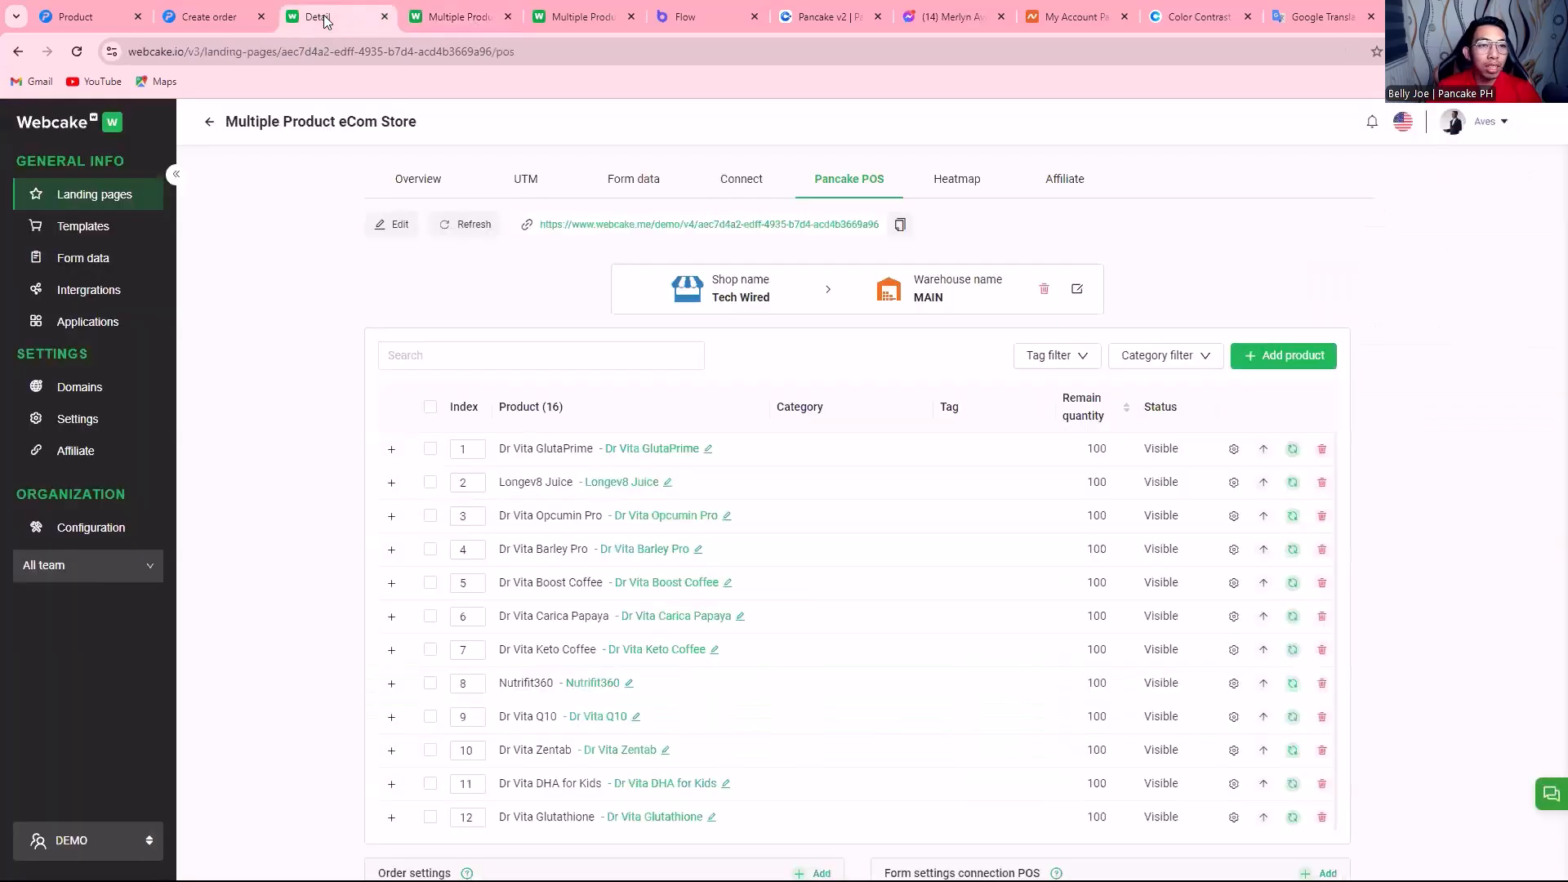
pyautogui.click(210, 121)
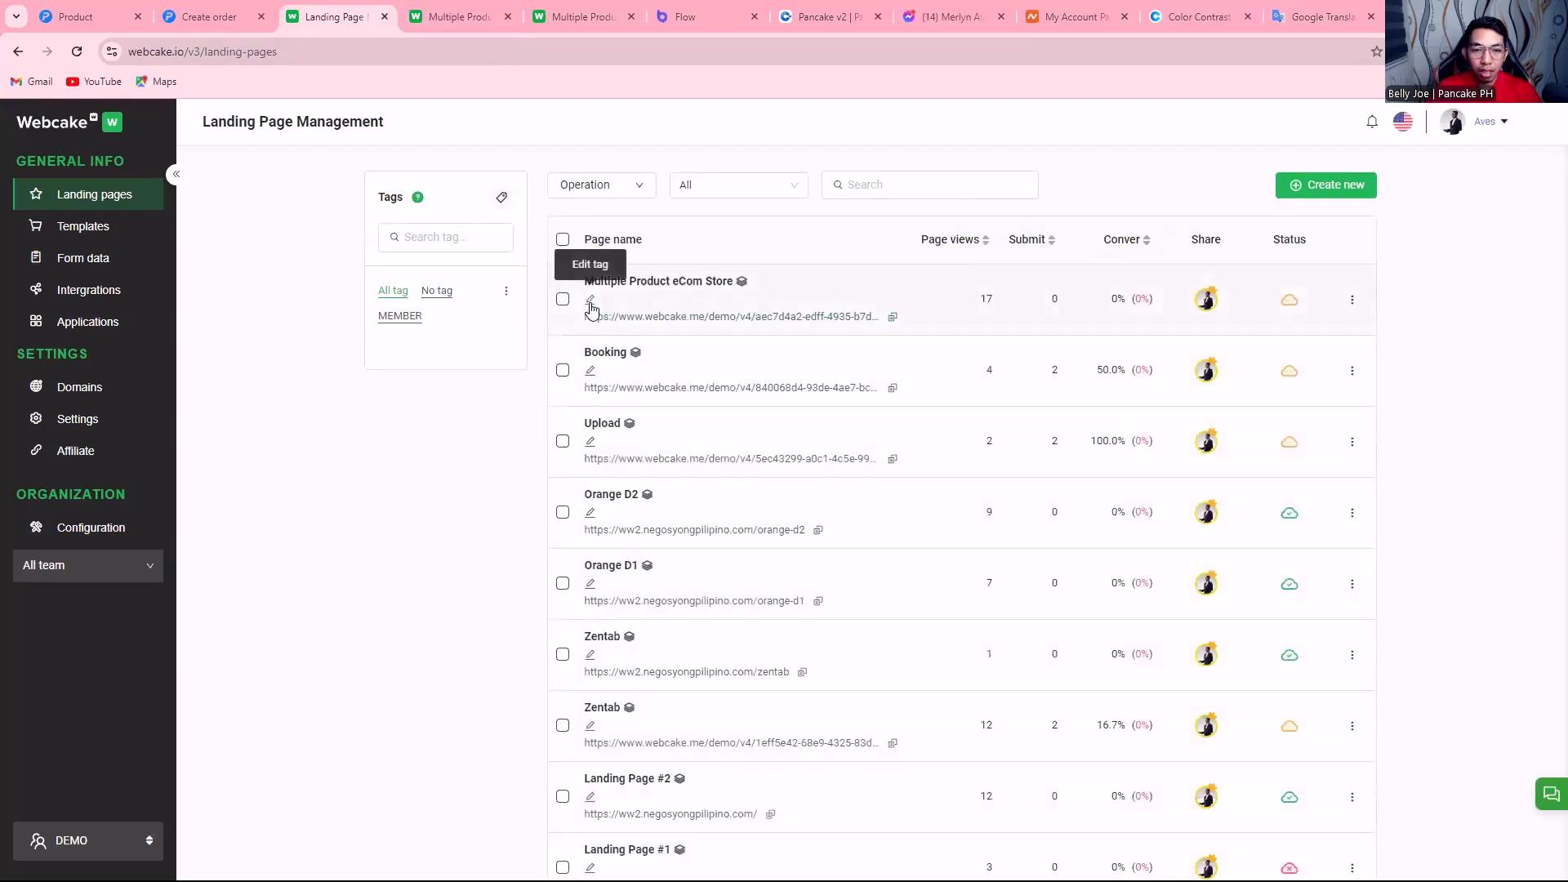
pyautogui.click(590, 301)
pyautogui.click(664, 542)
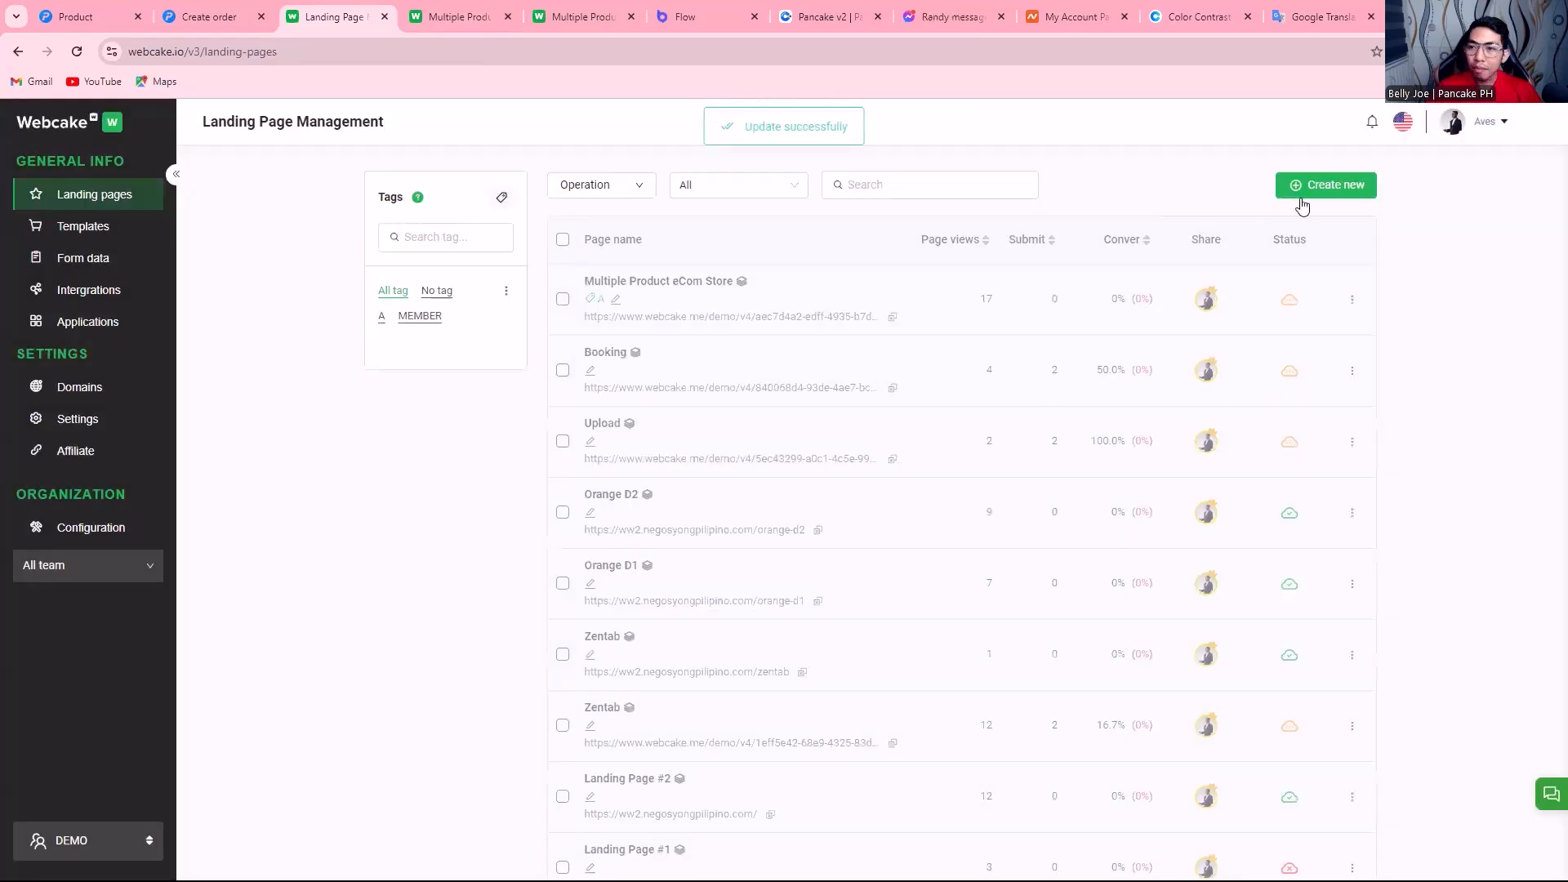
# Create a blank responsive landing page named About Page with tag A.
pyautogui.moveTo(1333, 193)
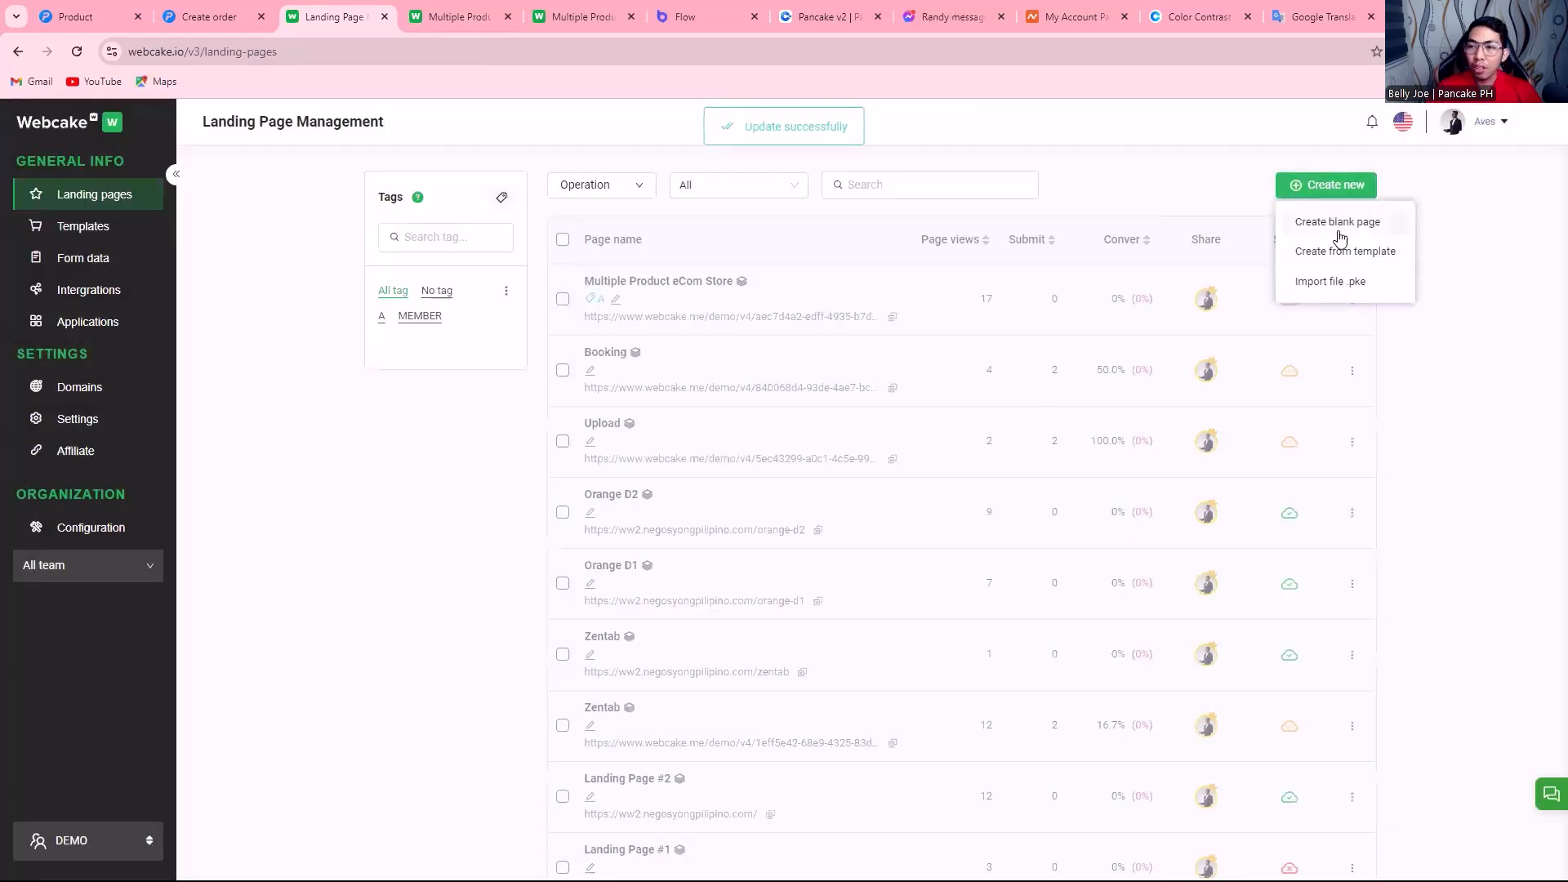
pyautogui.click(1336, 223)
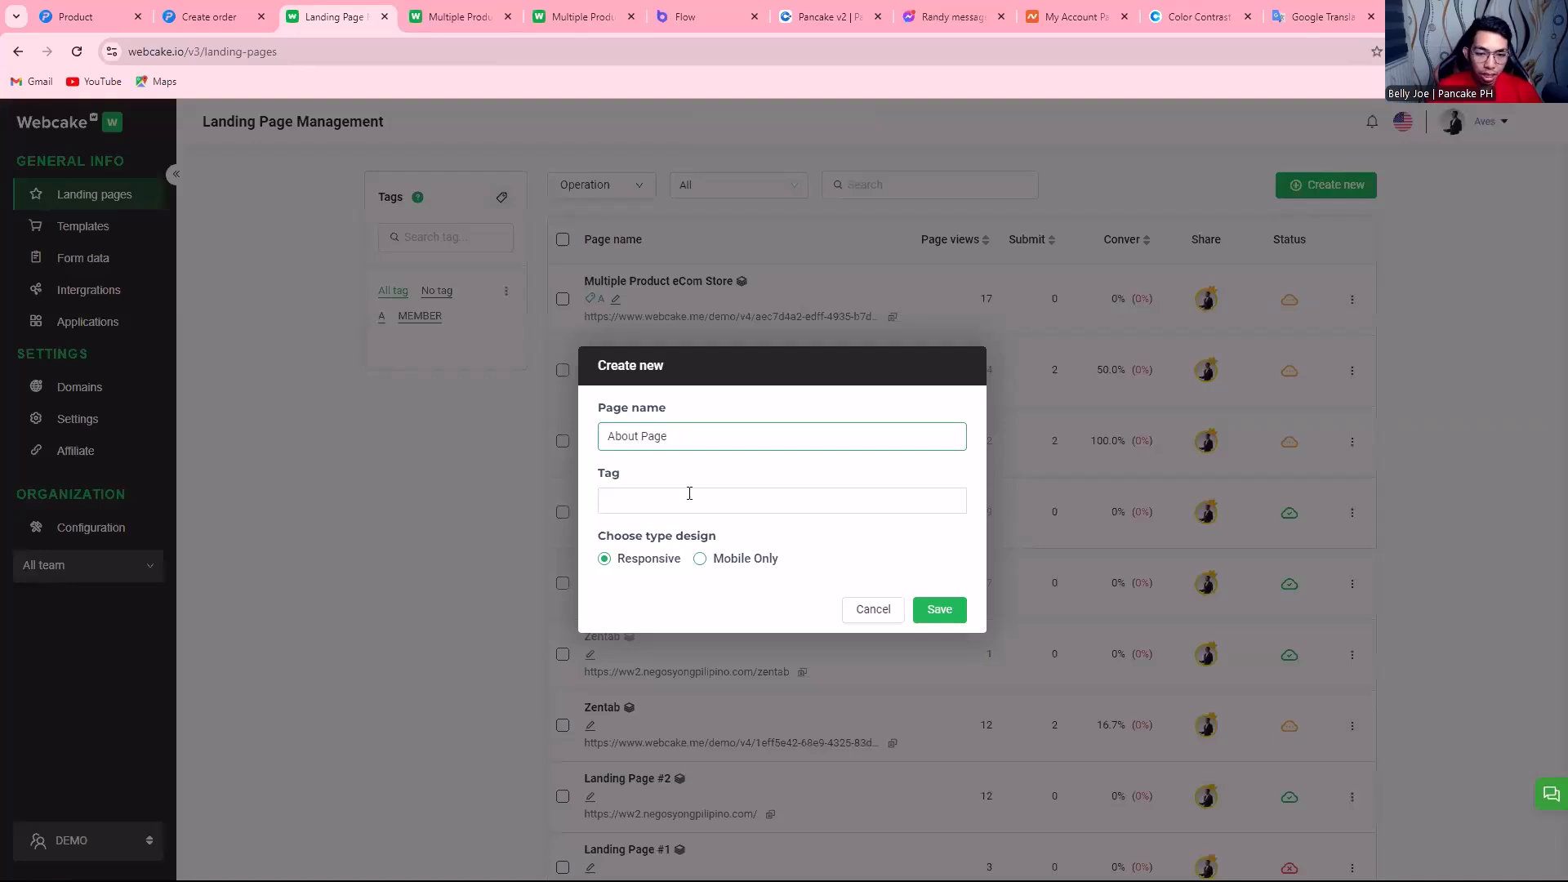
pyautogui.click(690, 500)
pyautogui.click(676, 536)
pyautogui.click(931, 607)
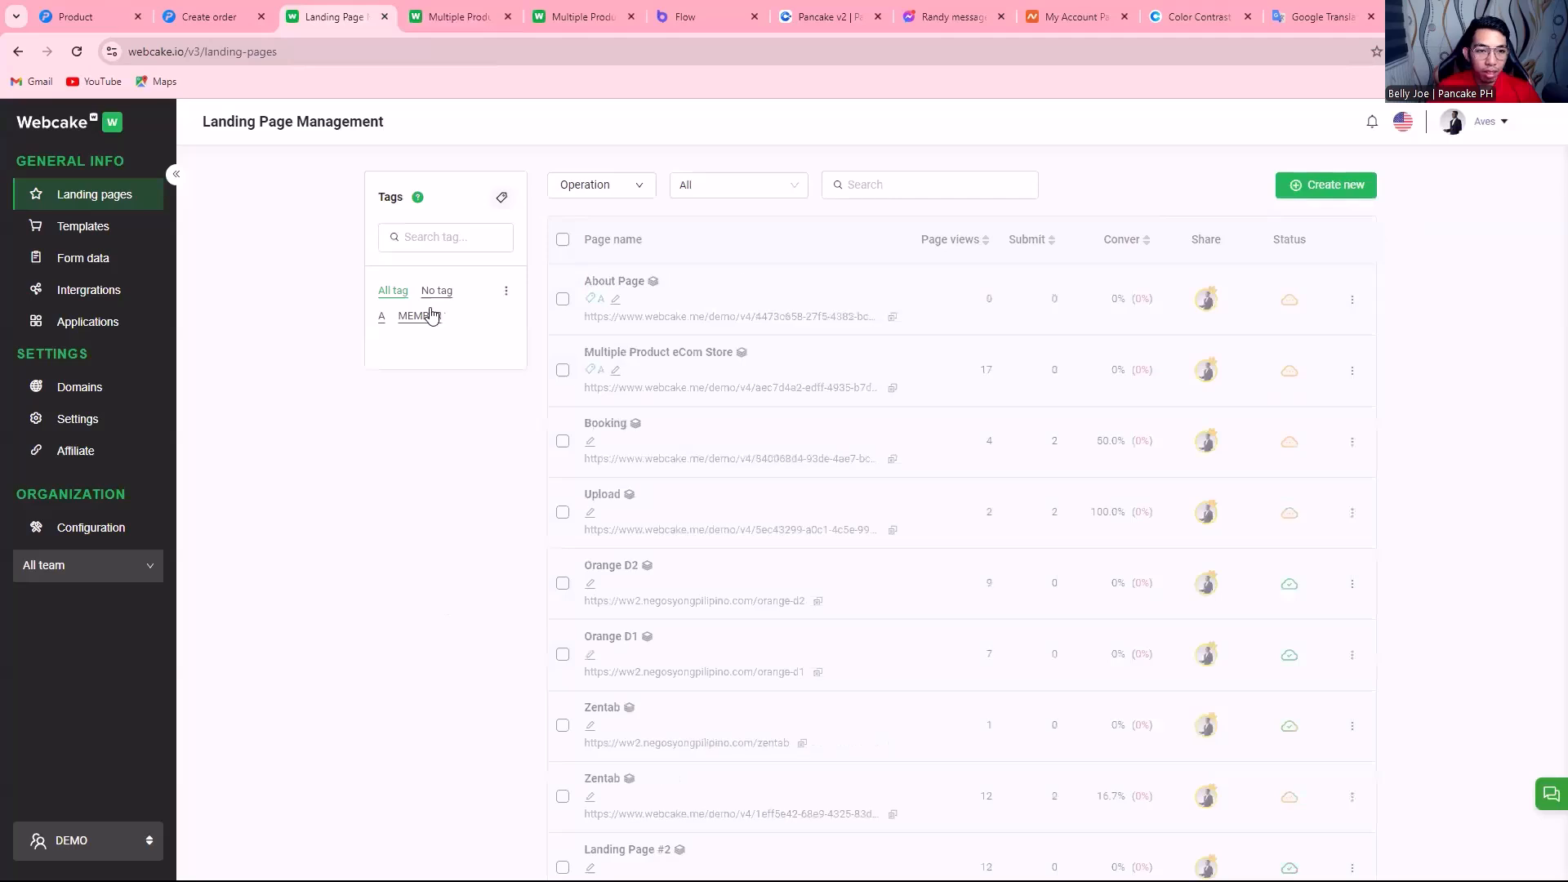
# Filter the landing pages by tag A, copy the About Page link, and return to the store page editor.
pyautogui.click(381, 317)
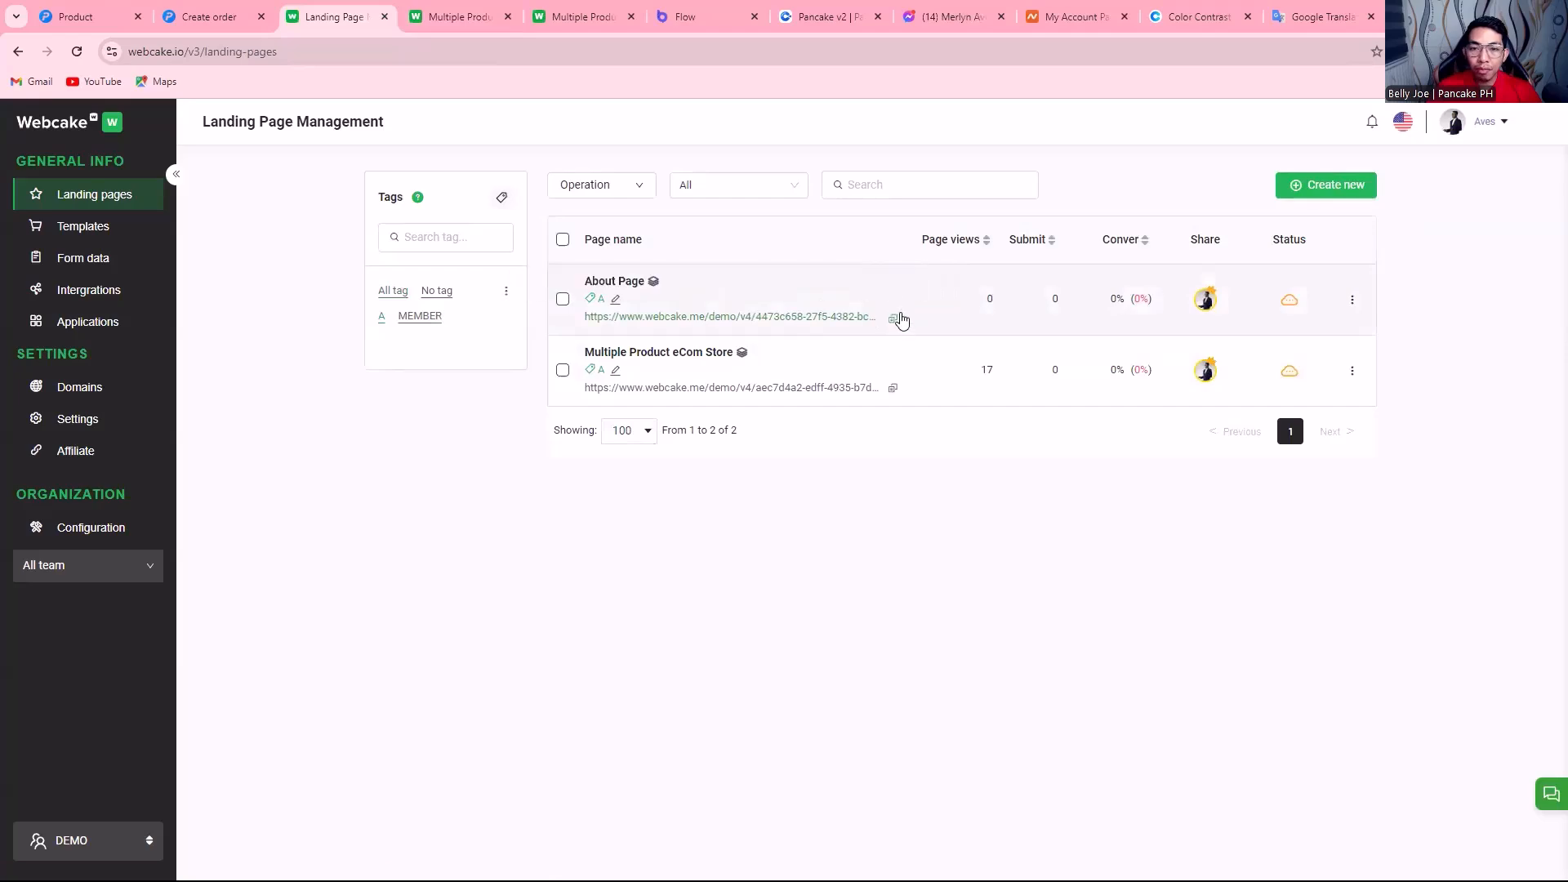
pyautogui.click(893, 320)
pyautogui.click(470, 15)
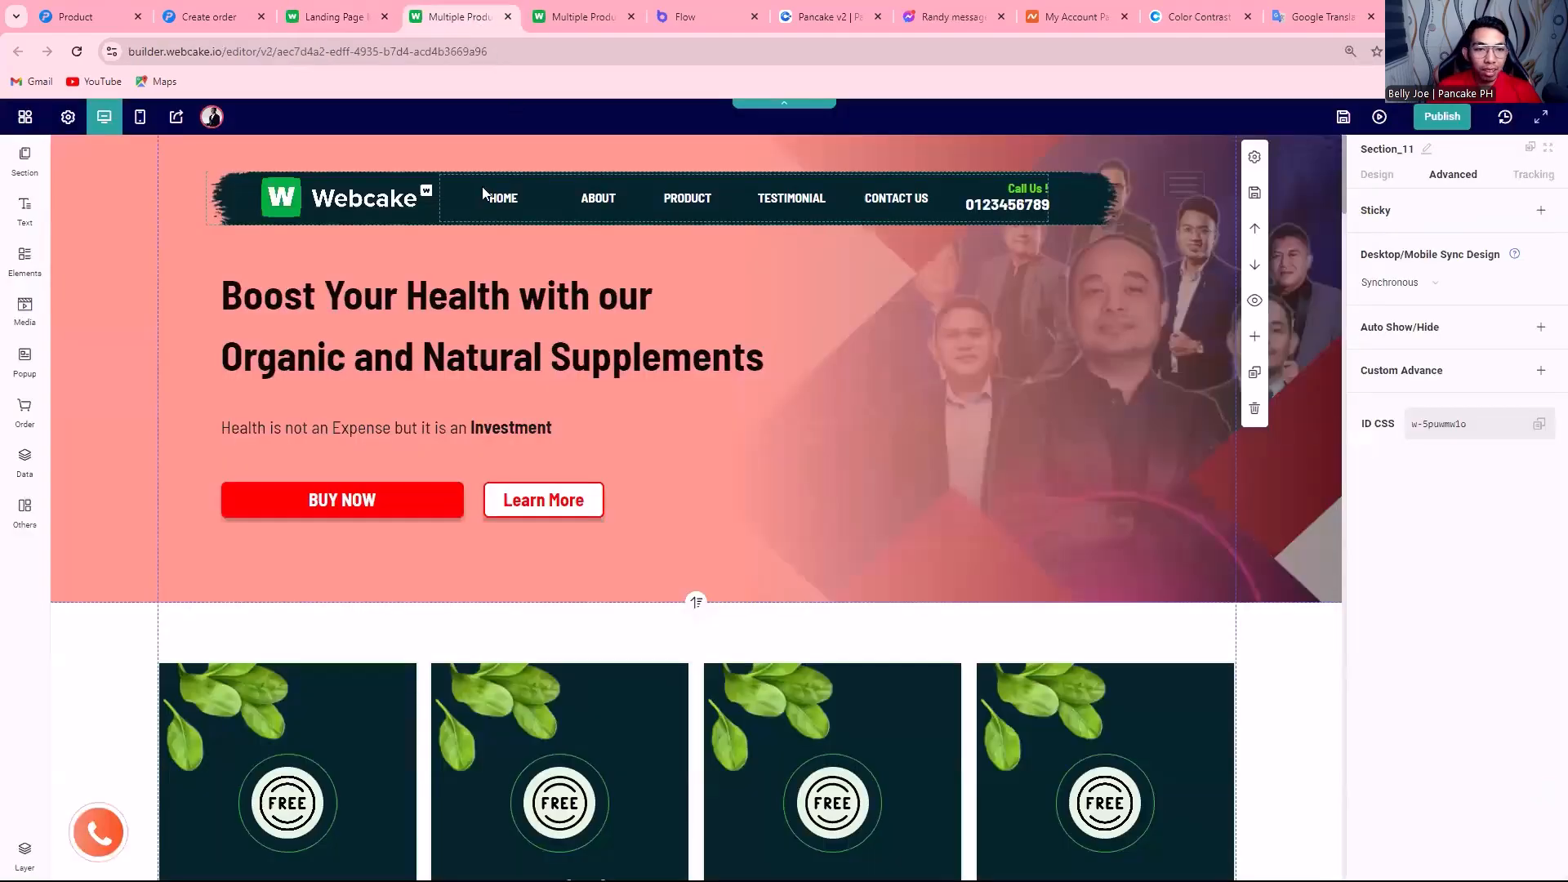
# Set the ABOUT menu button's click event to Open link with the copied About Page URL and save the page.
pyautogui.click(604, 206)
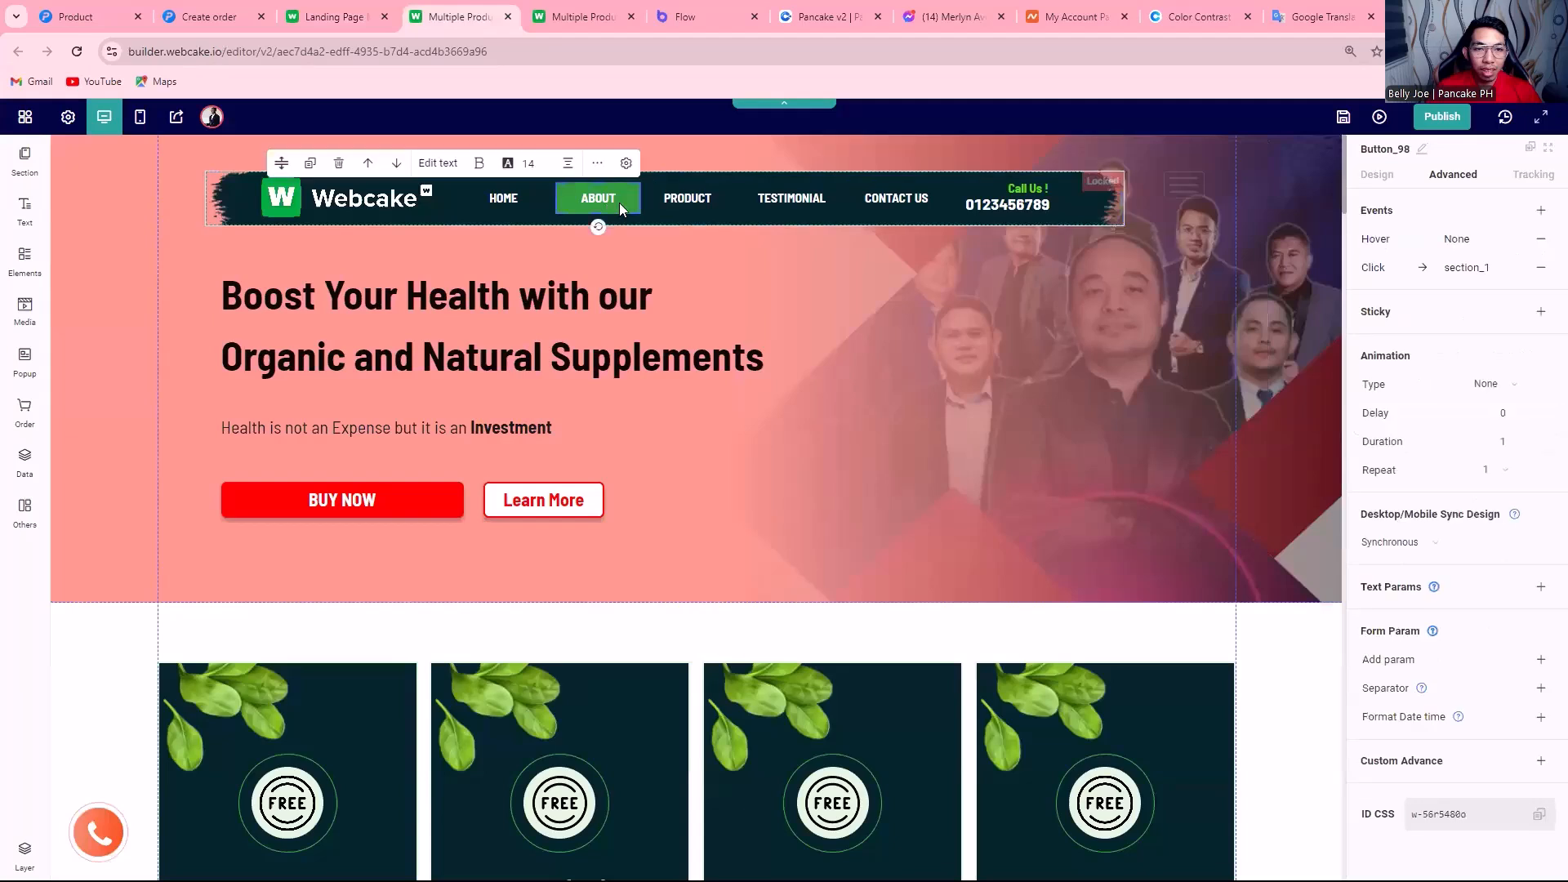
pyautogui.click(1482, 268)
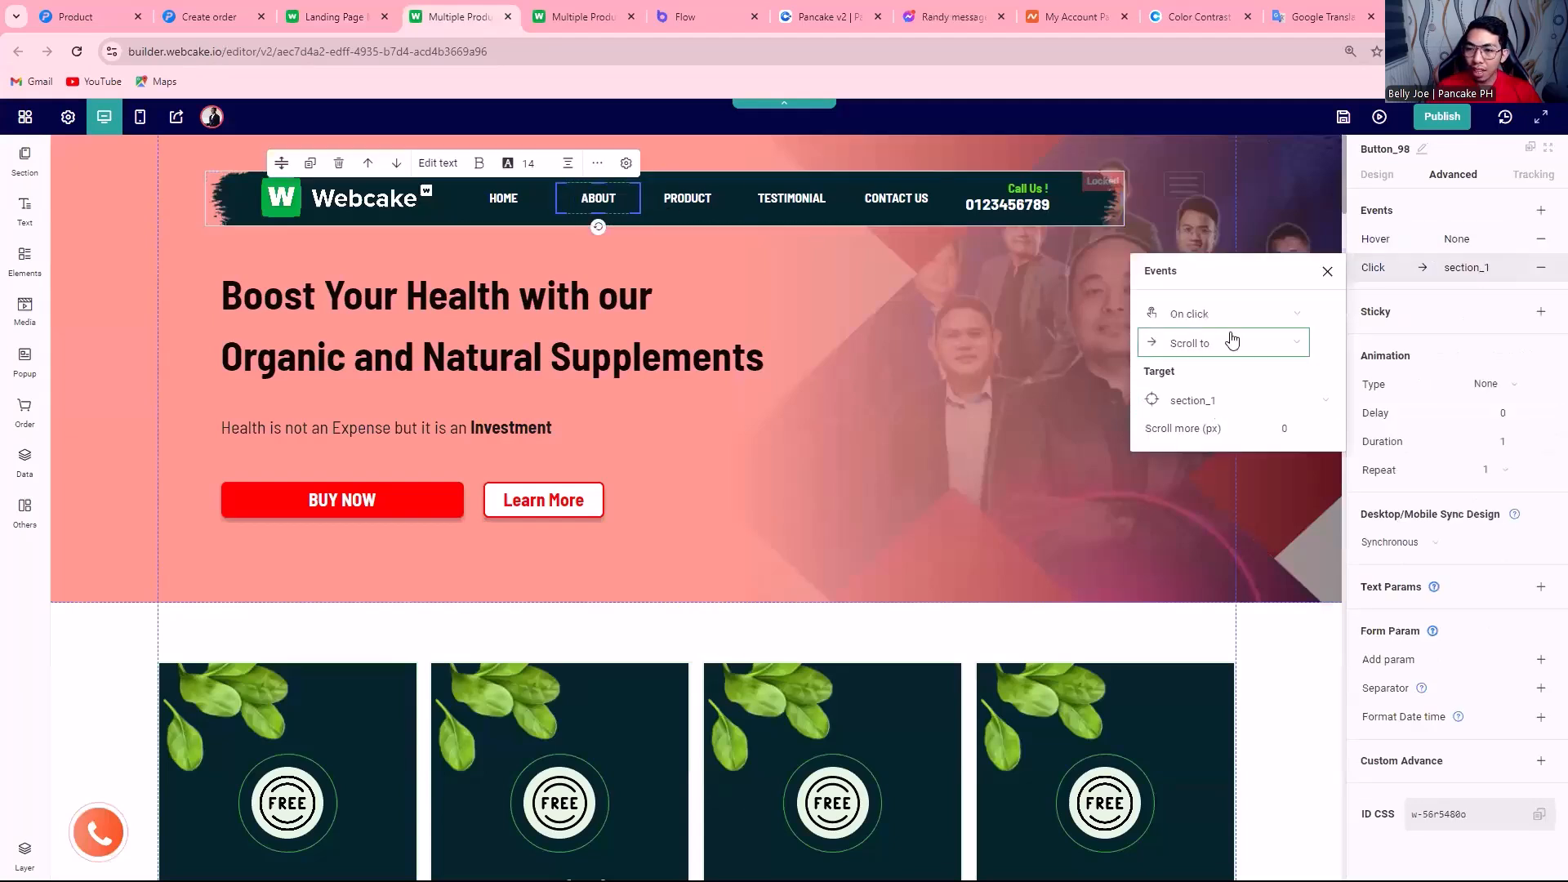
pyautogui.click(1232, 339)
pyautogui.scroll(-4, 1233, 462)
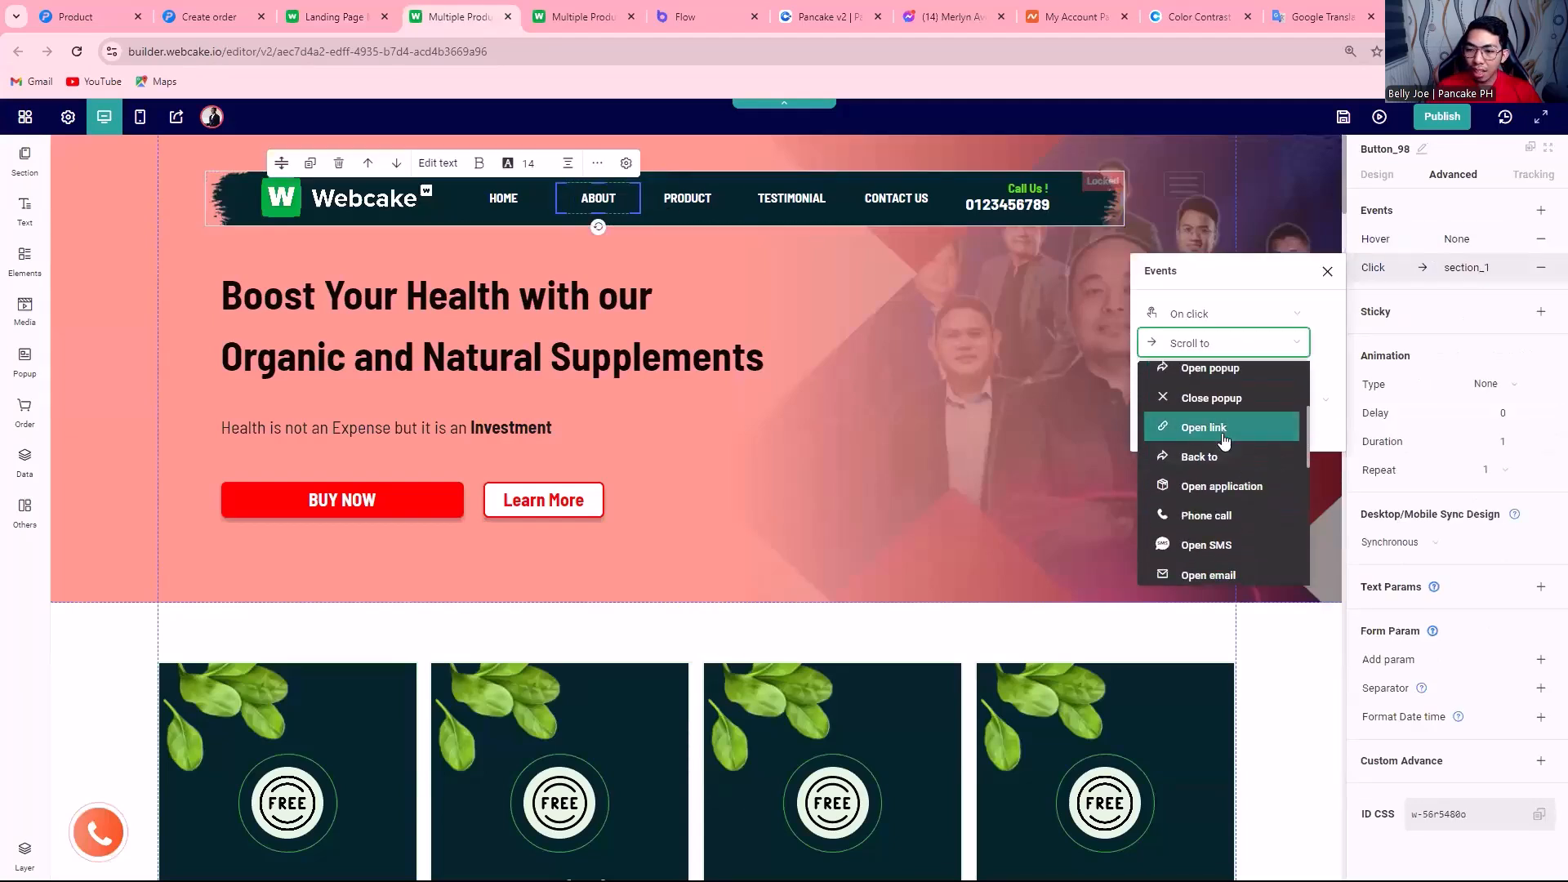
pyautogui.click(1223, 438)
pyautogui.click(1209, 398)
pyautogui.hotkey('ctrl', 'v')
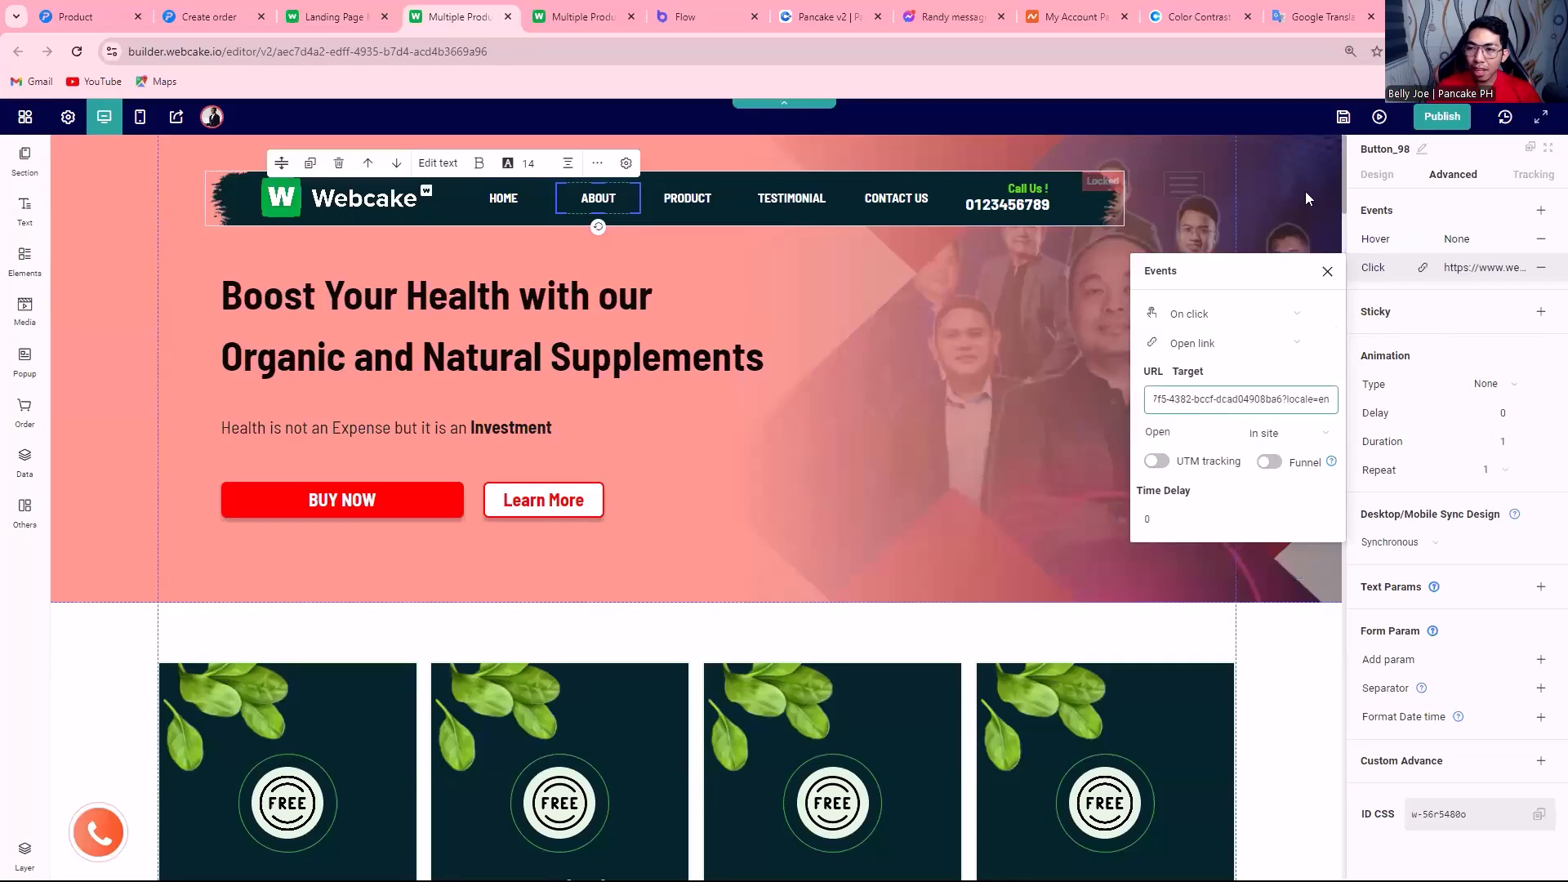
pyautogui.click(1319, 118)
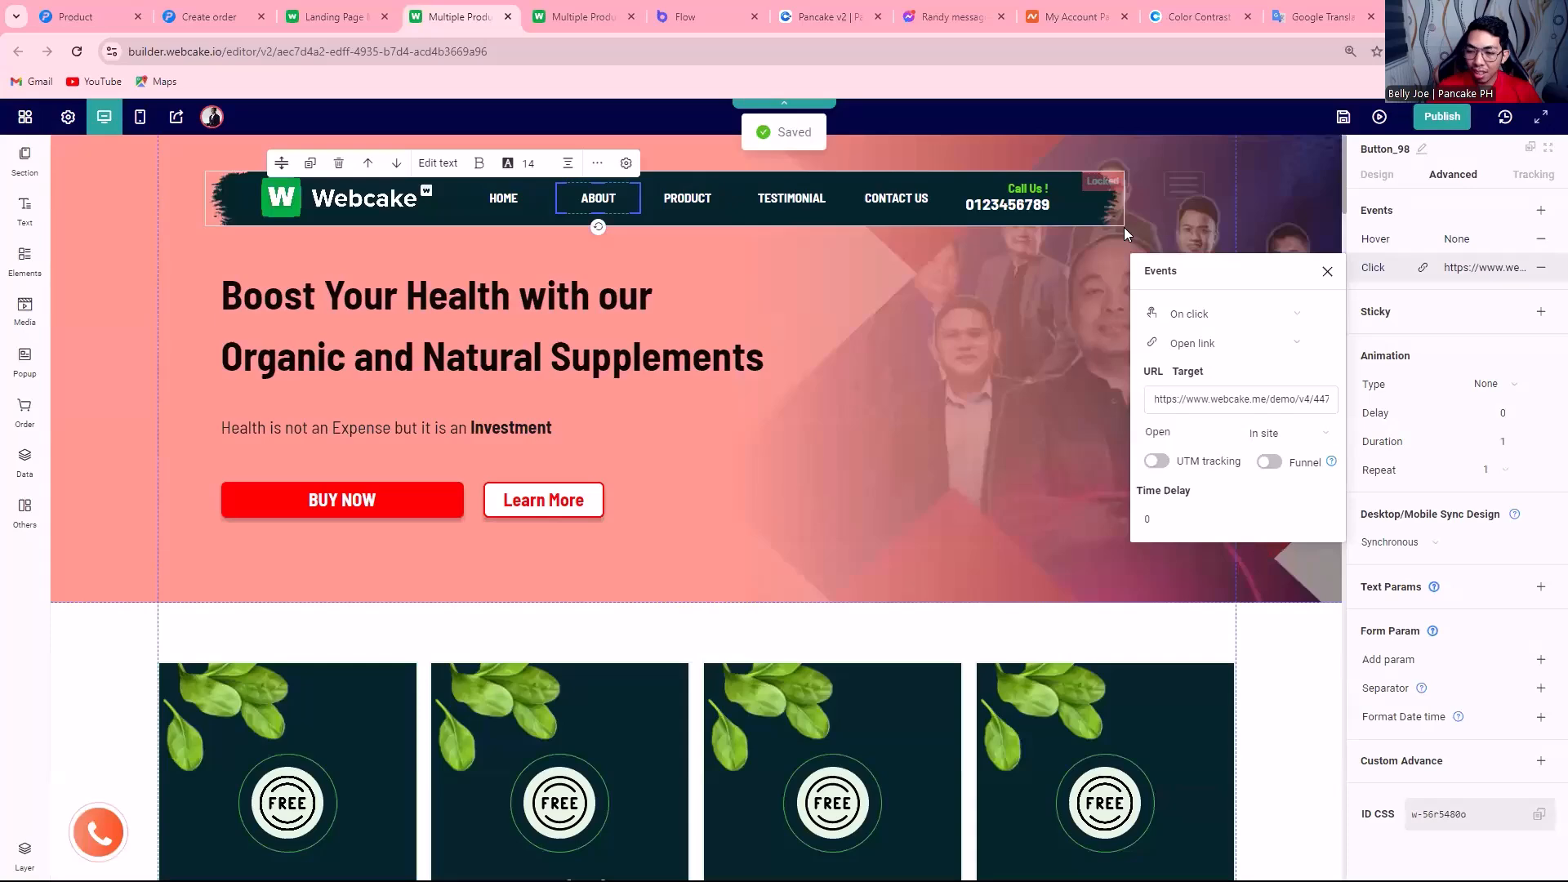
# Copy the About Page link from the landing page list again and review the ABOUT button's link event.
pyautogui.click(331, 17)
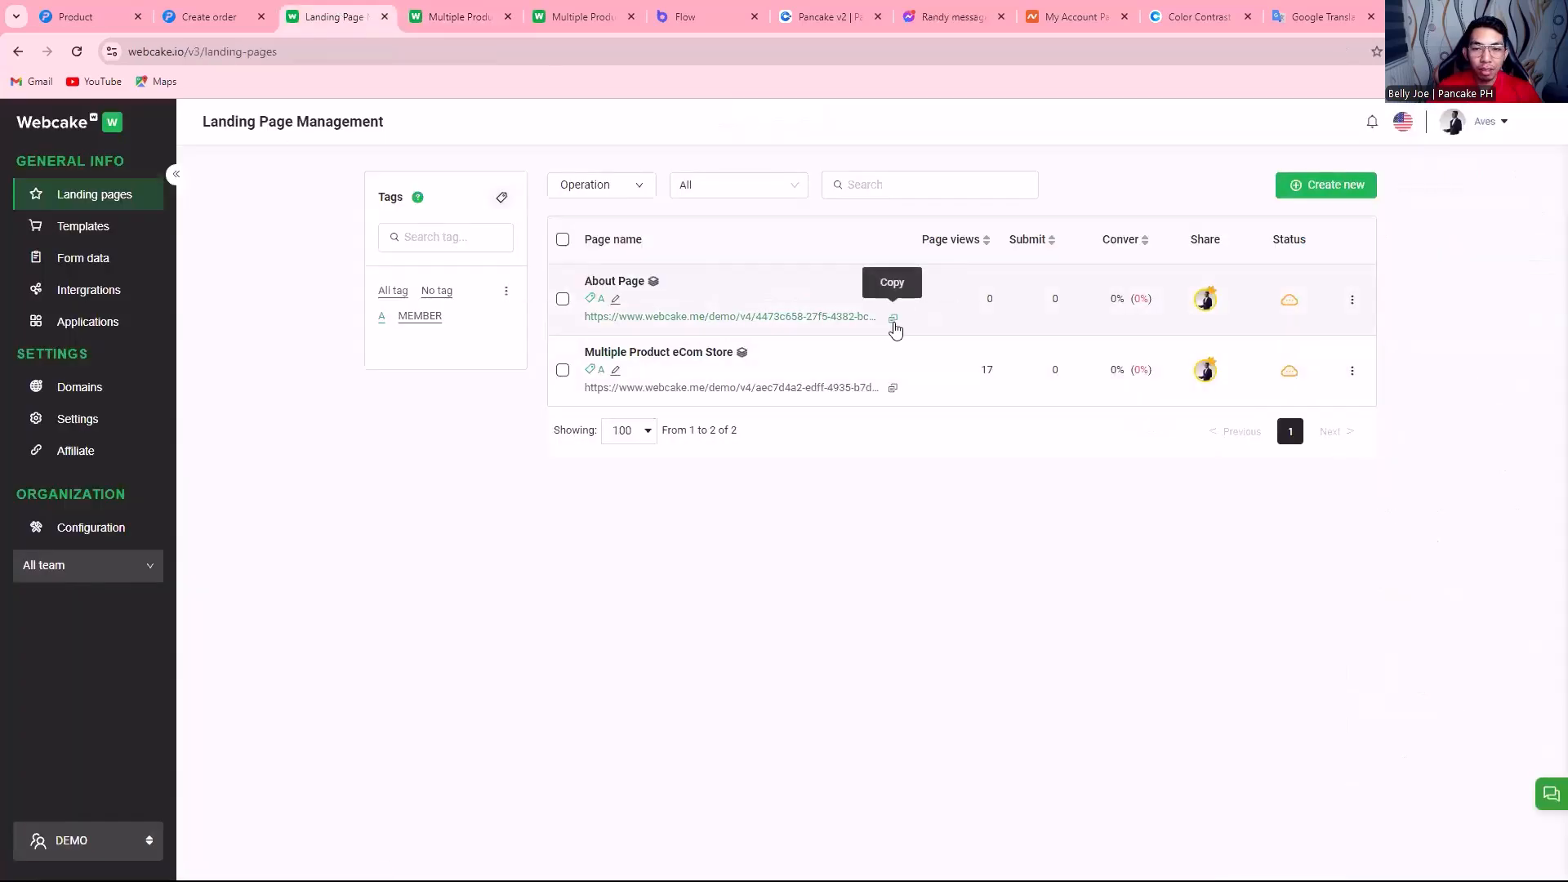
pyautogui.click(893, 319)
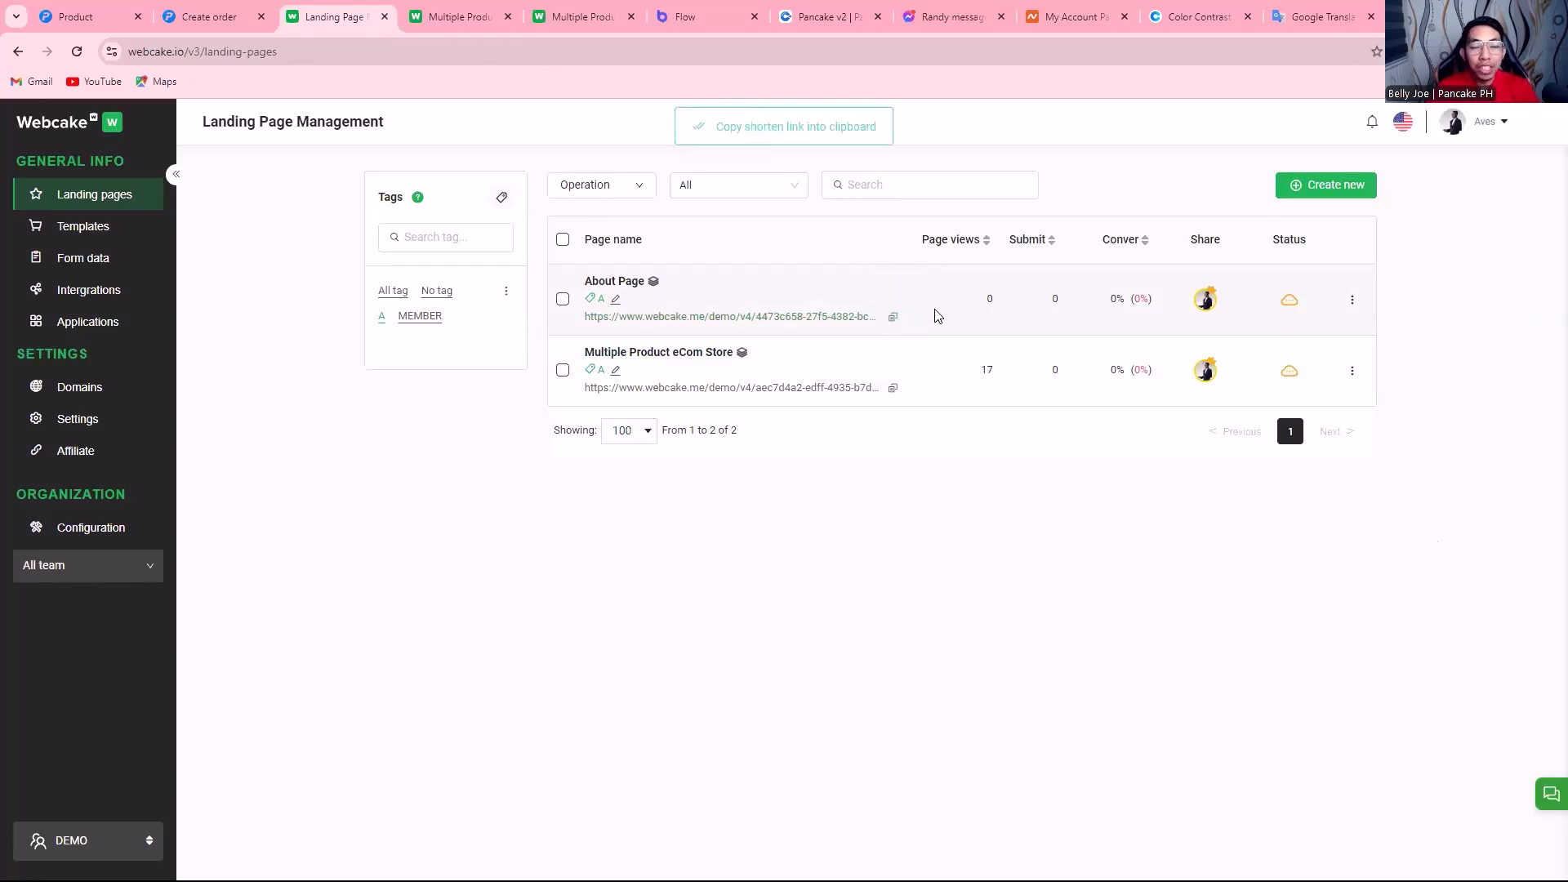
pyautogui.moveTo(474, 6)
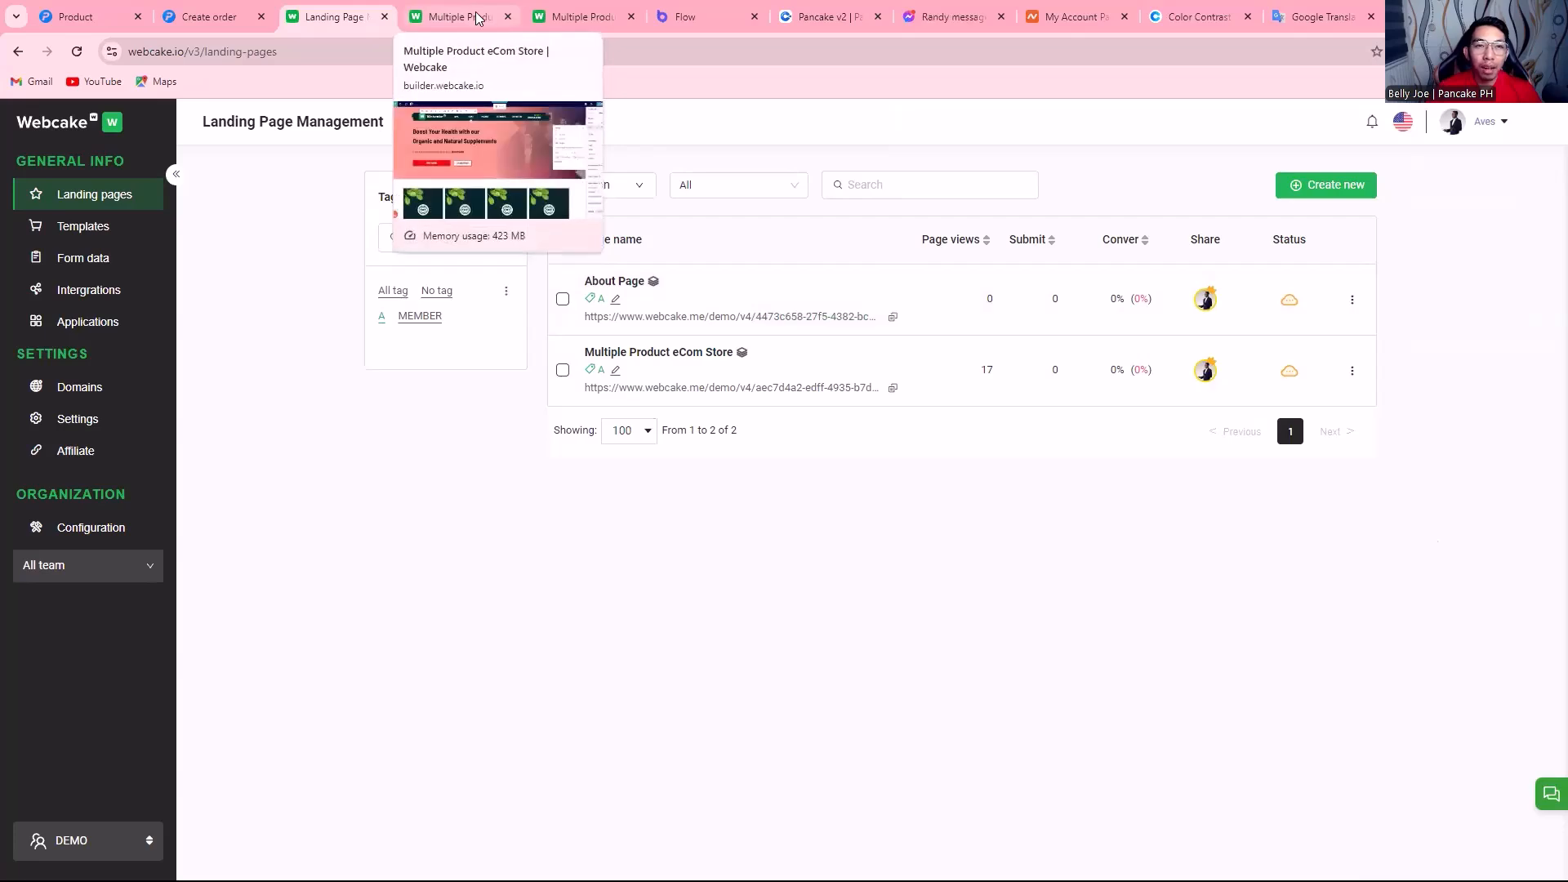
pyautogui.click(479, 18)
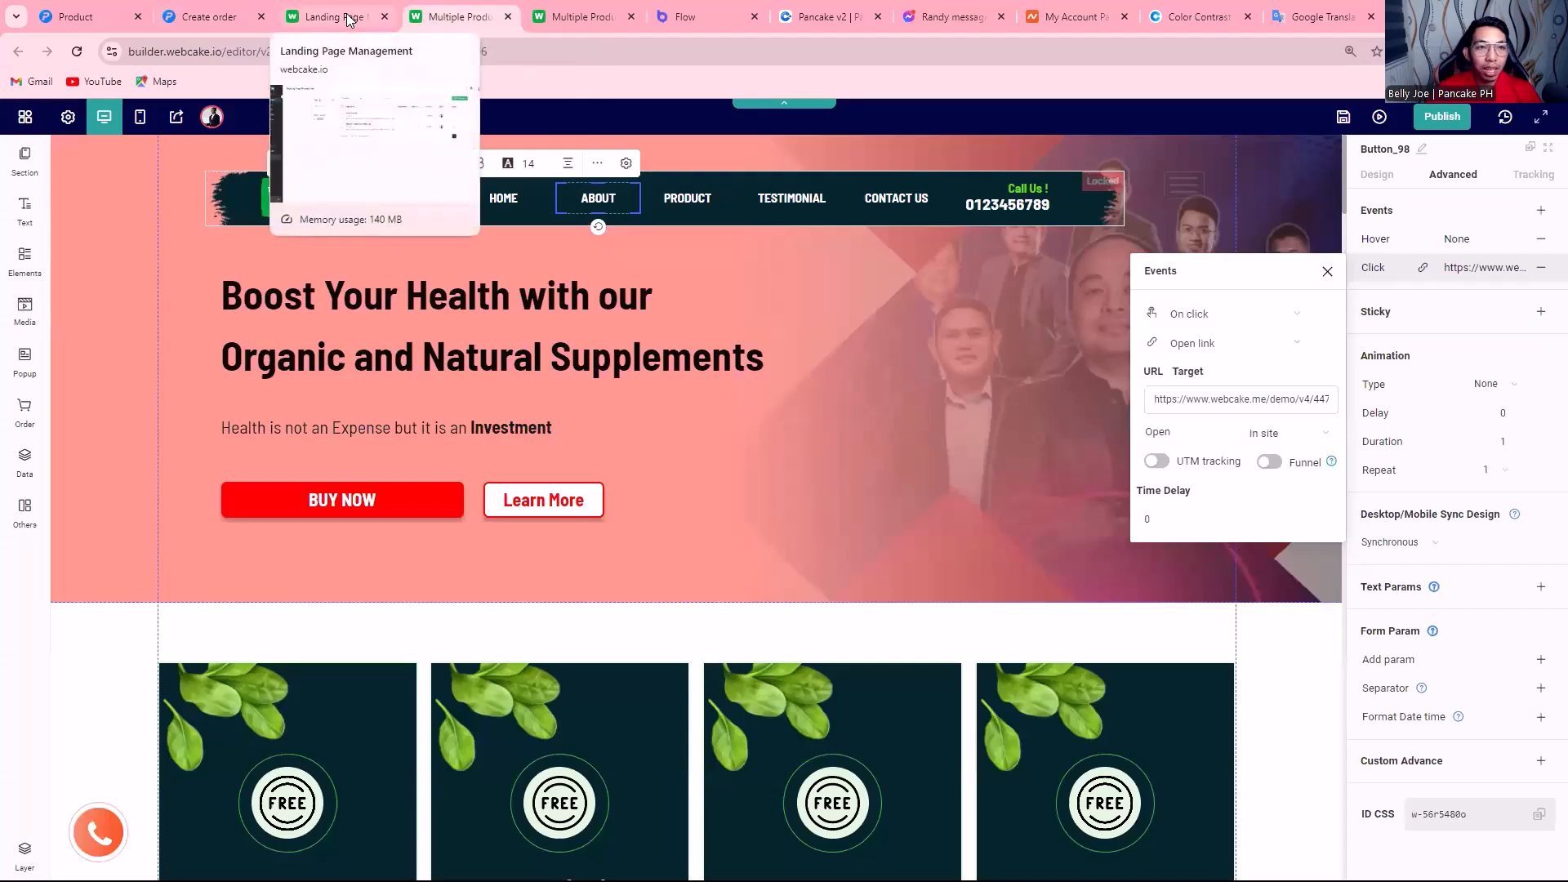
# Create another blank responsive landing page from the list, named Product Page with tag A.
pyautogui.click(349, 18)
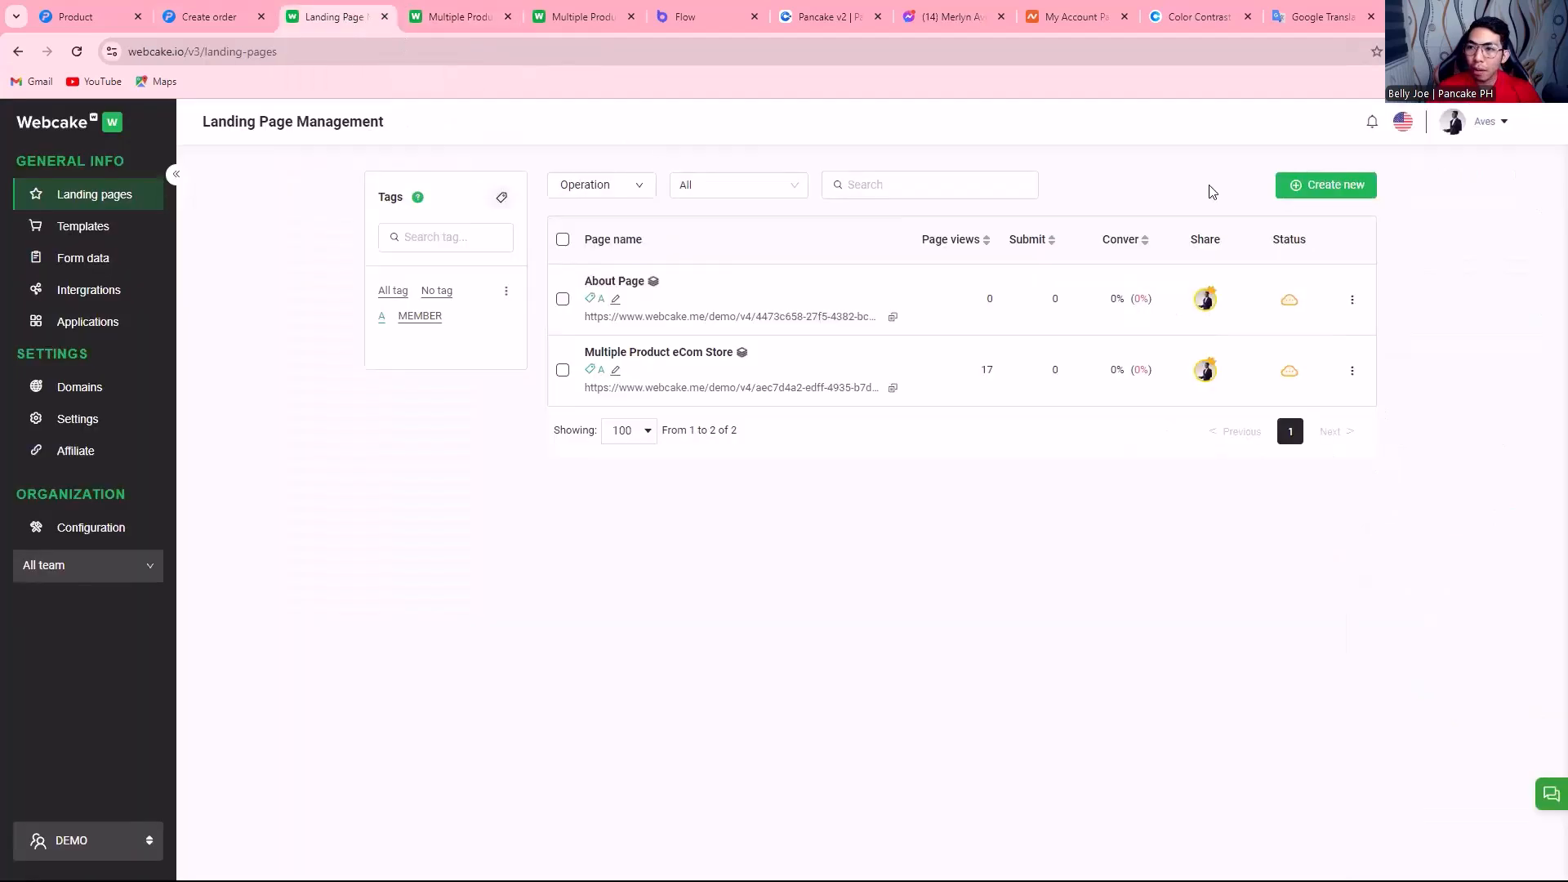
pyautogui.click(1324, 186)
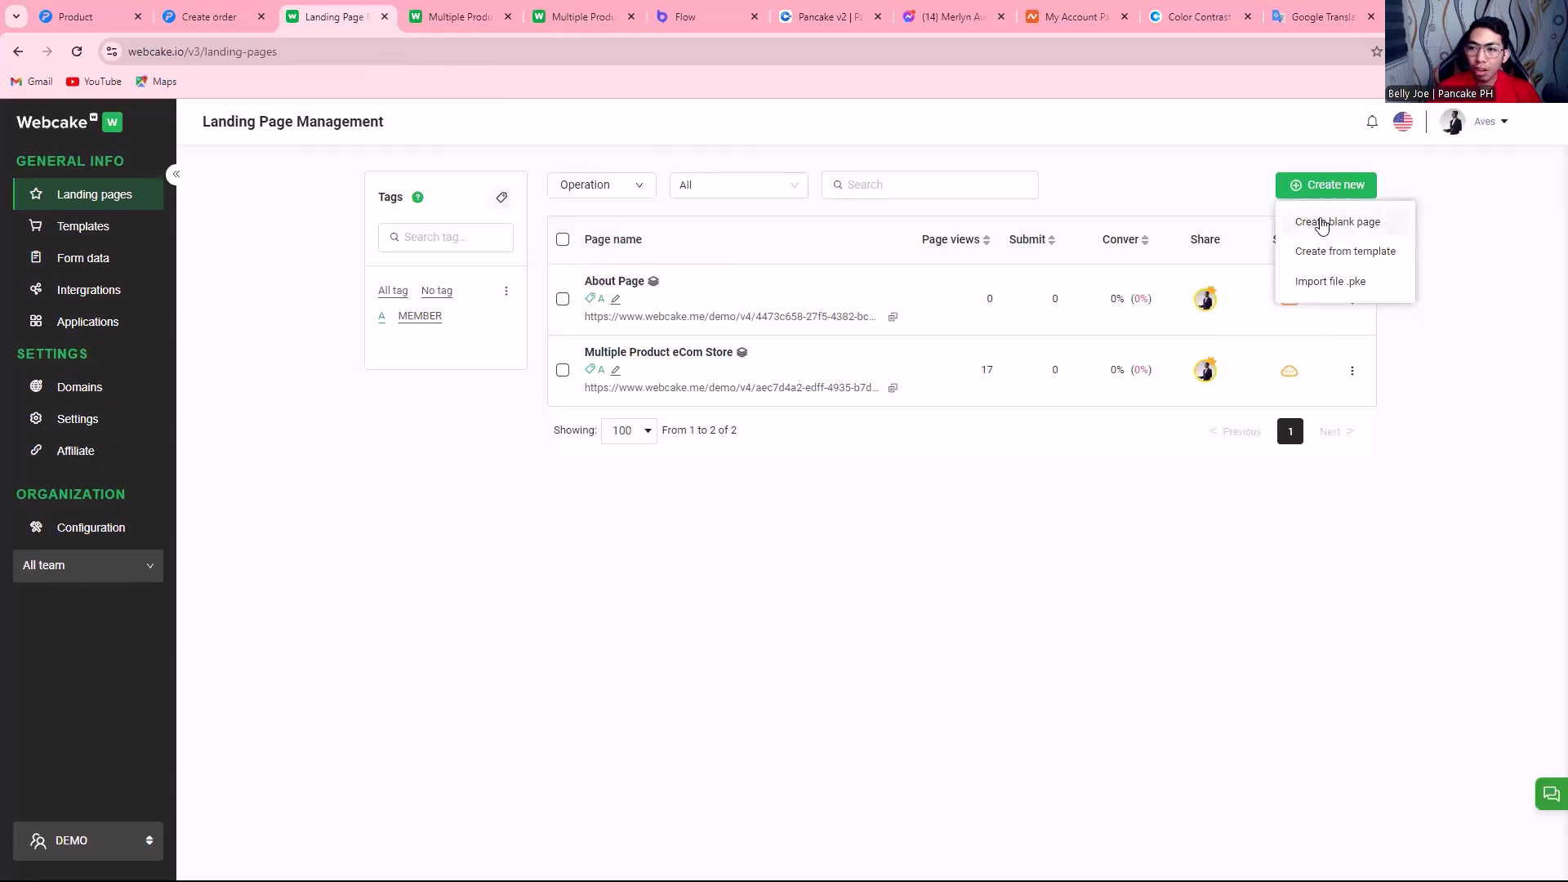
pyautogui.click(1323, 222)
pyautogui.click(686, 431)
pyautogui.write('Product Page')
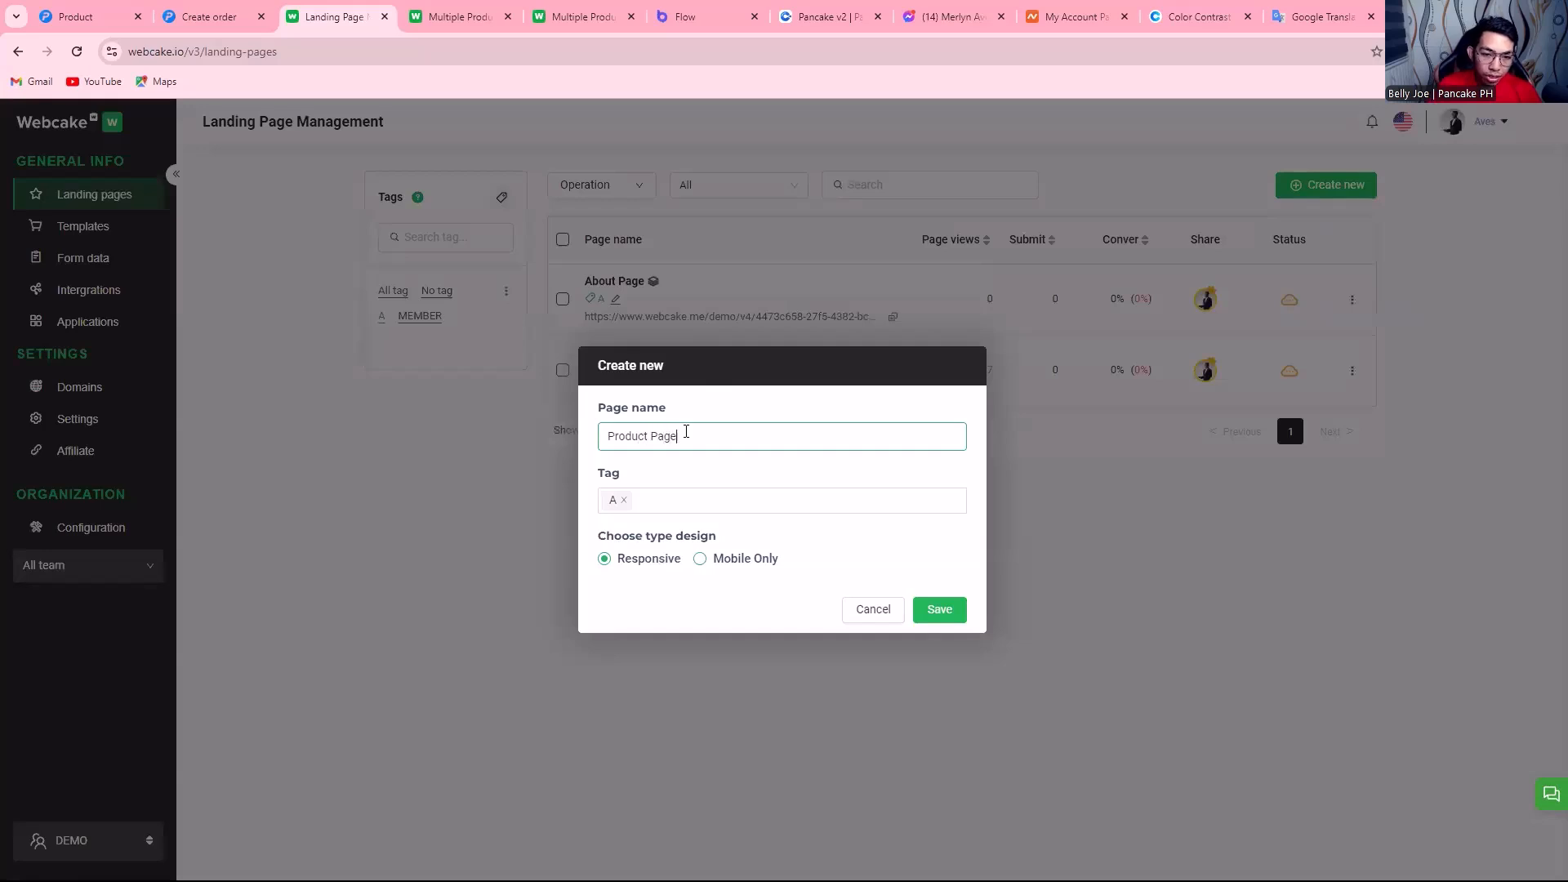
pyautogui.click(947, 608)
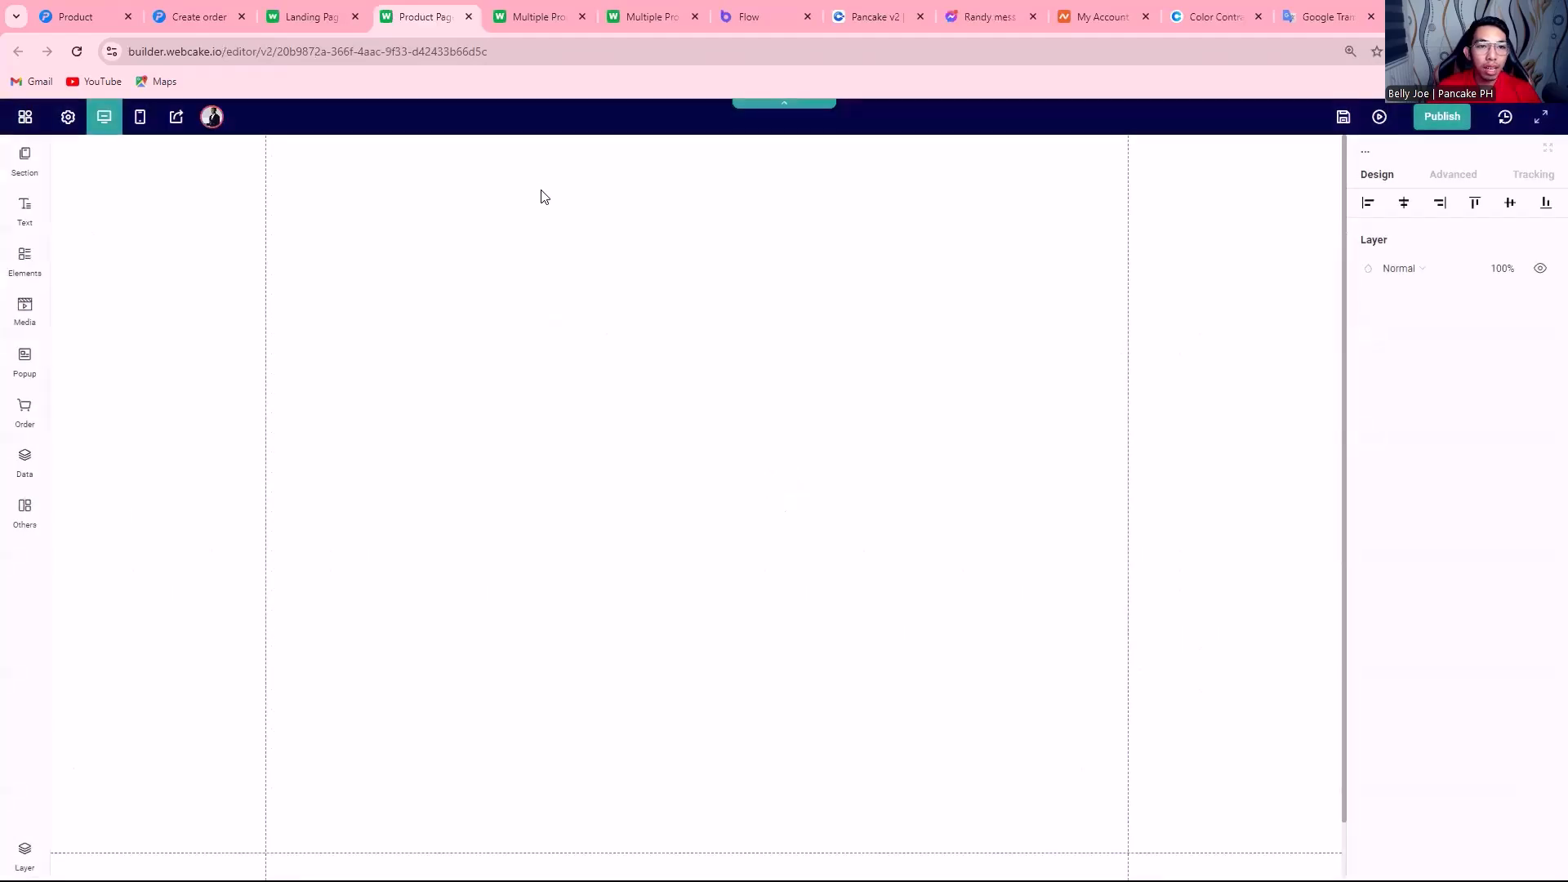
# Shorten Product Page's first section to a height of about 119 and the section below it to about 661.
pyautogui.click(643, 333)
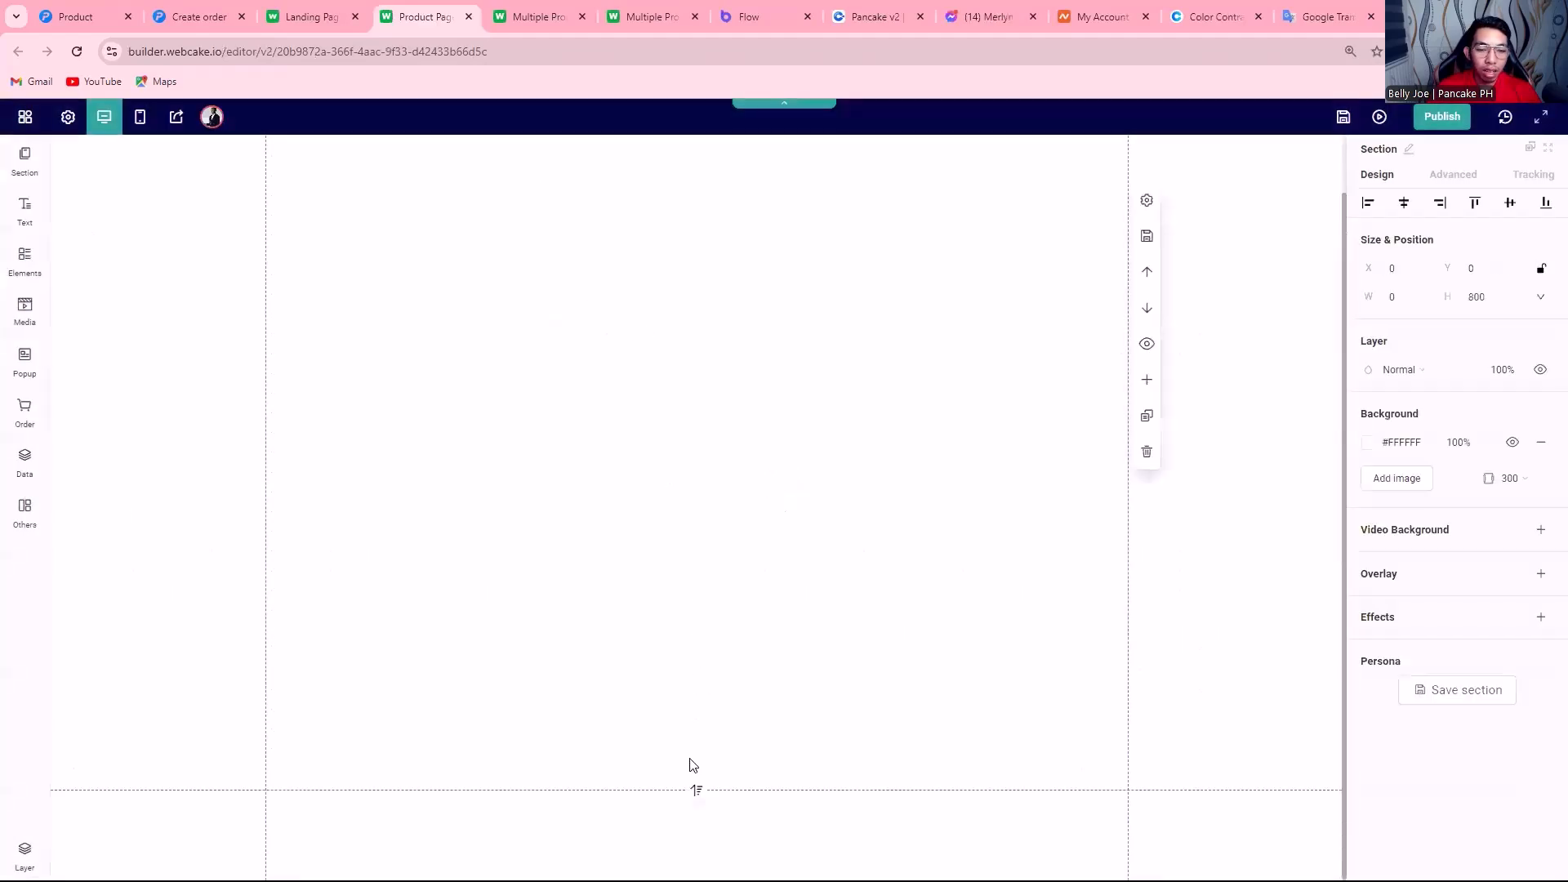
pyautogui.moveTo(696, 785); pyautogui.dragTo(700, 175)
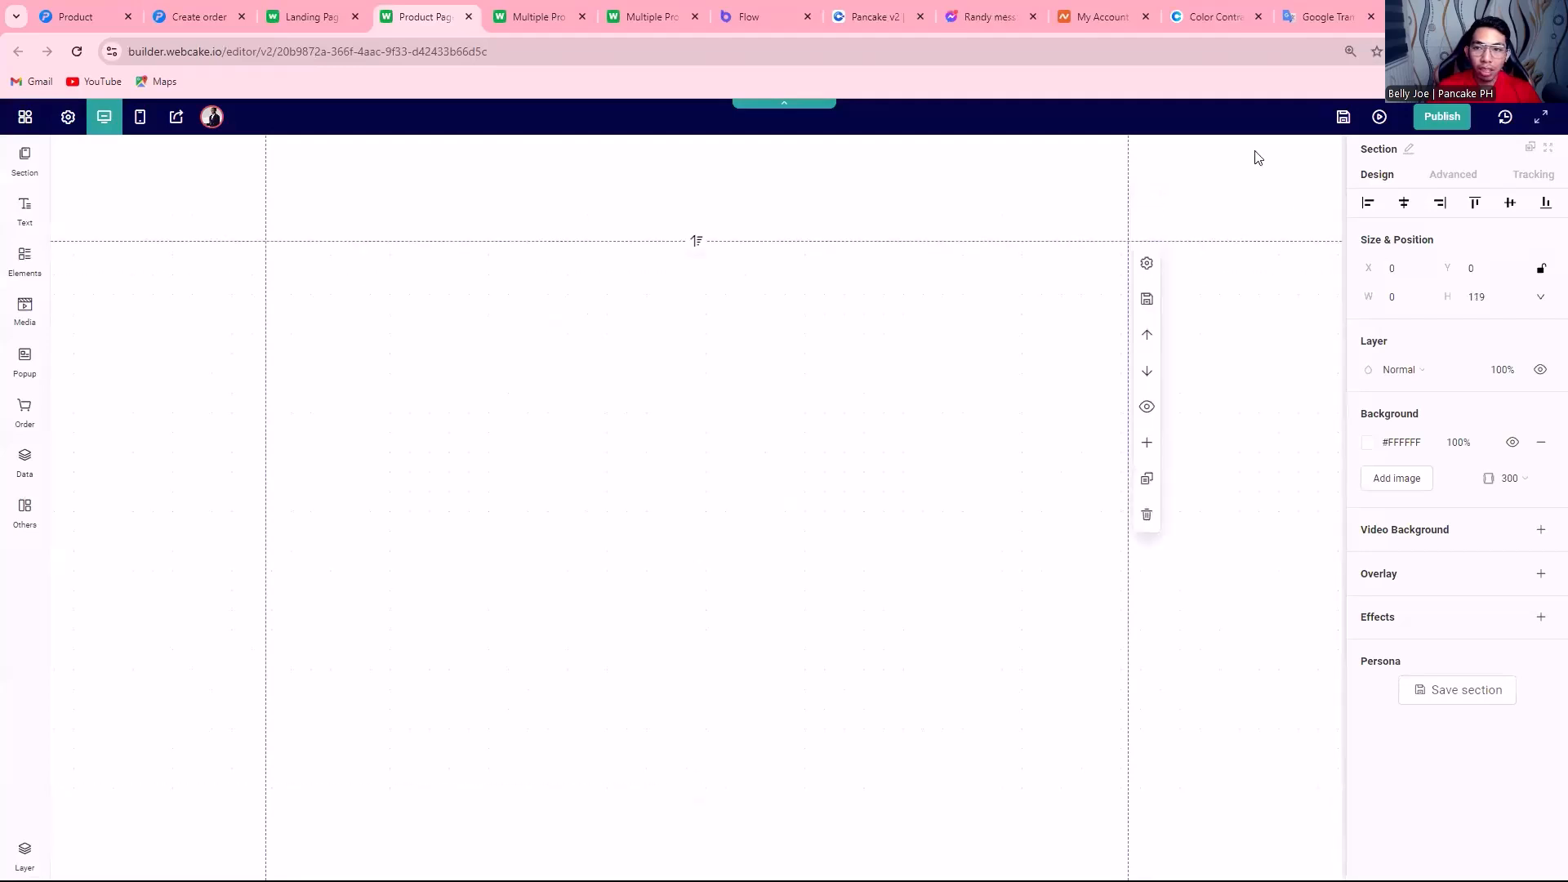
pyautogui.click(1147, 337)
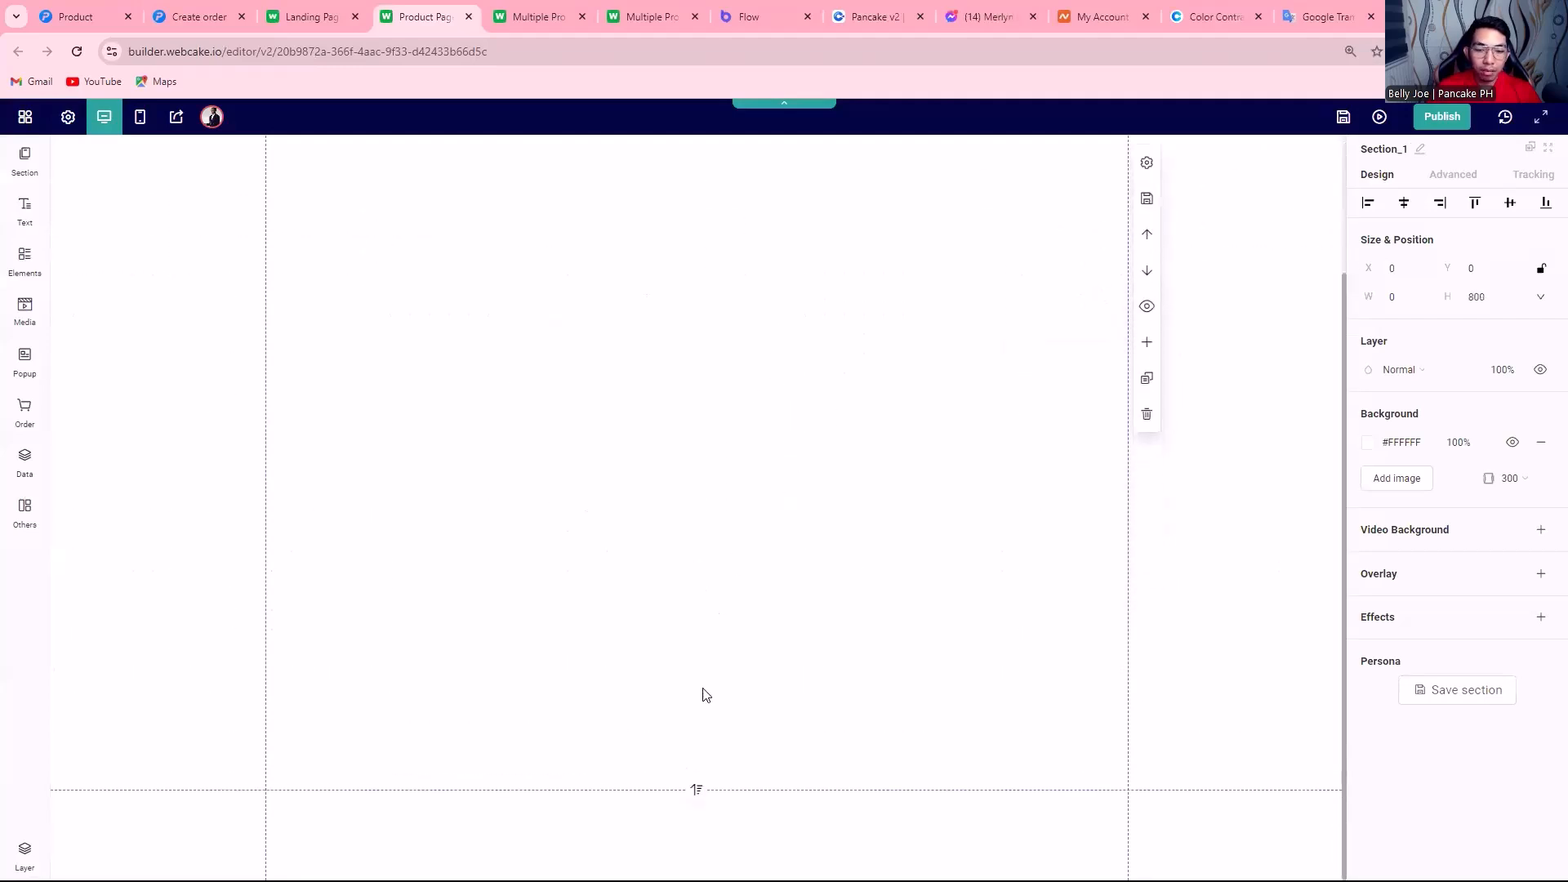
pyautogui.moveTo(693, 782); pyautogui.dragTo(699, 658)
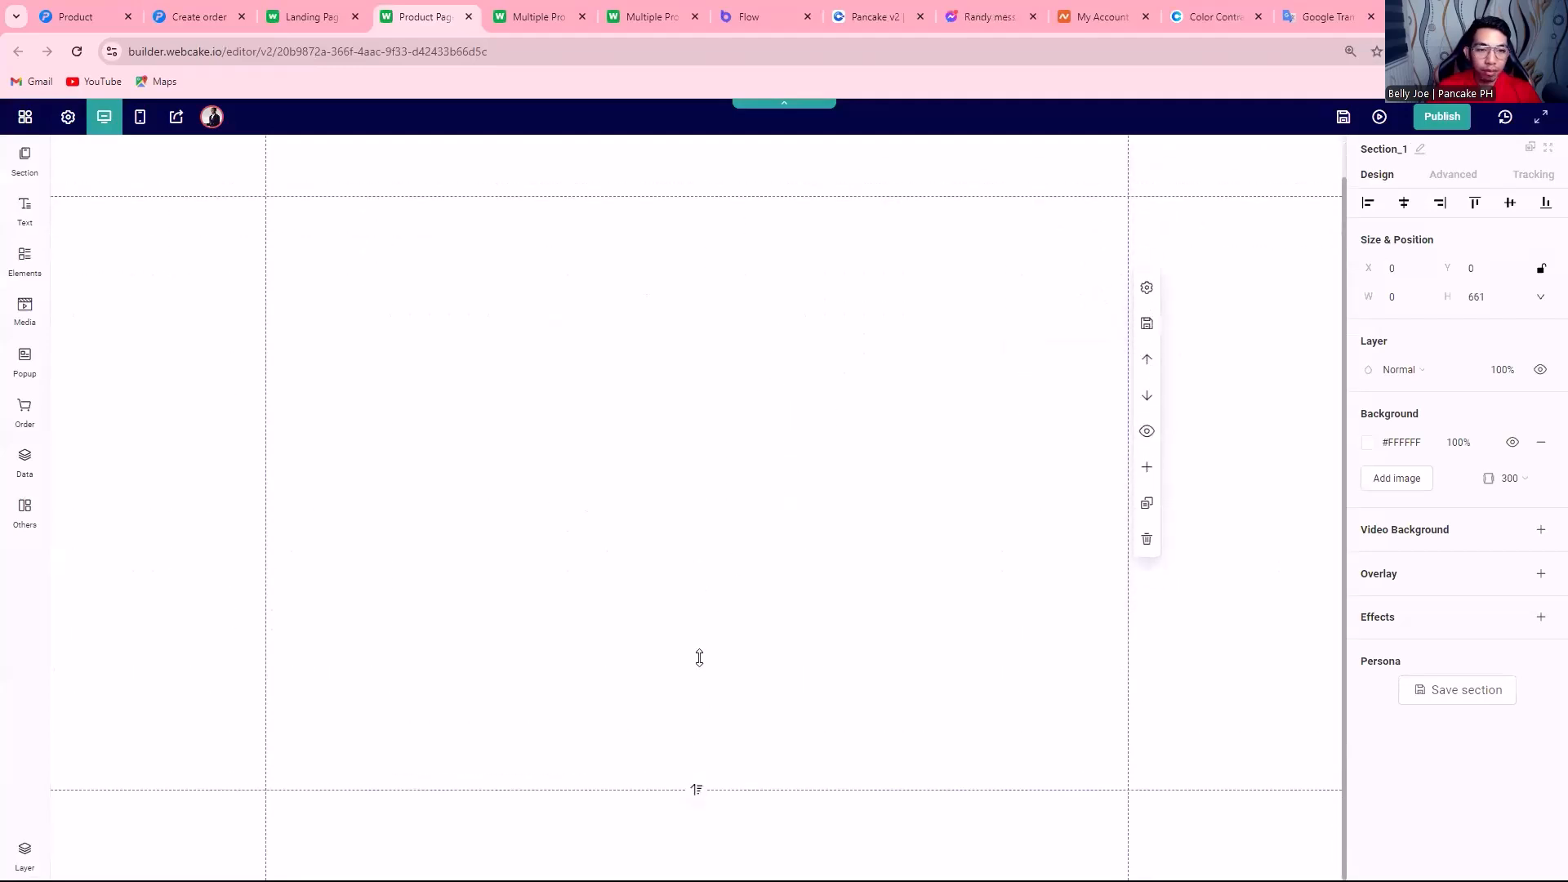
# Close the duplicate Multiple Product editor and examine the product list with its cards and buy buttons on the remaining homepage.
pyautogui.click(363, 15)
pyautogui.click(654, 10)
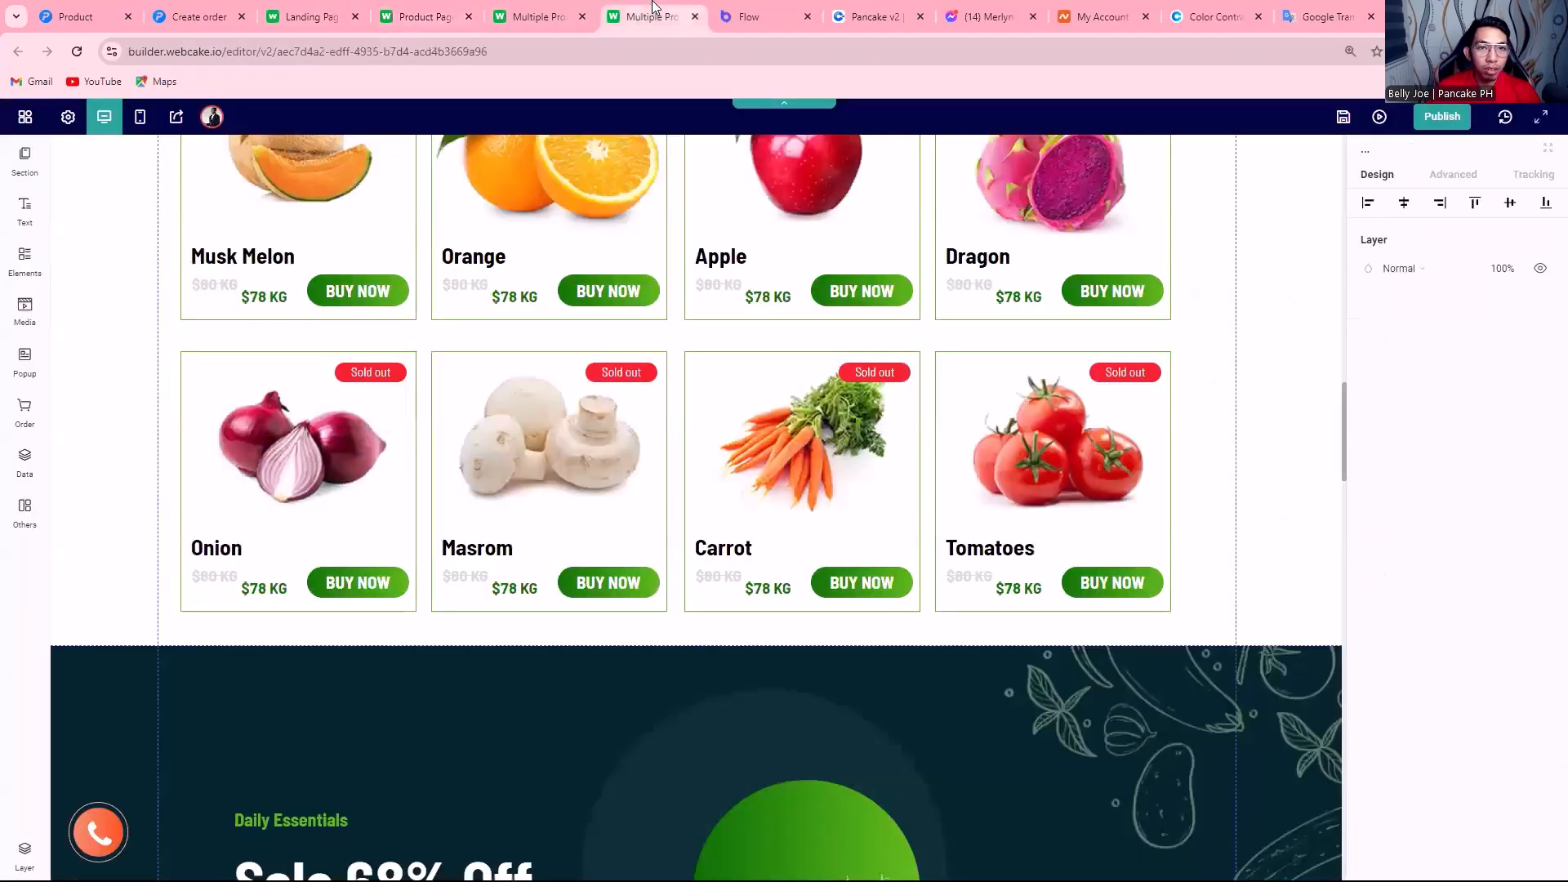
pyautogui.scroll(-9, 663, 289)
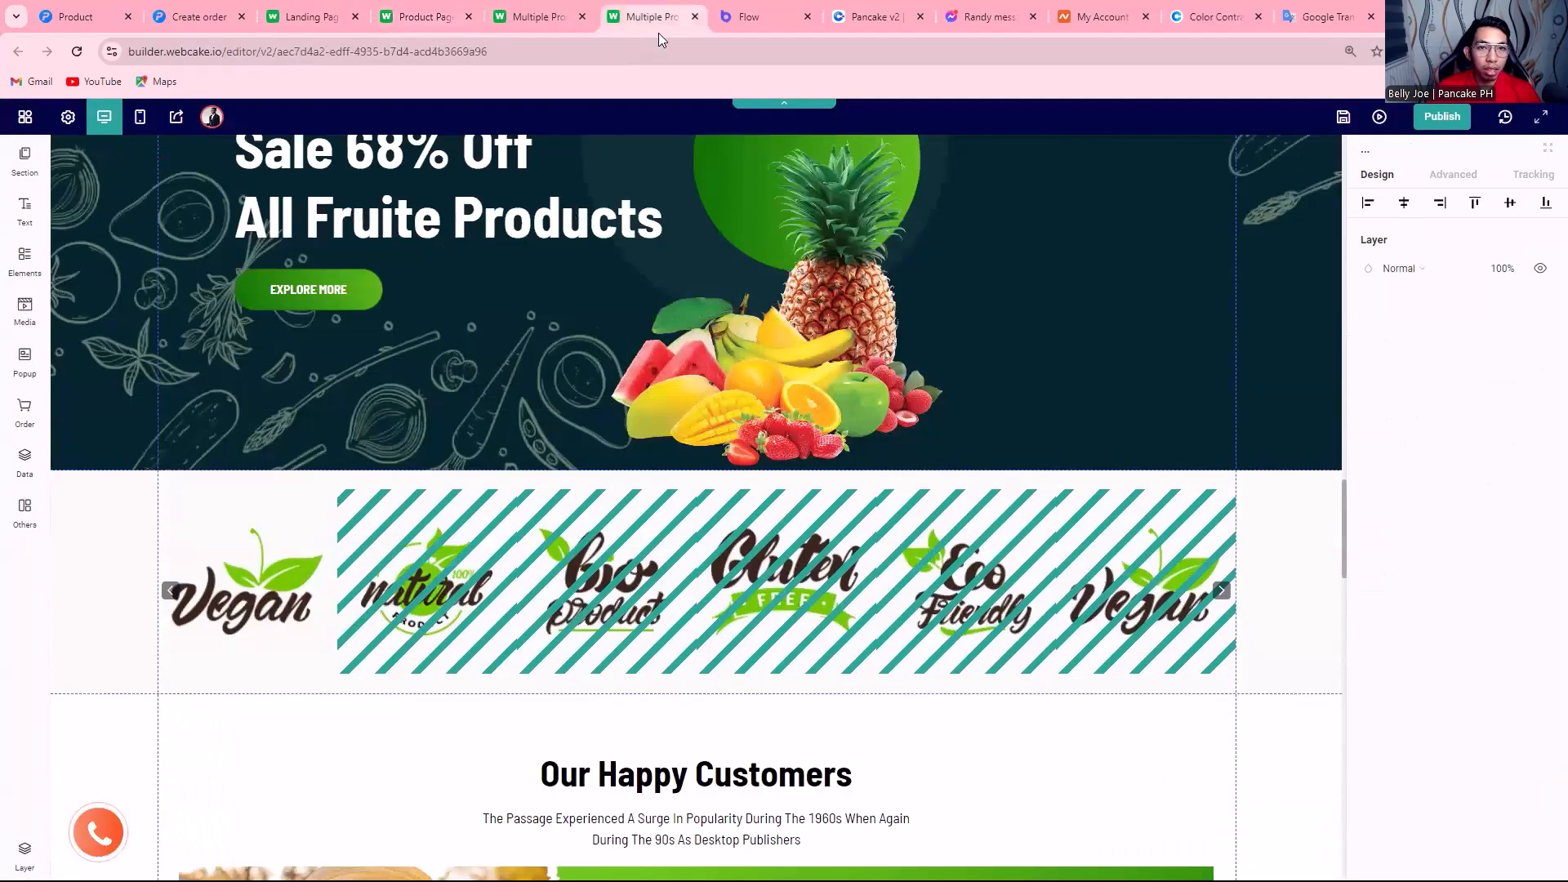
pyautogui.middleClick(630, 21)
pyautogui.click(530, 9)
pyautogui.scroll(-7, 758, 421)
pyautogui.scroll(-15, 760, 425)
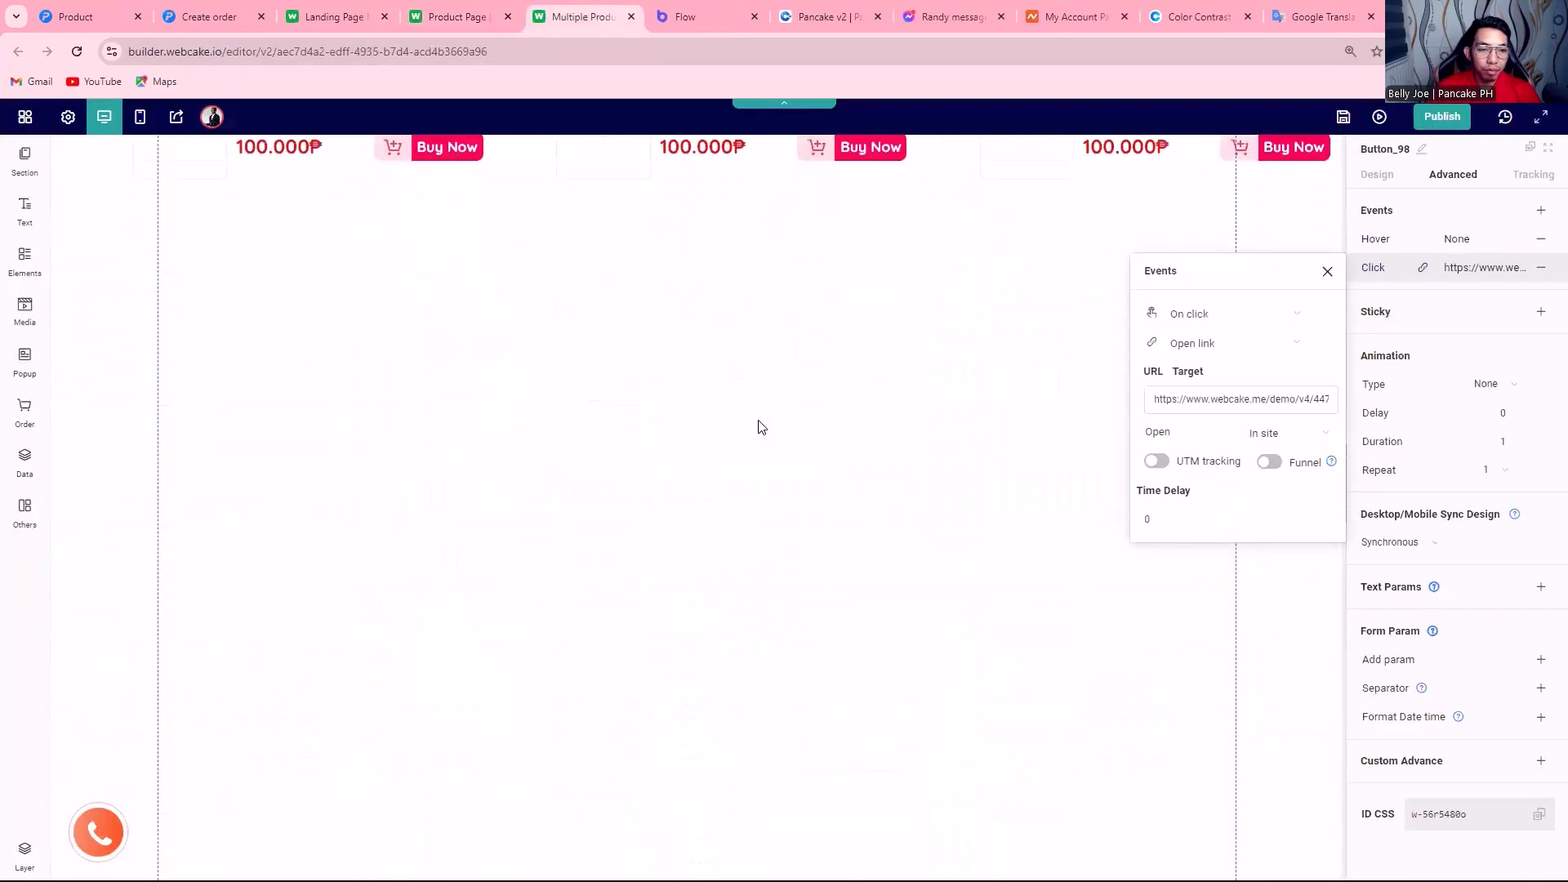
pyautogui.click(711, 448)
pyautogui.scroll(4, 1298, 335)
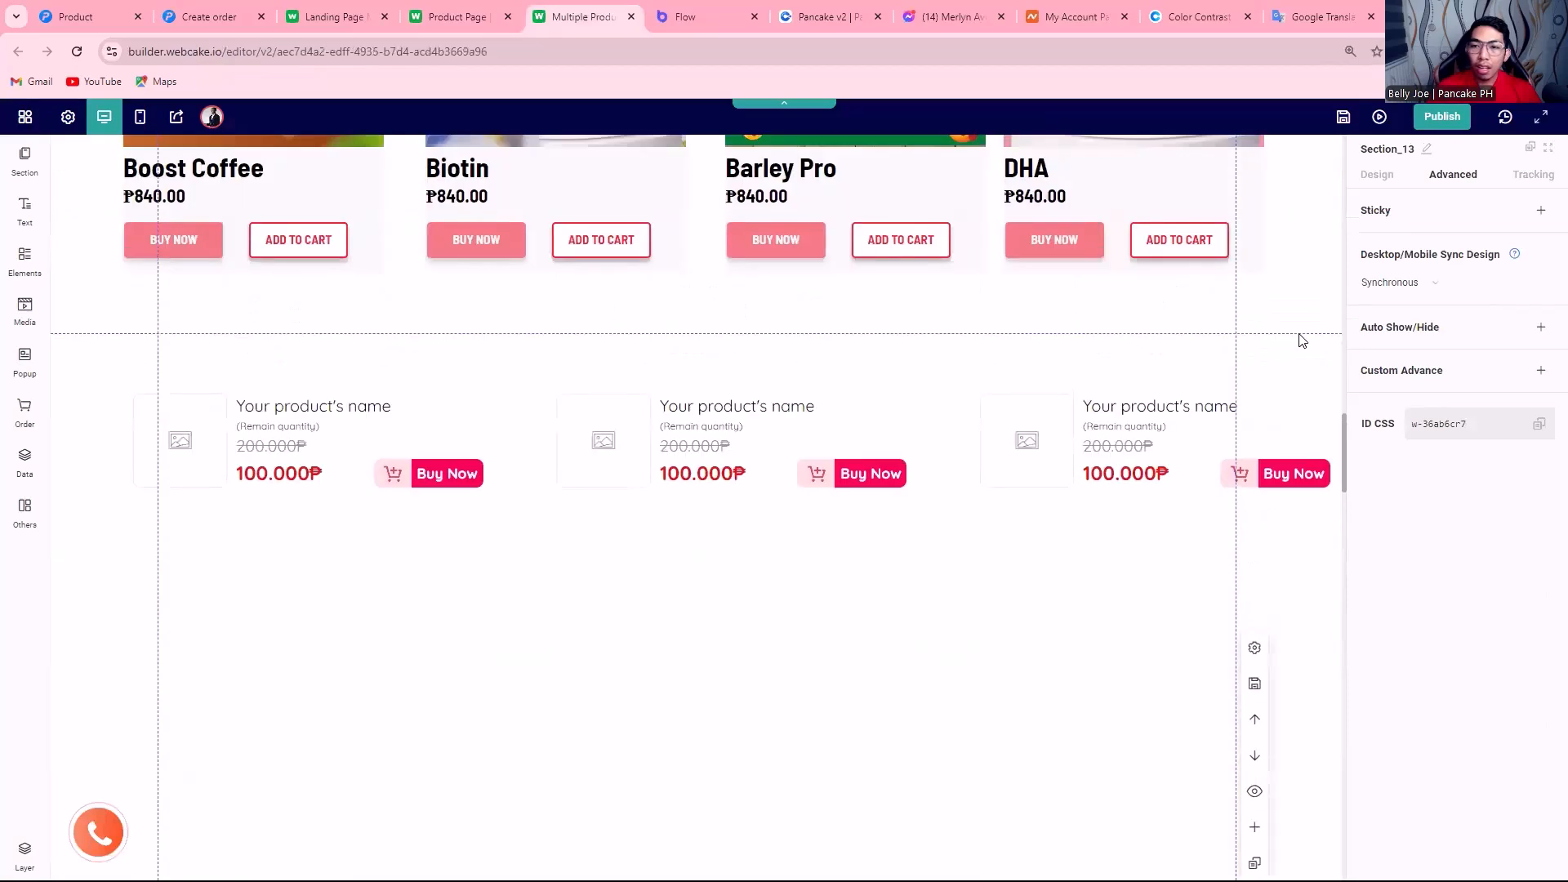
pyautogui.click(458, 11)
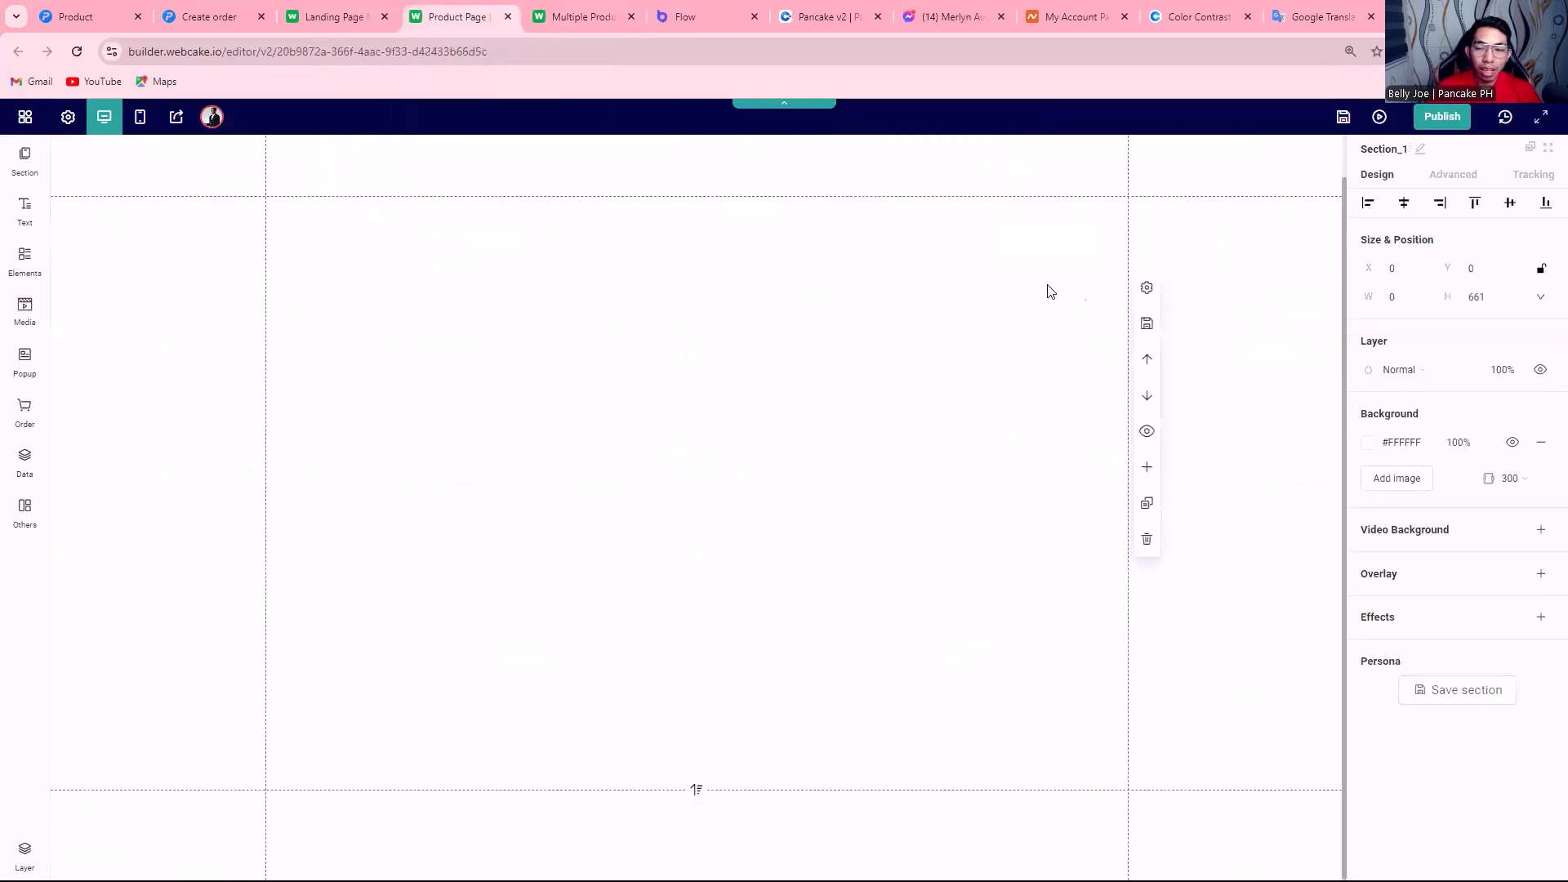
pyautogui.click(583, 15)
pyautogui.scroll(-3, 719, 327)
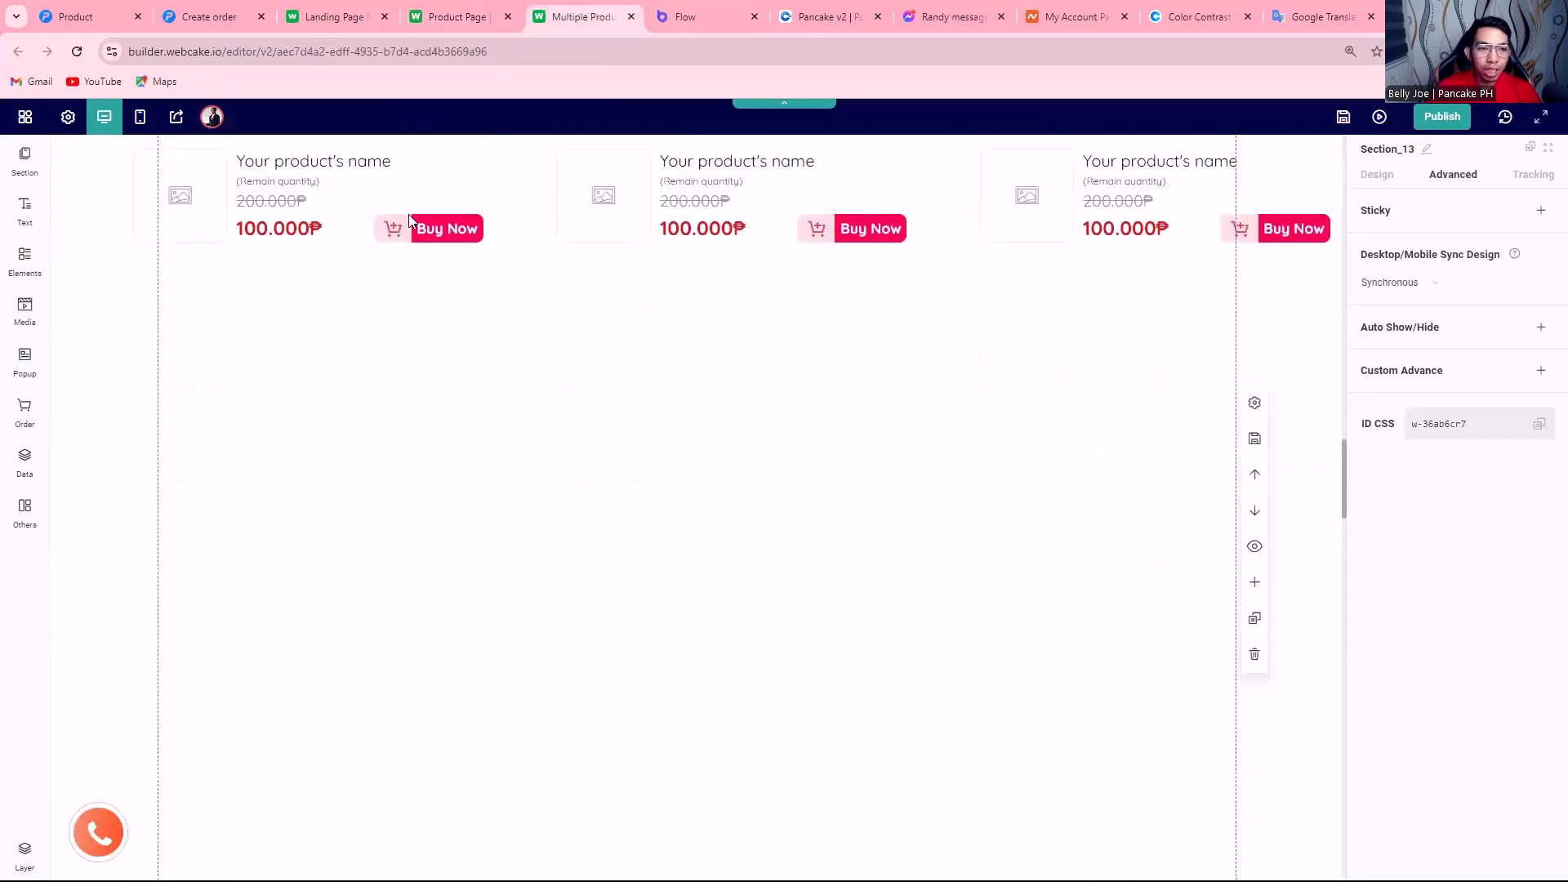
pyautogui.scroll(3, 1046, 438)
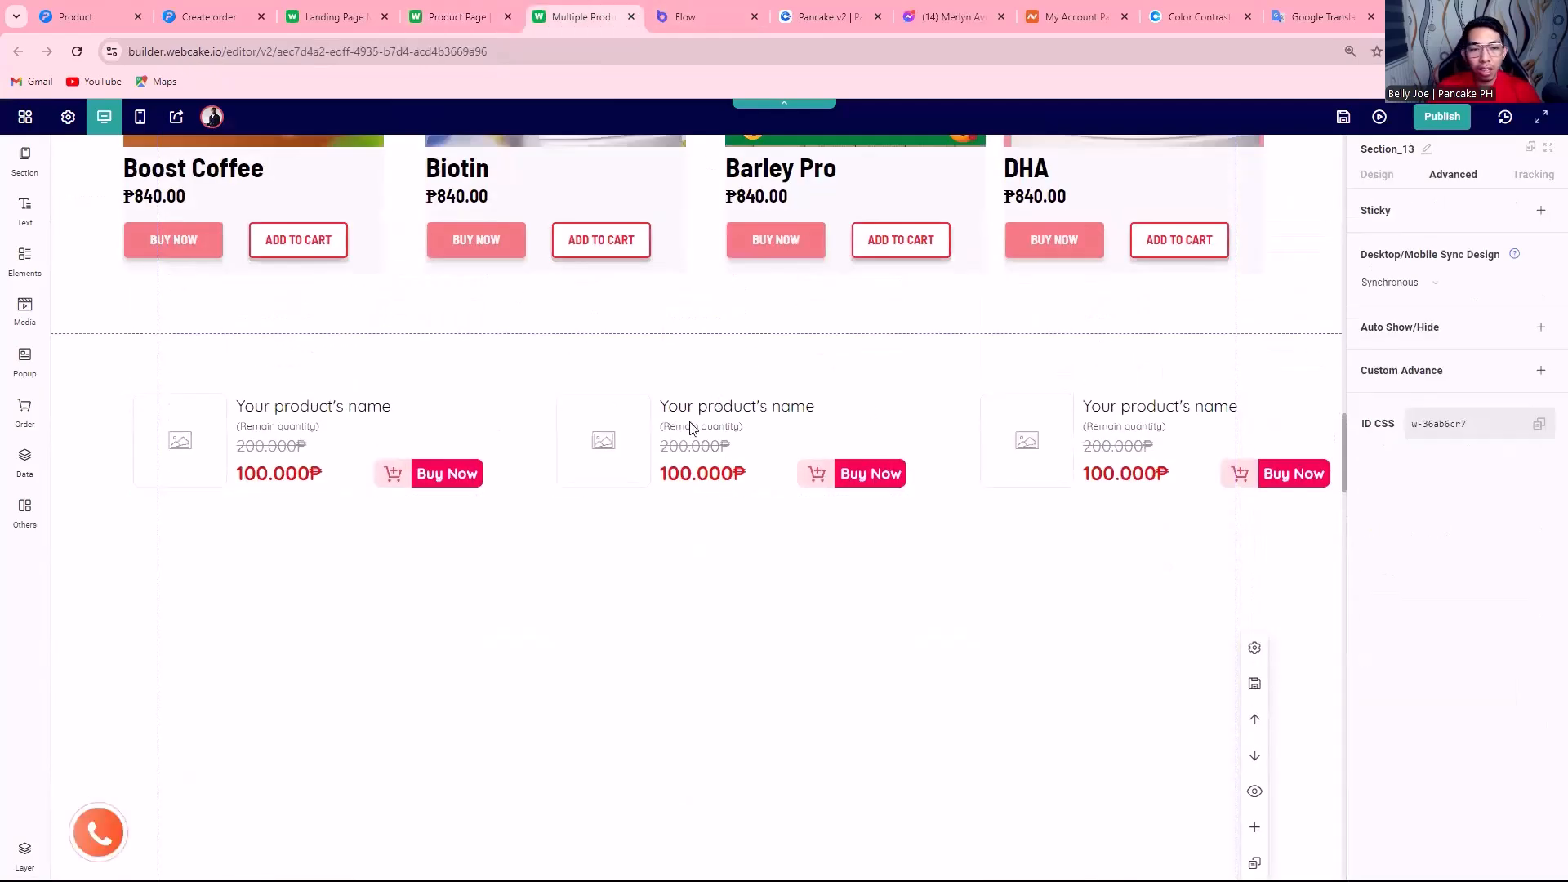
# In Product Page, turn on the cart, add a product list to the second section and set its layout to Column.
pyautogui.hotkey('ctrl', 'shift', 'Tab')
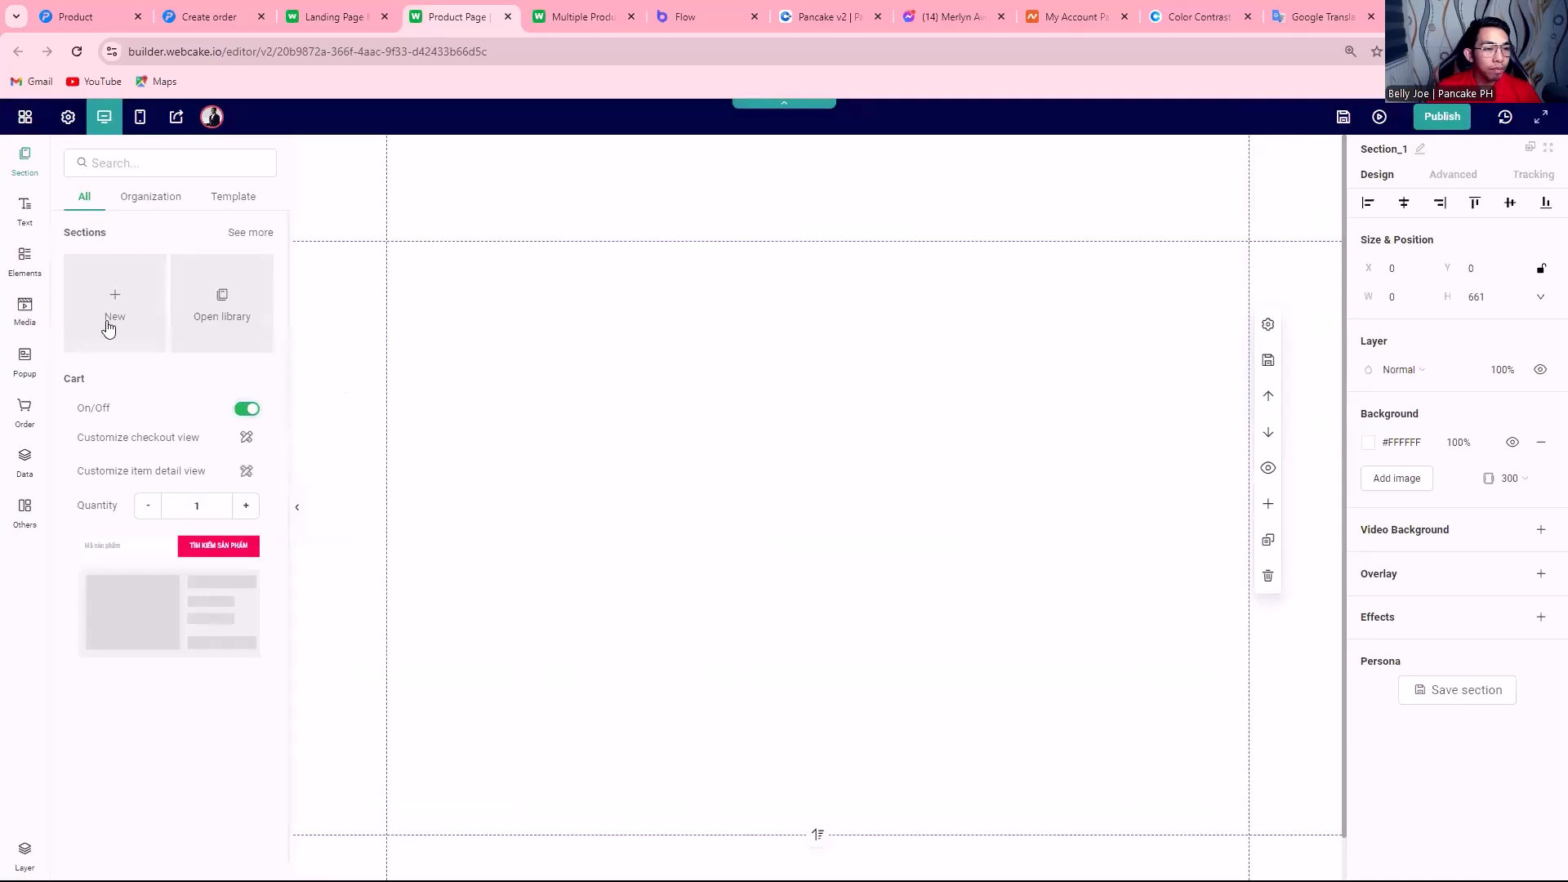
pyautogui.moveTo(168, 602); pyautogui.dragTo(490, 365)
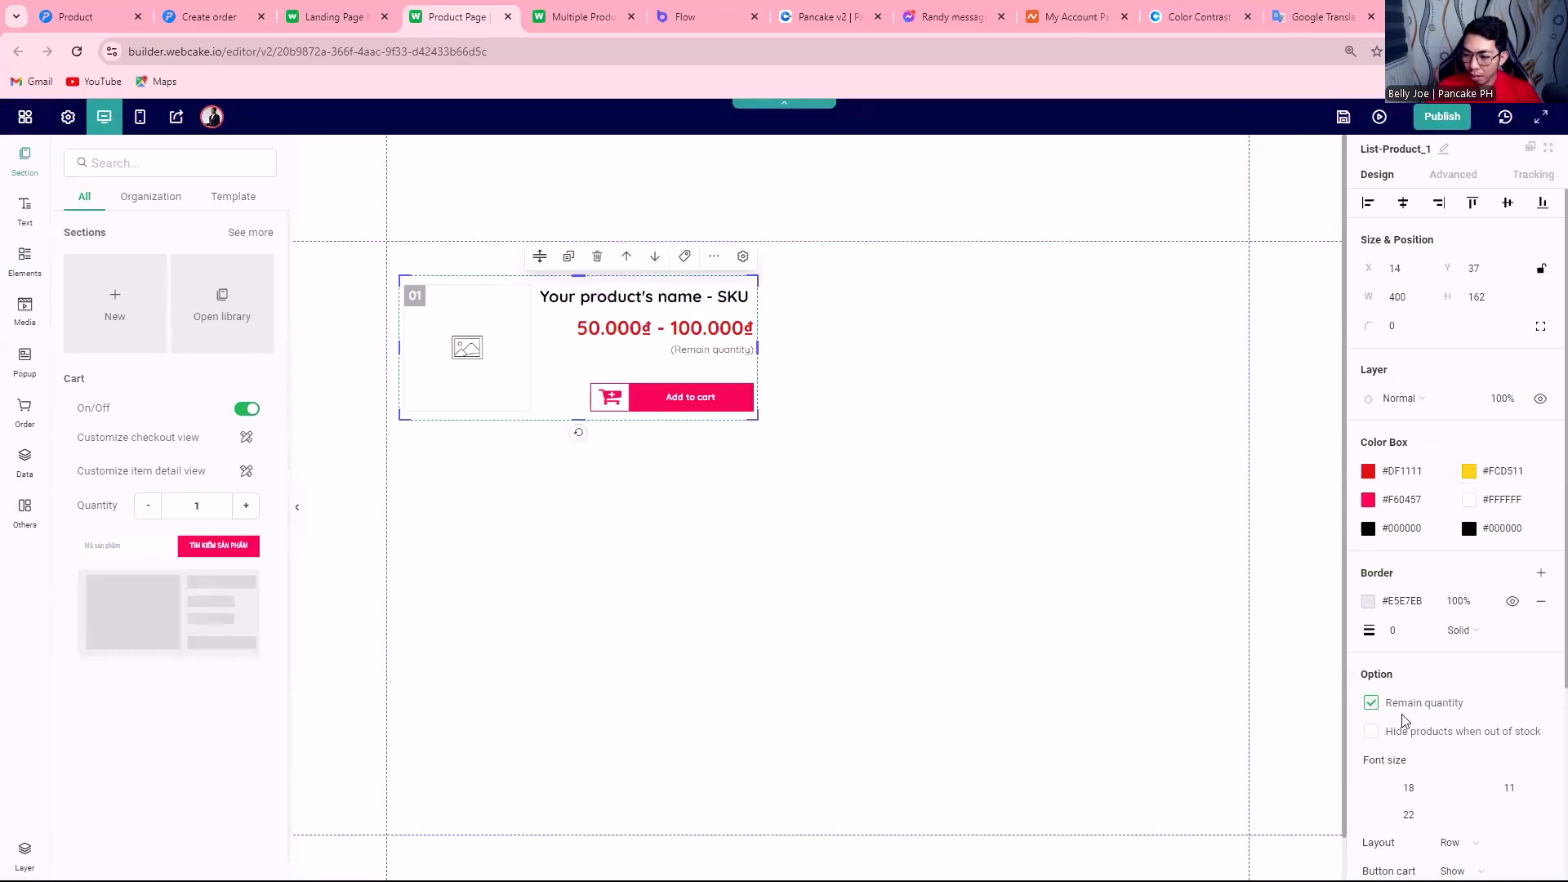
pyautogui.scroll(-3, 1403, 719)
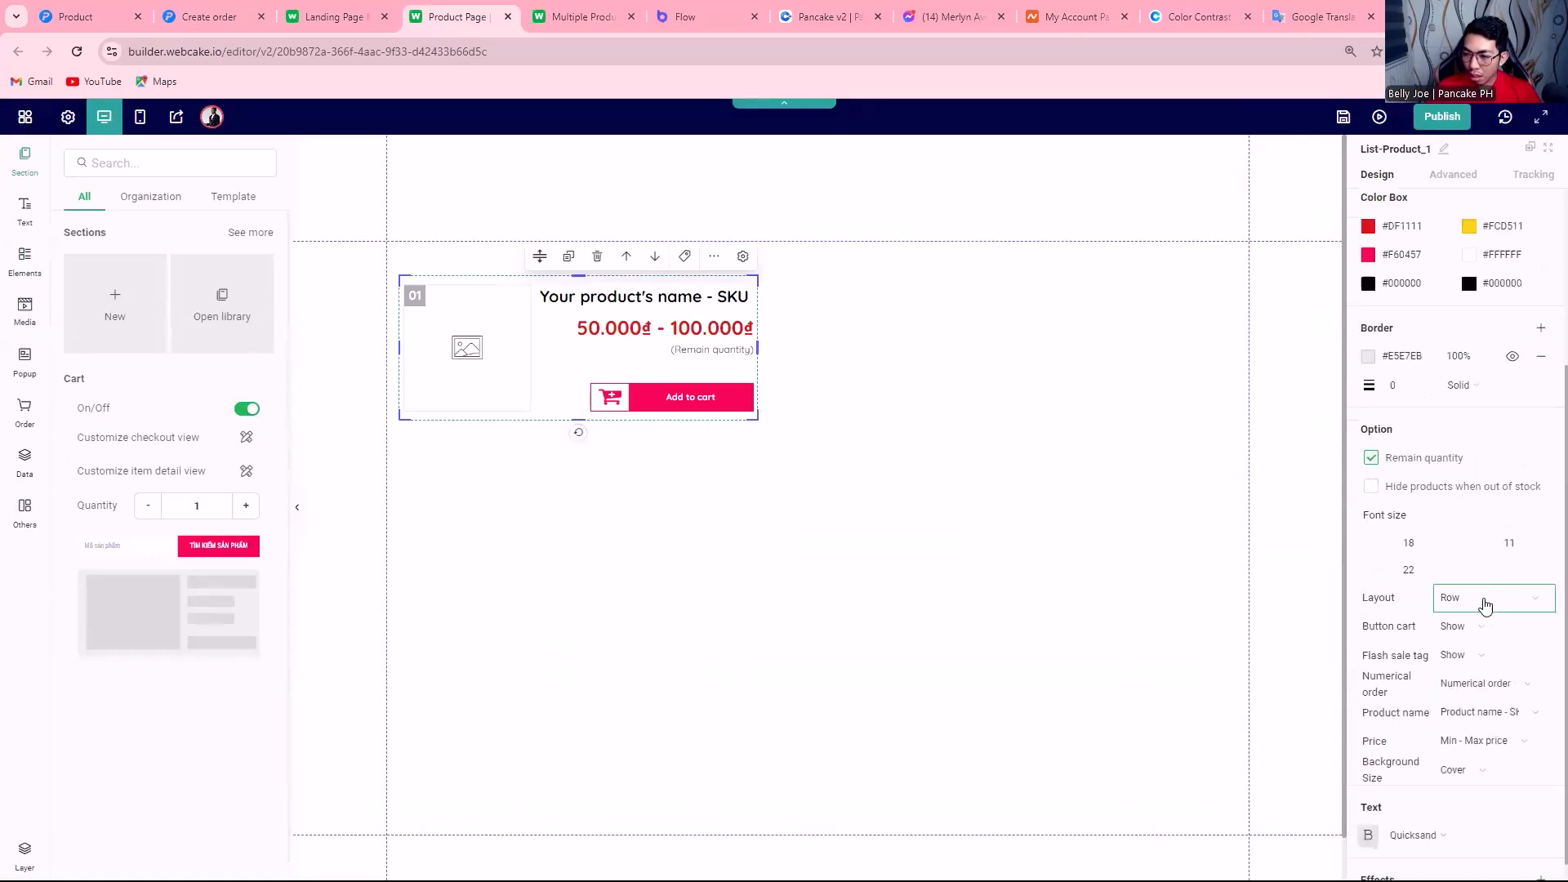
pyautogui.click(1486, 601)
pyautogui.click(1481, 701)
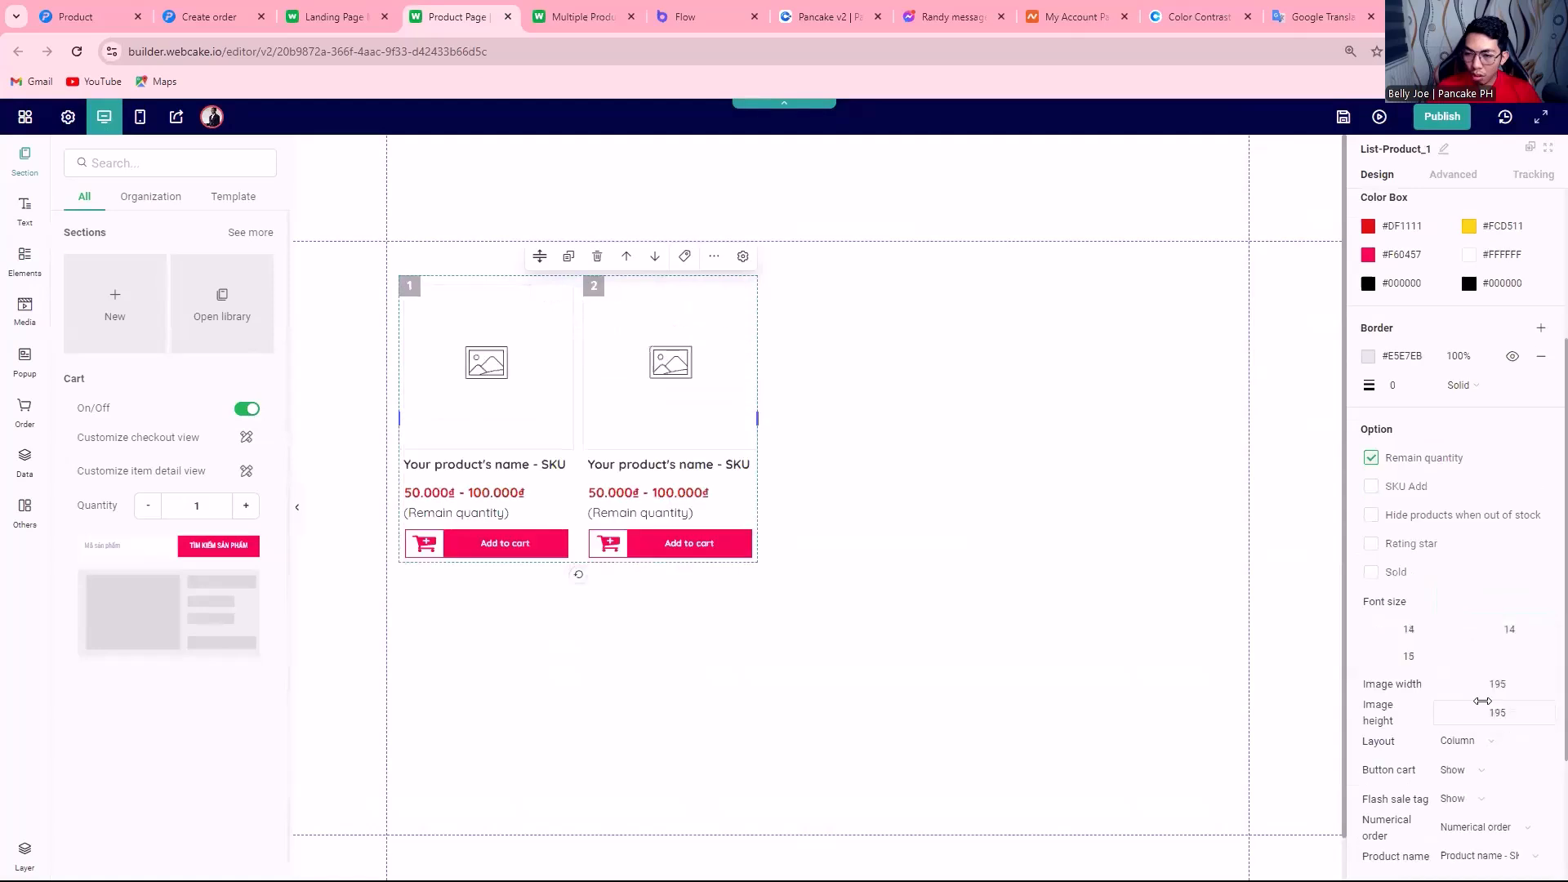
# Enable the rating star on the product list and try the Sold option.
pyautogui.scroll(-2, 1546, 613)
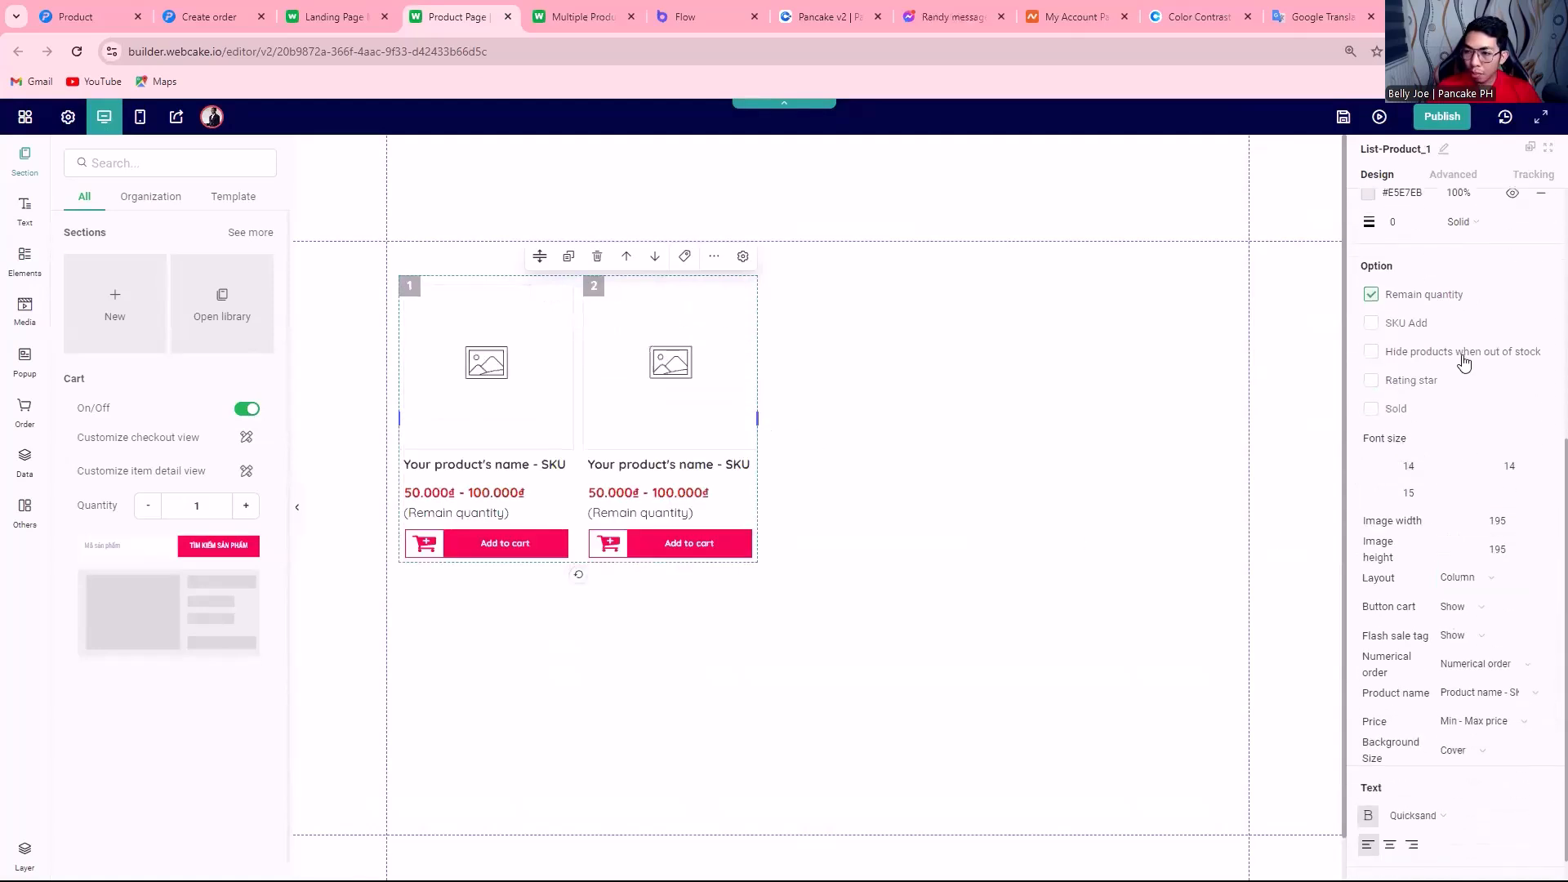
pyautogui.click(1413, 381)
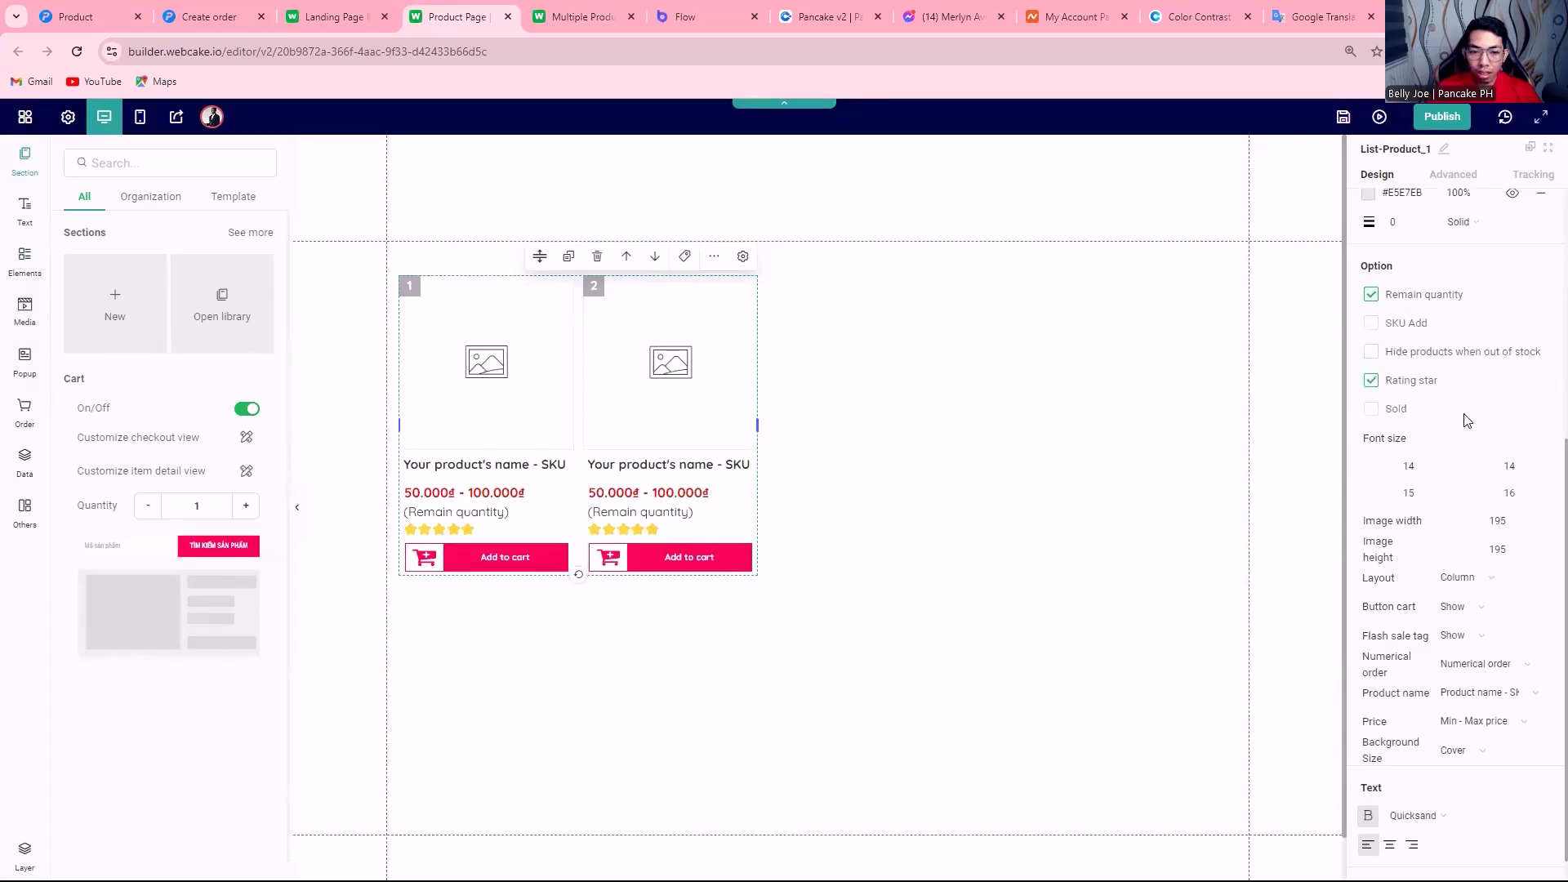
pyautogui.click(1371, 409)
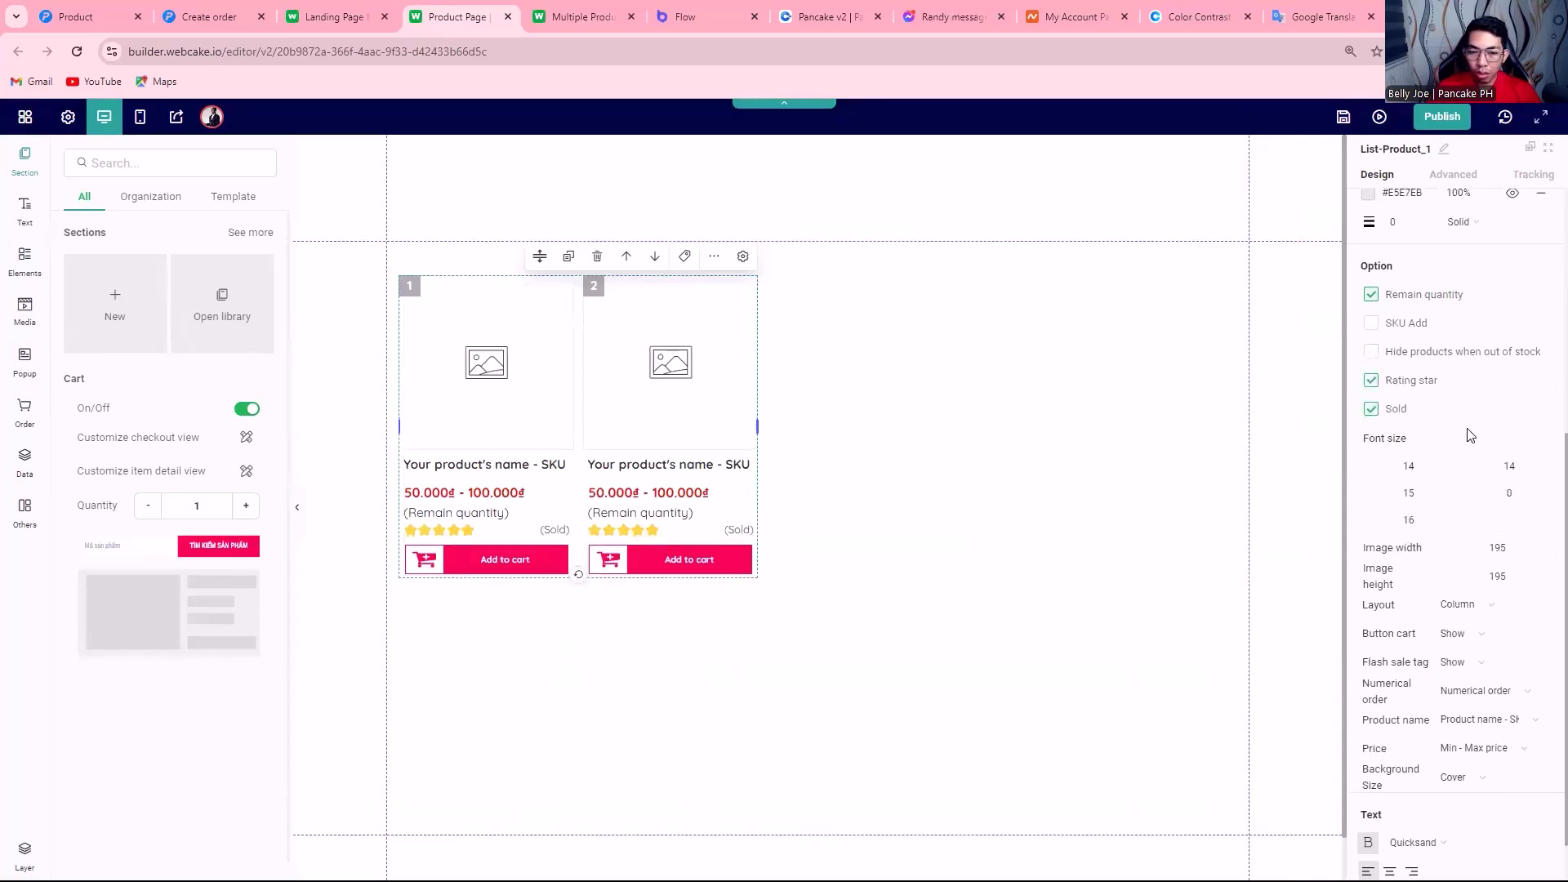
pyautogui.click(1400, 408)
pyautogui.scroll(-1, 1400, 408)
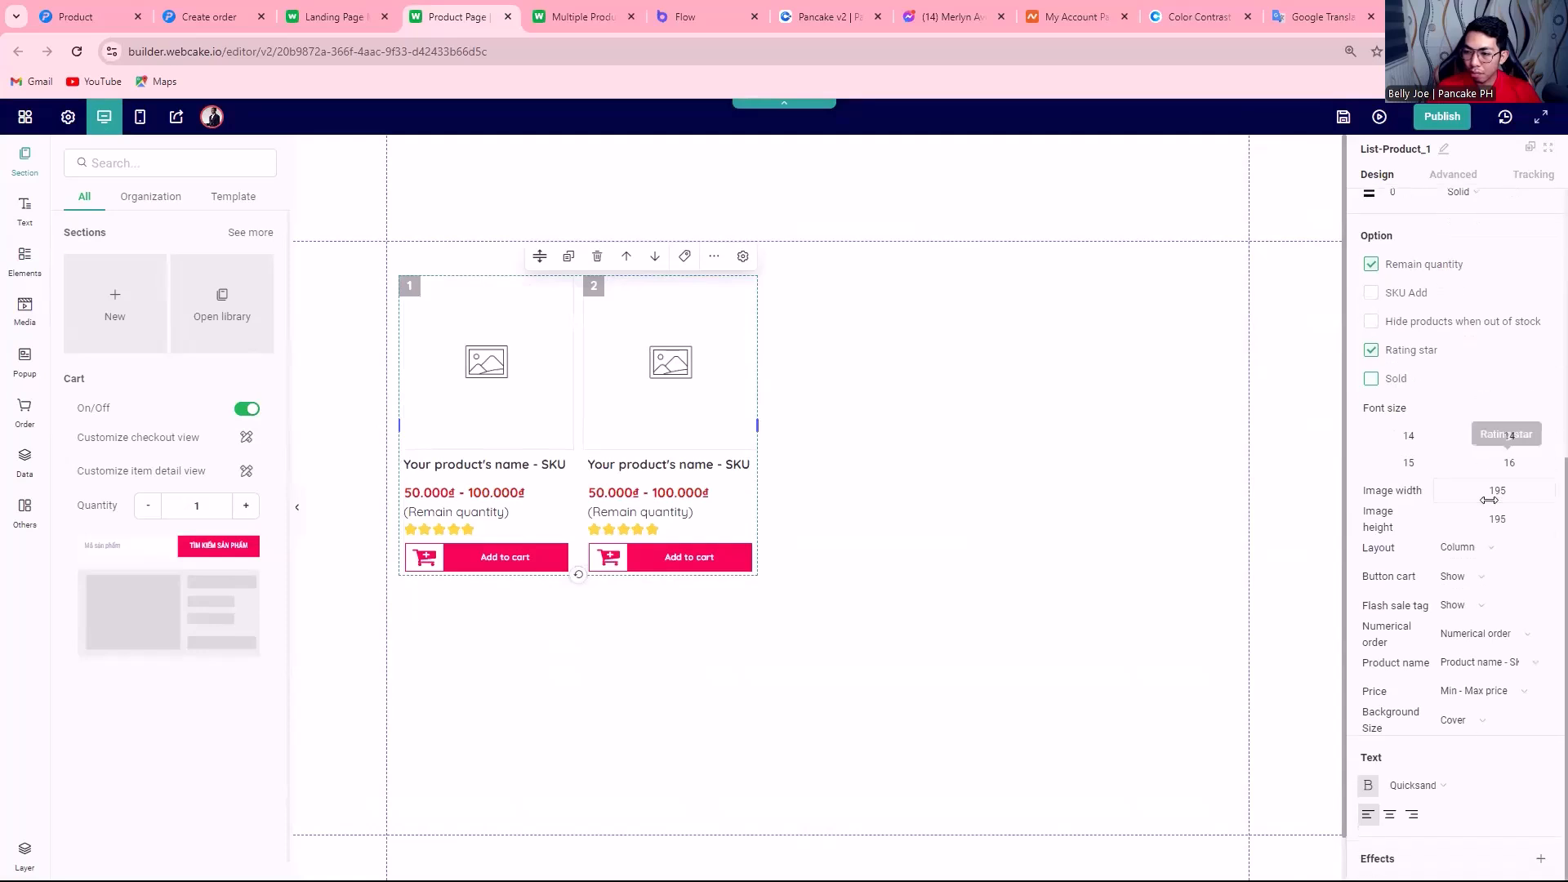
# Set the product list to Origin - Selling price, Product name without SKU and Non numerical order, keeping the Cover background size.
pyautogui.click(1480, 696)
pyautogui.click(1488, 765)
pyautogui.click(1483, 661)
pyautogui.click(1492, 739)
pyautogui.scroll(-1, 1478, 686)
pyautogui.click(1478, 670)
pyautogui.click(1480, 707)
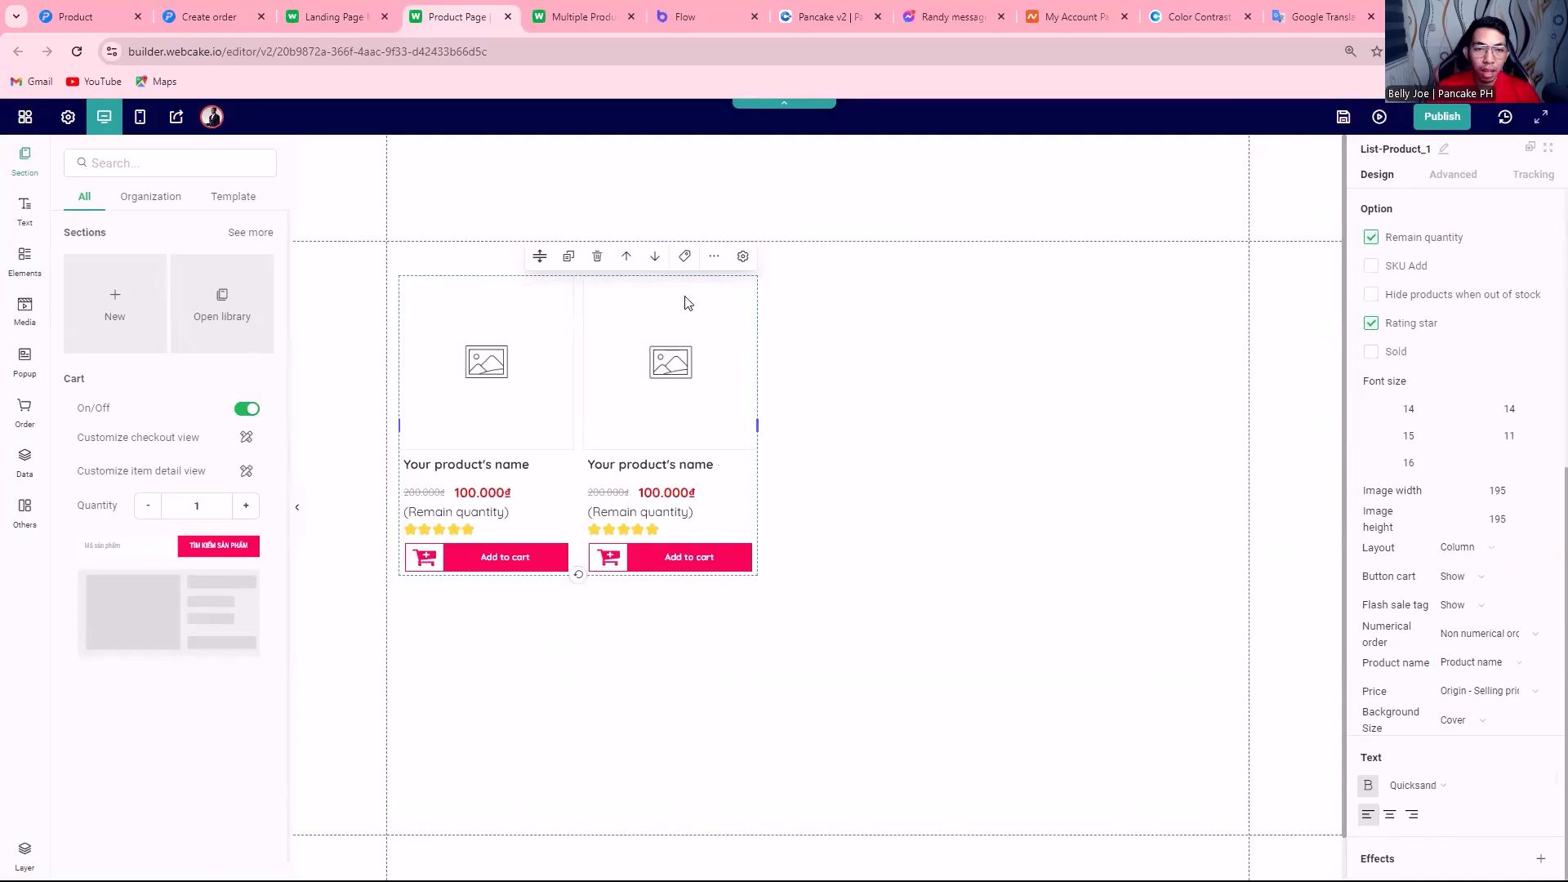
pyautogui.click(1464, 729)
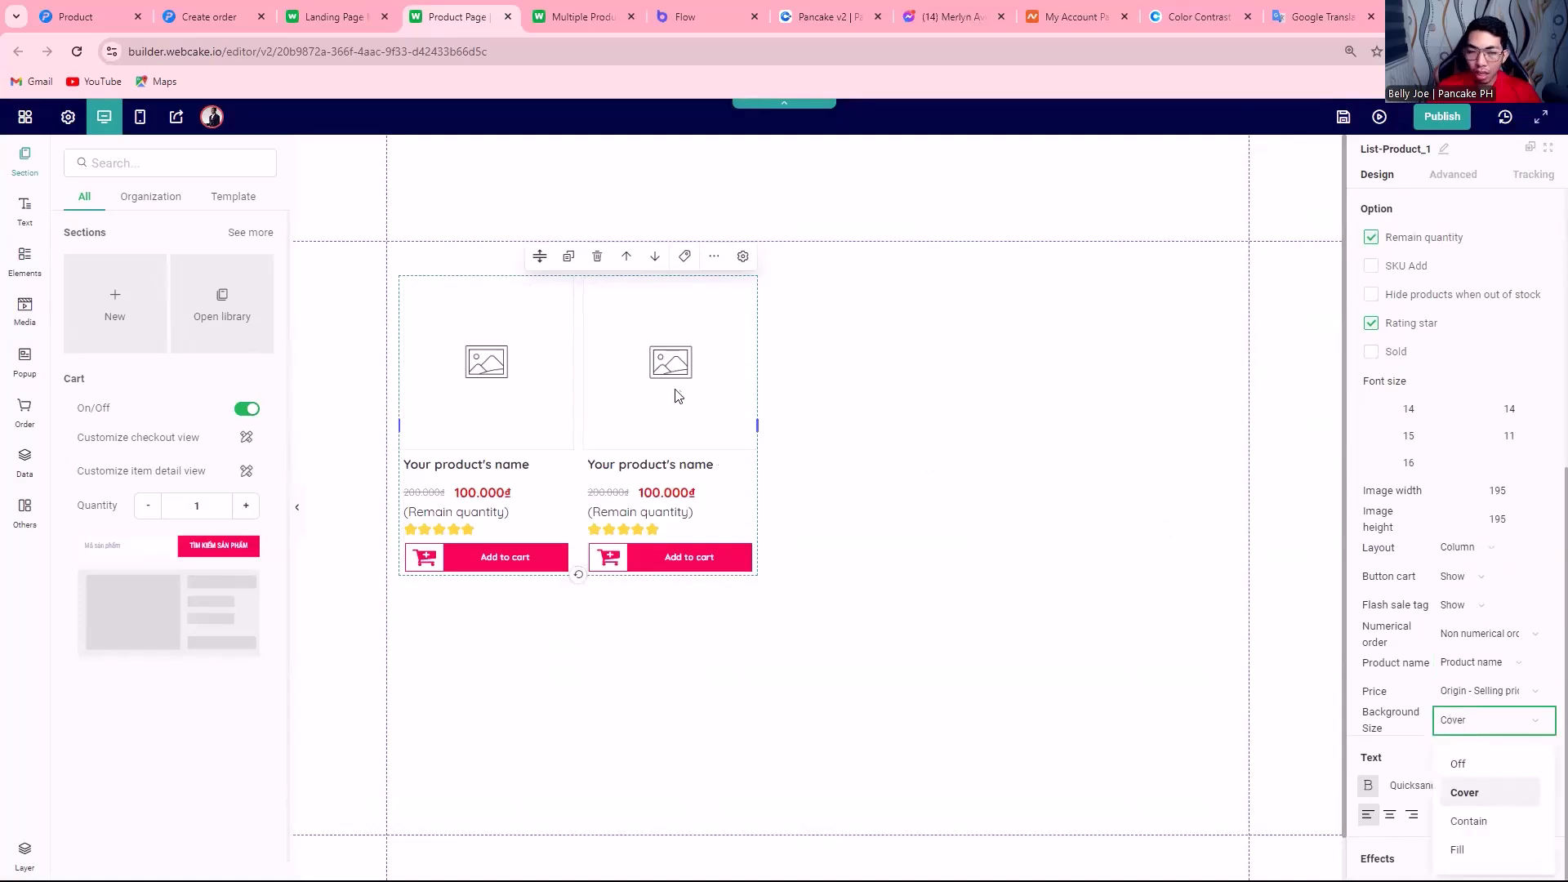
pyautogui.click(696, 363)
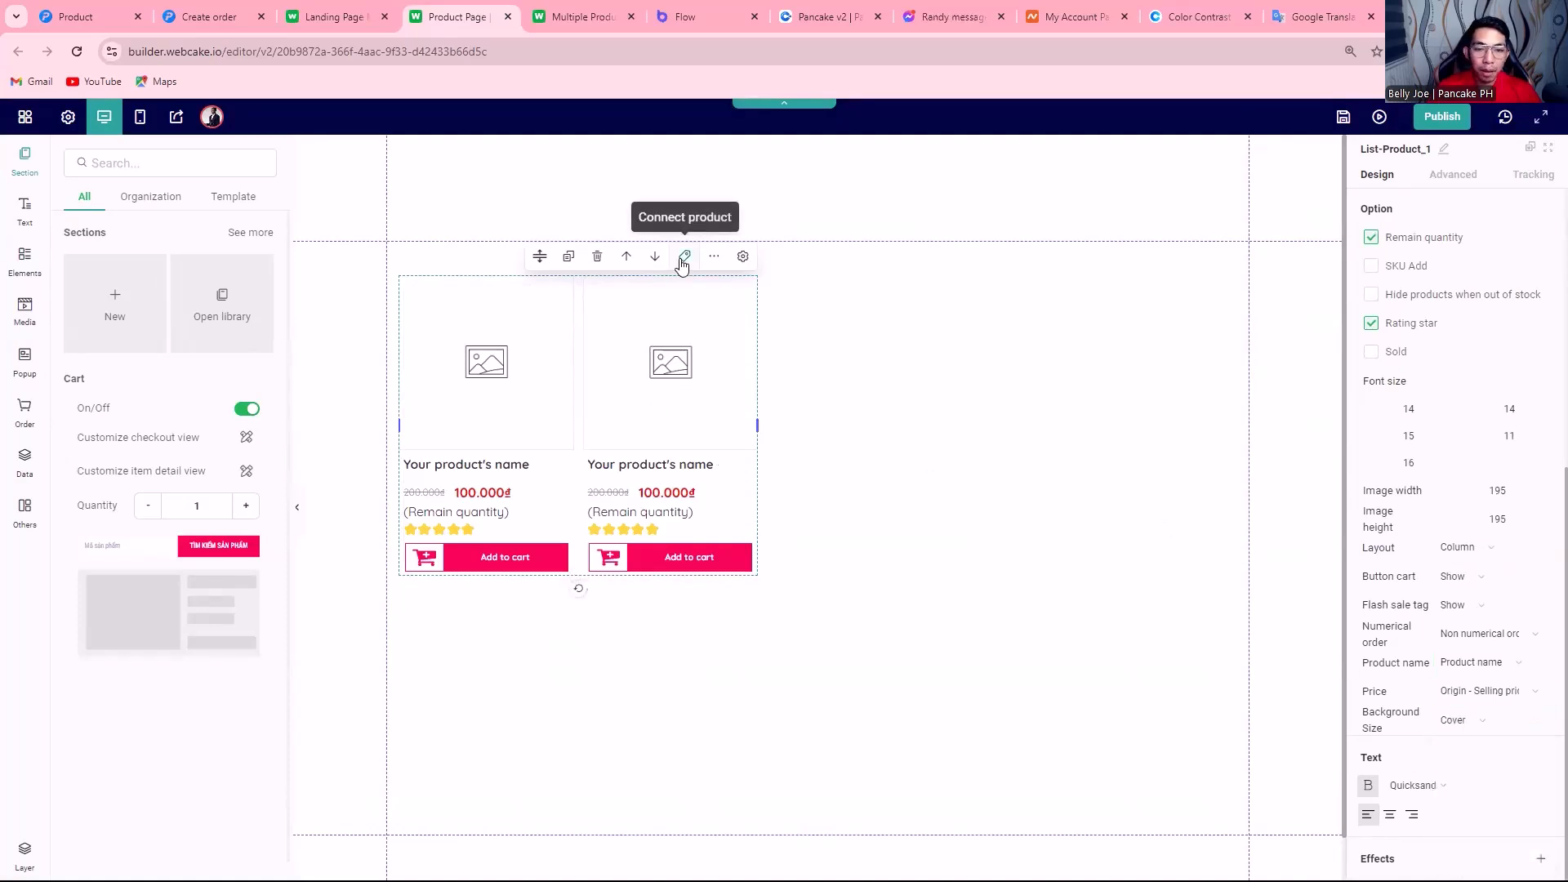
# Open the product list's product connection settings, switch to Choose product and check which products can be picked.
pyautogui.click(683, 258)
pyautogui.click(674, 473)
pyautogui.click(571, 539)
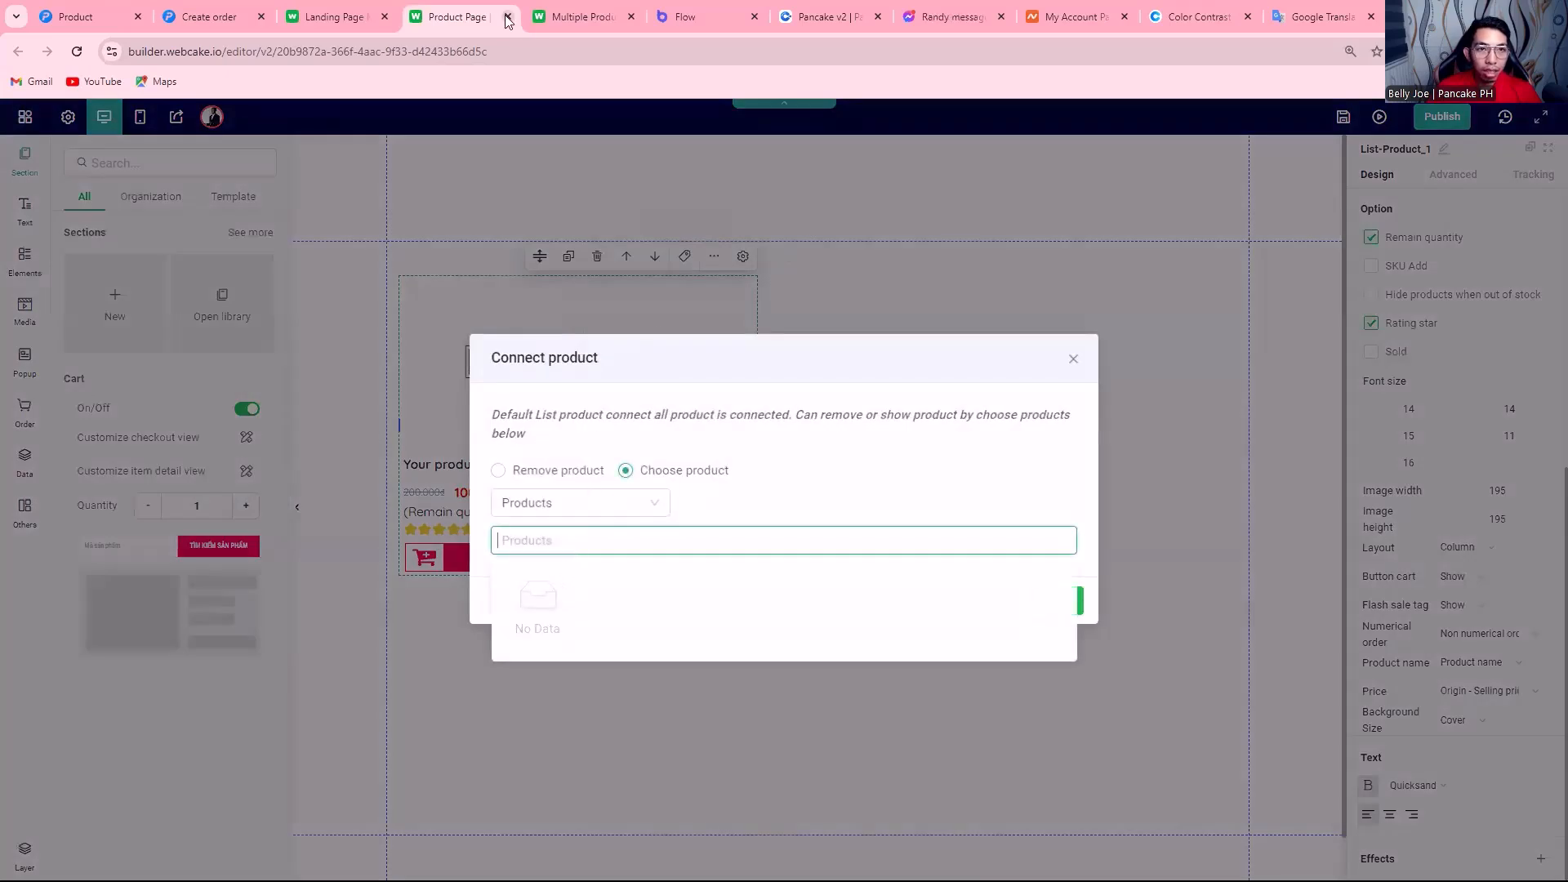
# Connect Product Page to Pancake POS using the existing Multiple Product configuration.
pyautogui.click(335, 16)
pyautogui.click(641, 280)
pyautogui.click(849, 181)
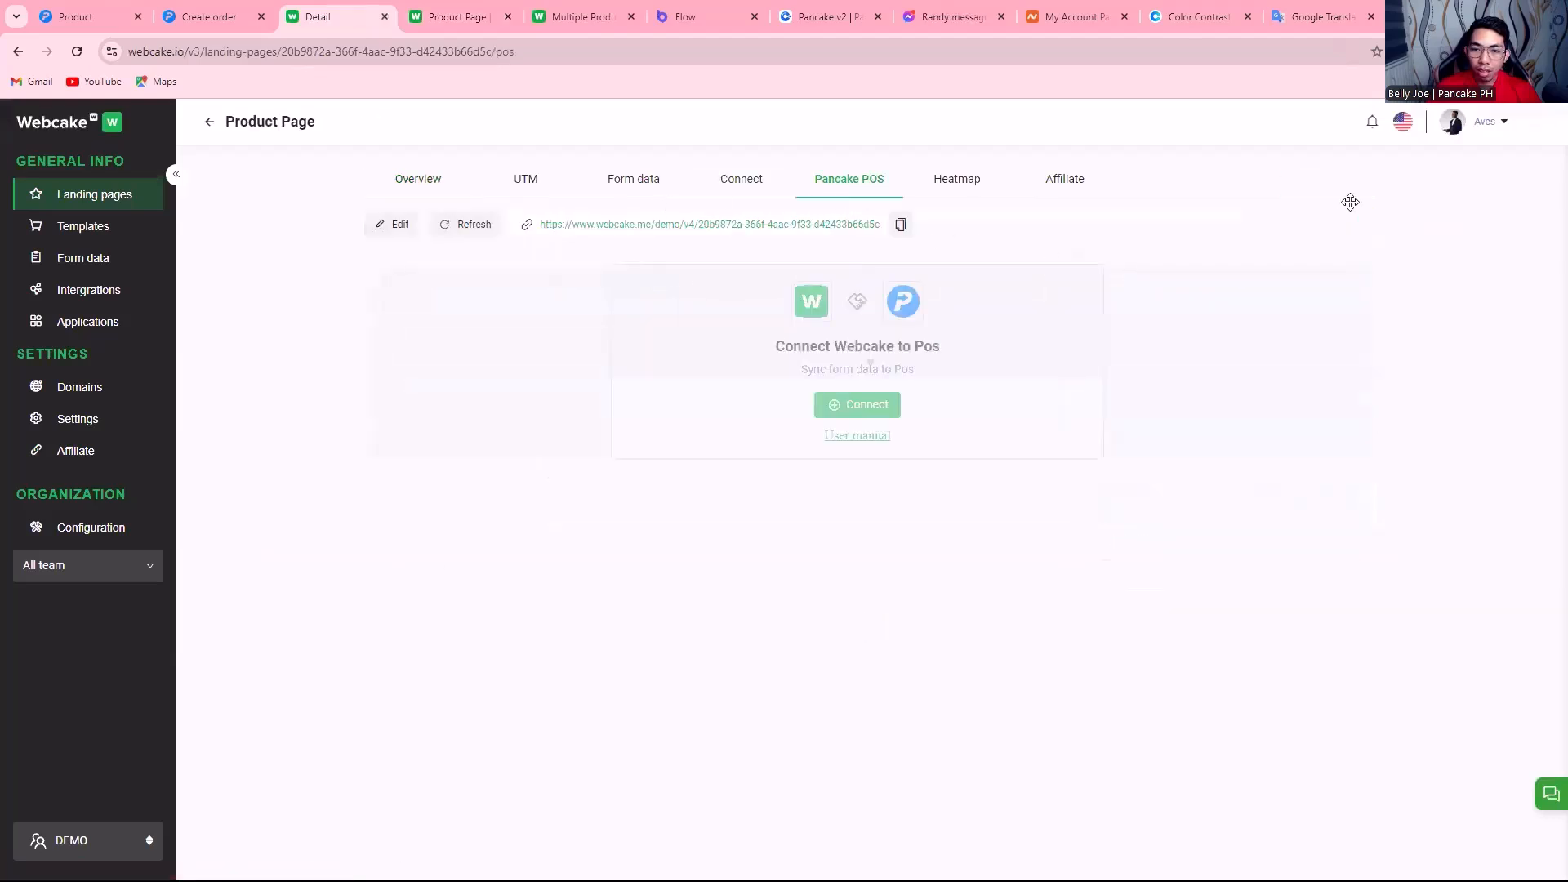
pyautogui.click(862, 404)
pyautogui.click(806, 473)
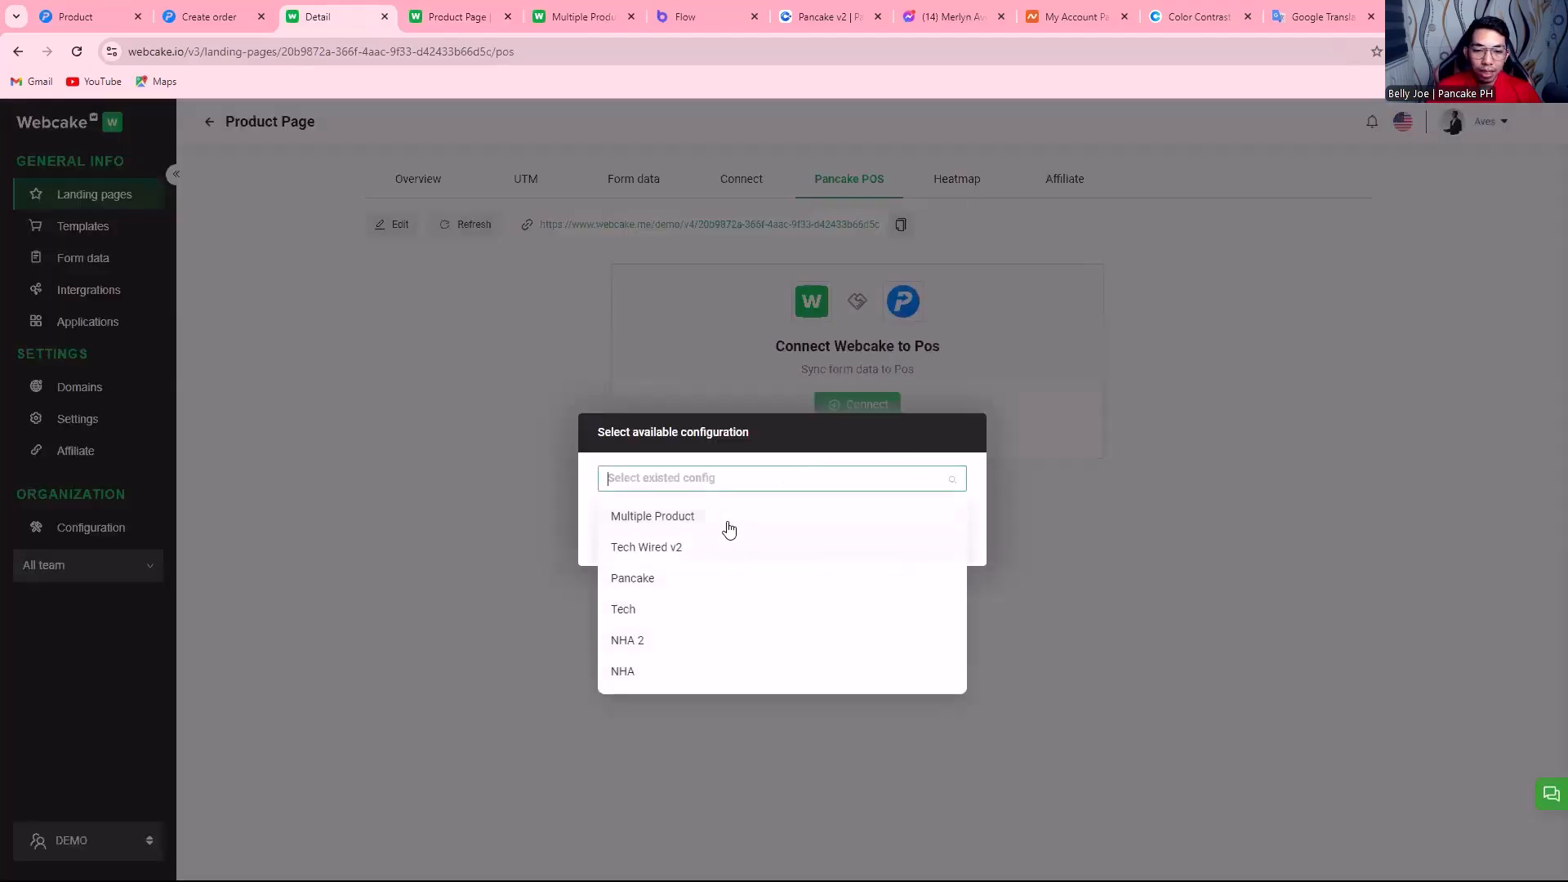
pyautogui.click(732, 519)
pyautogui.click(944, 544)
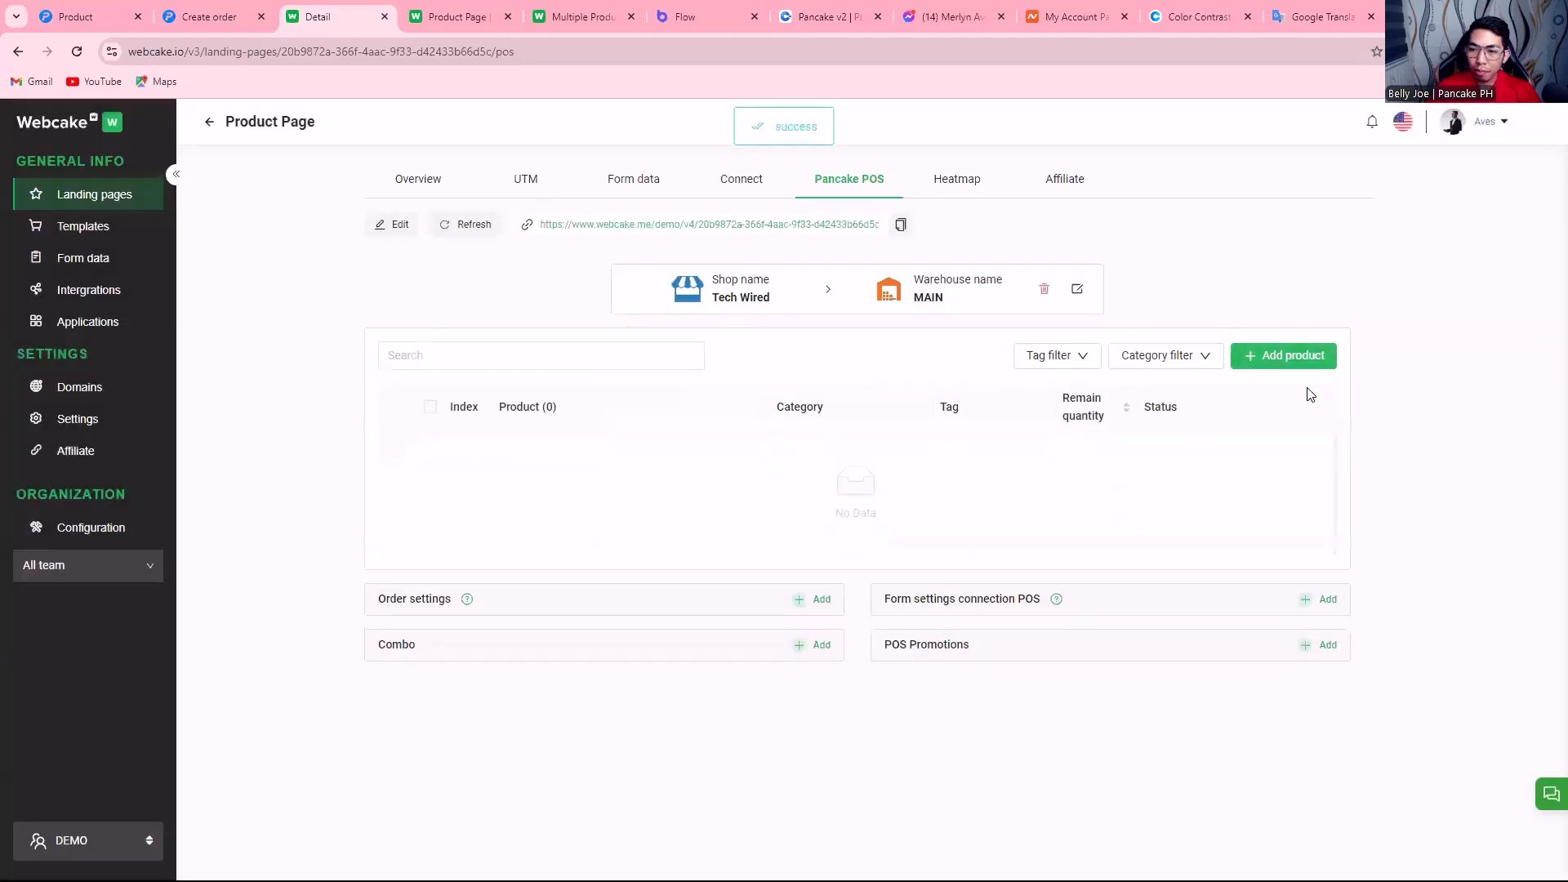
# Add the shop's products in listed order, from Dr Vita GlutaPrime through Vertex Pro Antrorata, to Product Page's Pancake POS product table.
pyautogui.click(1302, 359)
pyautogui.click(1033, 449)
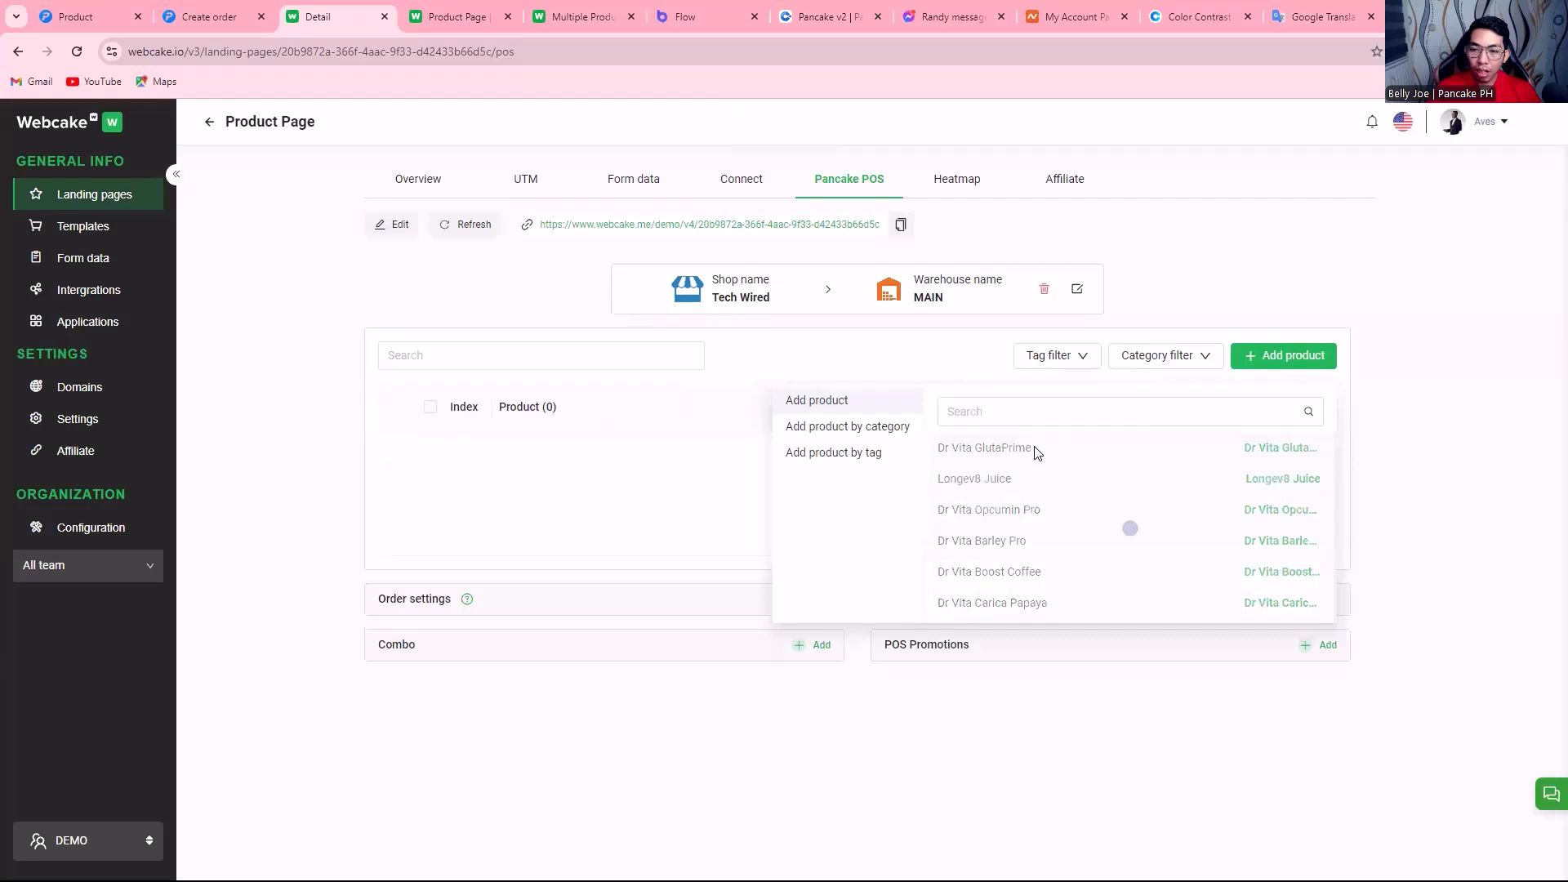
pyautogui.click(1035, 450)
pyautogui.click(1034, 451)
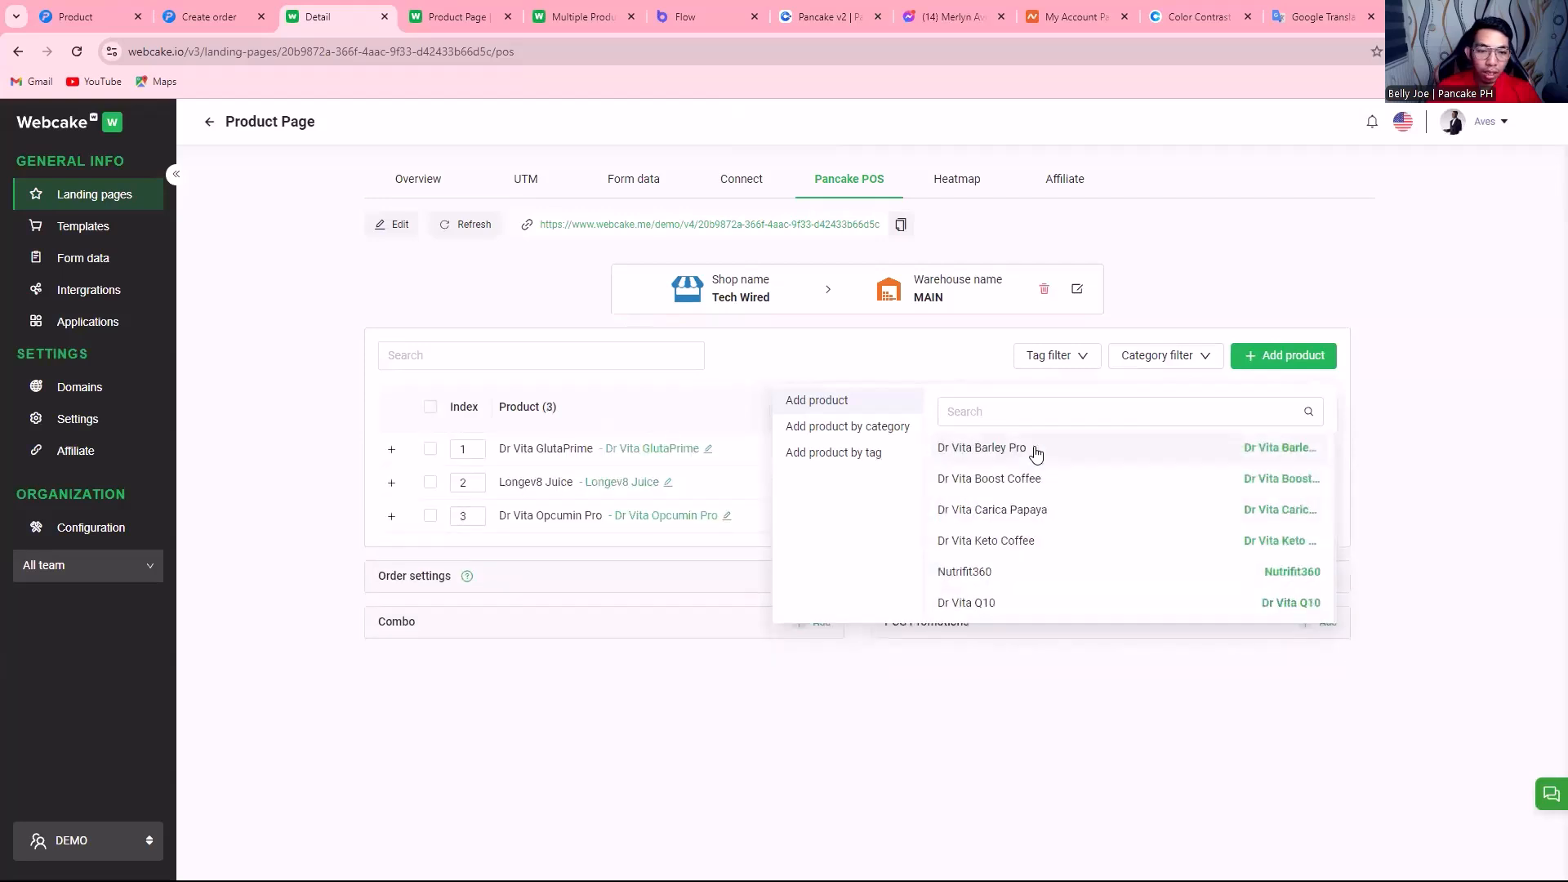
pyautogui.click(1035, 451)
pyautogui.click(1034, 451)
pyautogui.click(1035, 451)
pyautogui.click(1034, 451)
pyautogui.click(1035, 451)
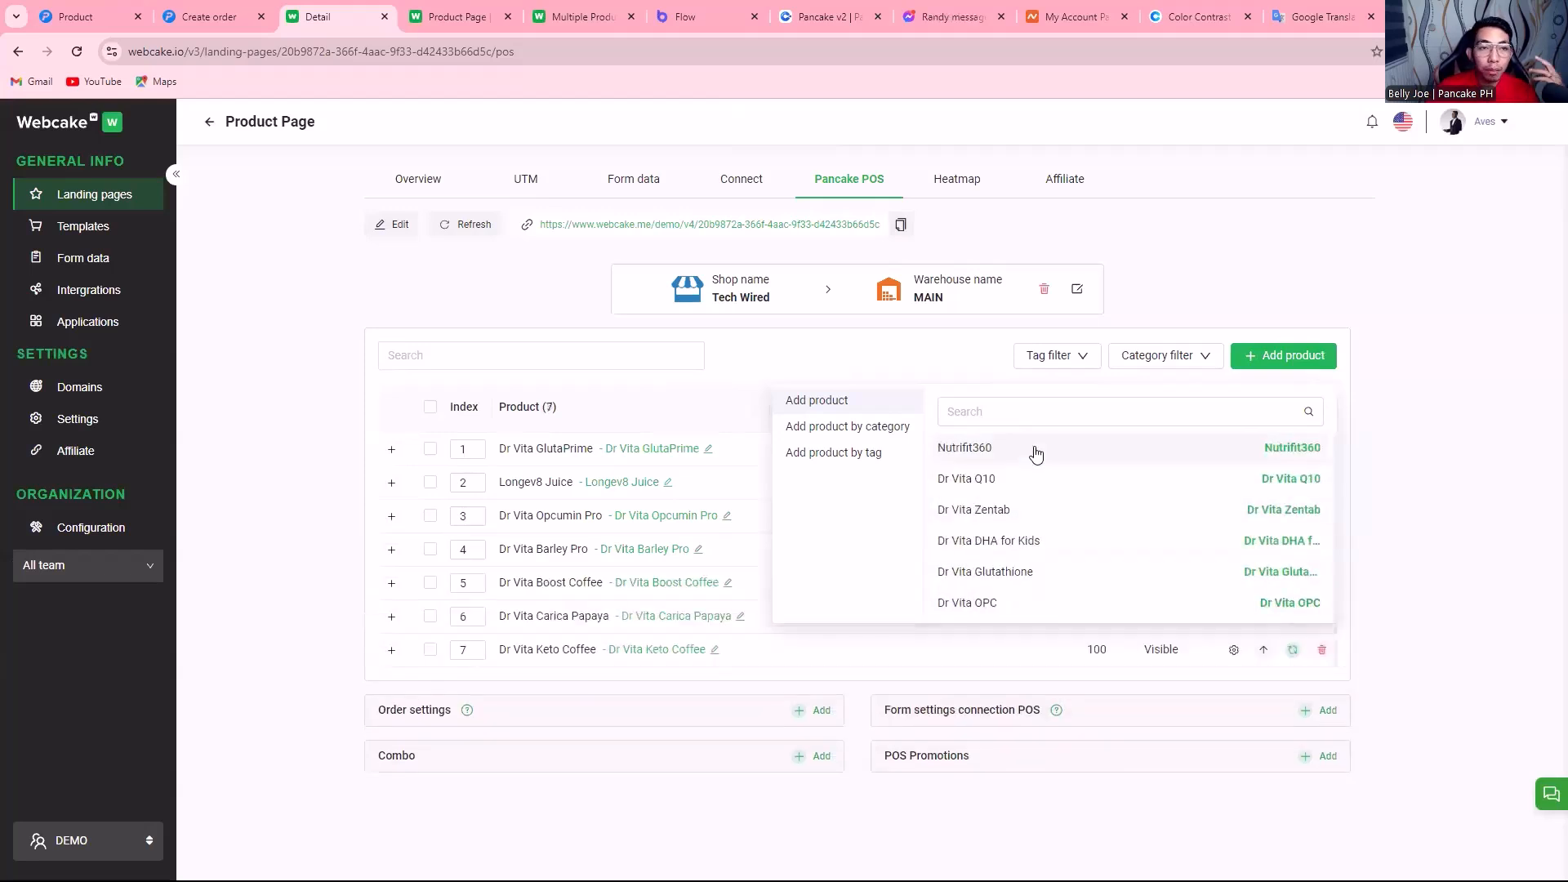
pyautogui.click(1035, 451)
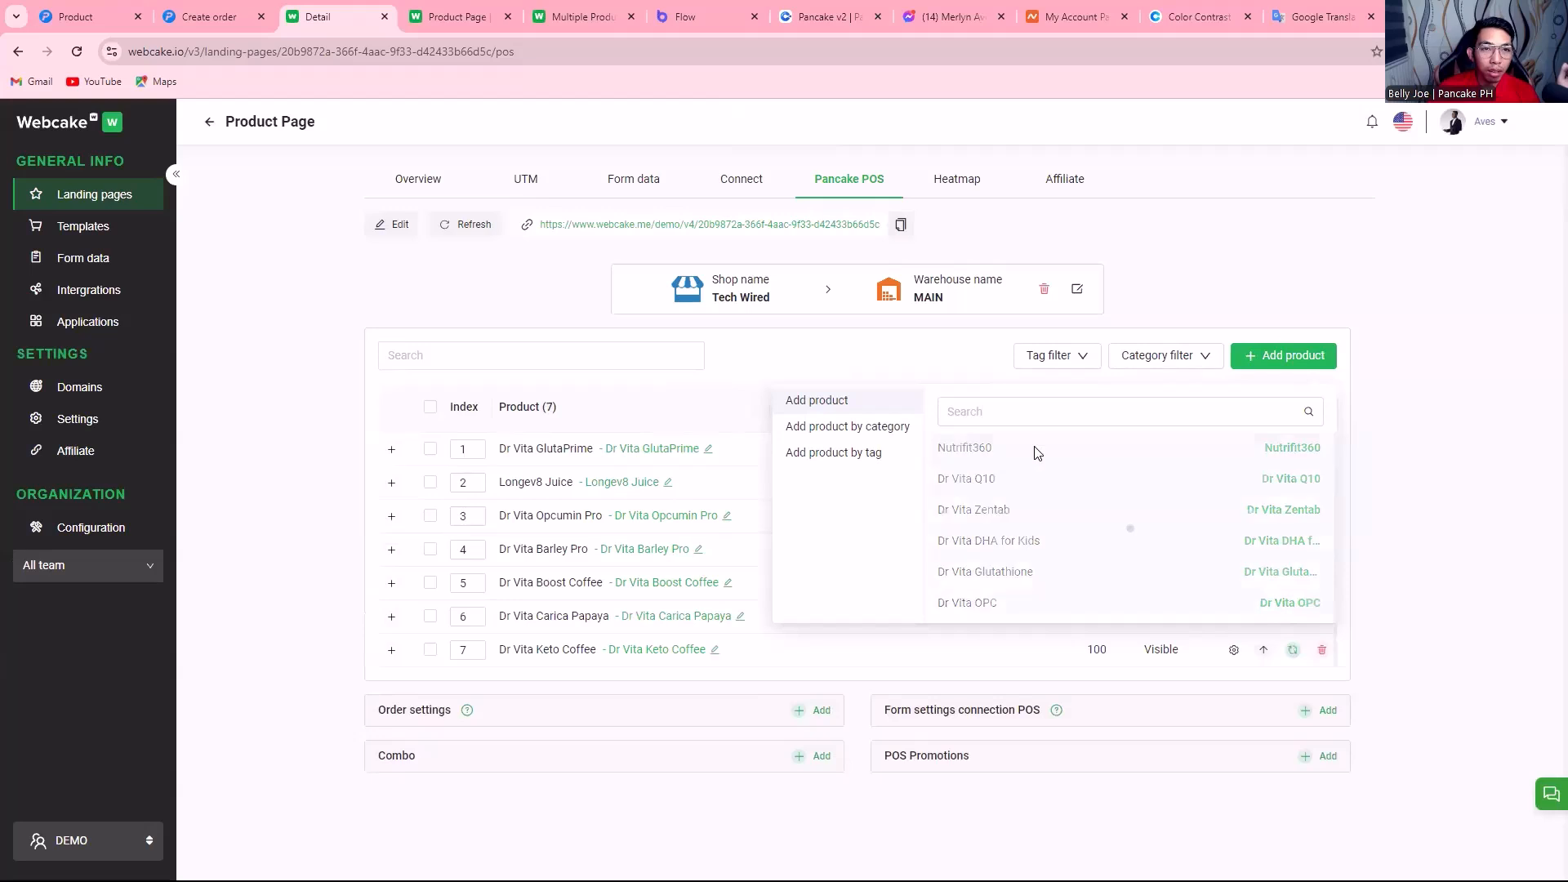
pyautogui.click(1035, 451)
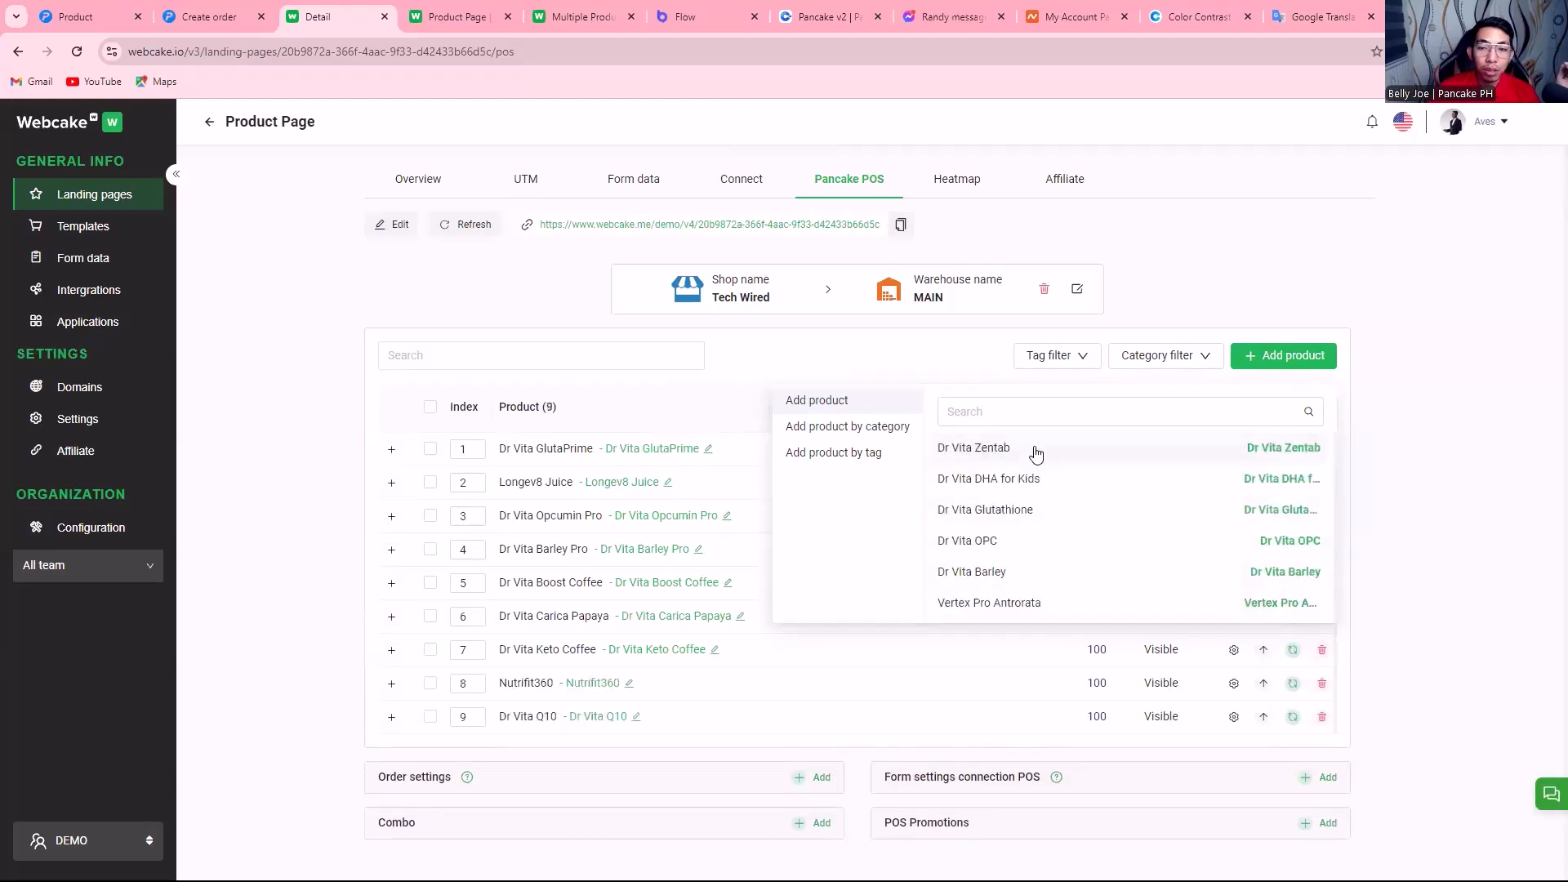
pyautogui.click(1035, 451)
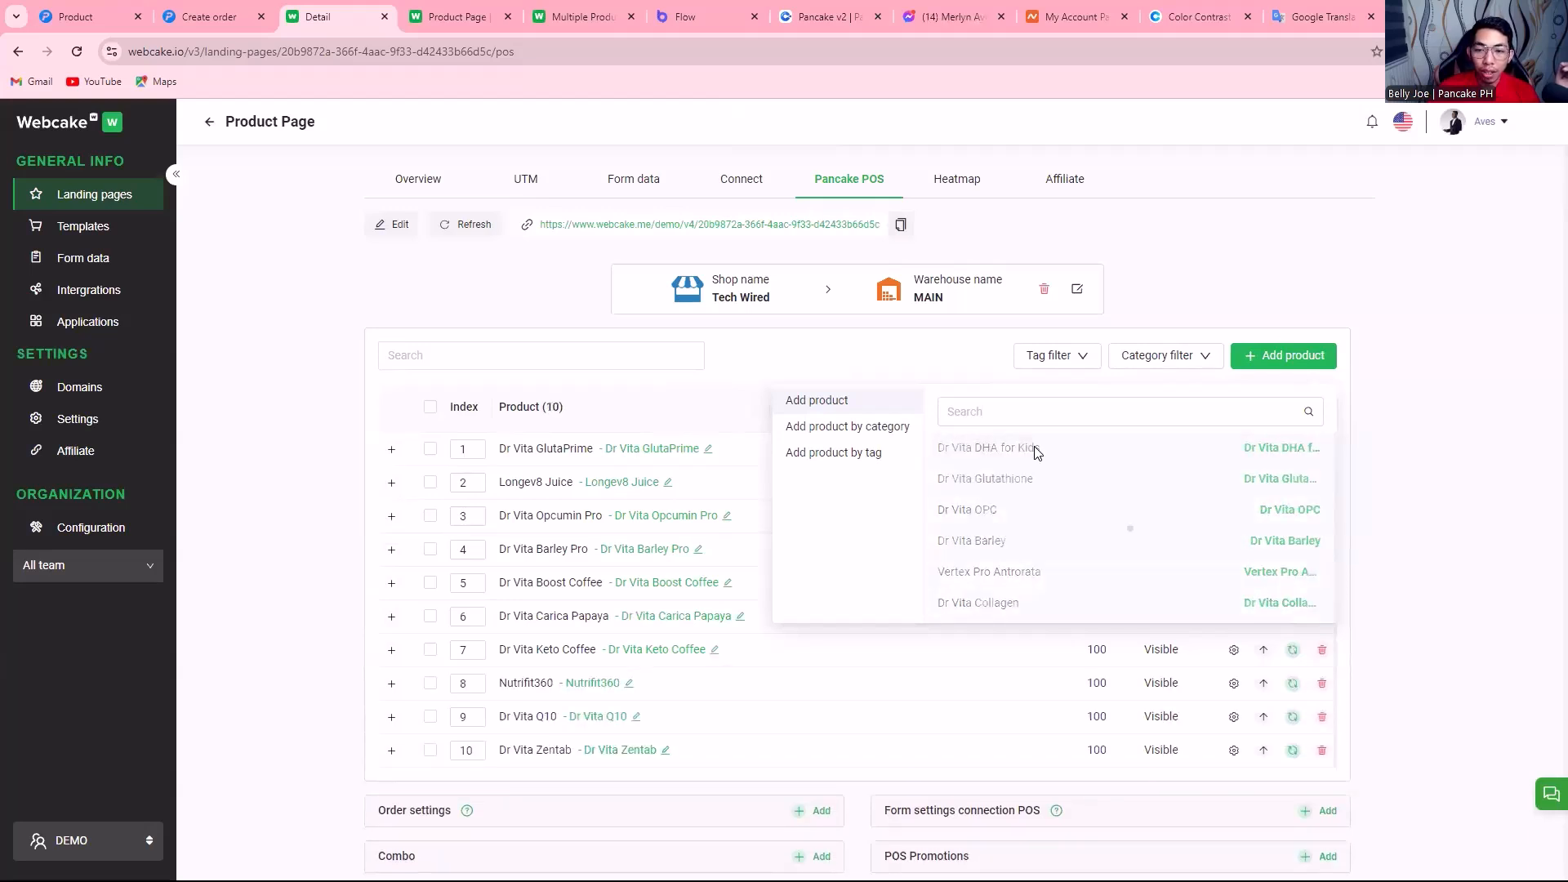
pyautogui.click(1035, 451)
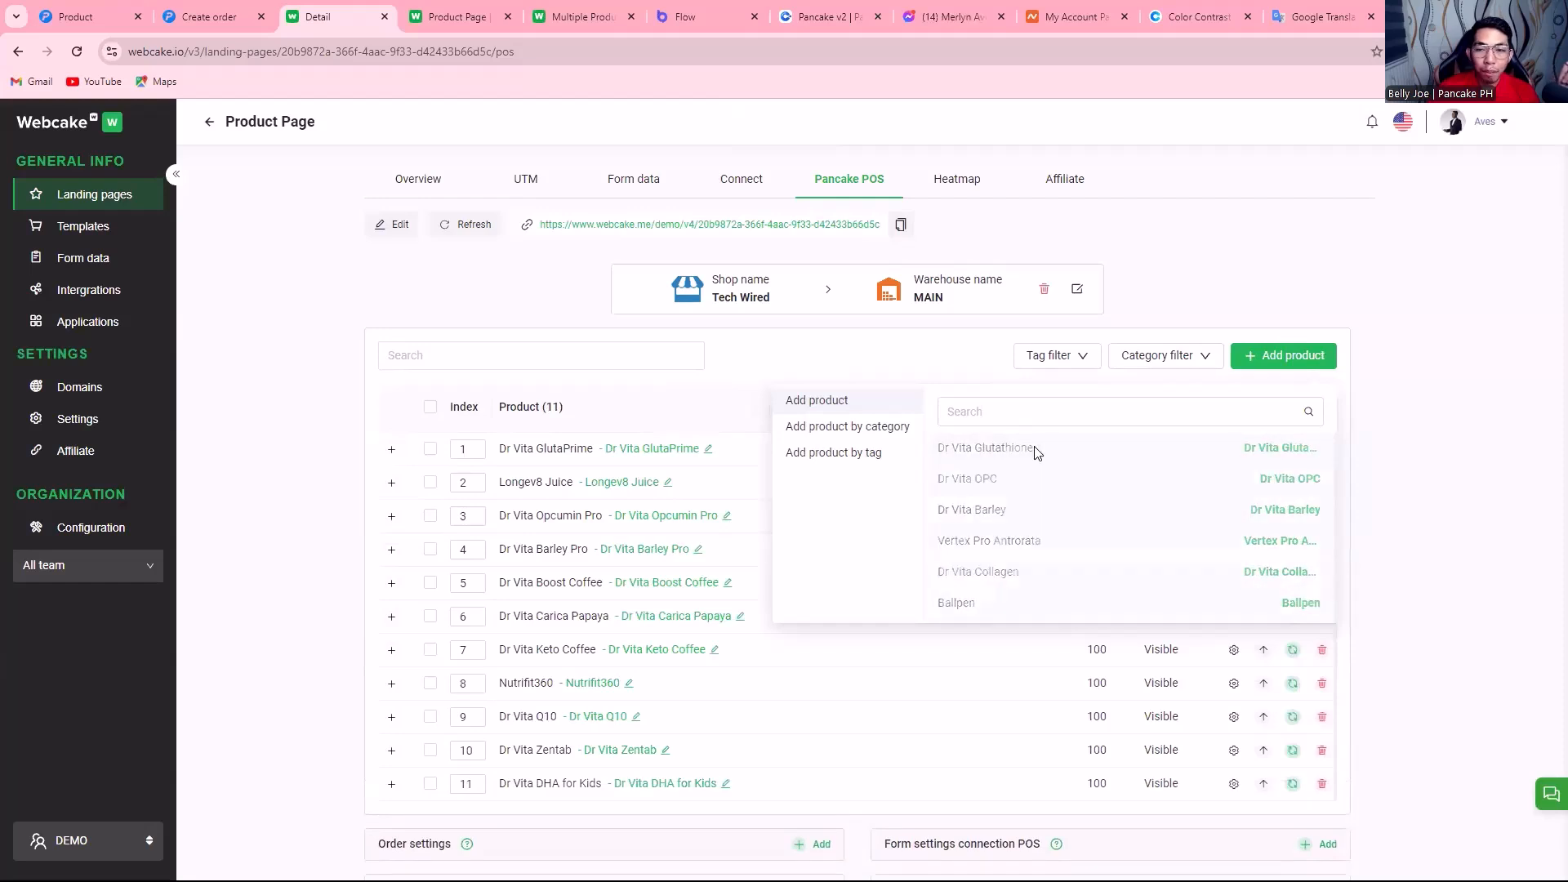
pyautogui.click(1034, 451)
pyautogui.click(1035, 451)
pyautogui.click(1036, 454)
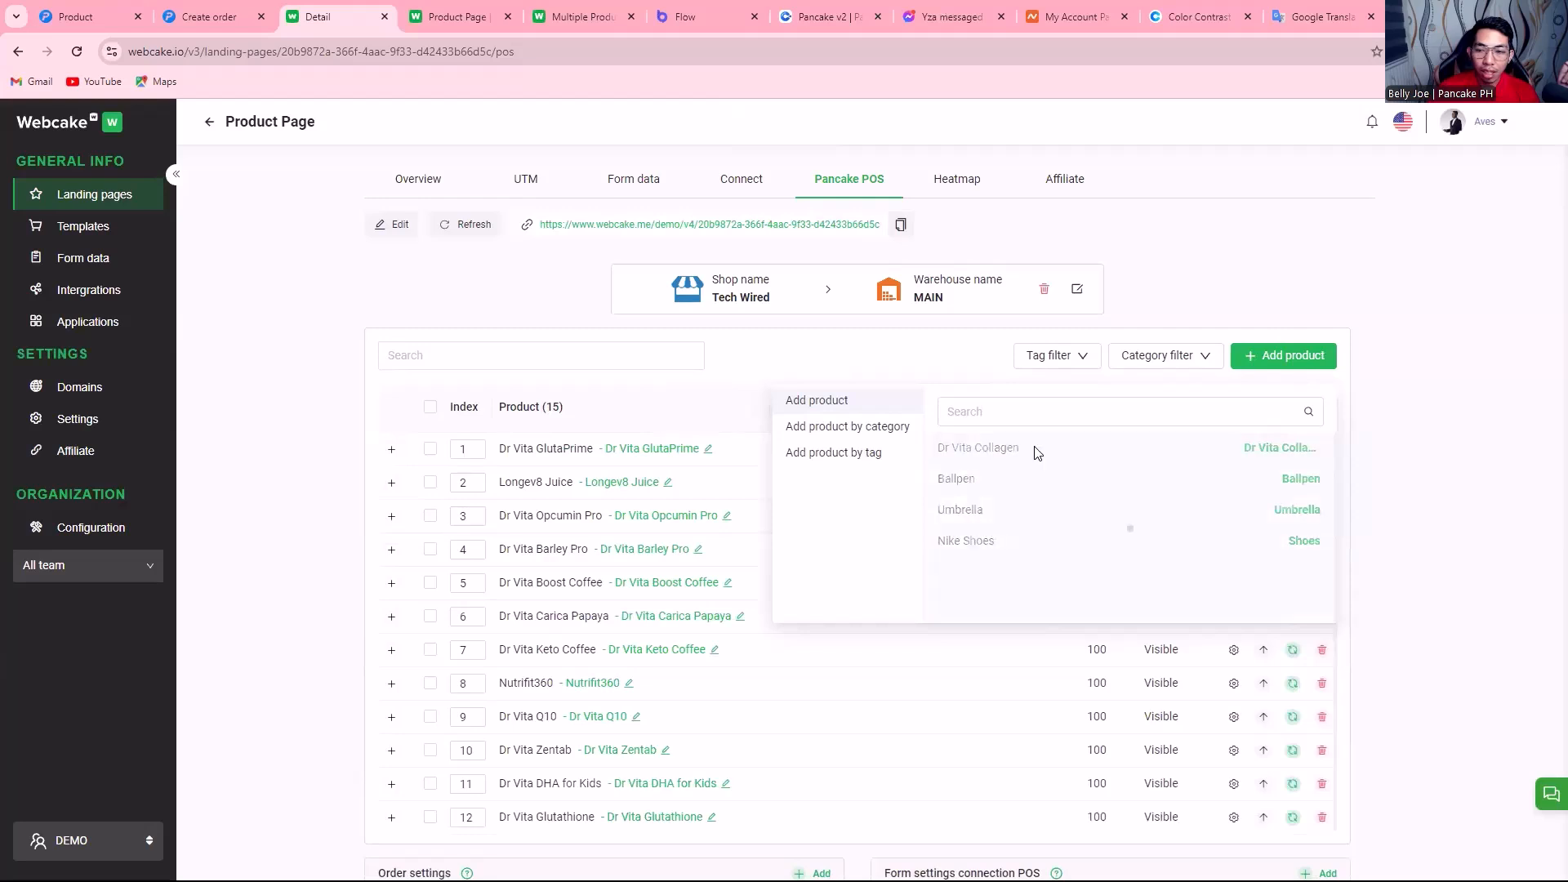
# Return to the Product Page editor and reload it, discarding the unsaved changes.
pyautogui.click(500, 16)
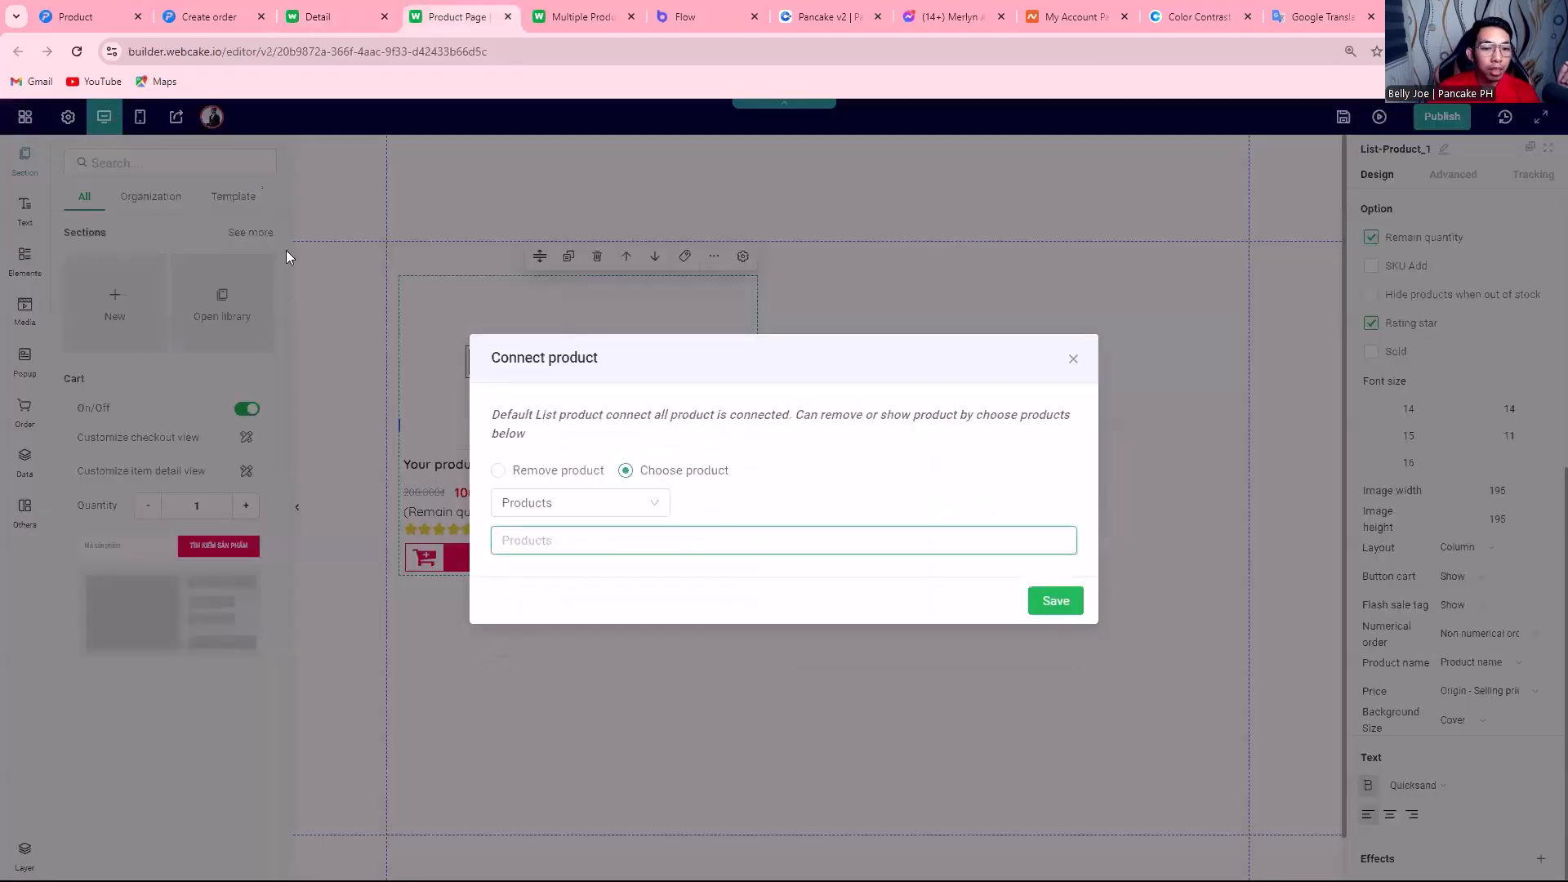
pyautogui.click(77, 52)
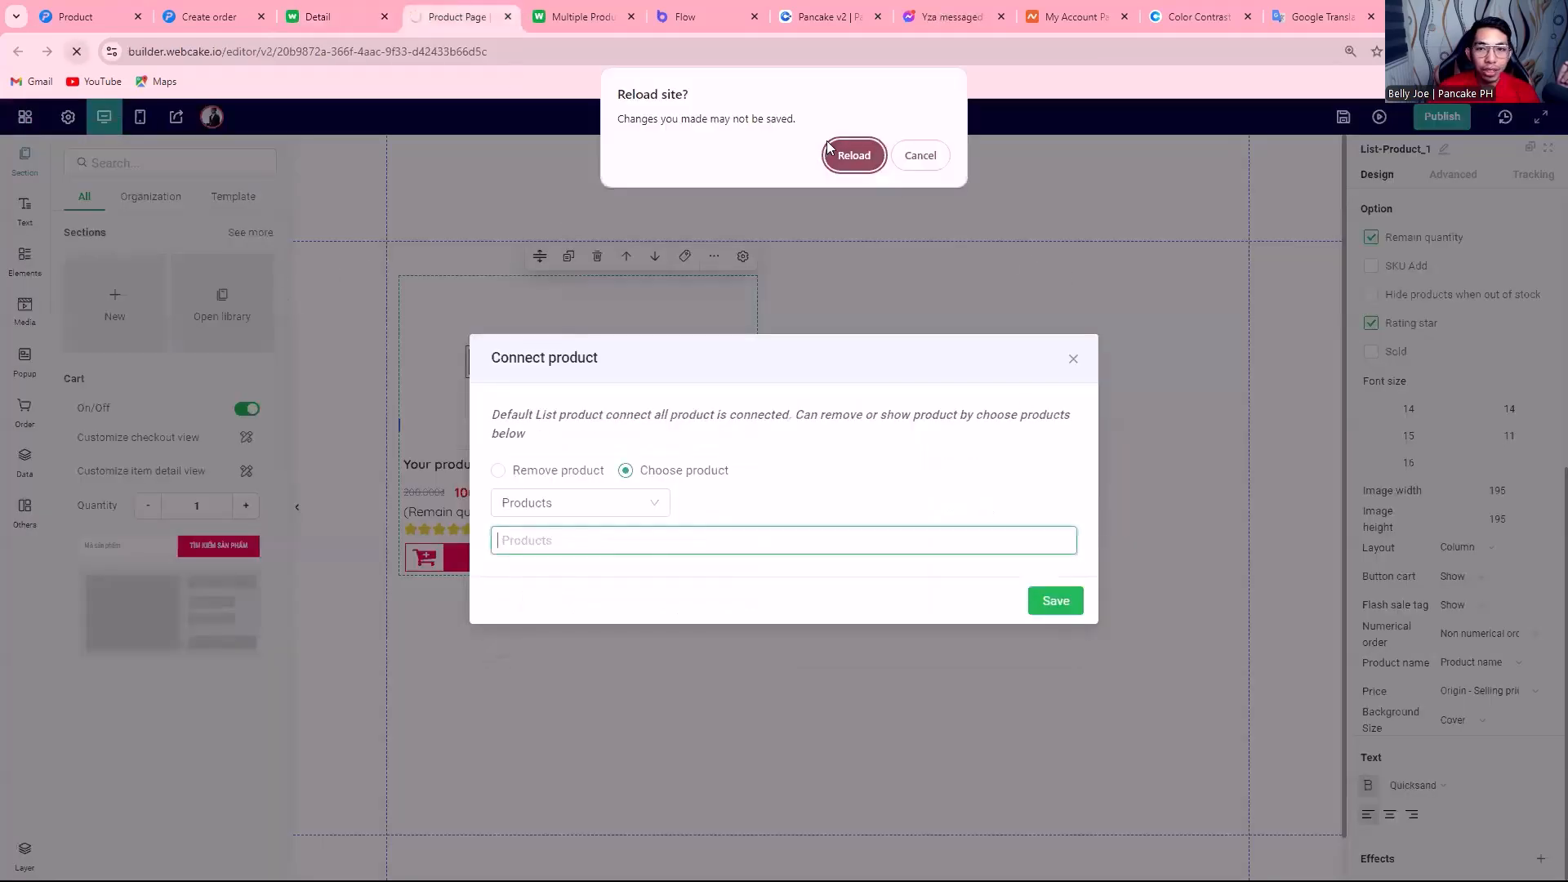
pyautogui.click(849, 155)
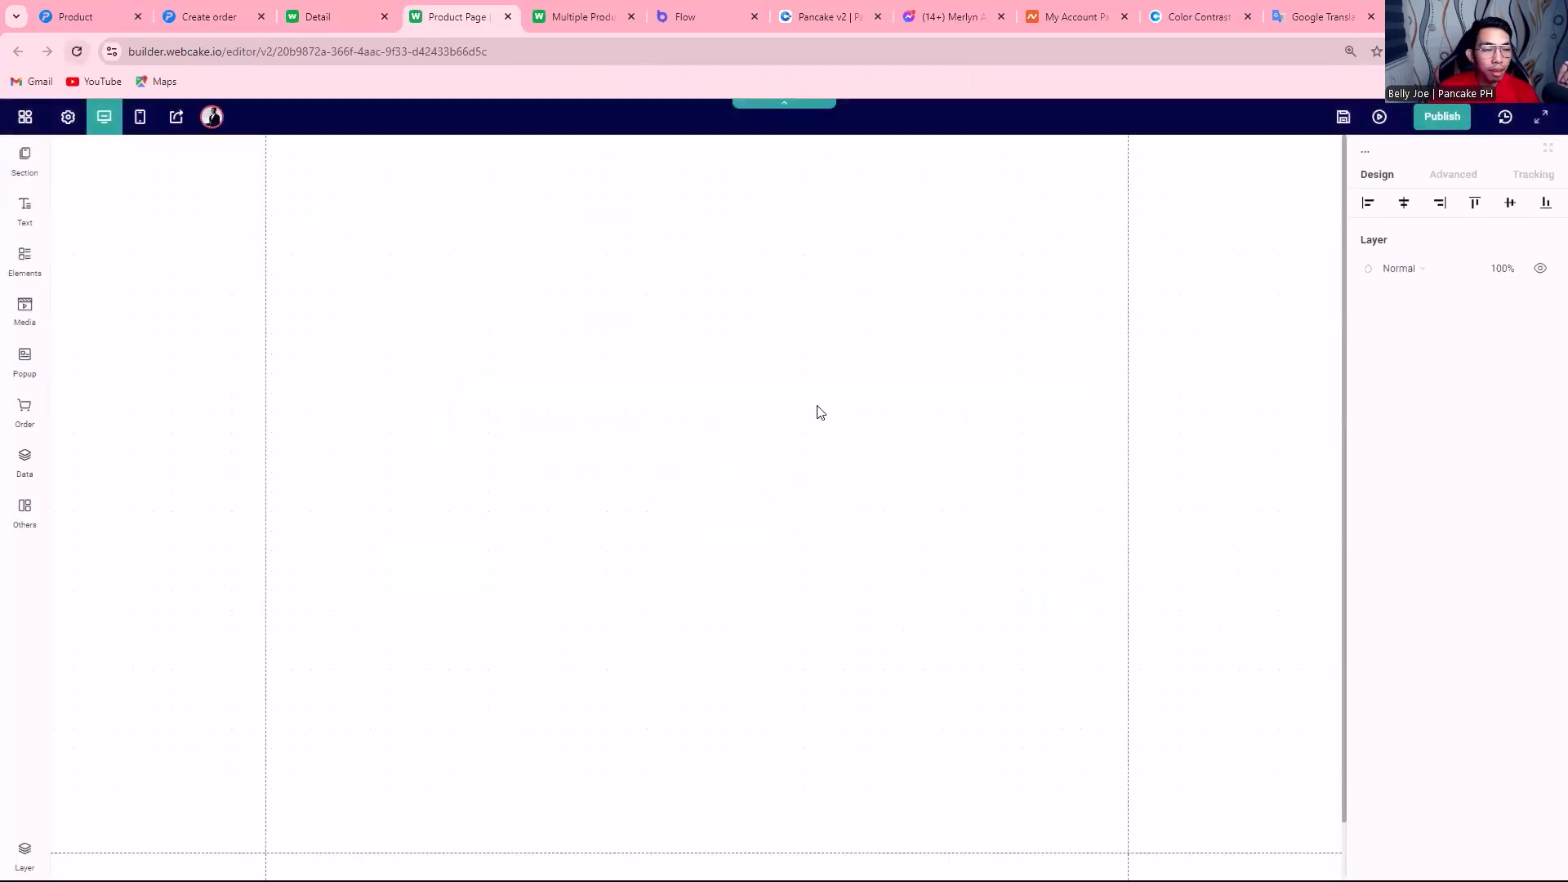
# Shorten Product Page's first section to a narrow band and select the section below it.
pyautogui.click(697, 790)
pyautogui.moveTo(697, 791); pyautogui.dragTo(683, 201)
pyautogui.click(1147, 336)
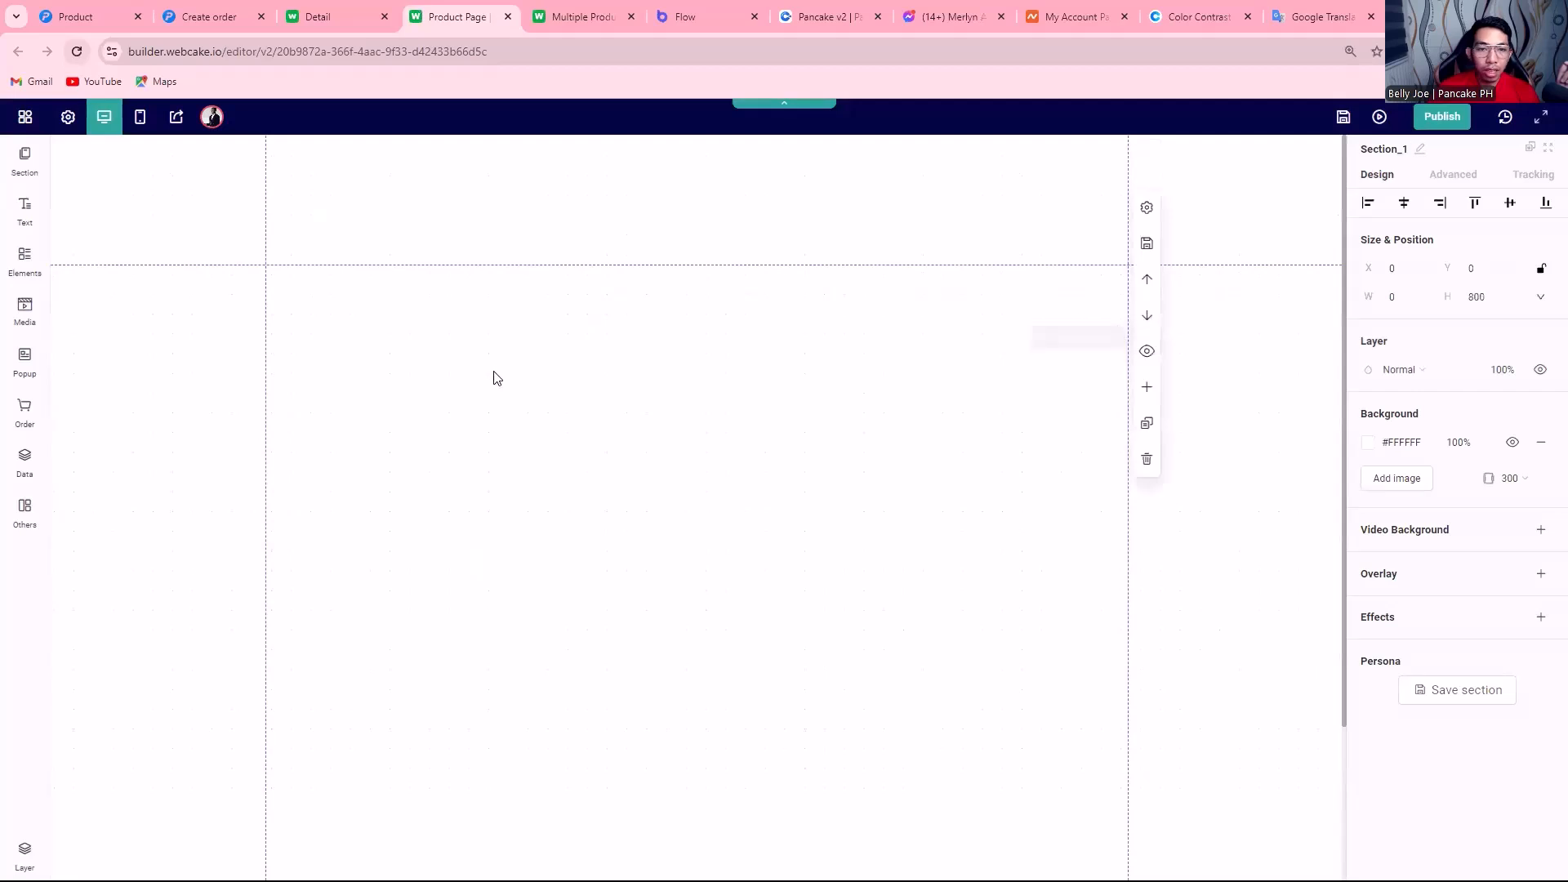
# Turn on the cart and place a product list in the empty second section, using the Column layout.
pyautogui.click(25, 161)
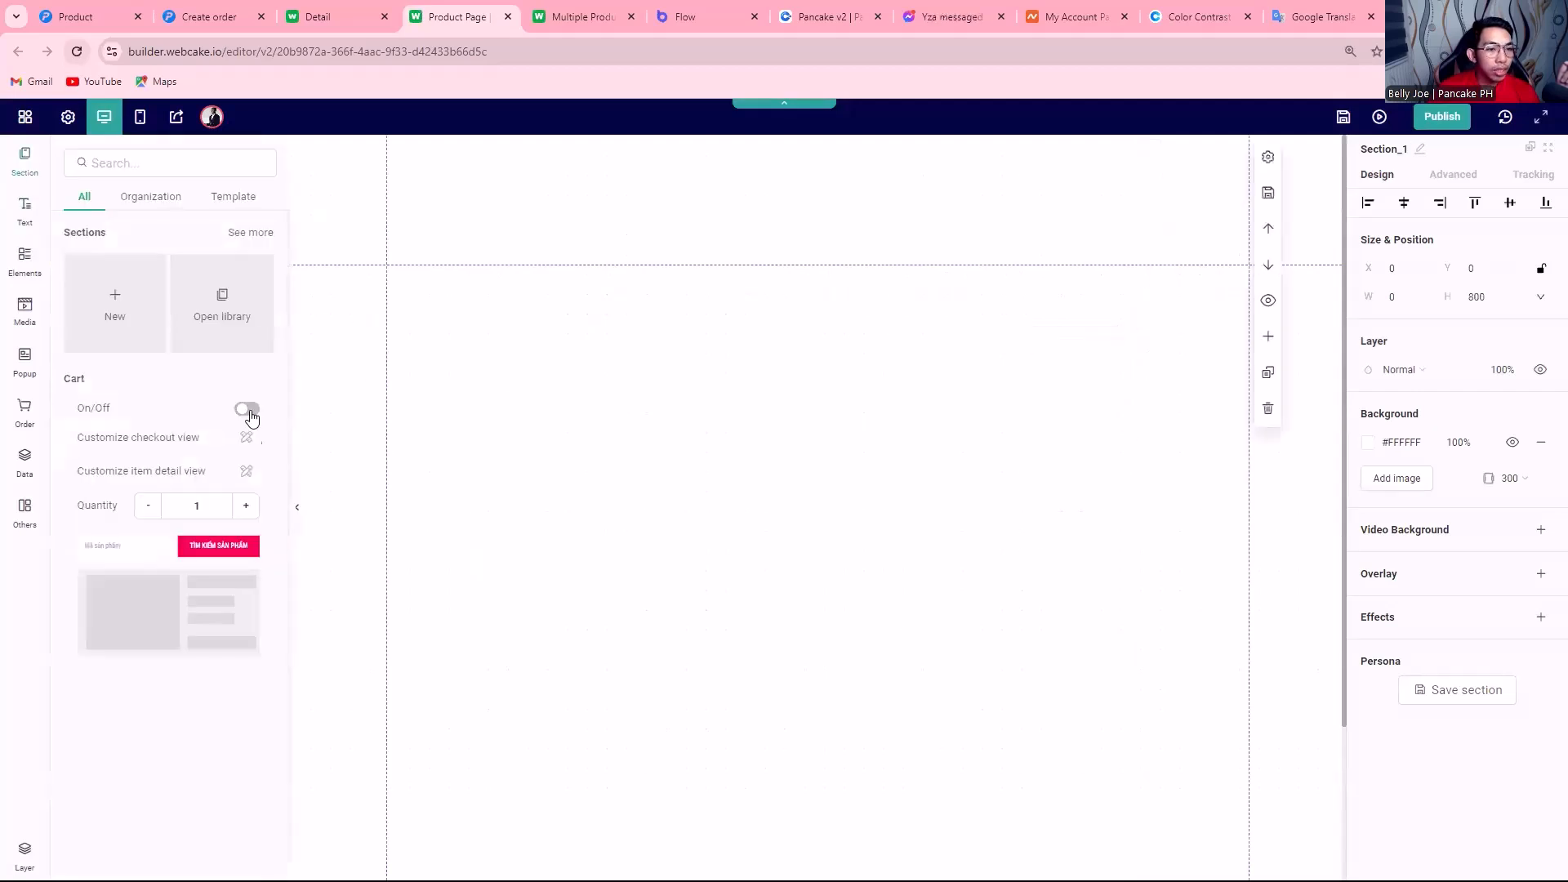
pyautogui.moveTo(239, 565); pyautogui.dragTo(454, 355)
pyautogui.scroll(-4, 1501, 499)
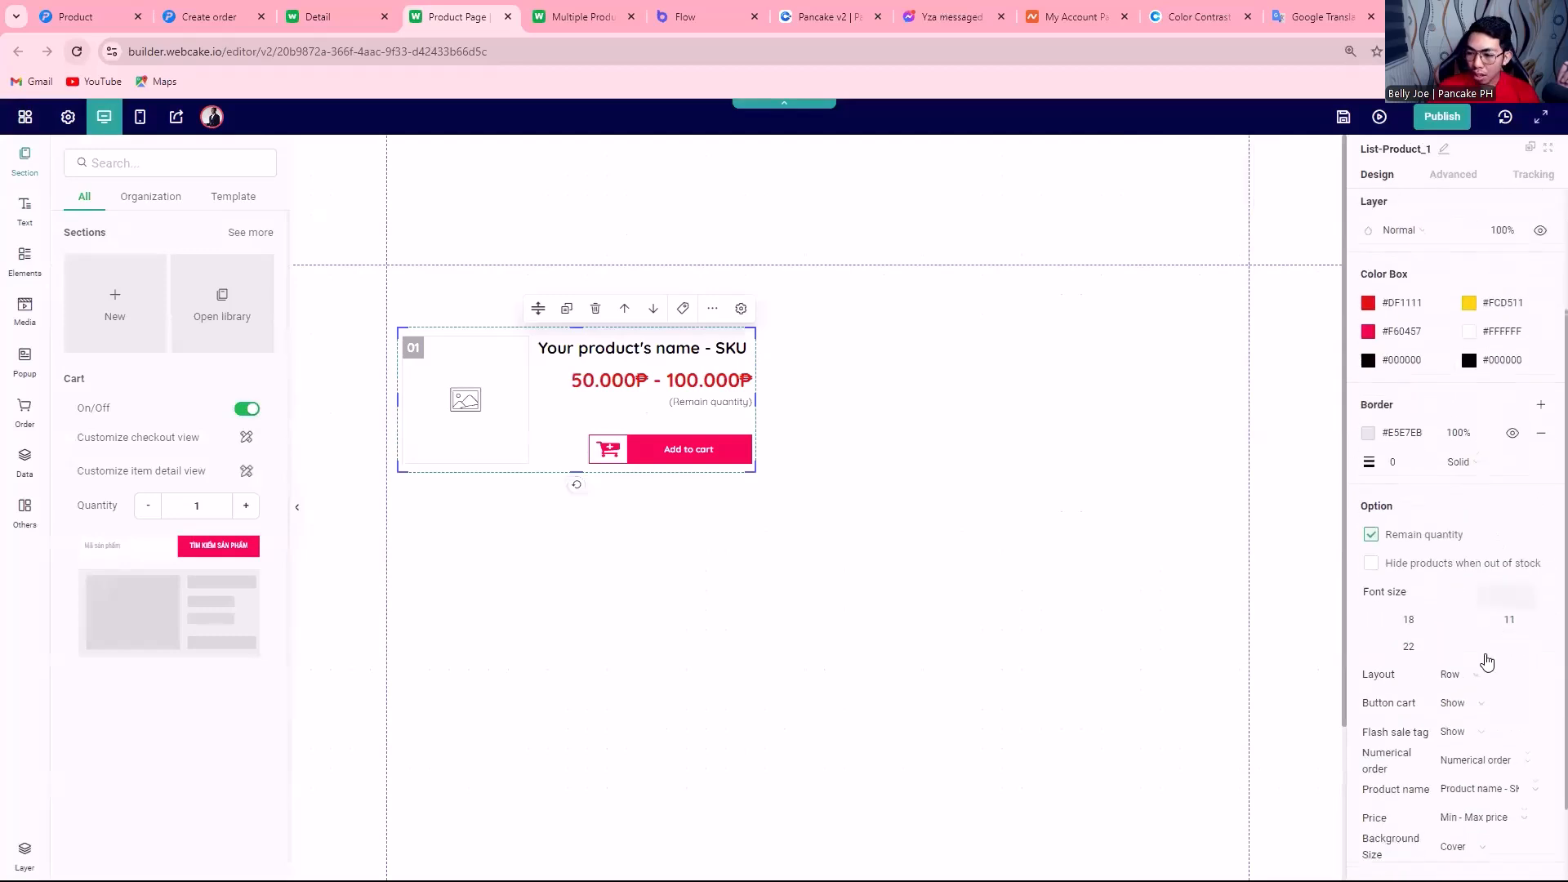
pyautogui.click(1480, 581)
pyautogui.click(1474, 677)
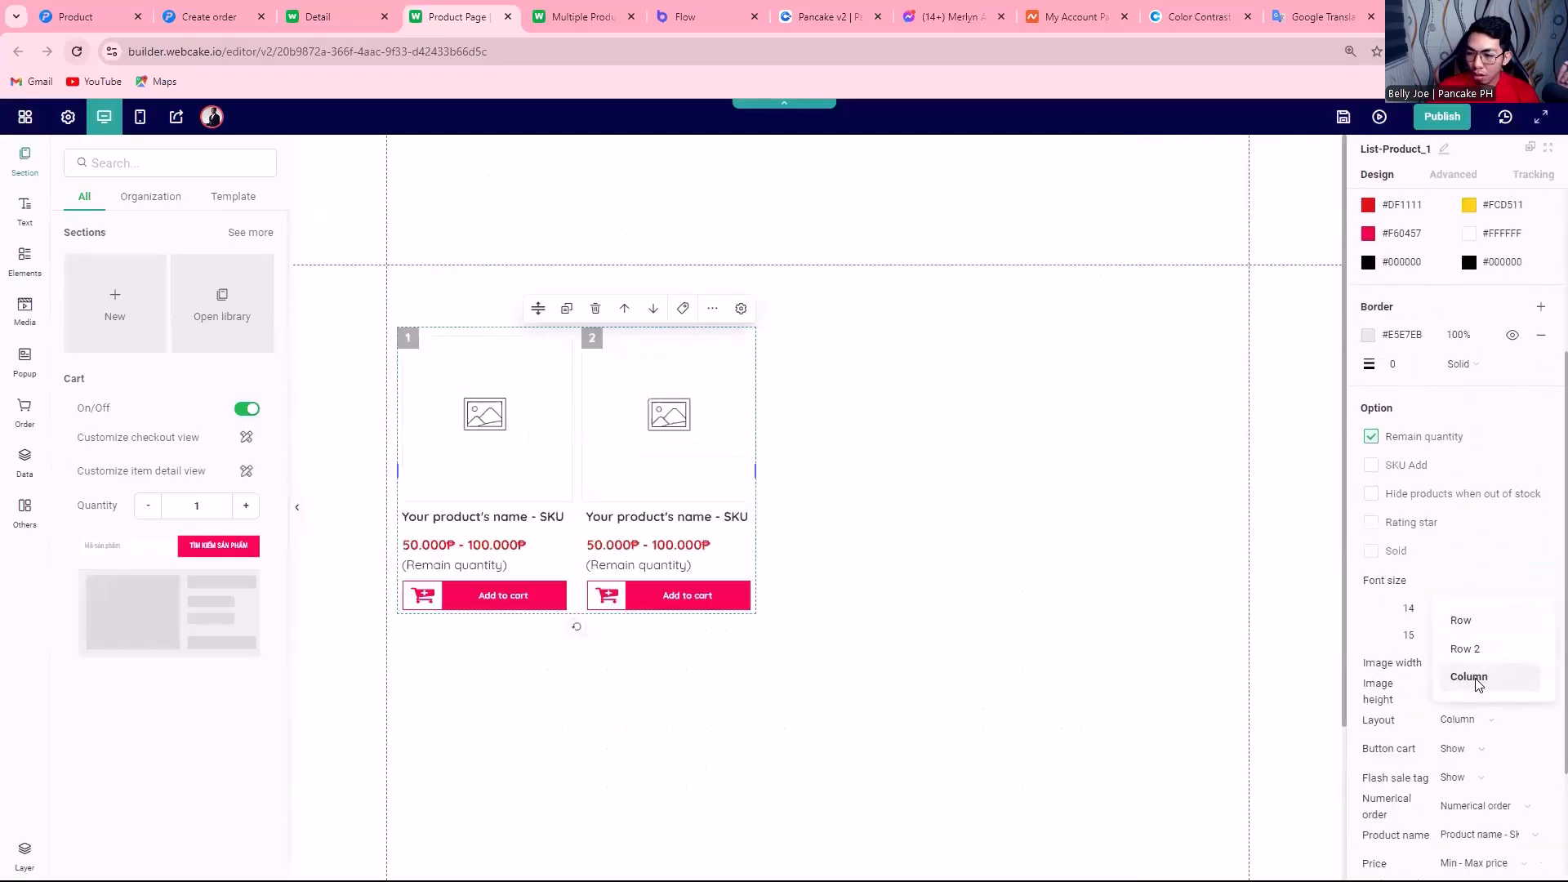
# Show rating stars on the product list and set it to non numerical order, Product name only and Origin - Selling price.
pyautogui.scroll(-2, 1462, 451)
pyautogui.click(1415, 361)
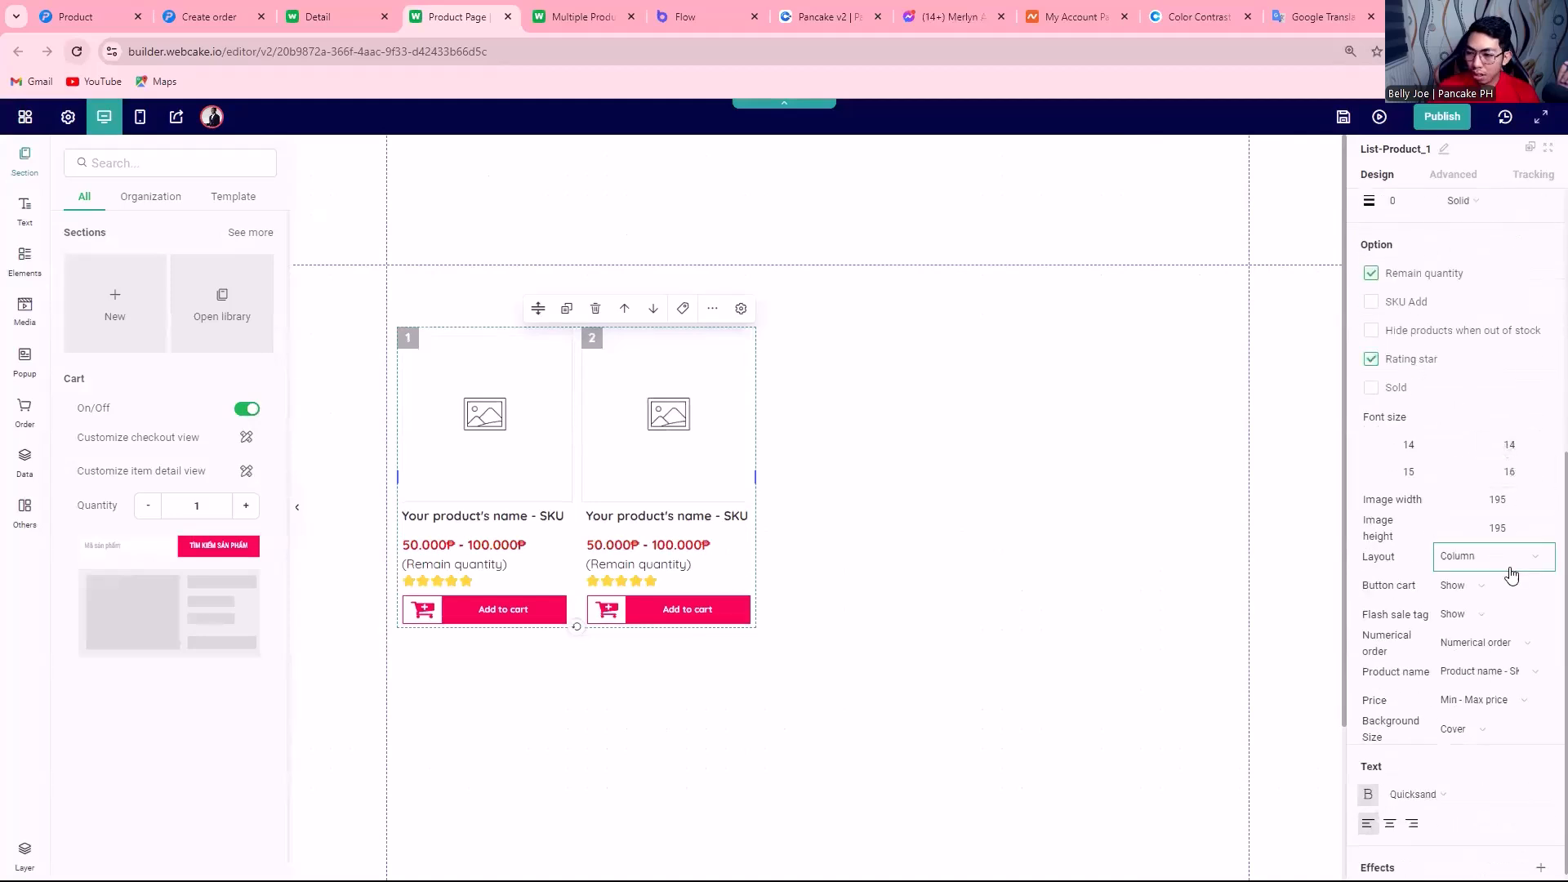
pyautogui.click(1502, 635)
pyautogui.click(1484, 716)
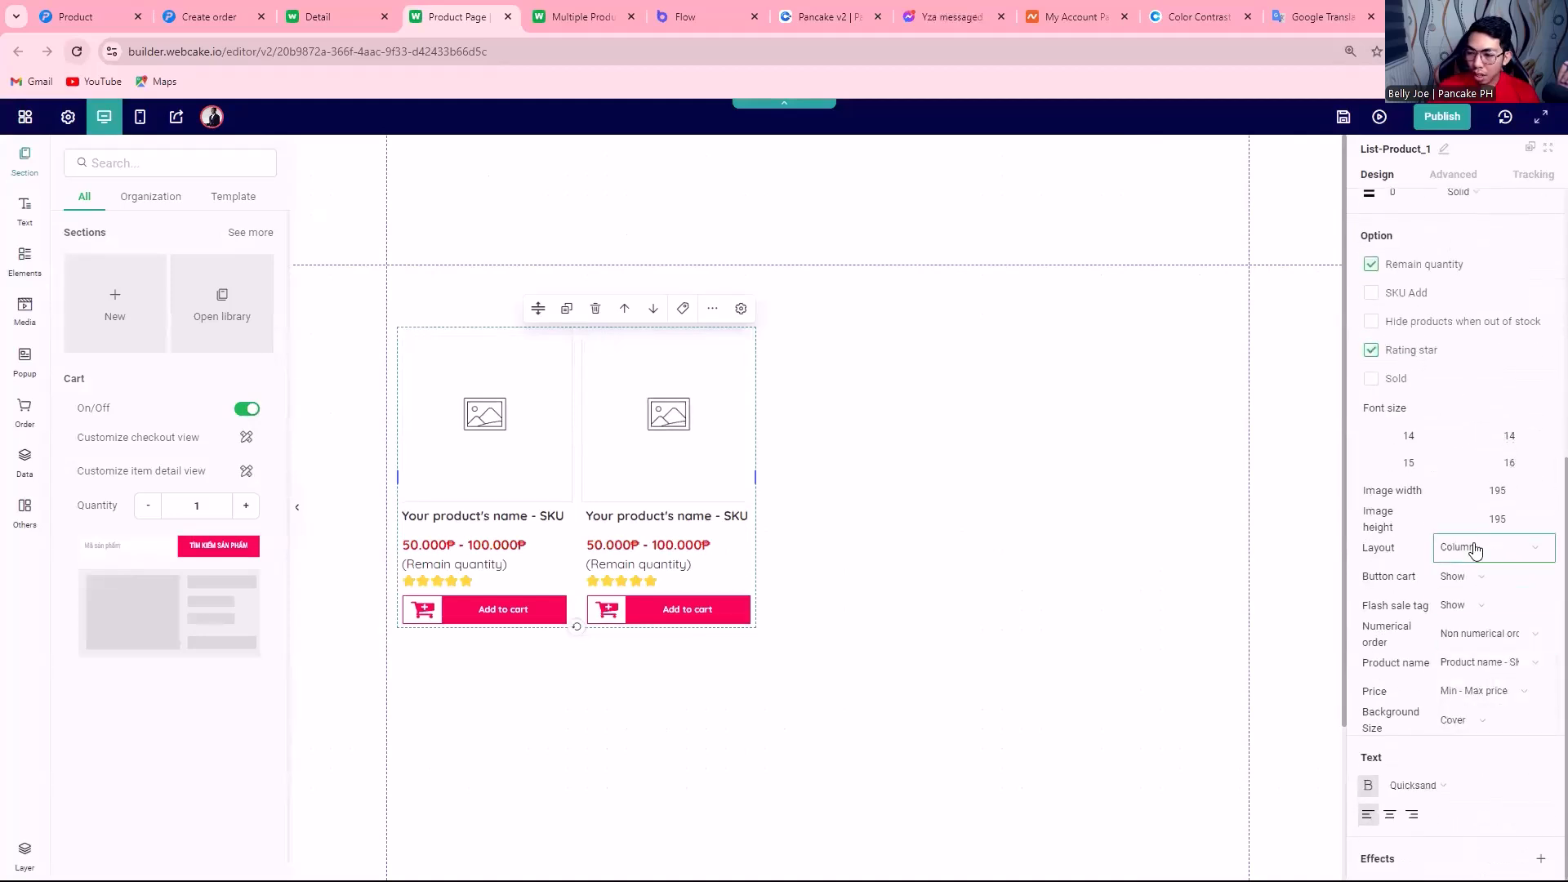
pyautogui.click(1482, 662)
pyautogui.click(1481, 707)
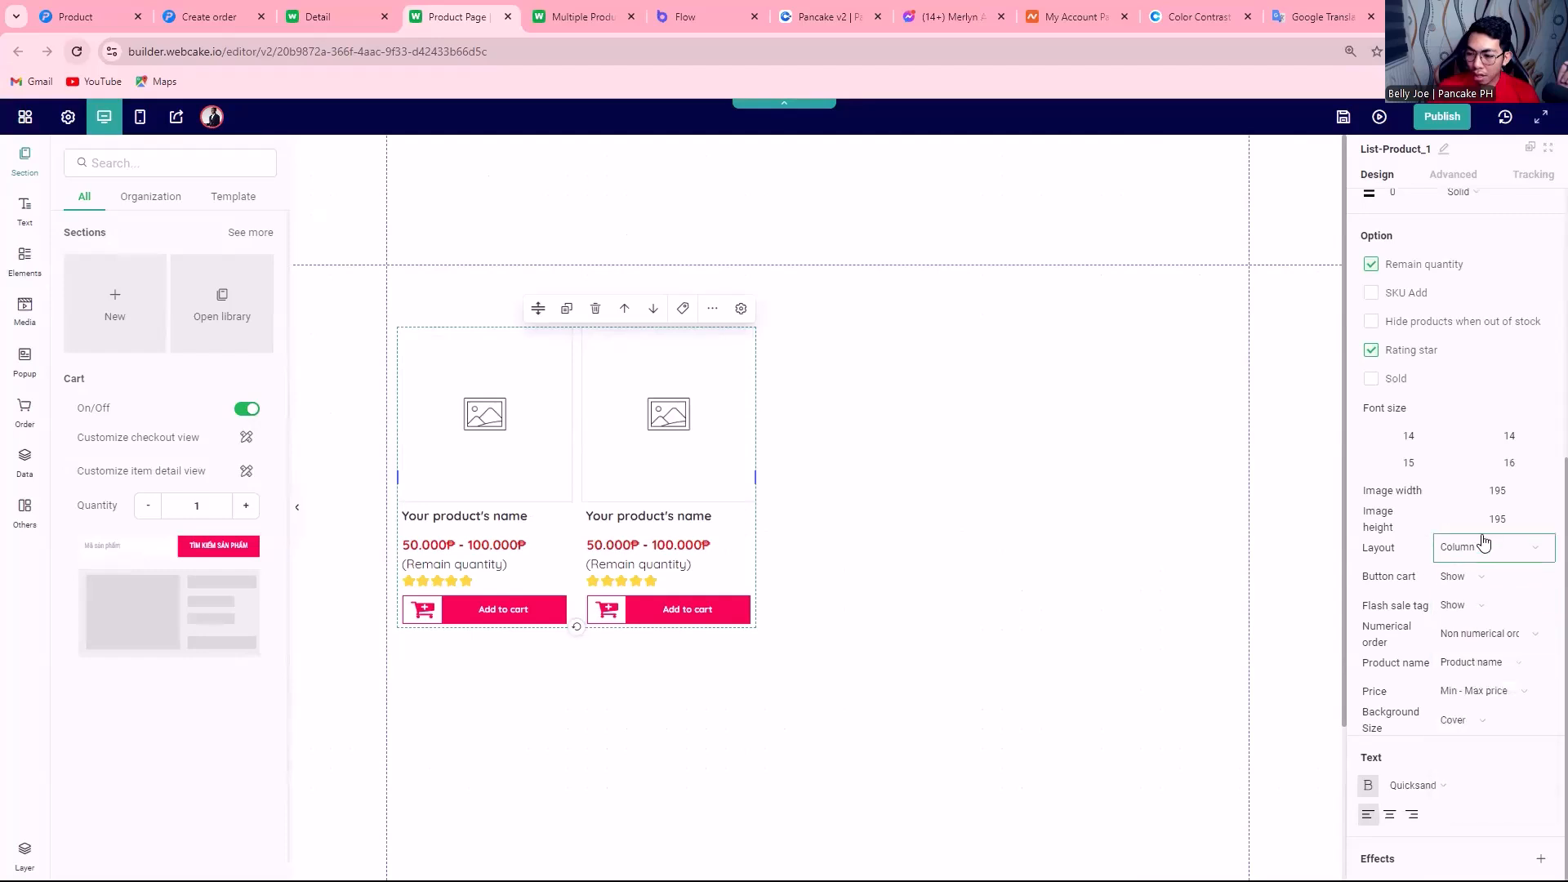
pyautogui.click(1491, 694)
pyautogui.click(1494, 764)
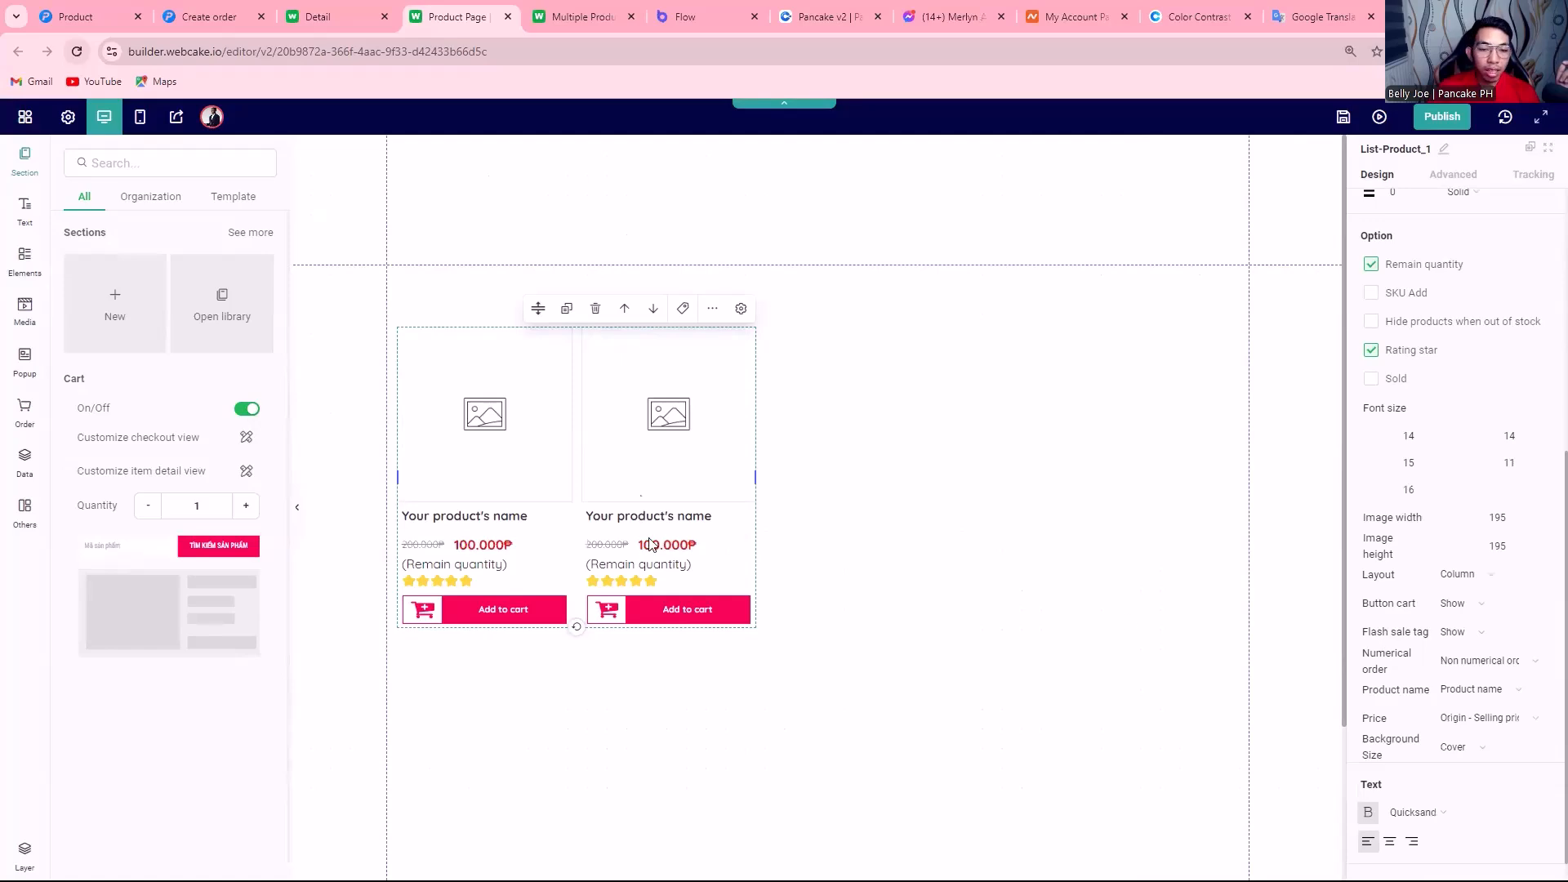
# Connect the shop's products to the product list in listed order, starting with Dr Vita GlutaPrime, Longev8 Juice and Dr Vita Opcumin Pro, and save the selection.
pyautogui.click(683, 309)
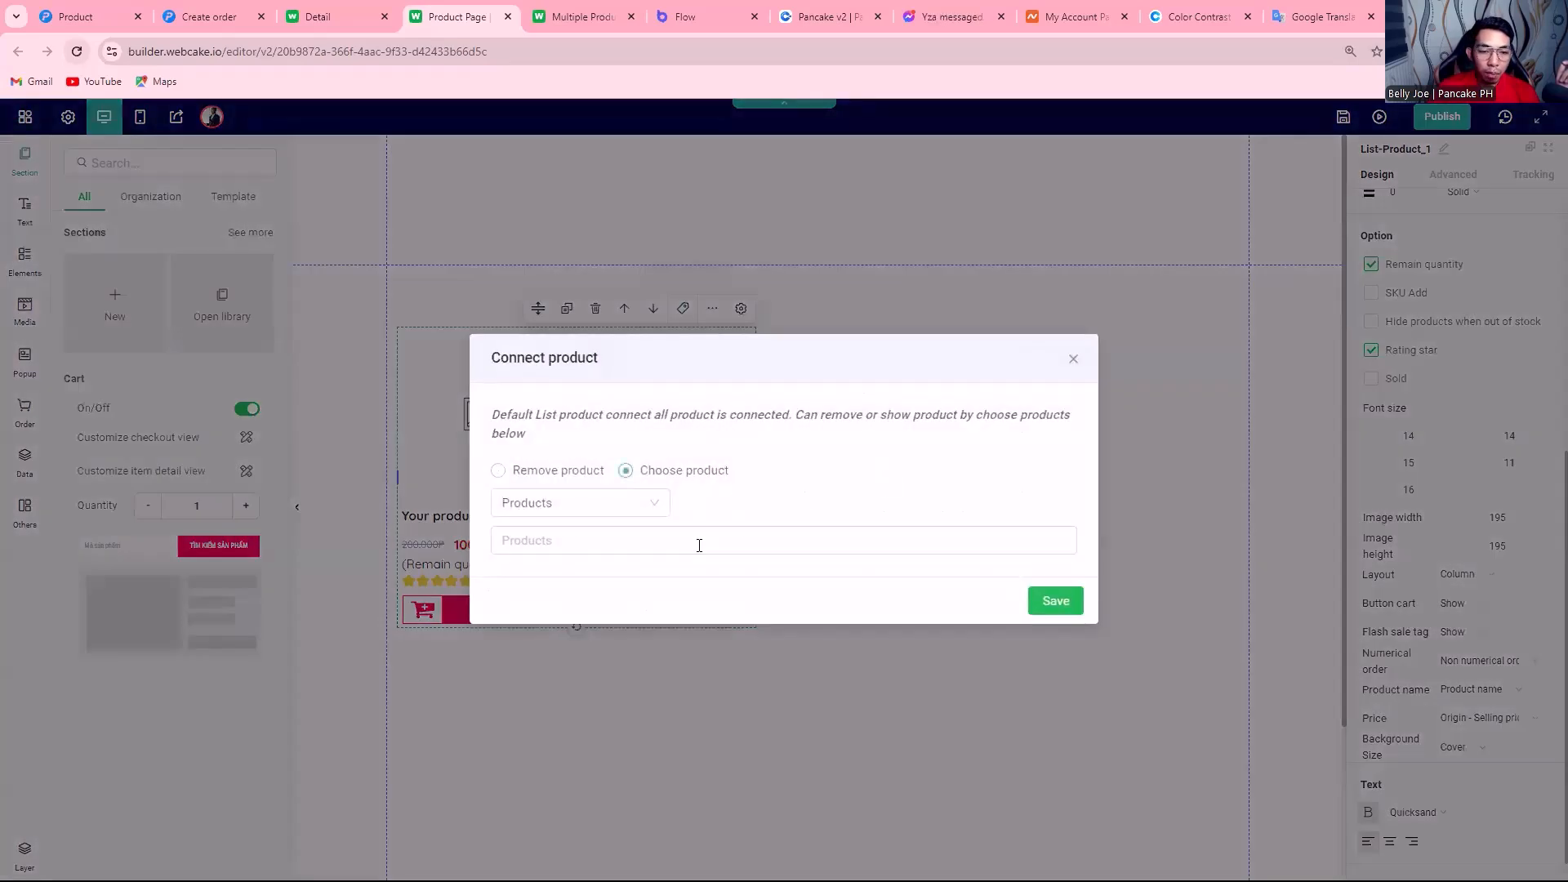
pyautogui.click(700, 546)
pyautogui.click(659, 584)
pyautogui.click(658, 612)
pyautogui.click(658, 641)
pyautogui.click(658, 684)
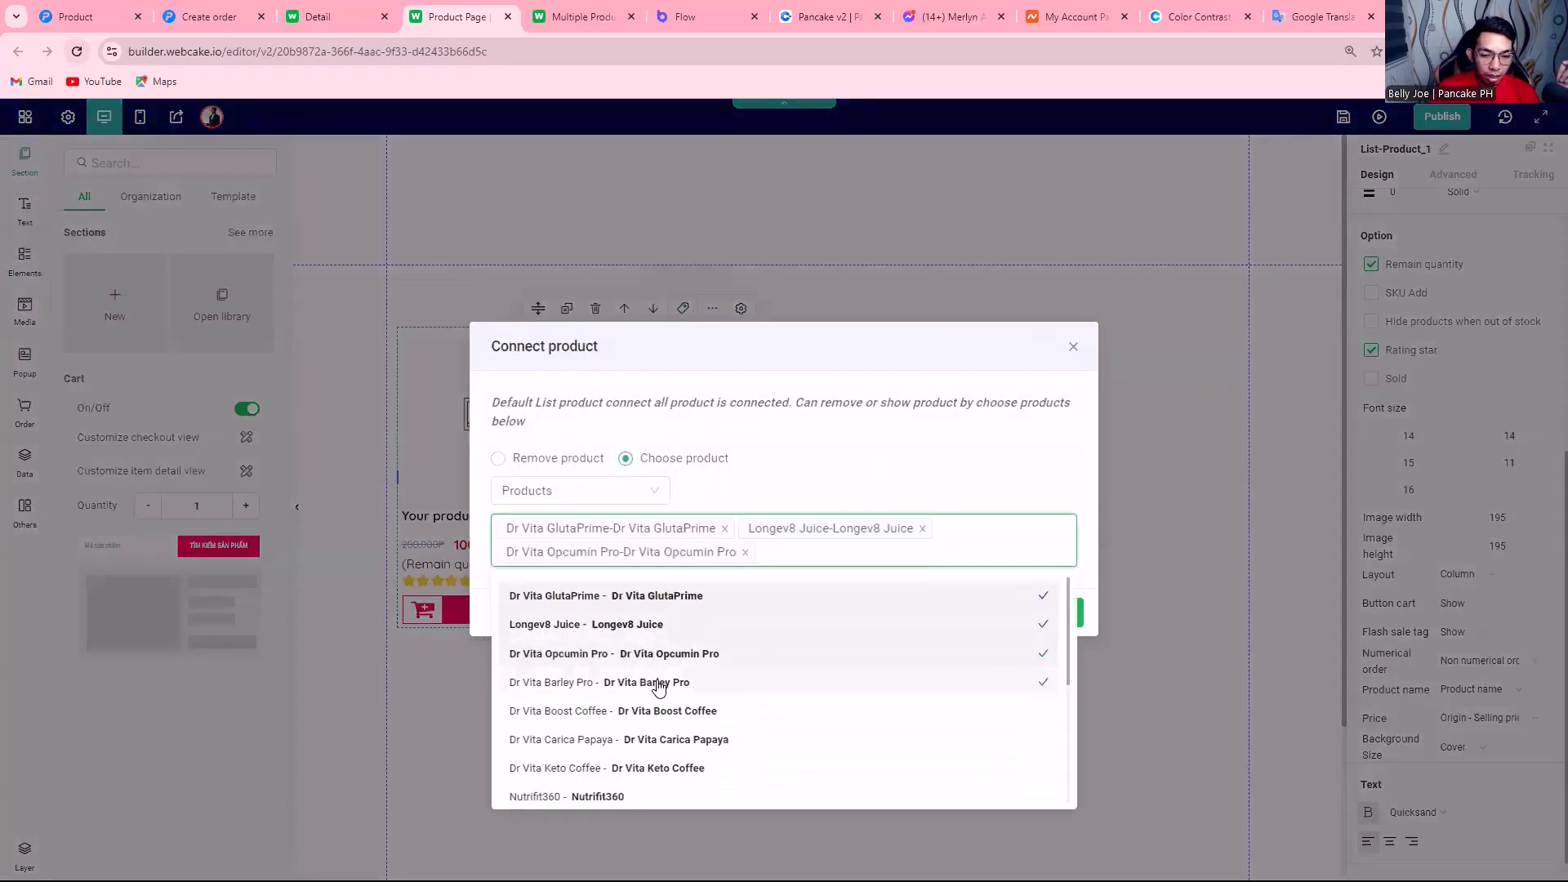
pyautogui.click(663, 710)
pyautogui.click(675, 750)
pyautogui.click(676, 780)
pyautogui.scroll(-1, 679, 764)
pyautogui.click(678, 739)
pyautogui.click(670, 771)
pyautogui.click(672, 805)
pyautogui.scroll(-2, 711, 703)
pyautogui.click(709, 677)
pyautogui.click(696, 706)
pyautogui.click(677, 748)
pyautogui.click(712, 767)
pyautogui.click(692, 815)
pyautogui.click(675, 845)
pyautogui.click(1052, 687)
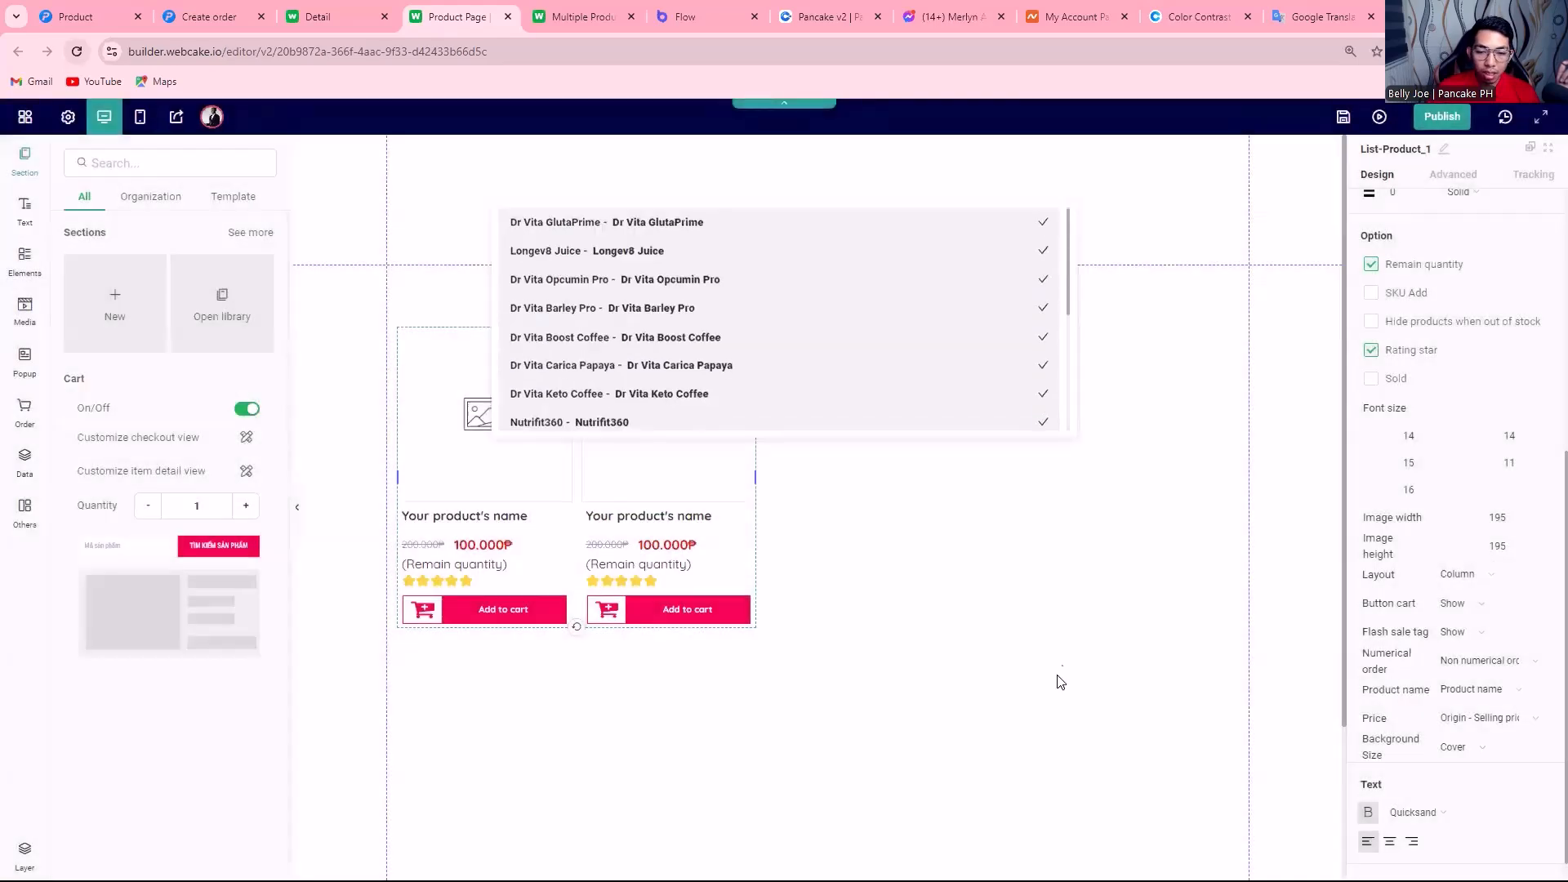
# Save Product Page, check the connected products in its desktop preview and return to the editor.
pyautogui.click(1341, 119)
pyautogui.click(1380, 117)
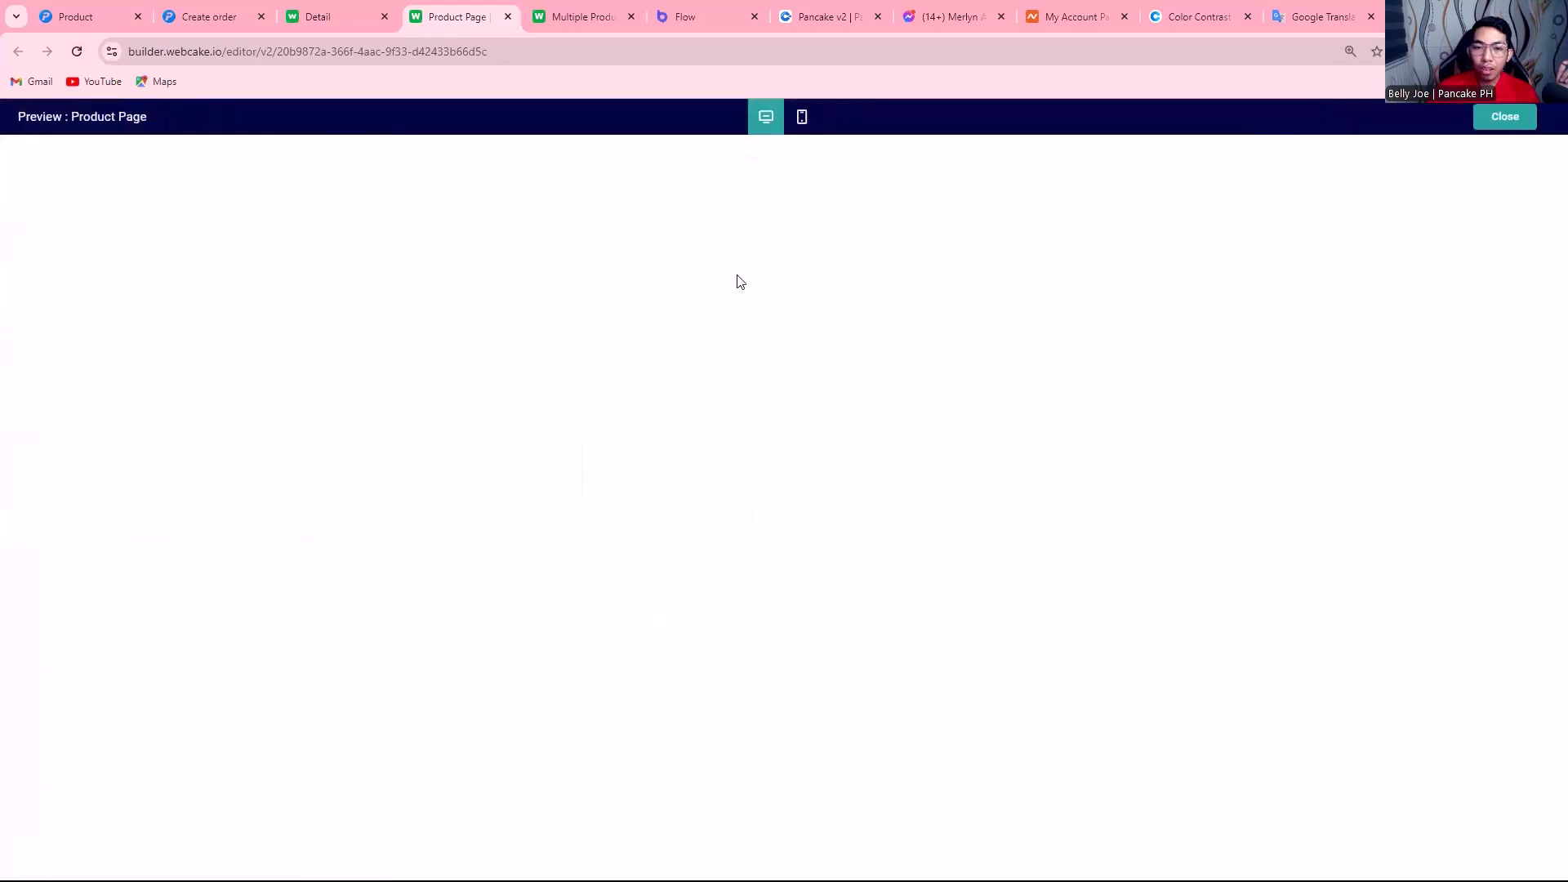
pyautogui.scroll(-2, 901, 365)
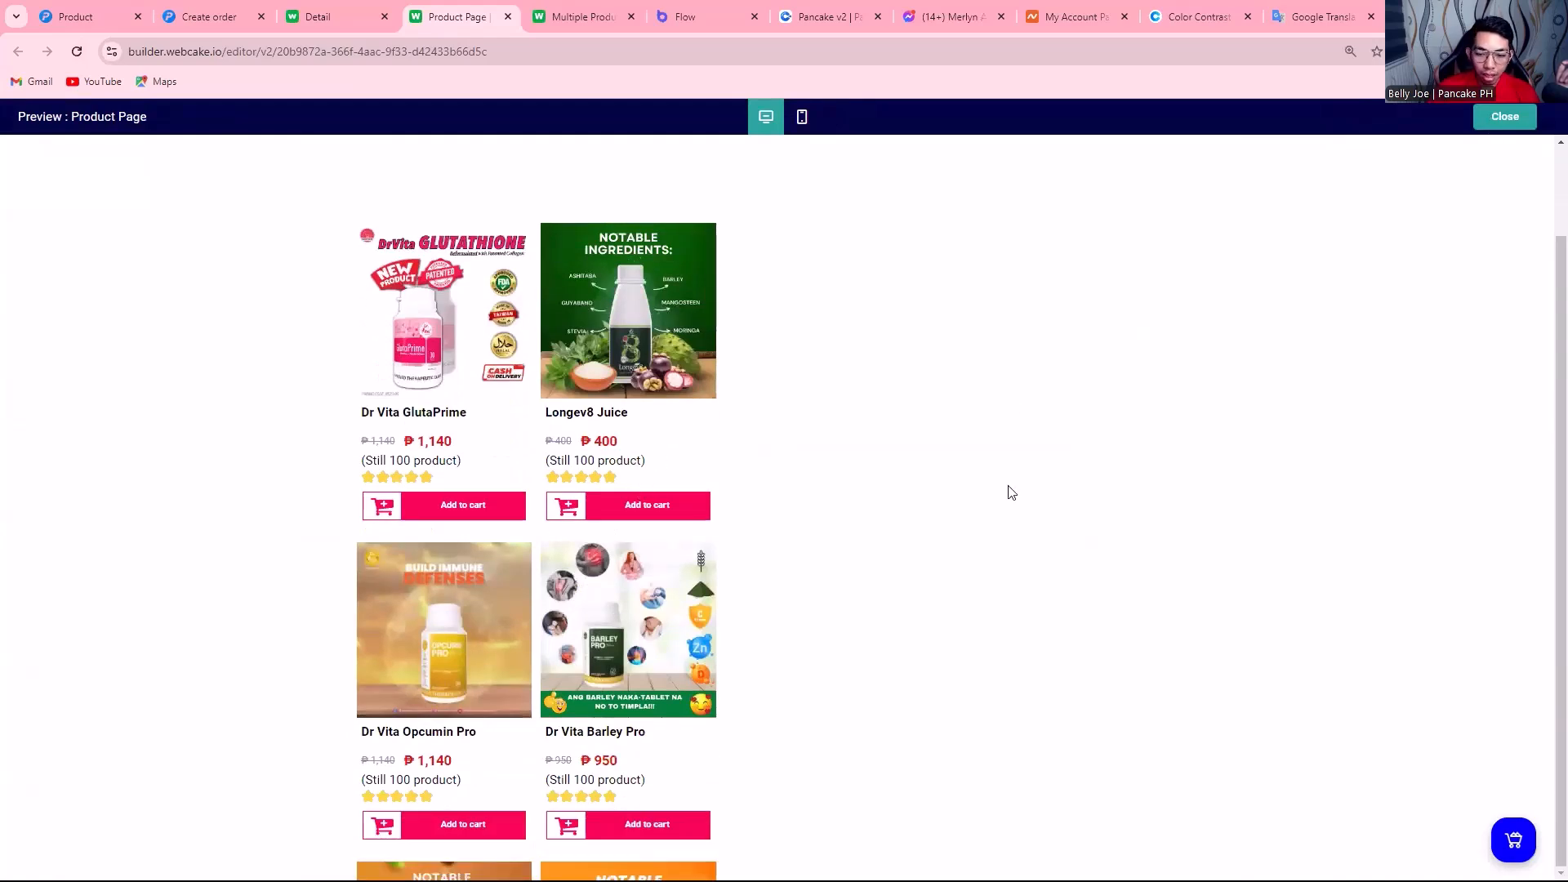
pyautogui.press('Escape')
# Shorten the section holding the product list to a height of about 772.
pyautogui.scroll(-1, 815, 809)
pyautogui.moveTo(815, 881); pyautogui.dragTo(782, 648)
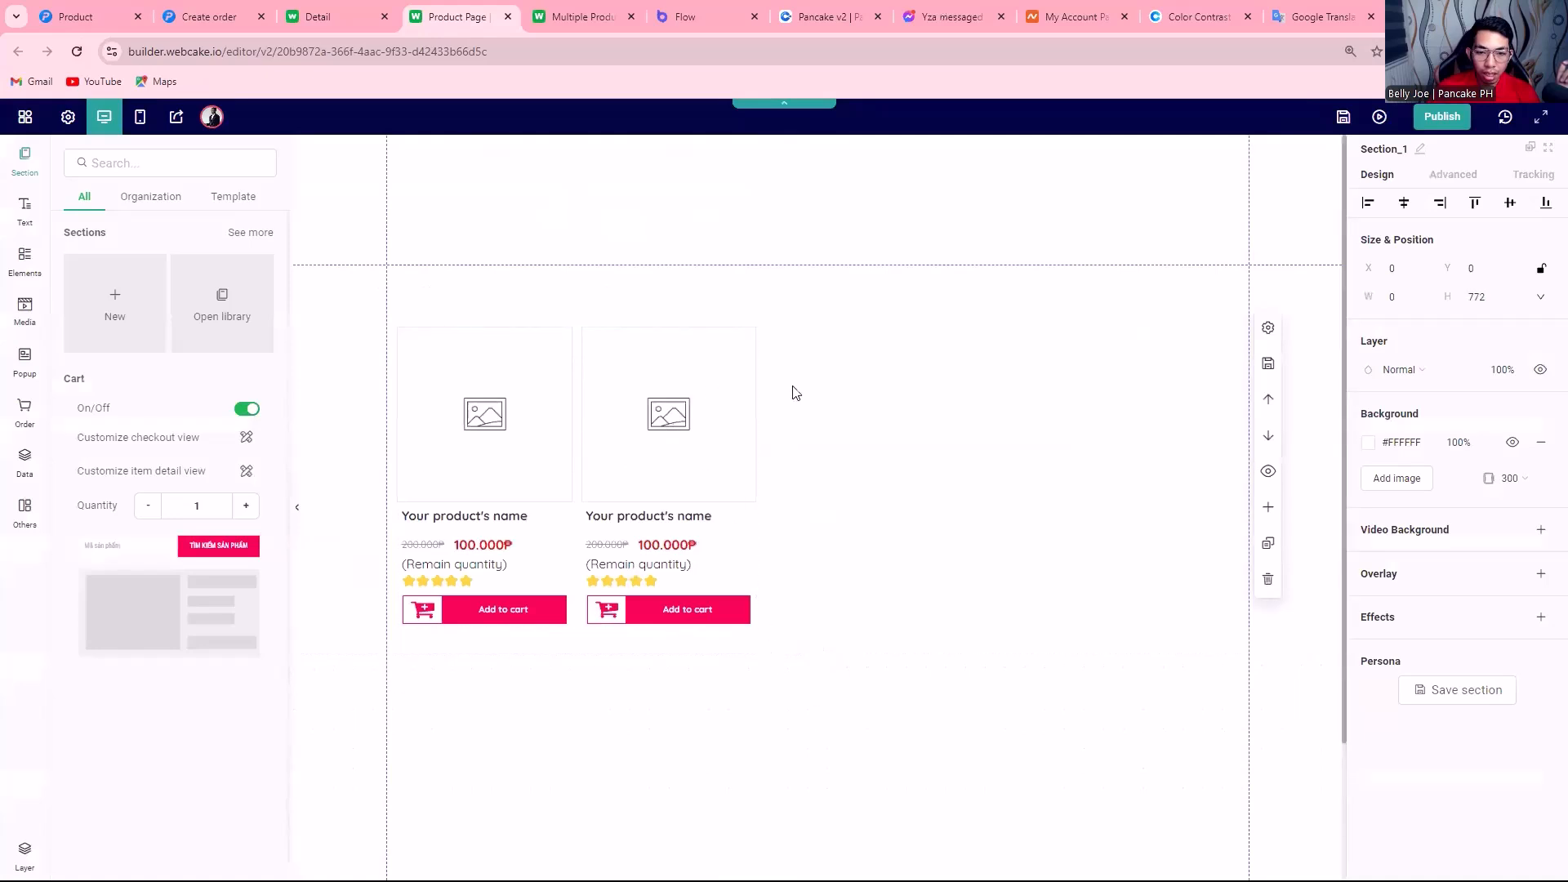
pyautogui.scroll(-1, 796, 393)
# Examine the product list's colour, border, display option and font size settings.
pyautogui.click(710, 410)
pyautogui.scroll(-2, 1427, 484)
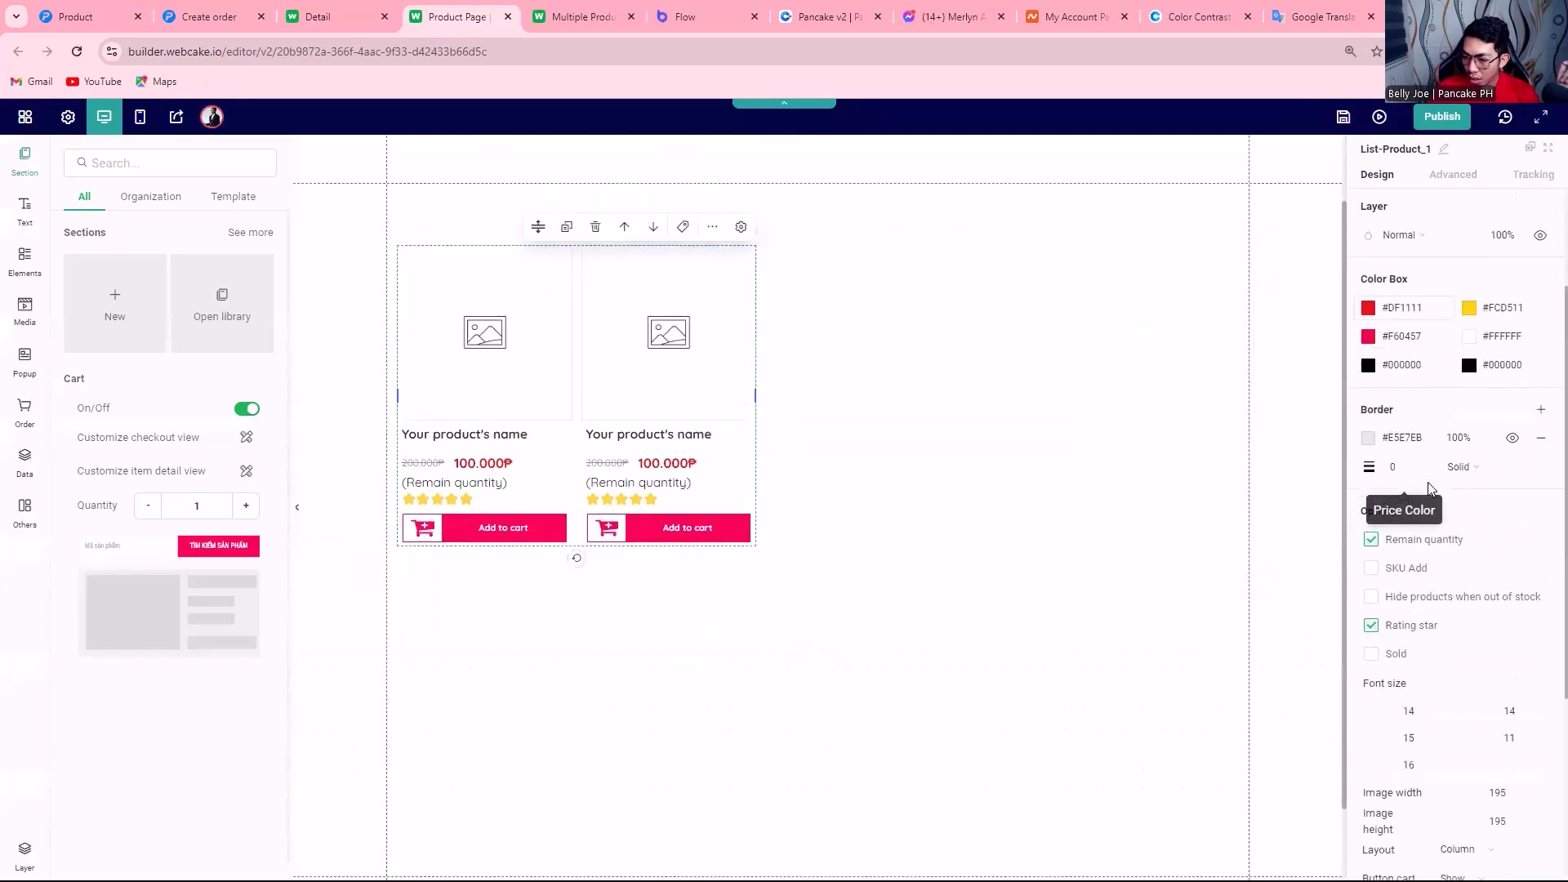
pyautogui.scroll(-4, 1462, 491)
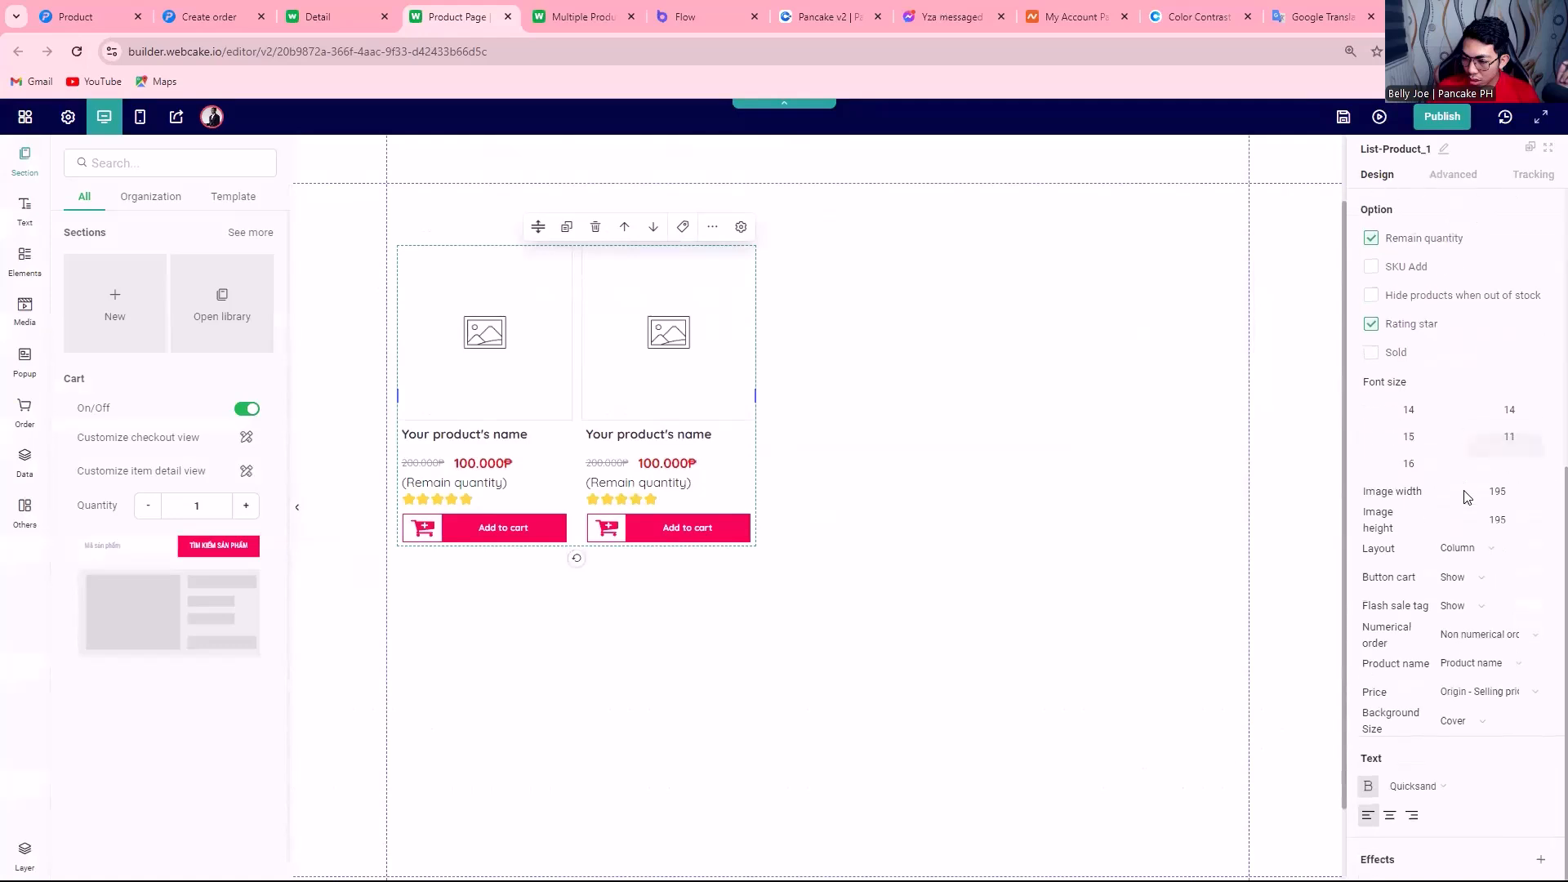
pyautogui.scroll(4, 1465, 494)
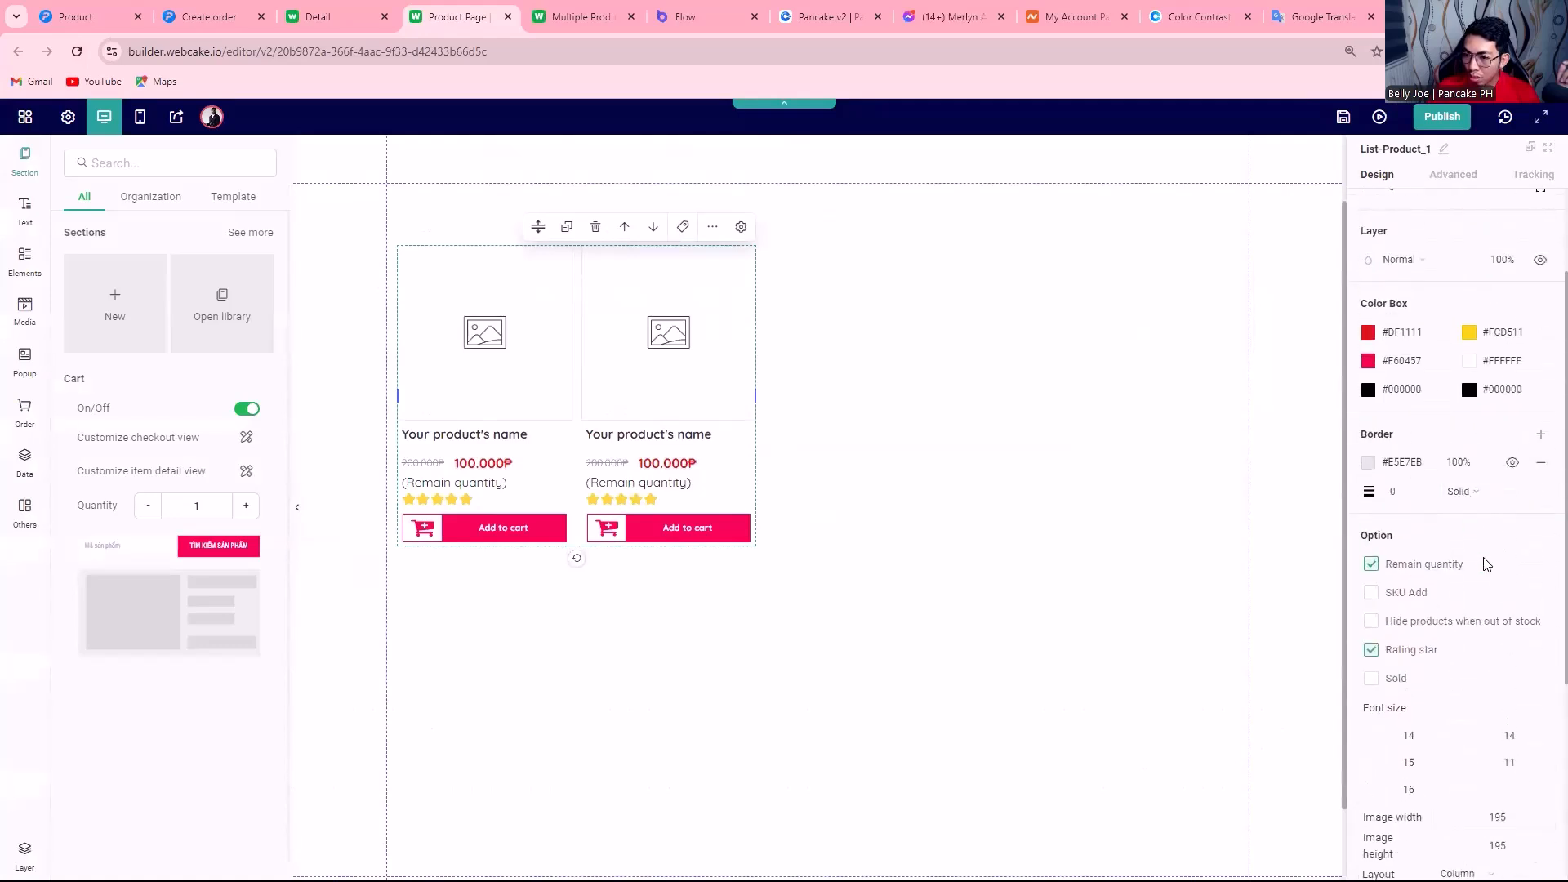
pyautogui.scroll(2, 1488, 603)
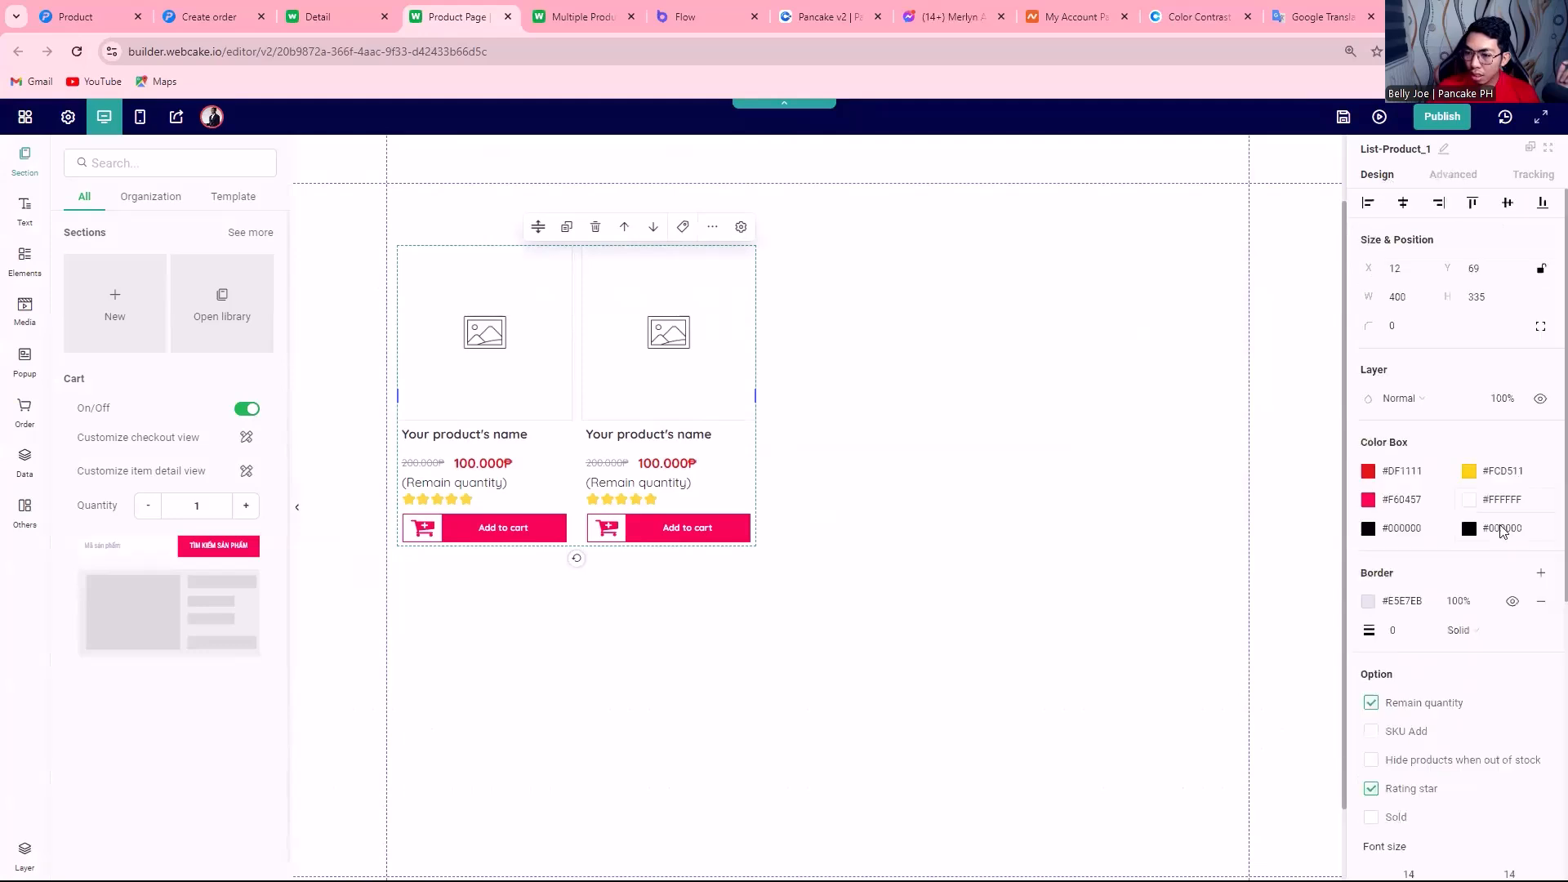
pyautogui.scroll(-3, 1499, 523)
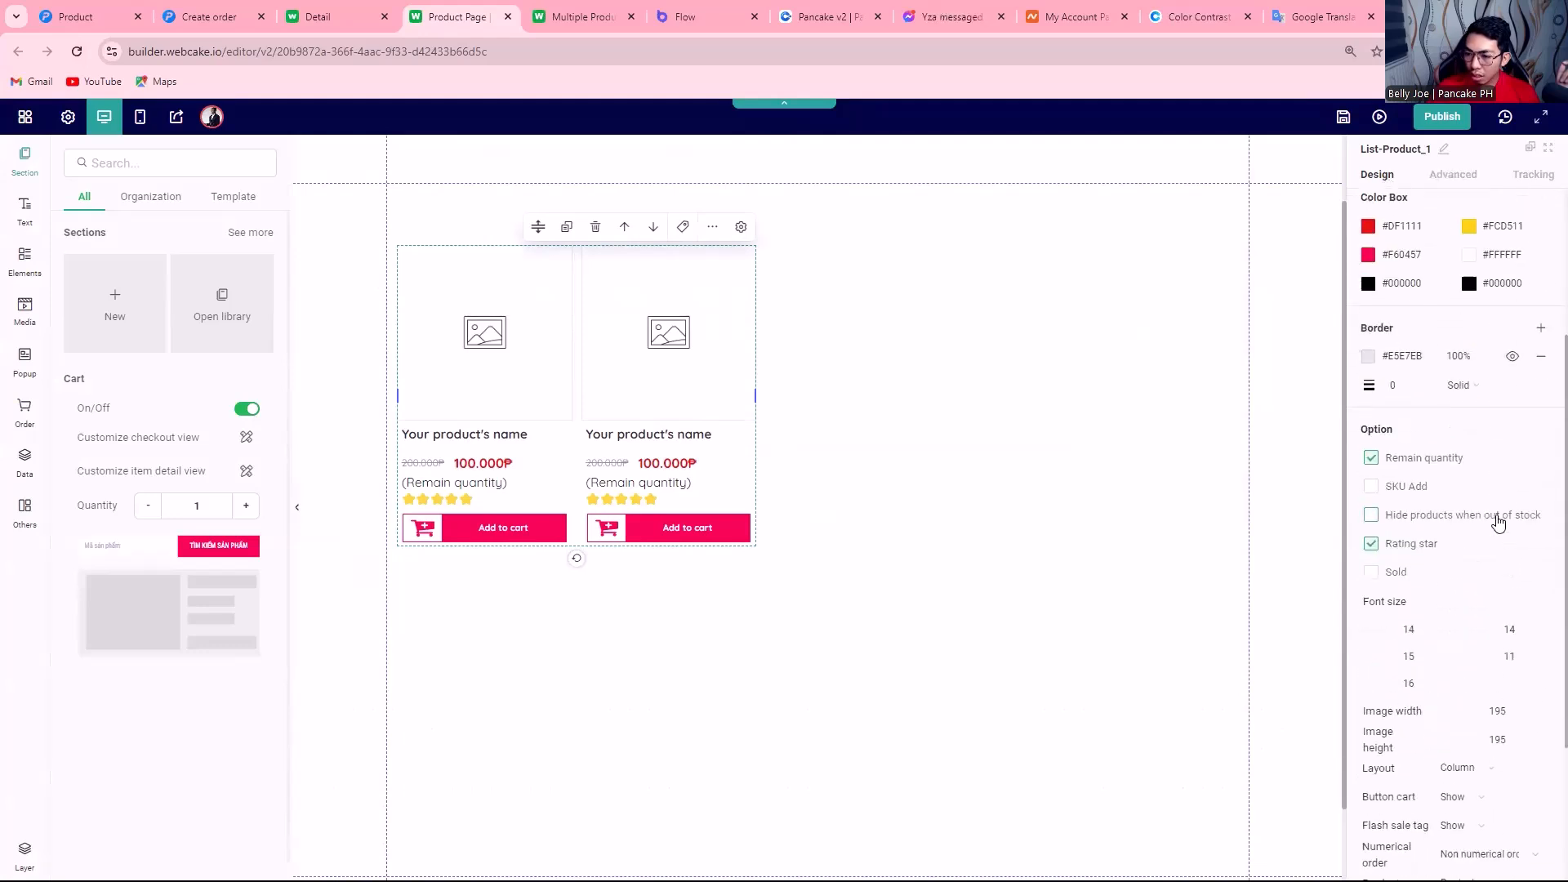
pyautogui.scroll(-2, 1499, 523)
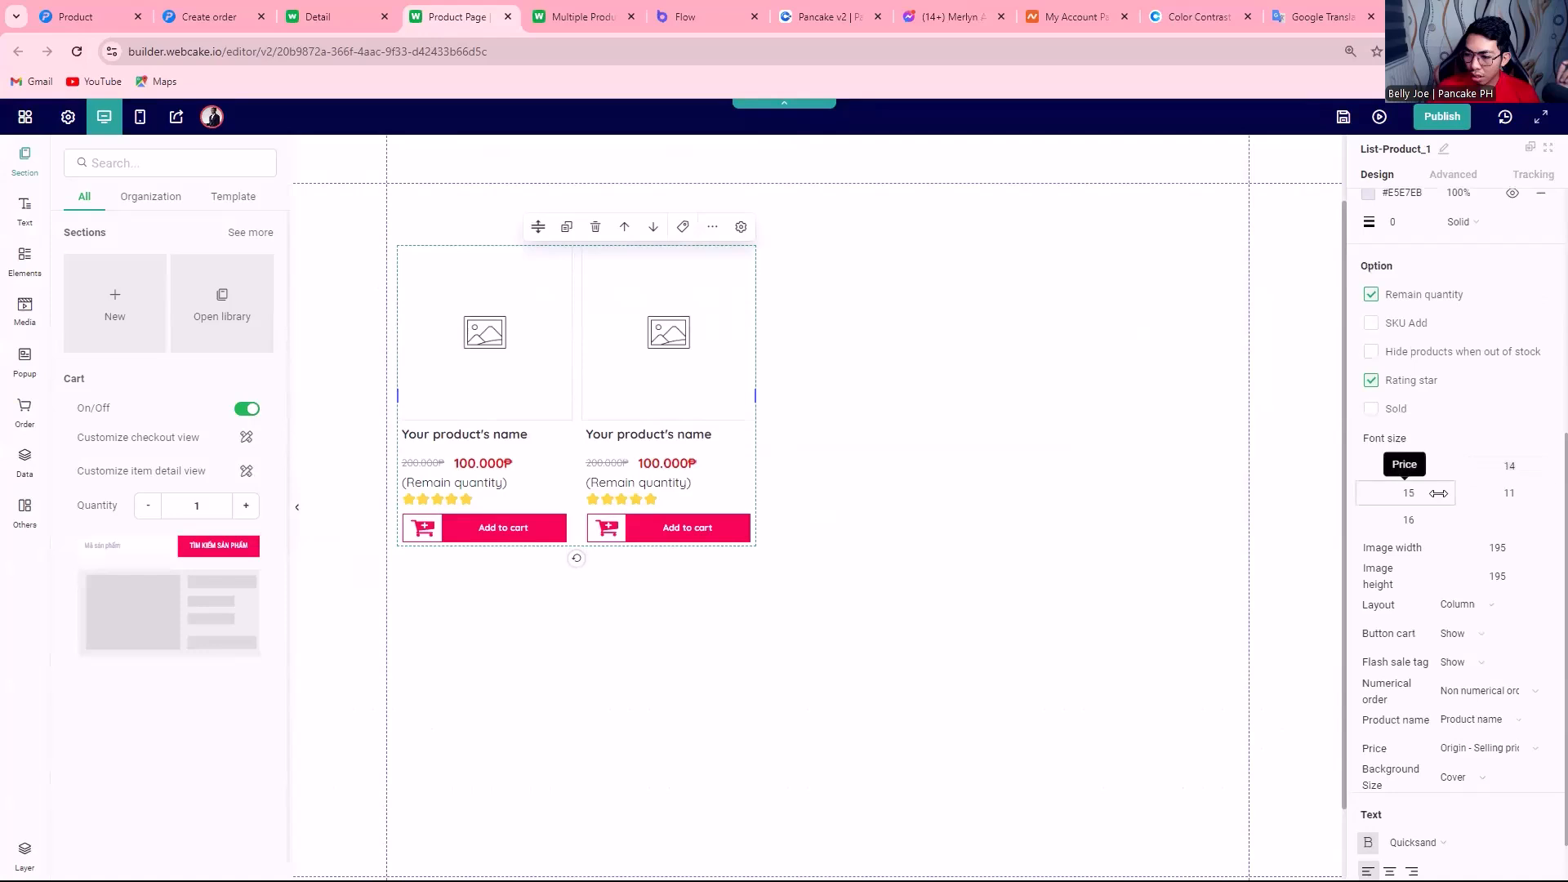
pyautogui.scroll(-1, 1439, 495)
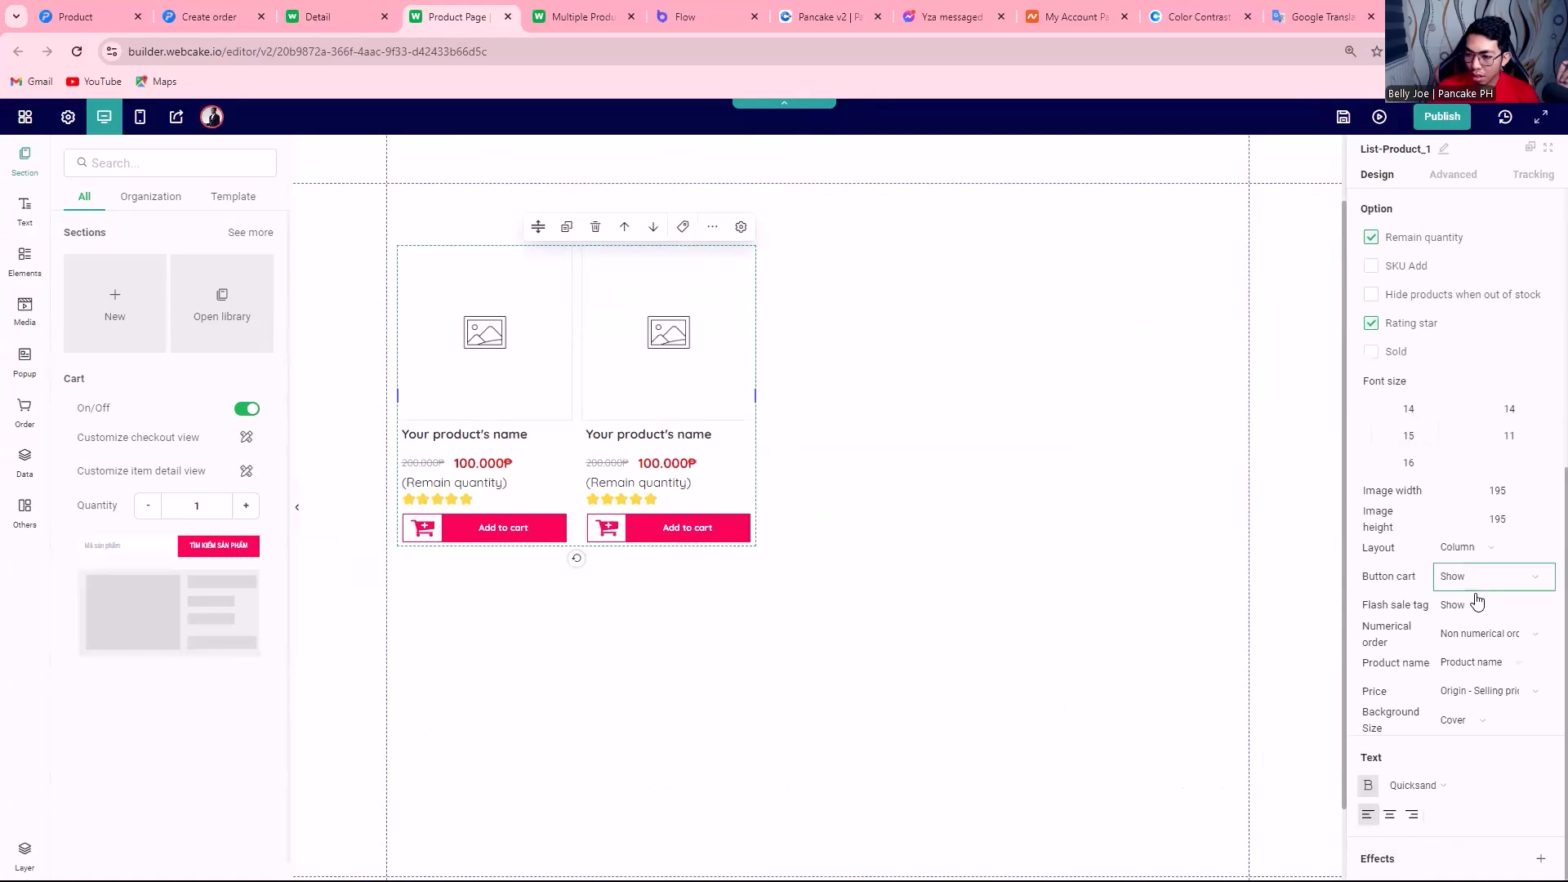
# Try the Row 2 and Row layouts on the product list and settle on Row 2.
pyautogui.click(1484, 548)
pyautogui.click(1482, 625)
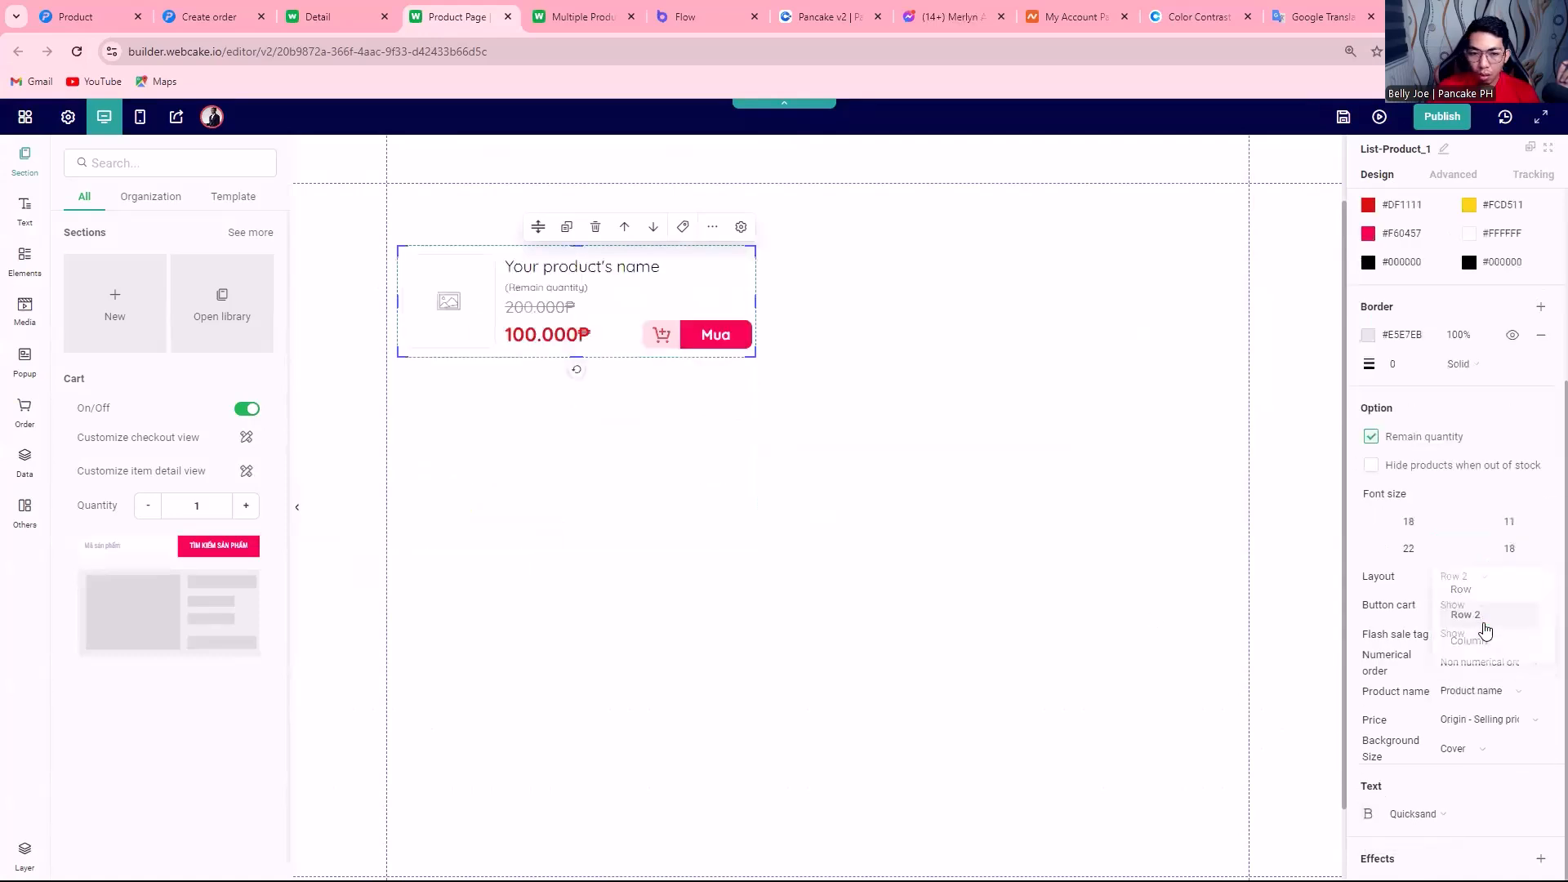
pyautogui.click(1483, 577)
pyautogui.click(1478, 620)
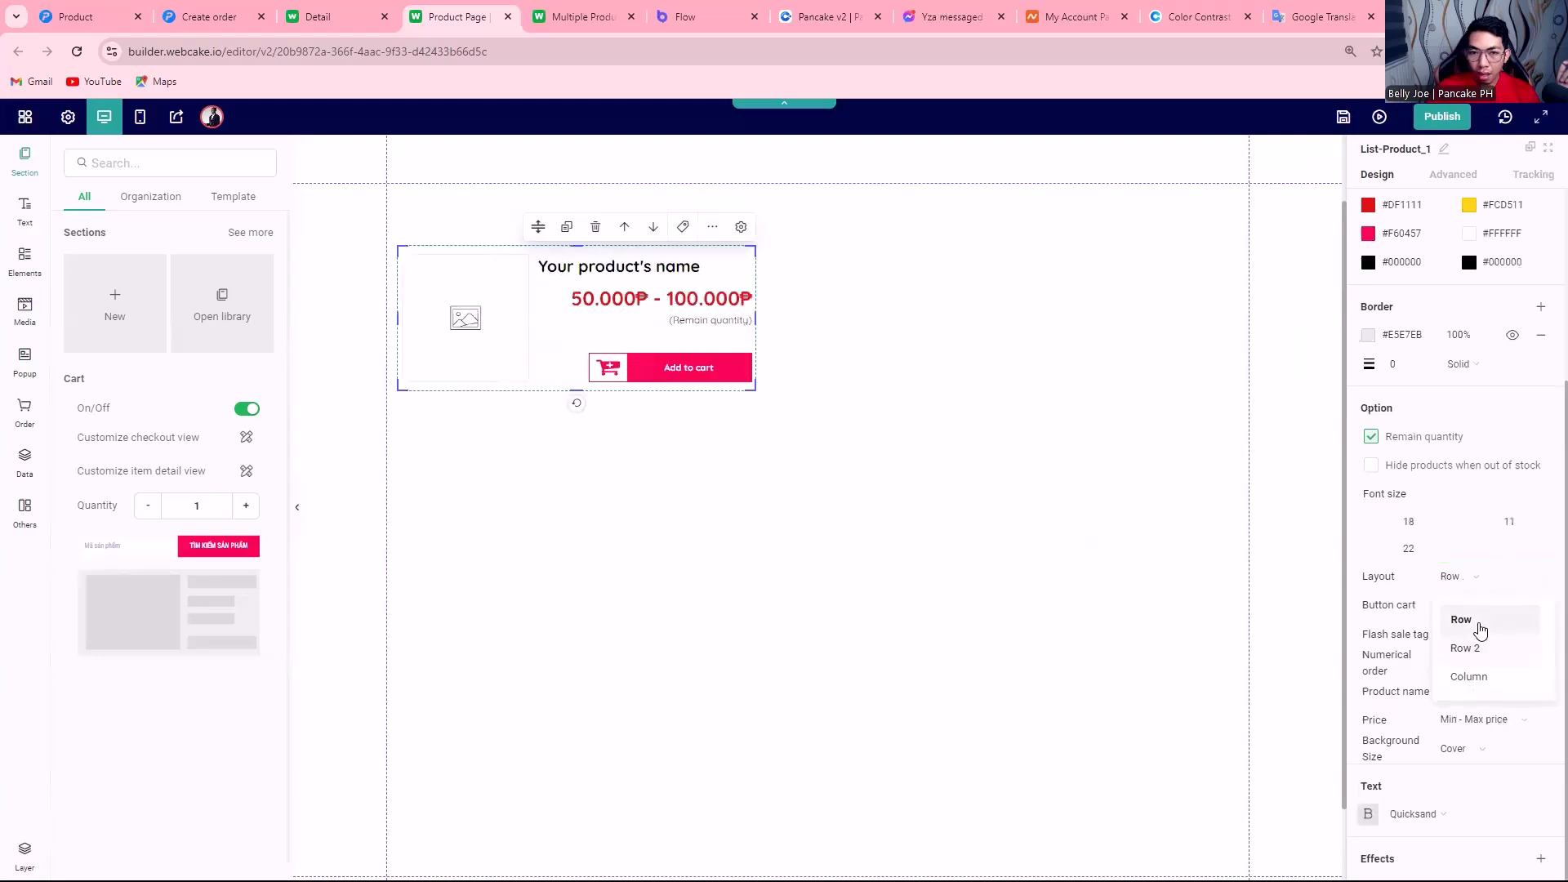
pyautogui.click(1487, 581)
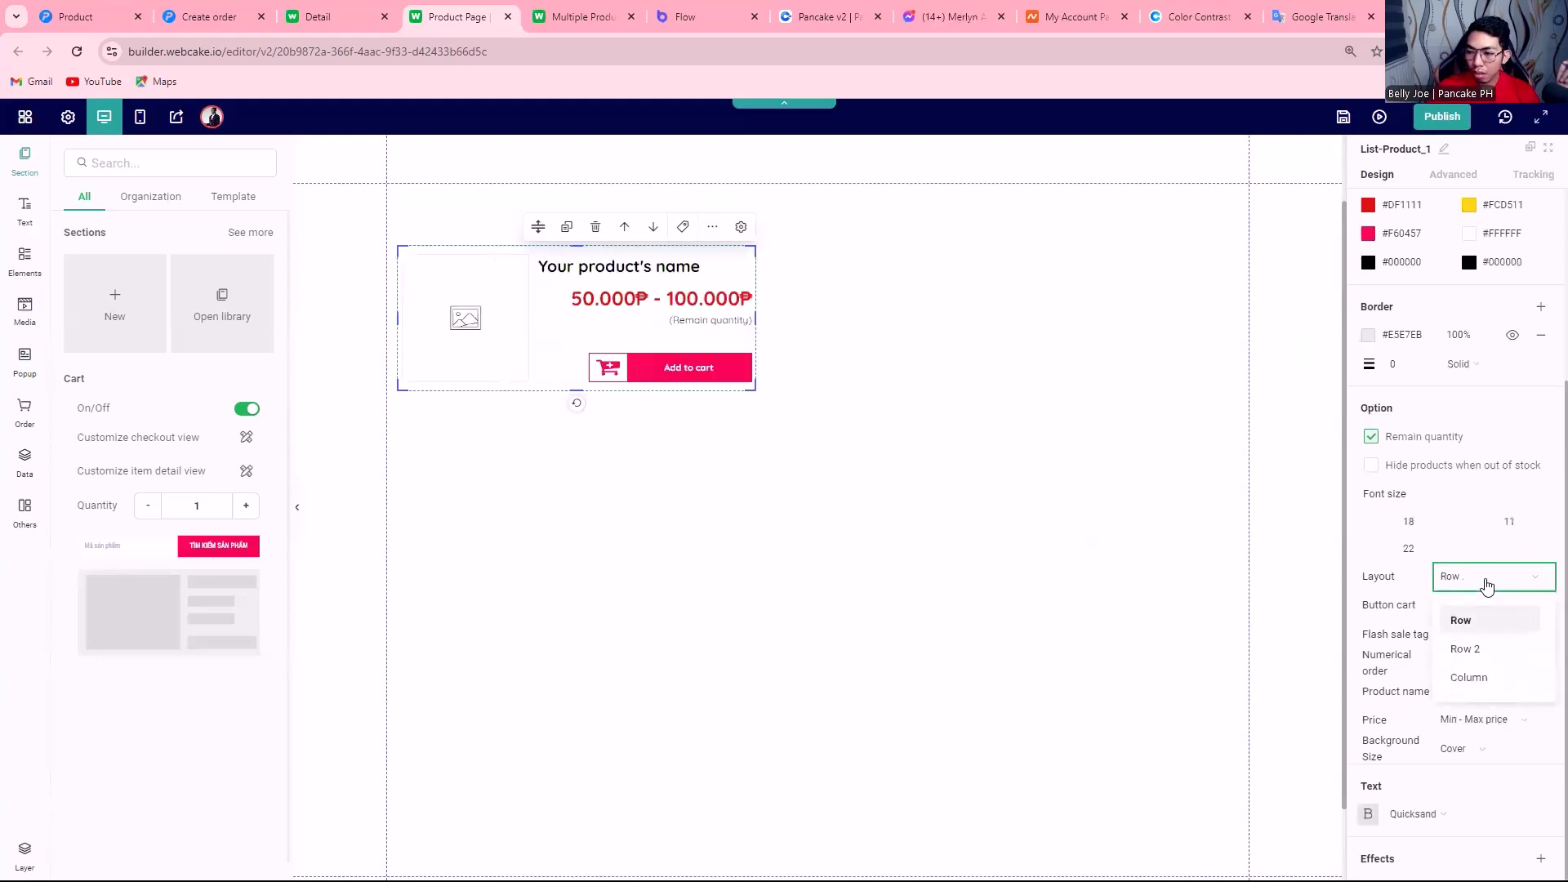
pyautogui.click(1475, 649)
# Save Product Page and preview the product list in its Row 2 layout.
pyautogui.click(1343, 118)
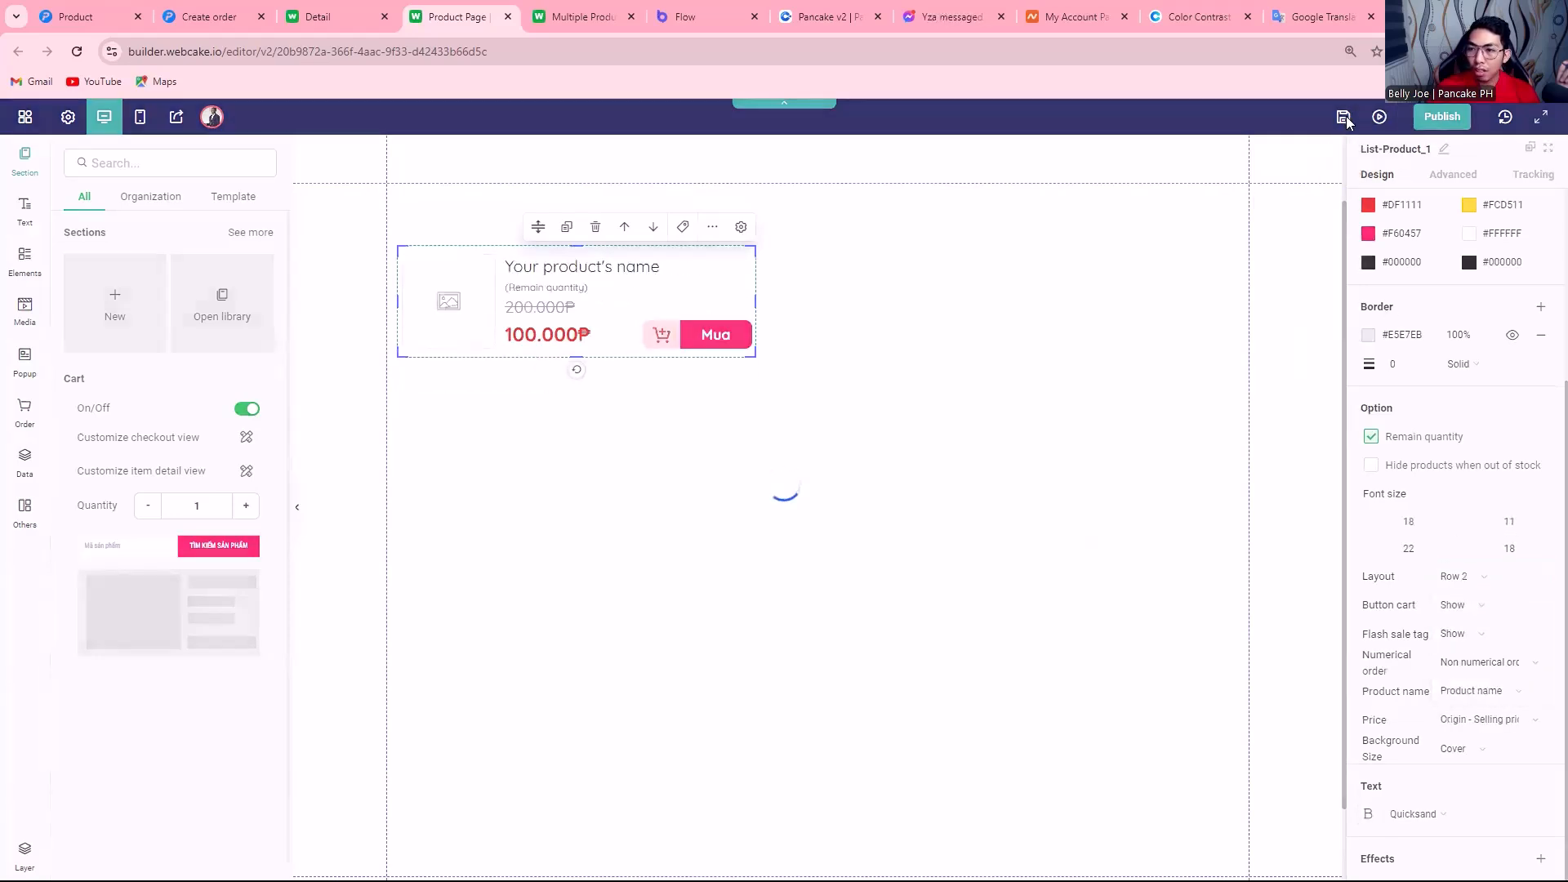
pyautogui.click(1379, 116)
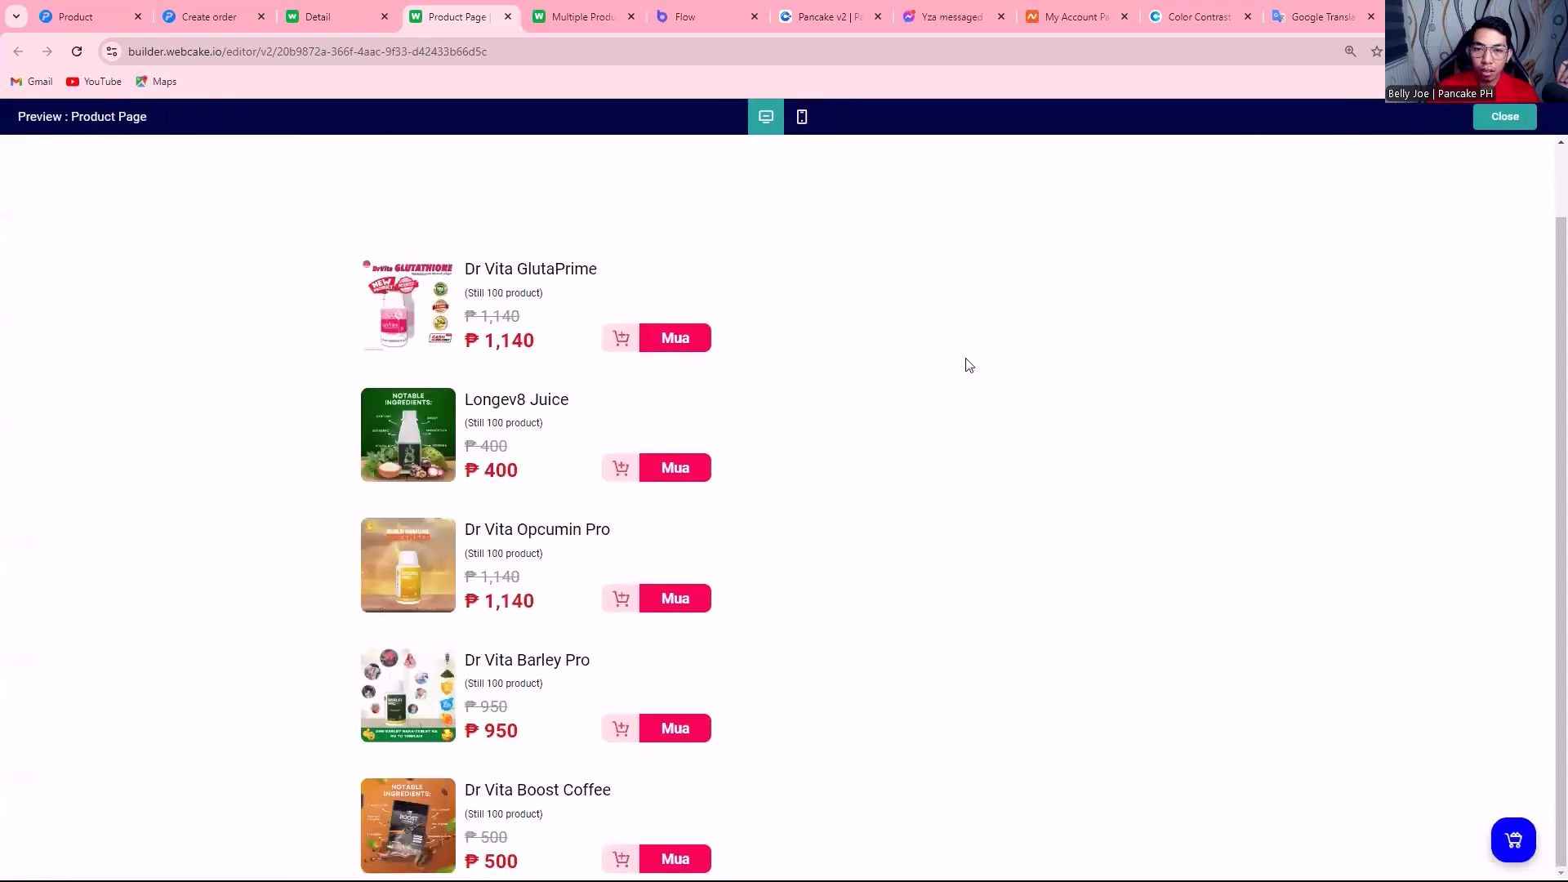
pyautogui.press('Escape')
# Lengthen the product list's section to a height of about 3262 and save the page.
pyautogui.moveTo(817, 788); pyautogui.dragTo(865, 879)
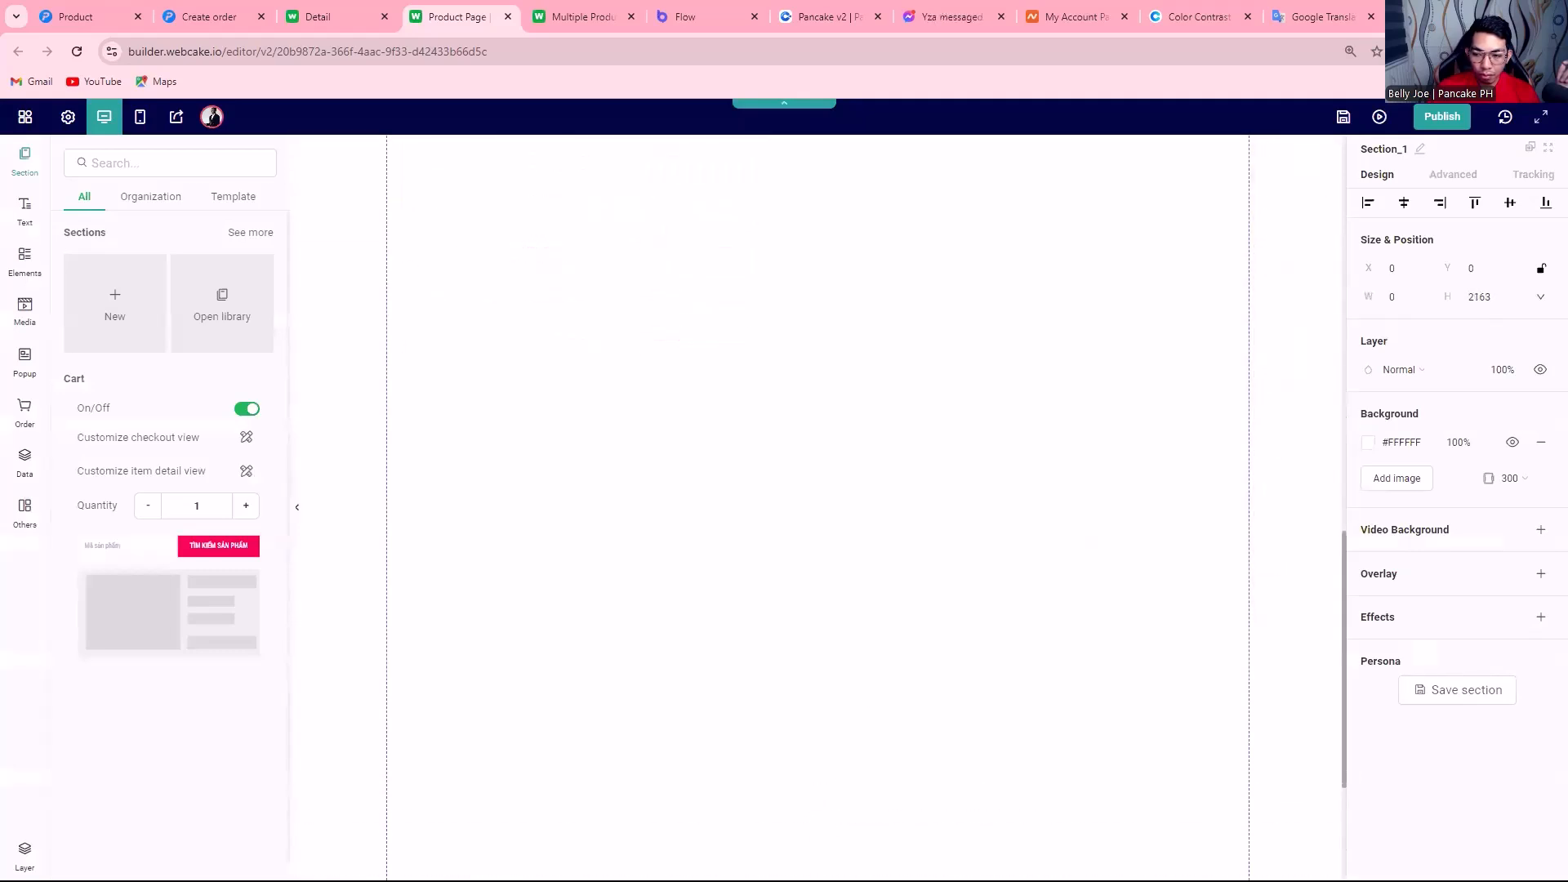
pyautogui.scroll(20, 882, 721)
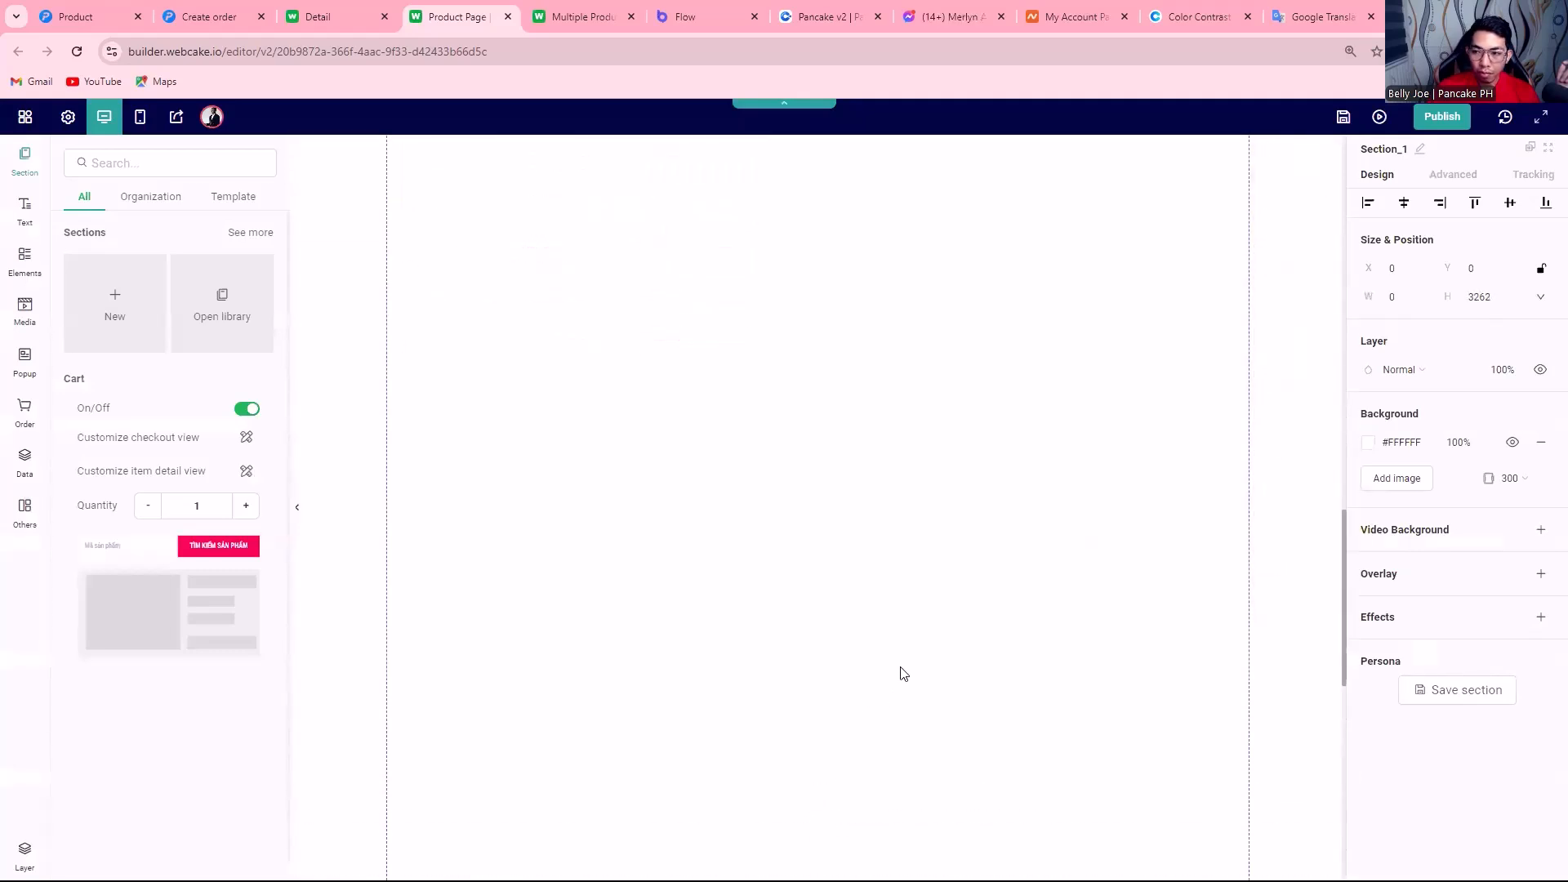
pyautogui.click(1342, 116)
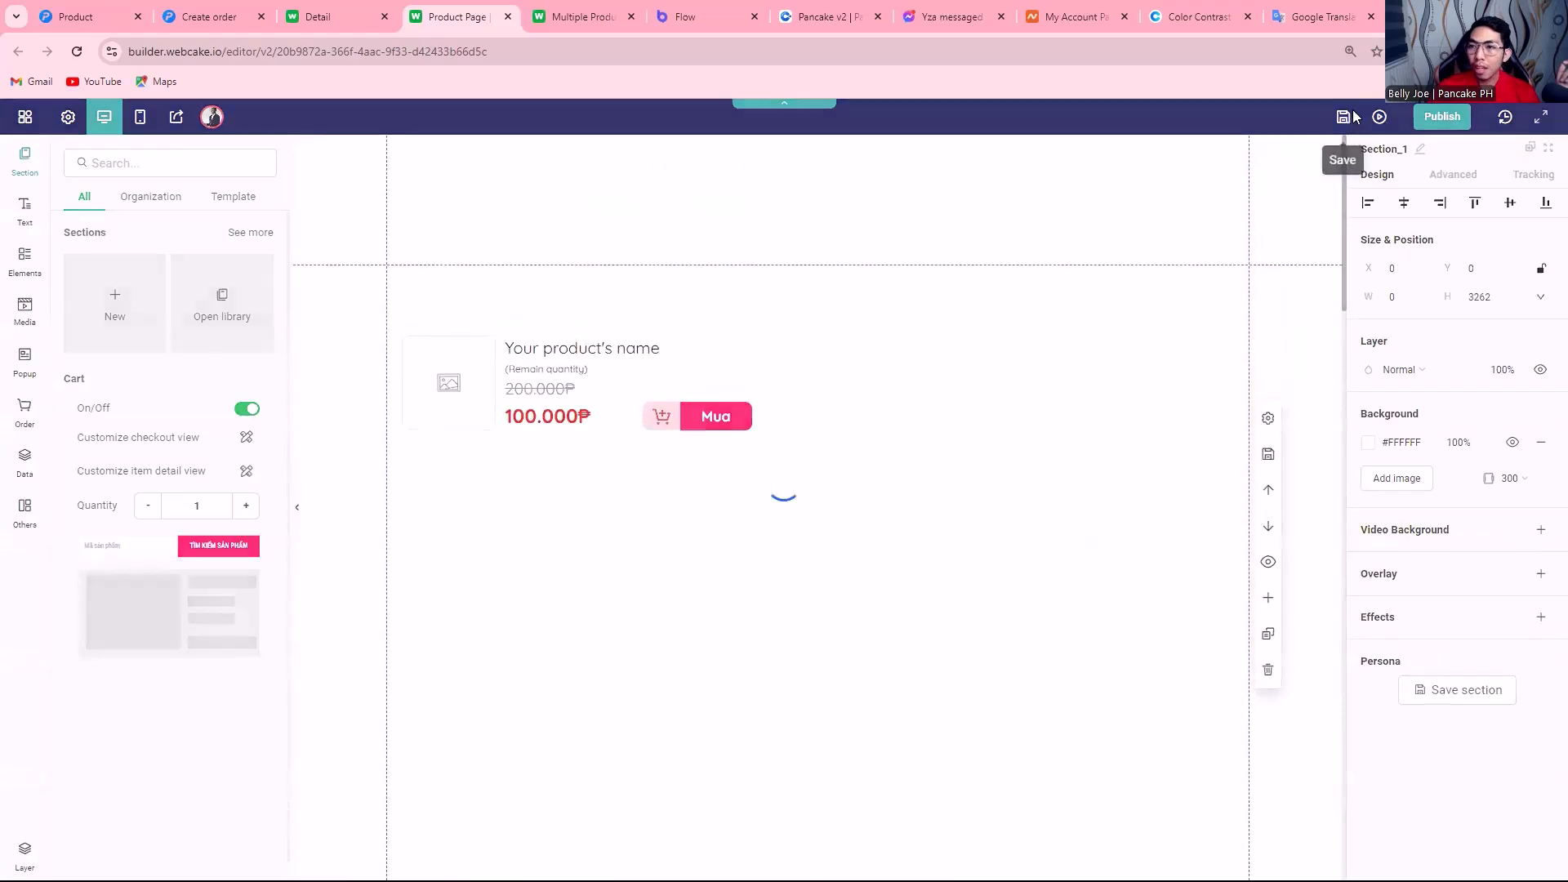
# Preview Product Page, look through the whole product list and close the preview.
pyautogui.click(1377, 119)
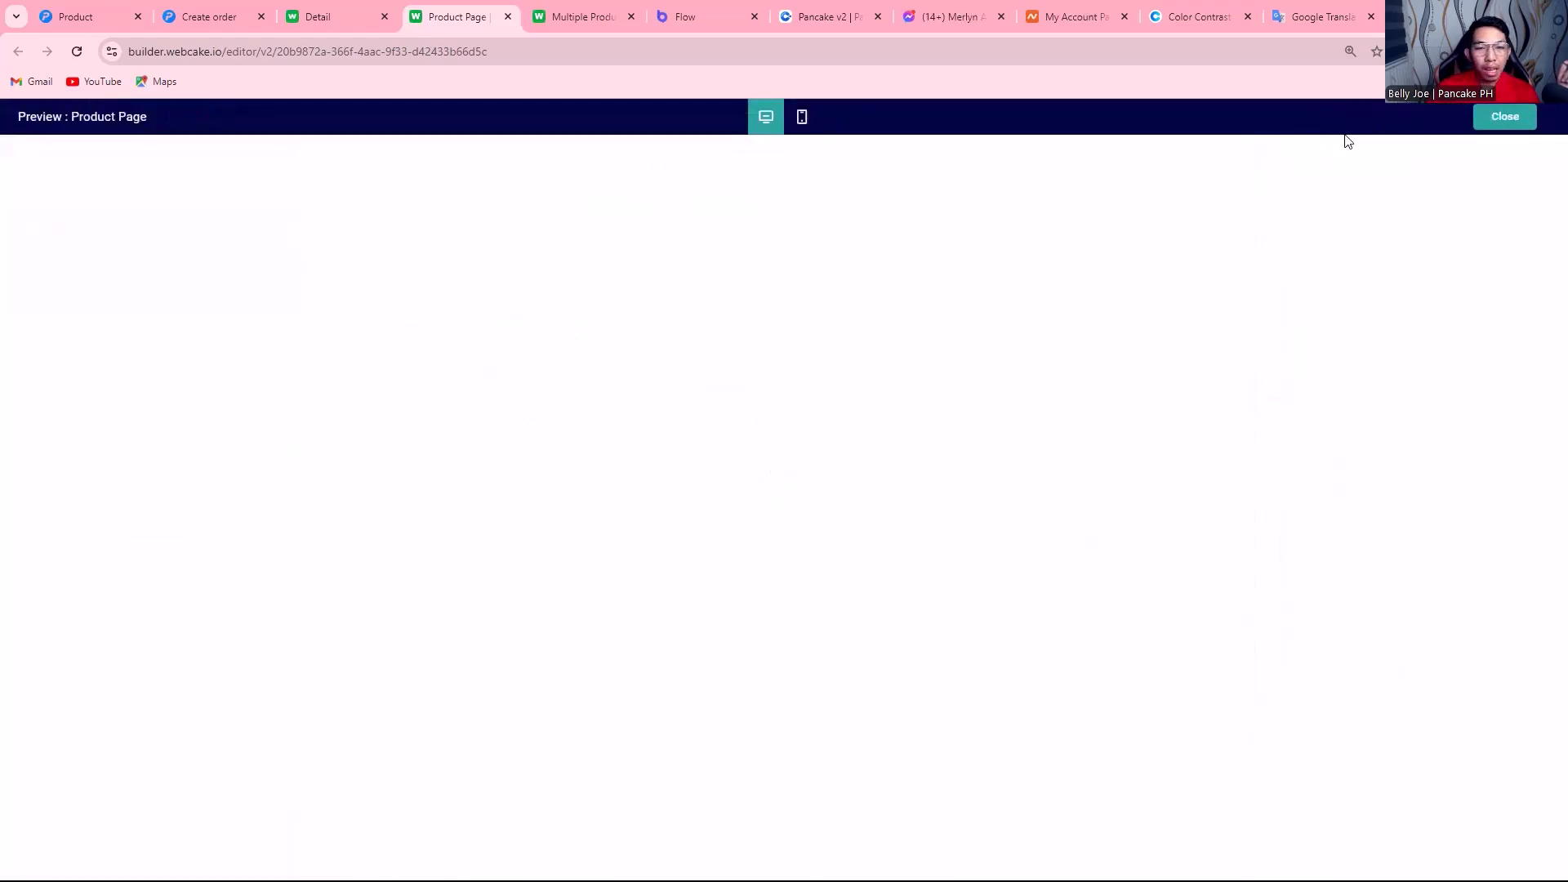
pyautogui.scroll(-20, 742, 476)
pyautogui.scroll(16, 743, 477)
pyautogui.scroll(11, 559, 283)
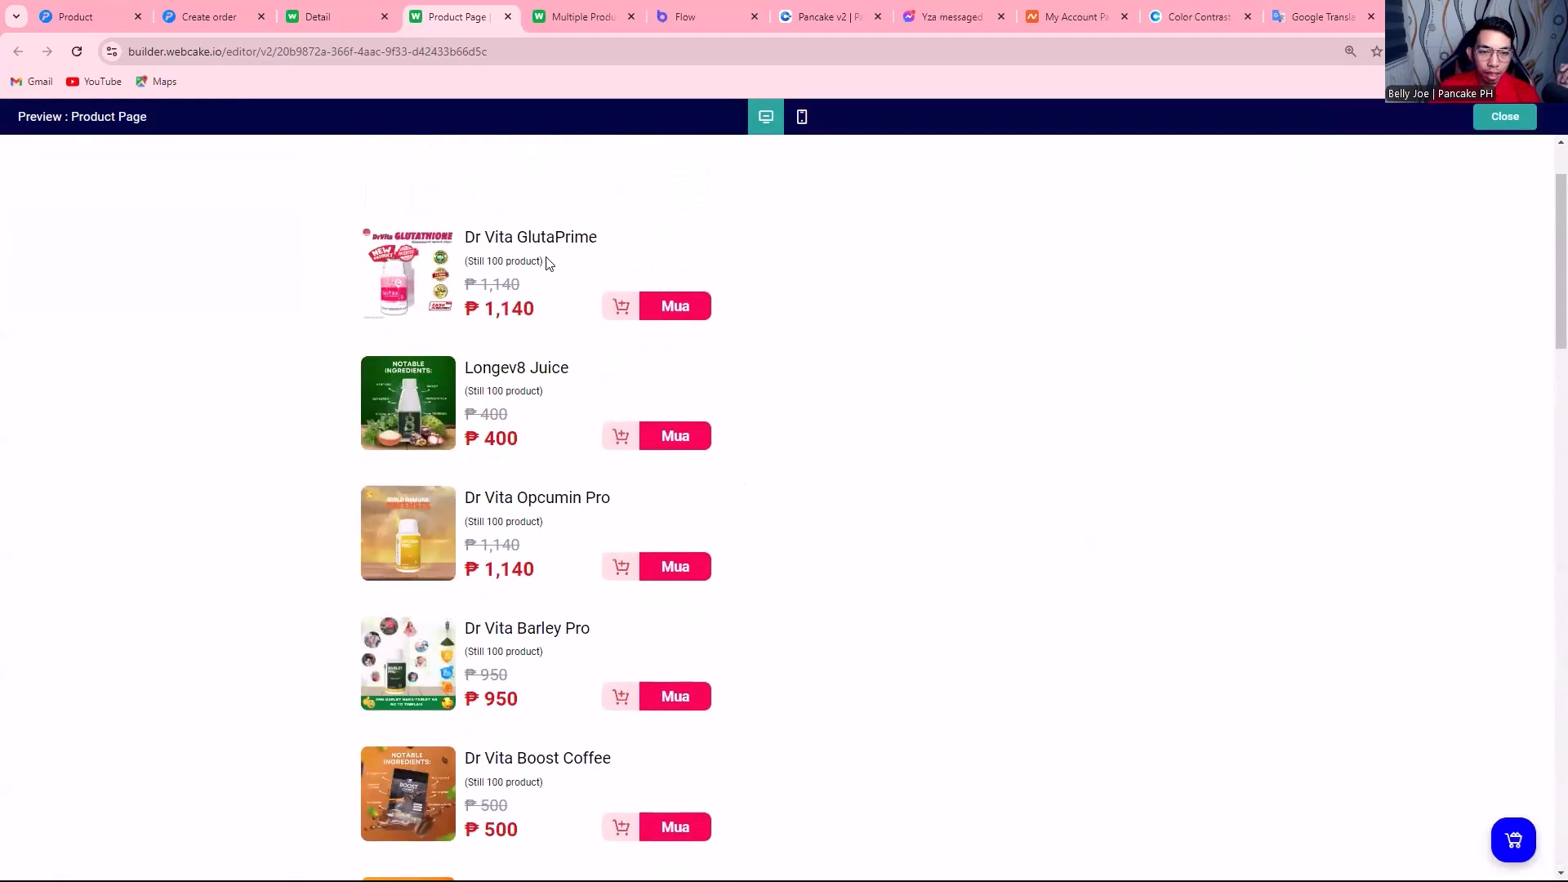
pyautogui.scroll(-20, 571, 384)
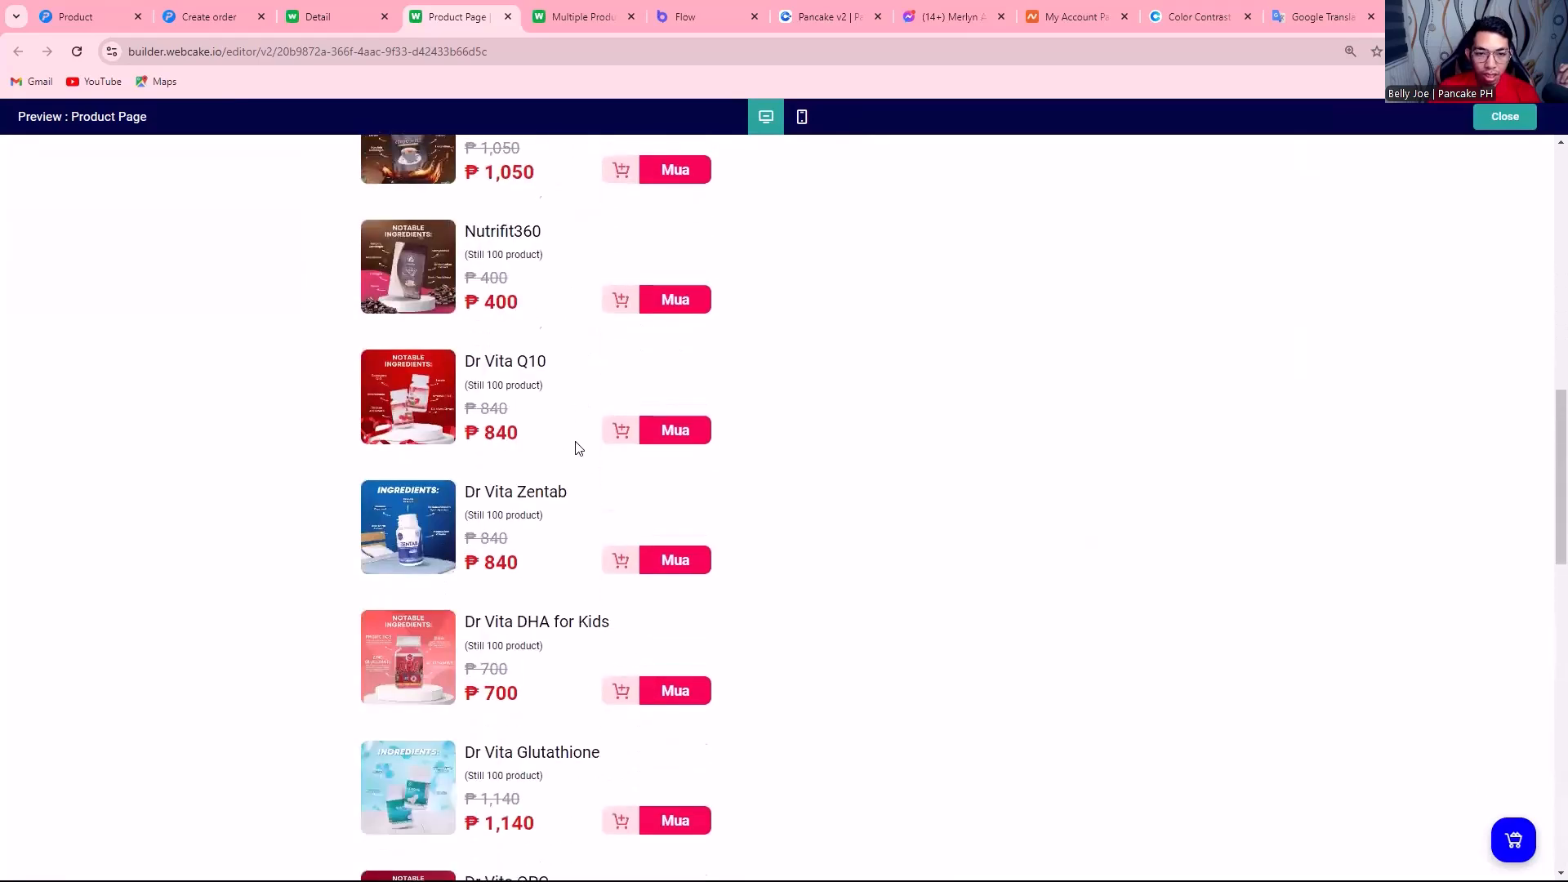
pyautogui.click(1504, 117)
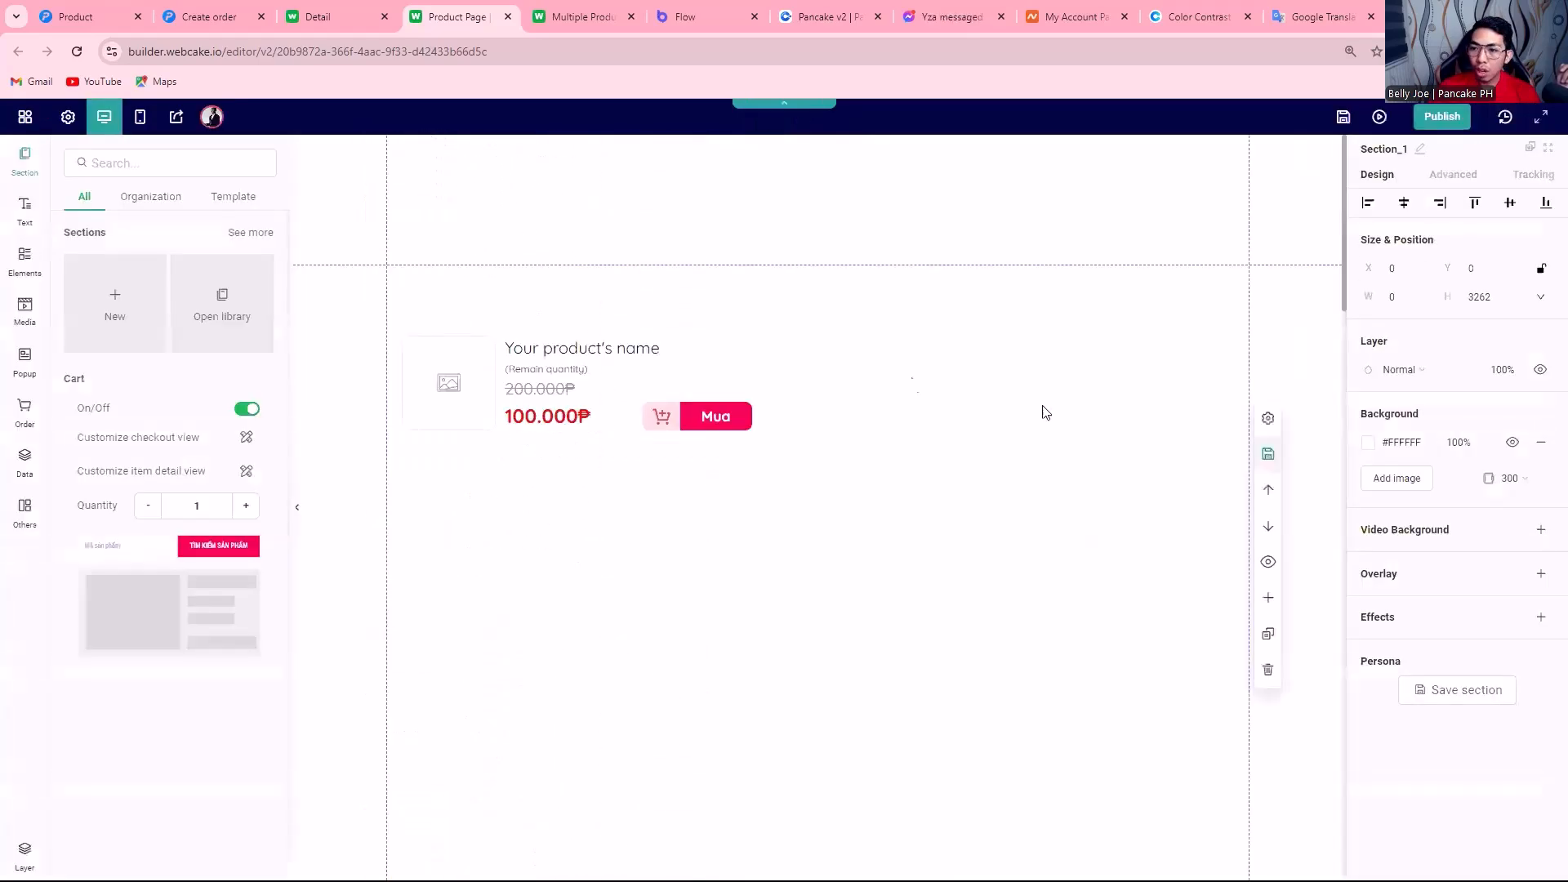
# Set the product list's layout back to Column.
pyautogui.click(693, 364)
pyautogui.scroll(-2, 1457, 474)
pyautogui.scroll(-2, 1458, 474)
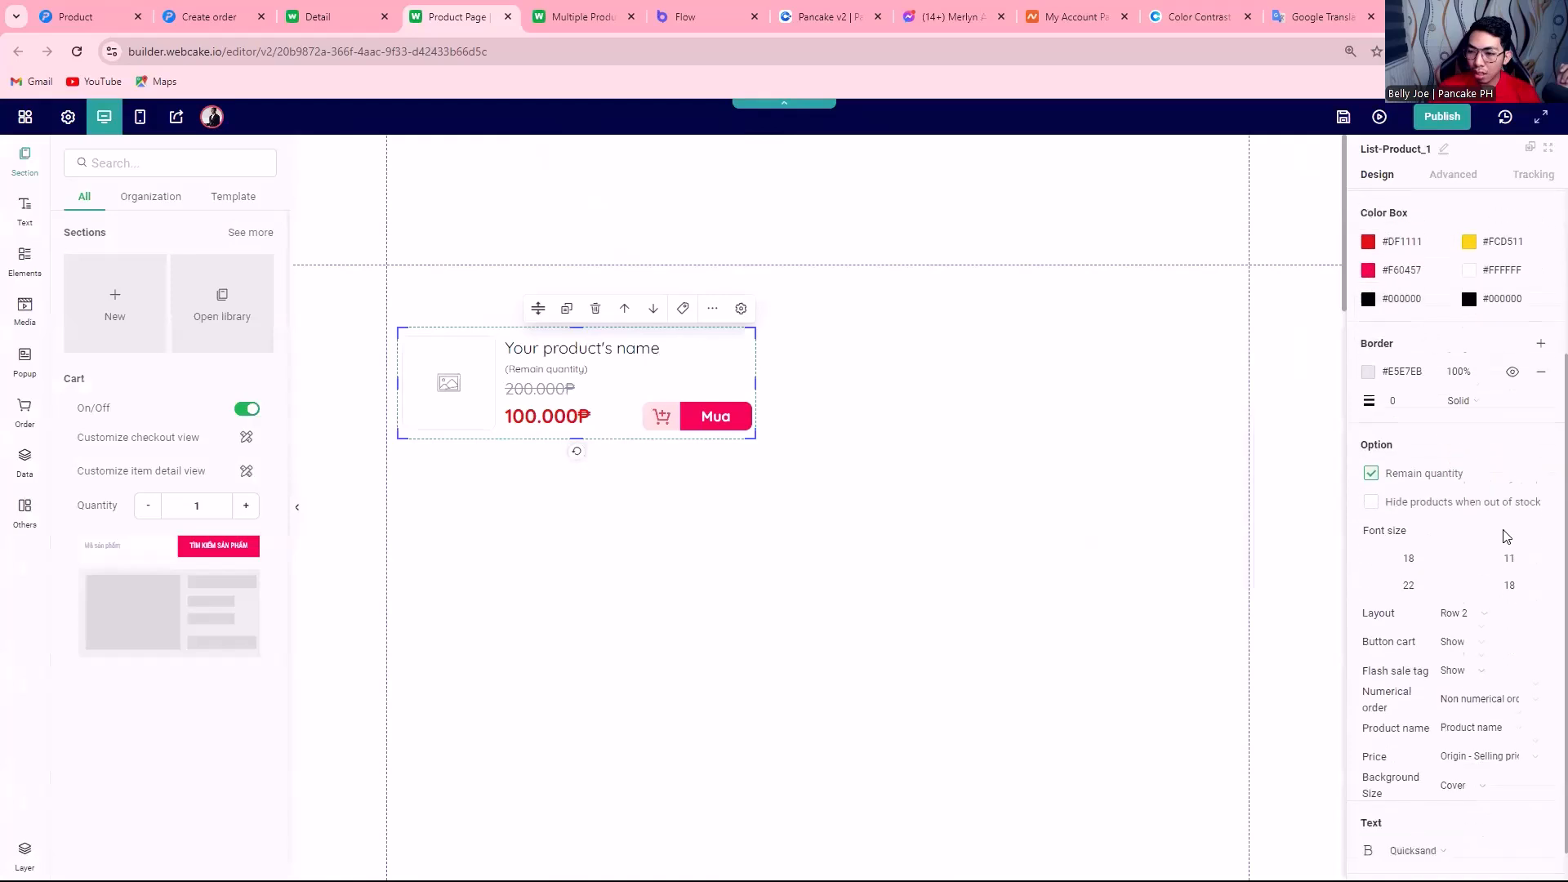
pyautogui.click(1476, 578)
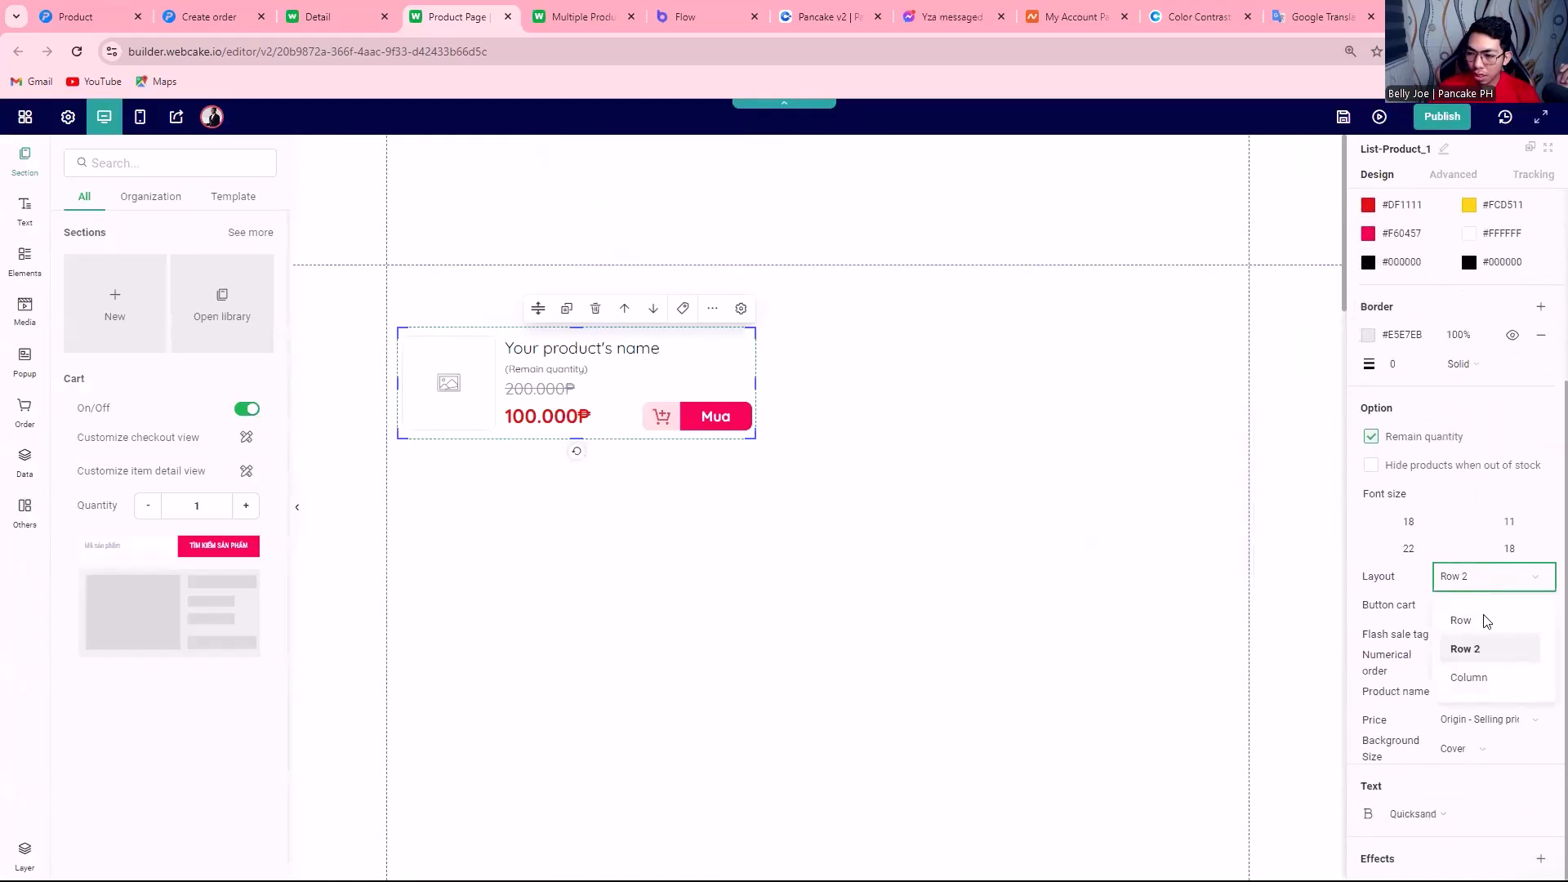
pyautogui.click(1480, 683)
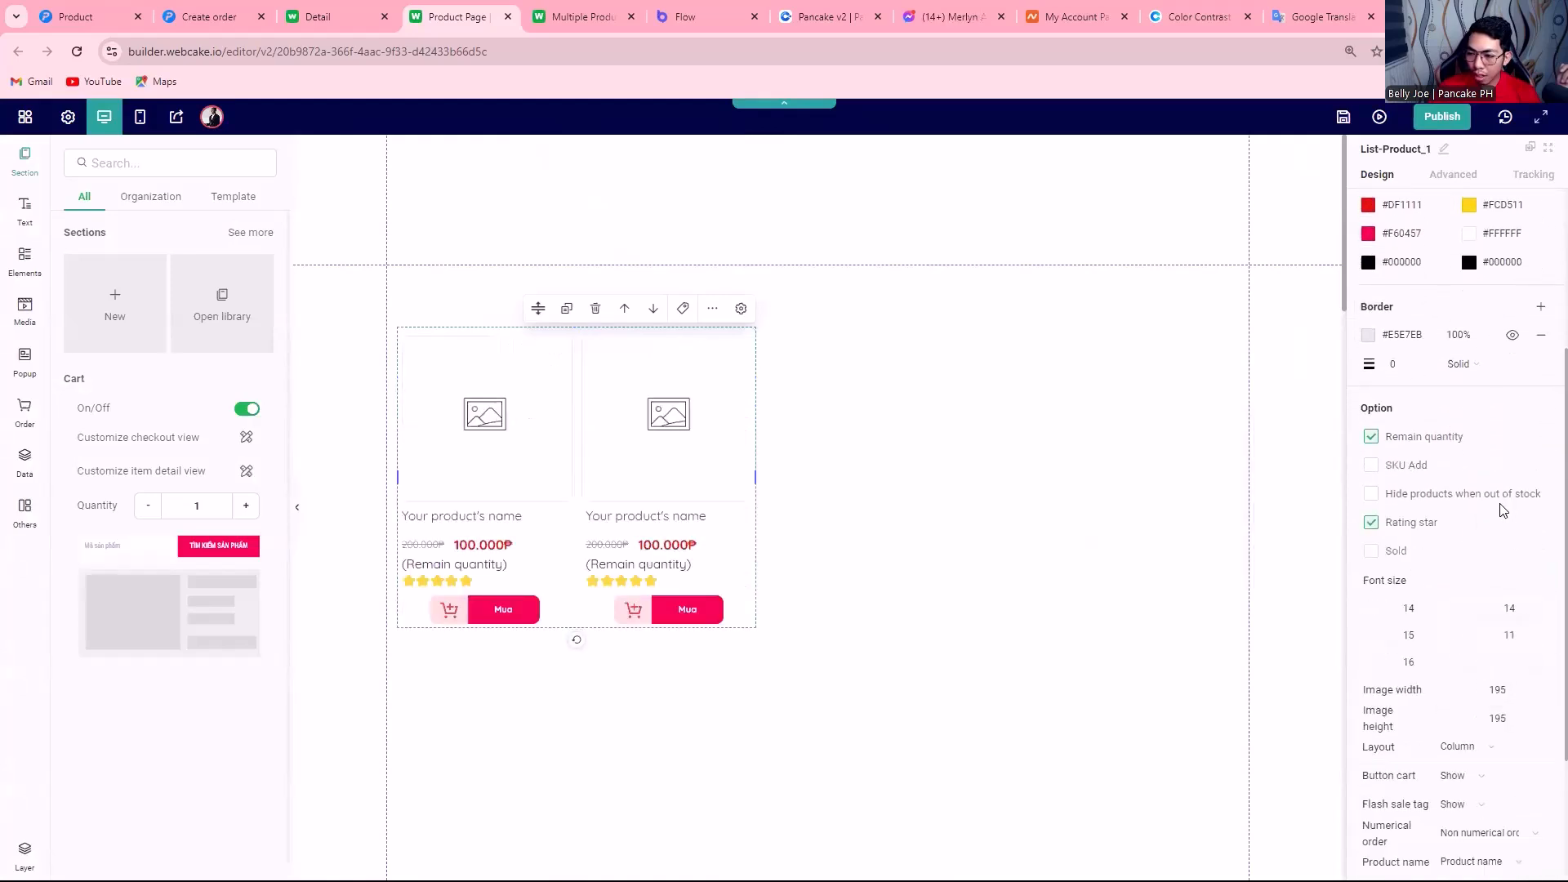
# Preview Product Page in its Column layout, look through the whole product list and close the preview.
pyautogui.click(1380, 119)
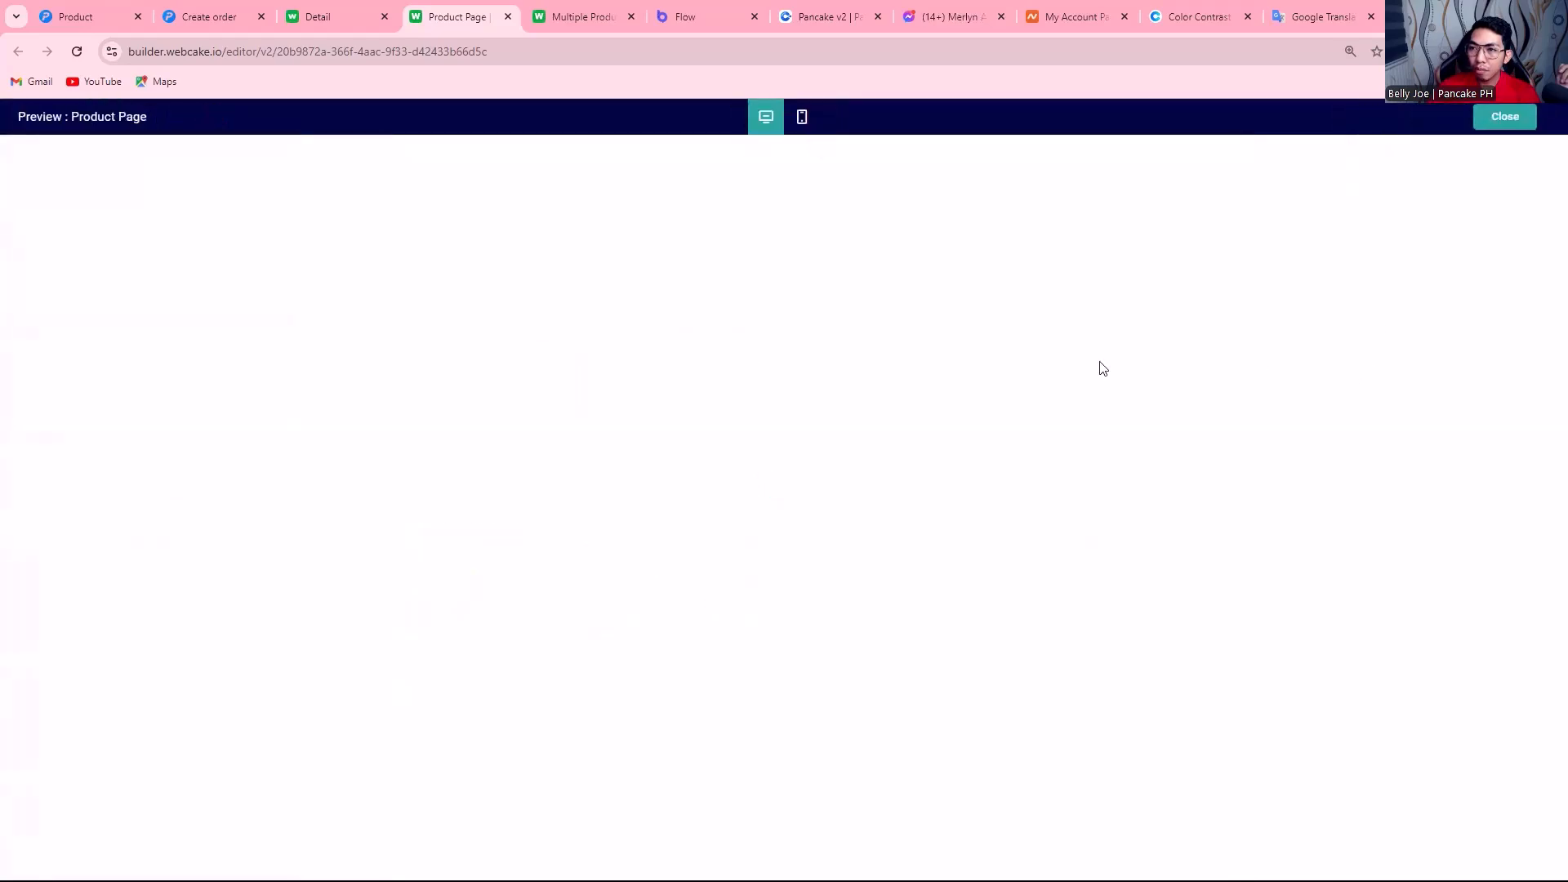
pyautogui.scroll(-6, 1045, 399)
pyautogui.scroll(-15, 1046, 399)
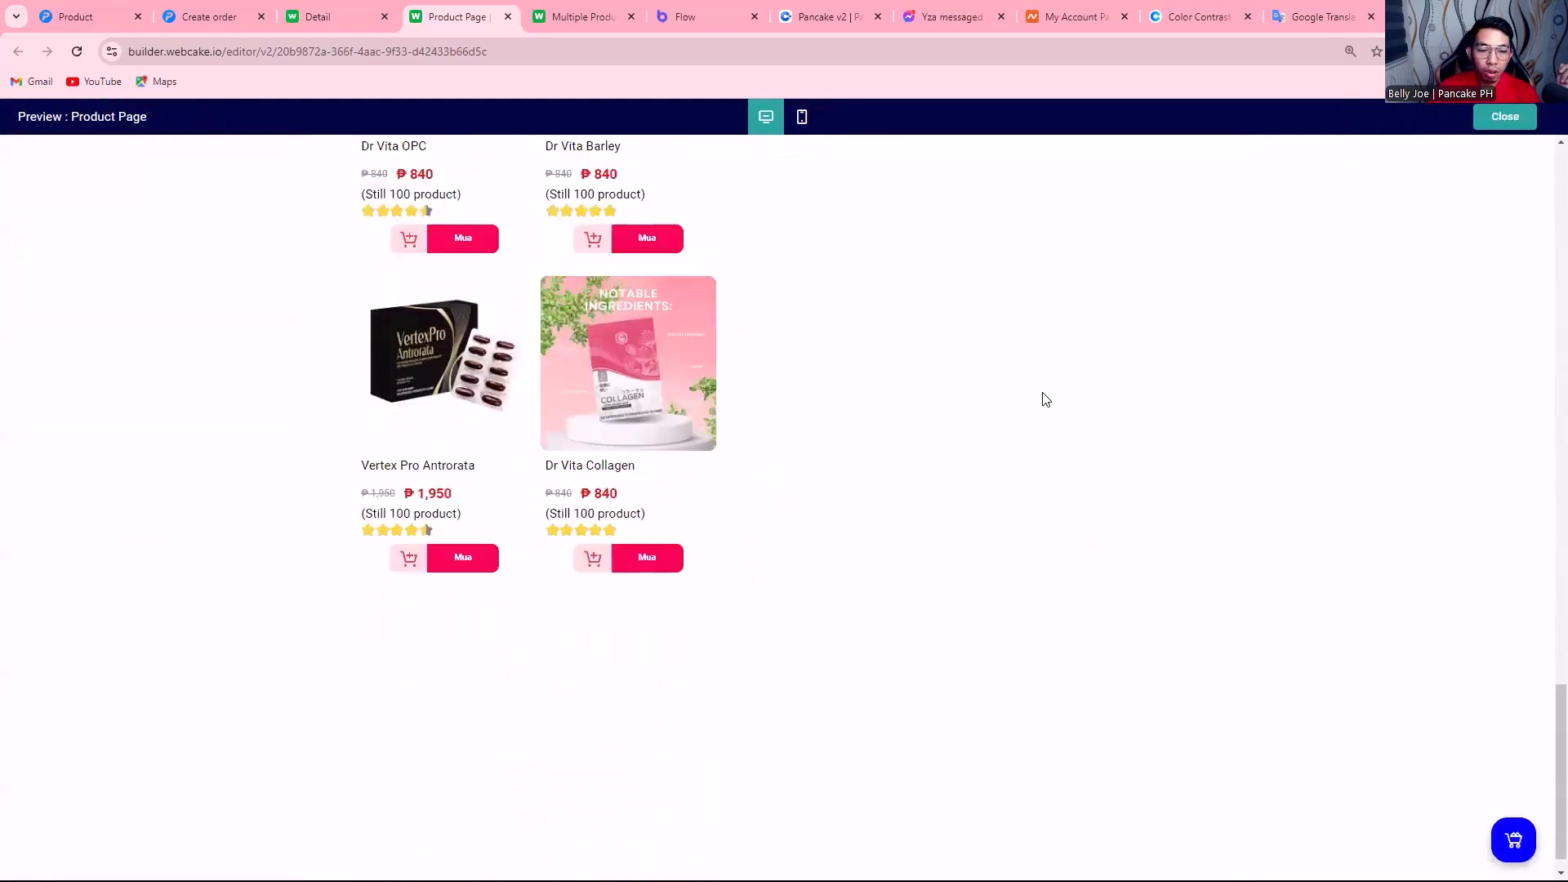
pyautogui.scroll(10, 1019, 397)
pyautogui.scroll(12, 1020, 398)
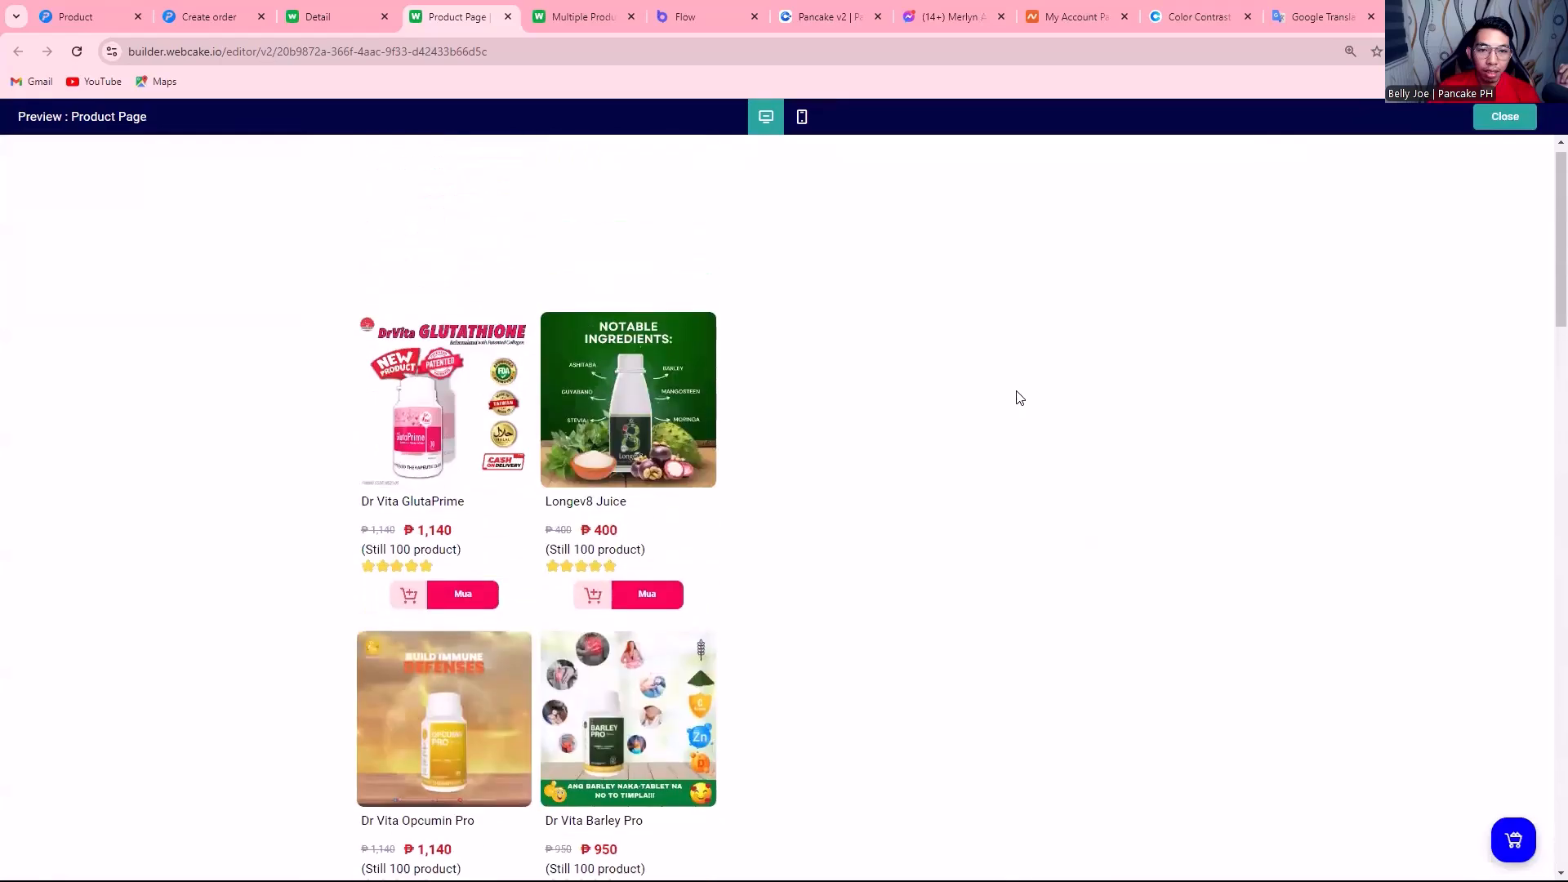
pyautogui.scroll(-15, 788, 403)
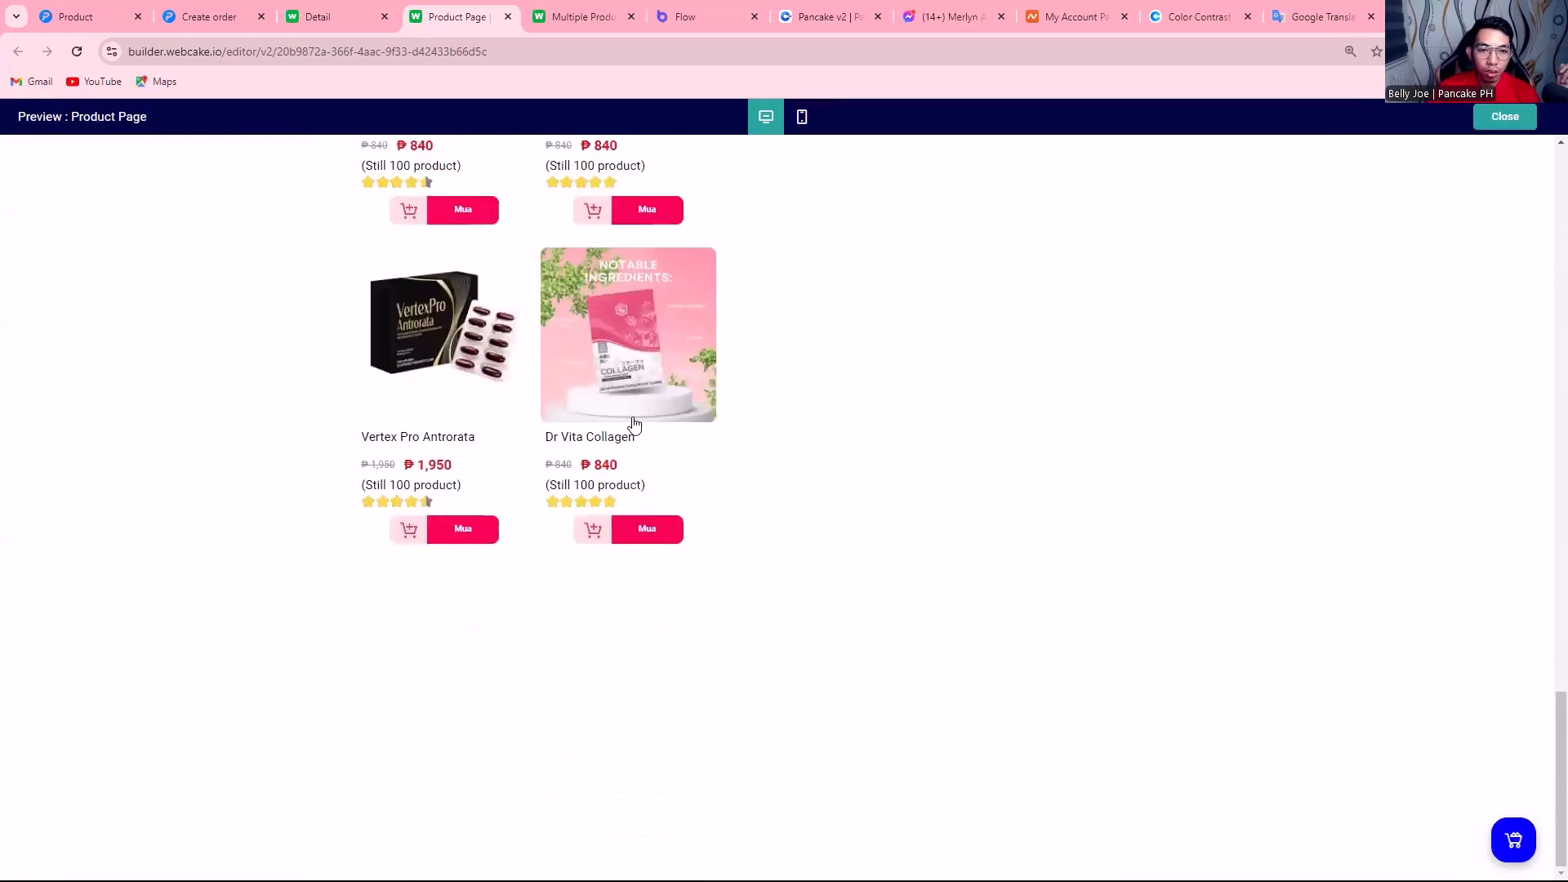
pyautogui.scroll(5, 630, 427)
pyautogui.scroll(10, 631, 339)
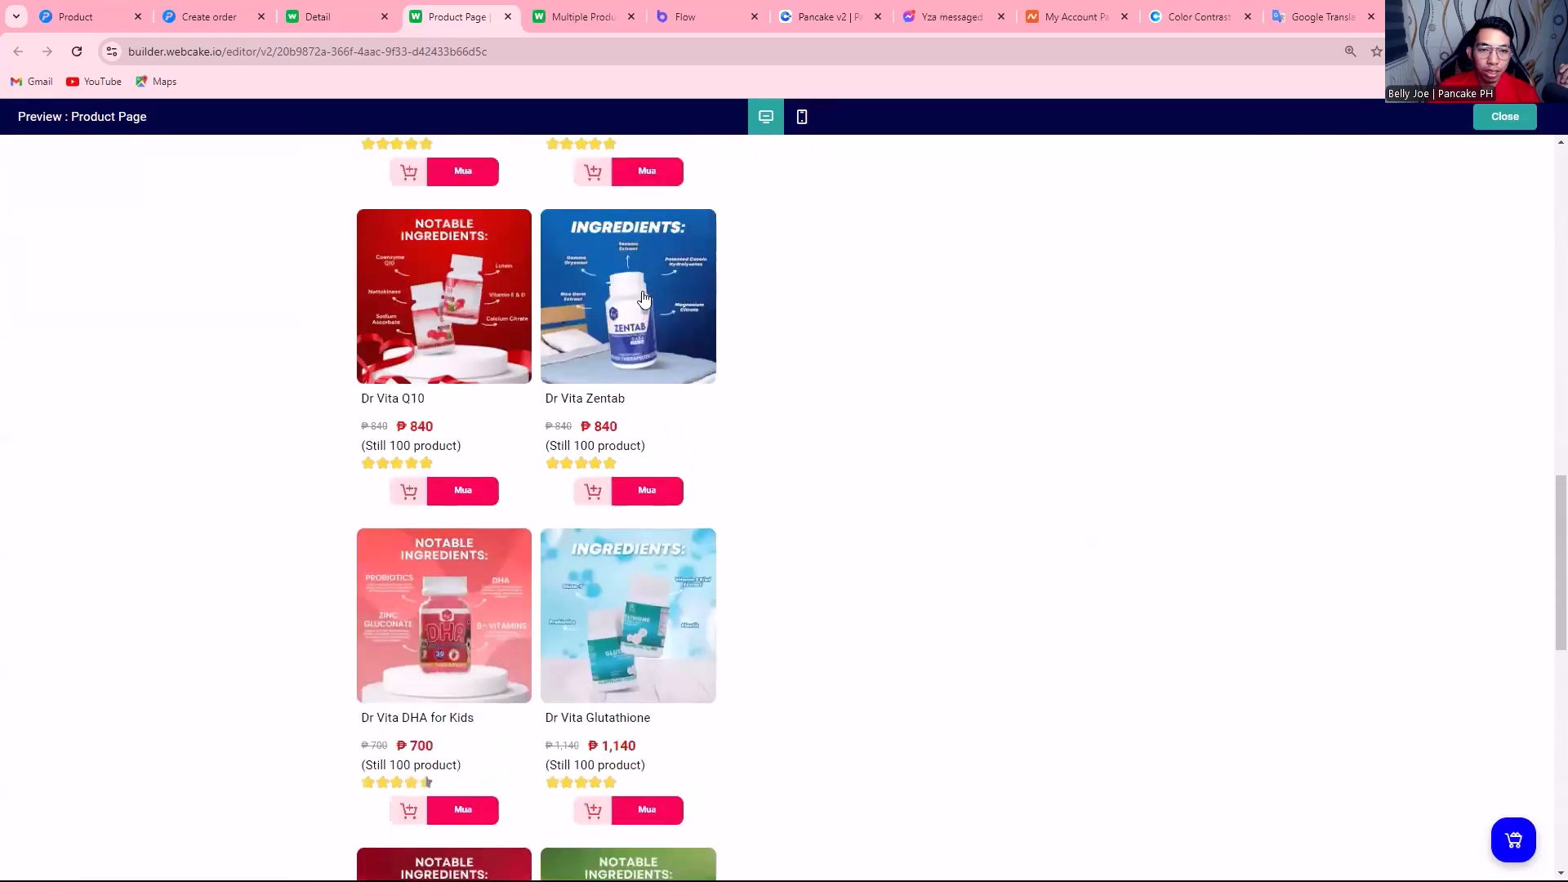
pyautogui.scroll(9, 627, 415)
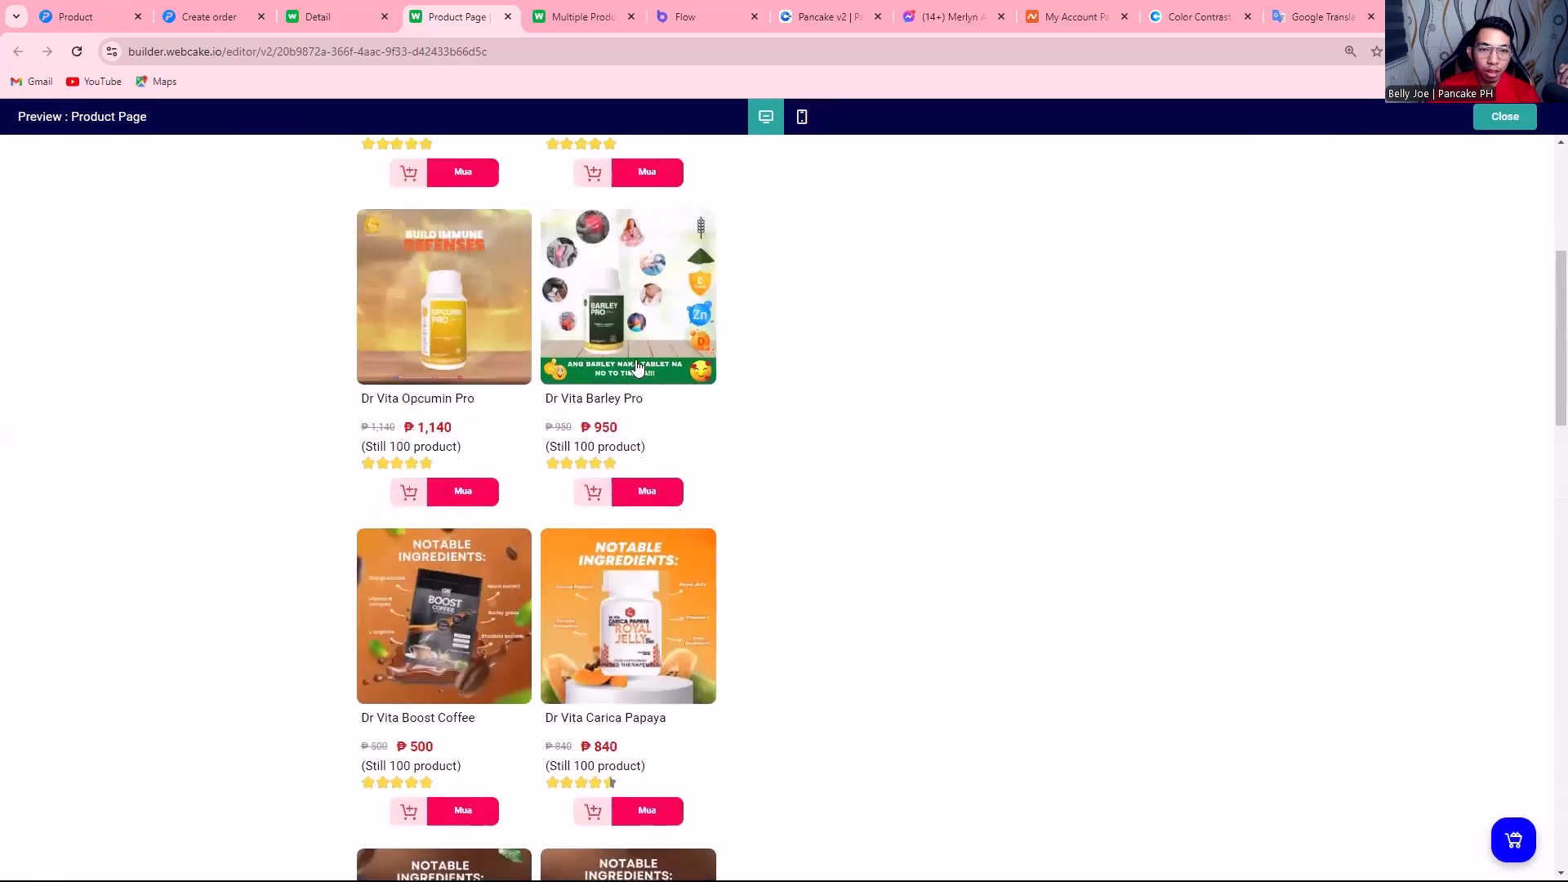
pyautogui.scroll(1, 635, 302)
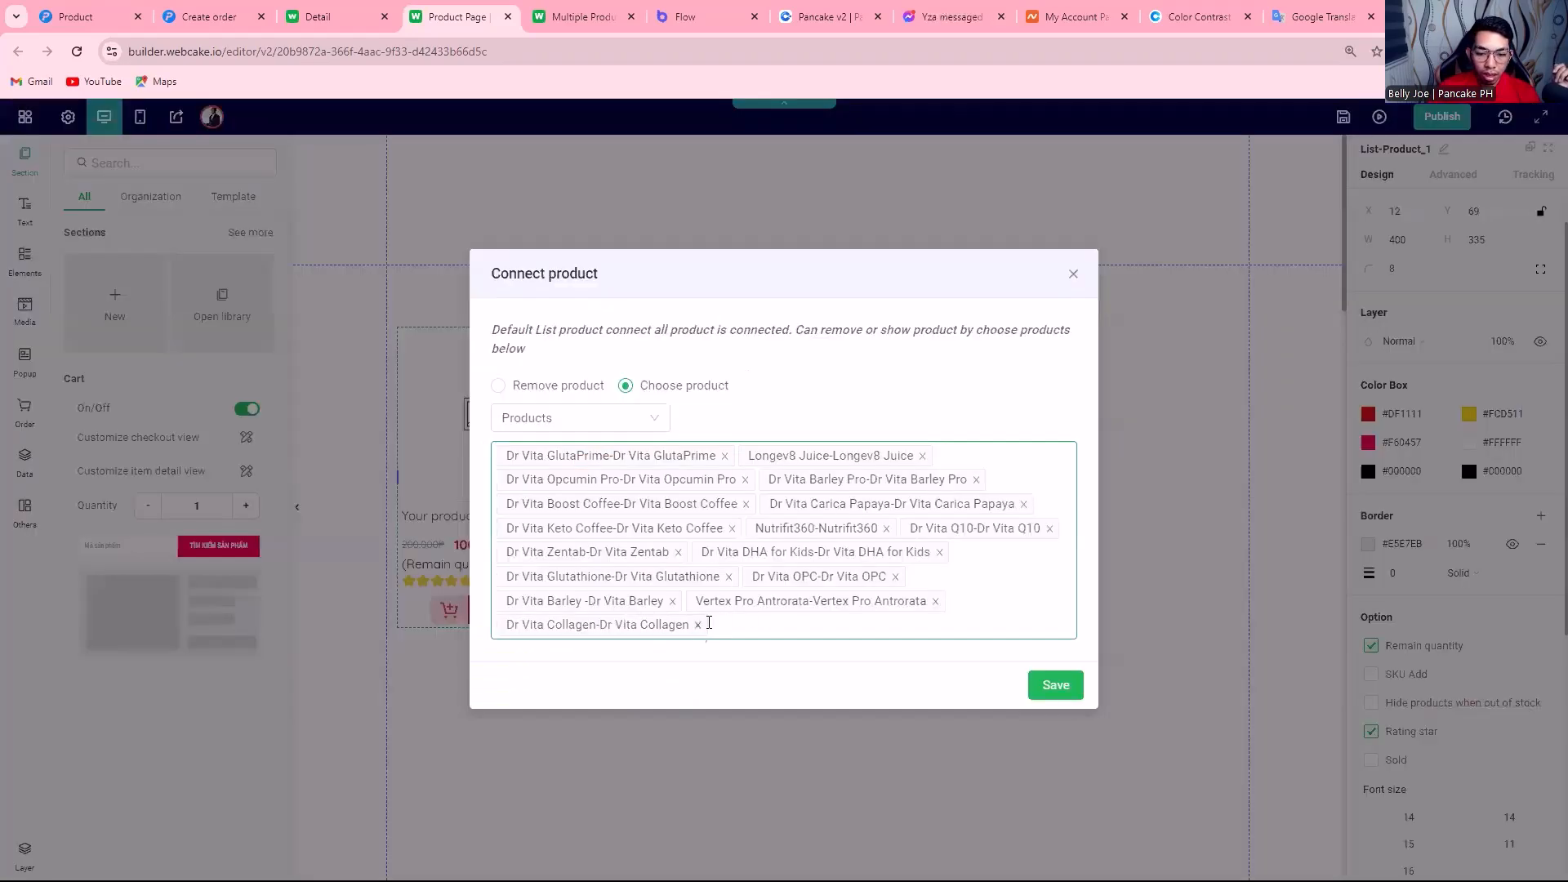
# Limit the product list's connected products to the eight from Dr Vita GlutaPrime through Nutrifit360, removing the rest, and save the selection.
pyautogui.click(699, 624)
pyautogui.click(935, 612)
pyautogui.click(673, 613)
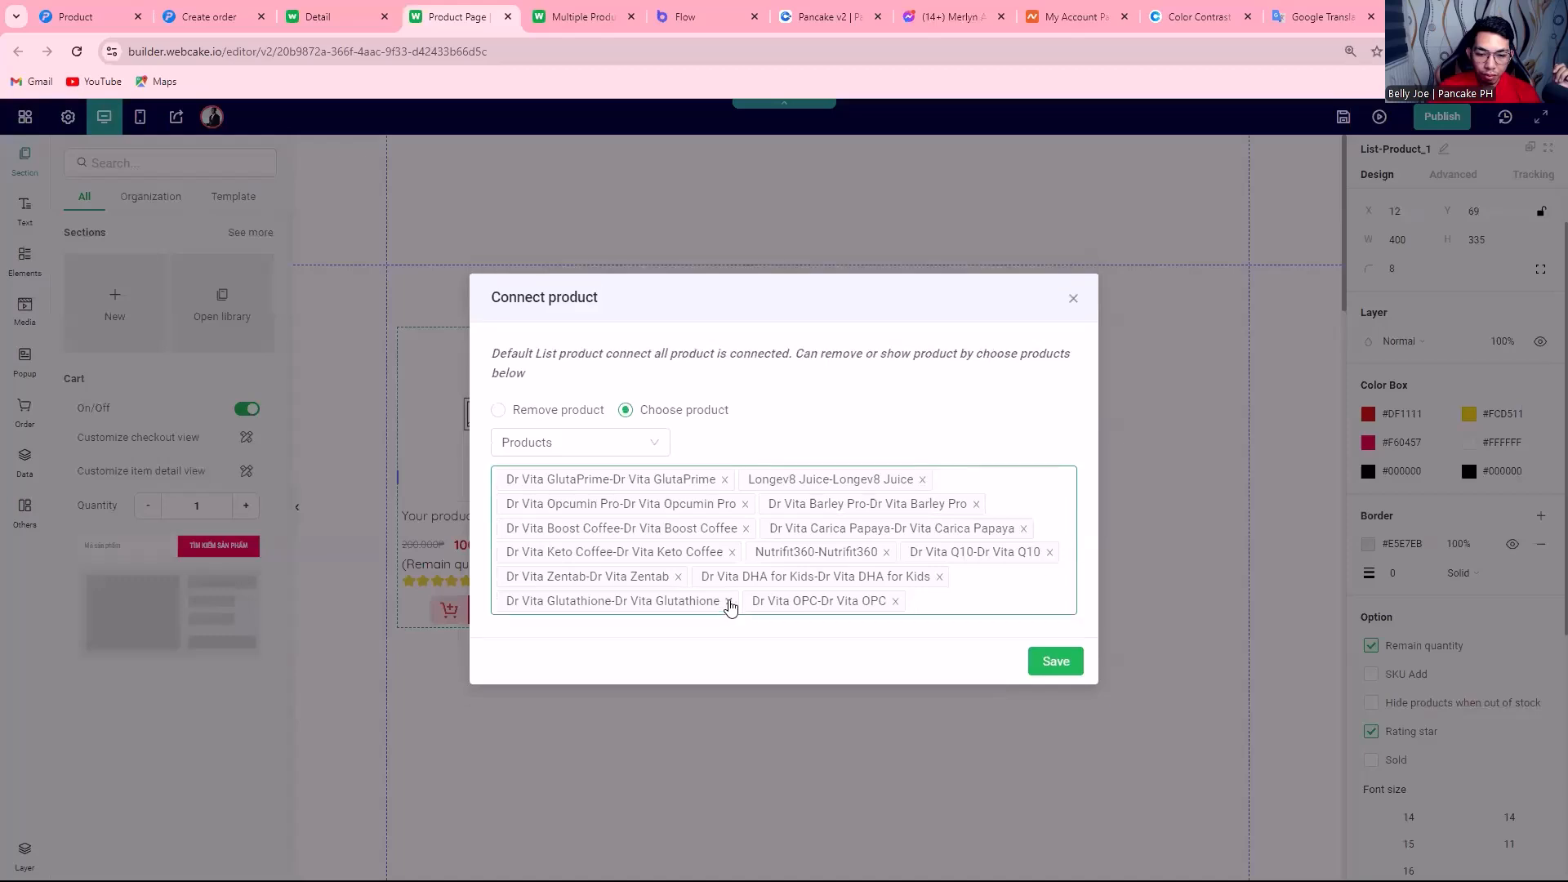
pyautogui.click(727, 602)
pyautogui.click(650, 602)
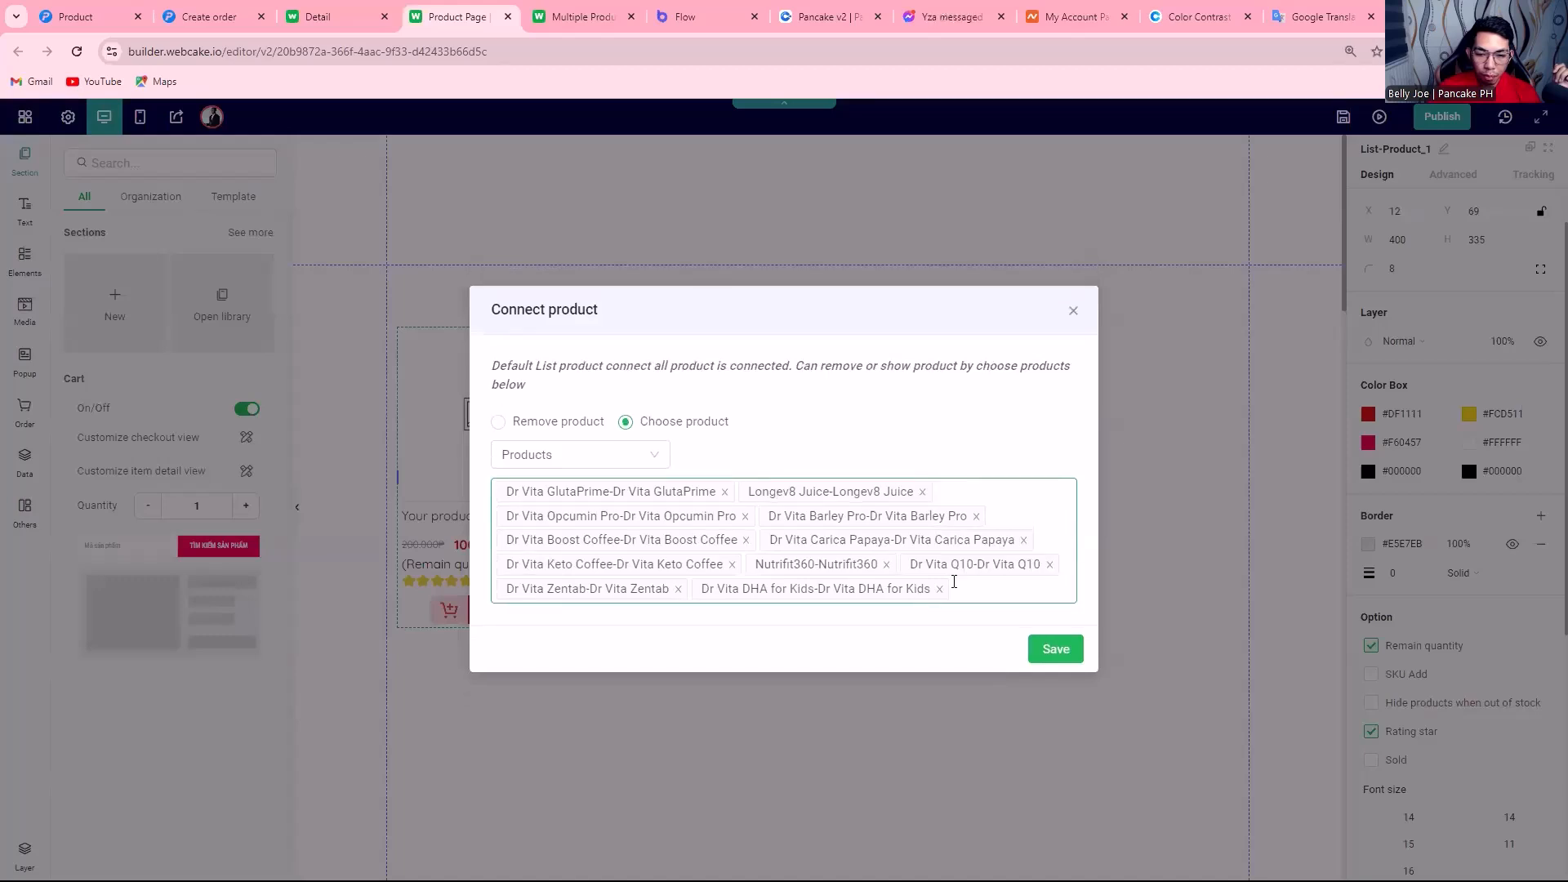
pyautogui.click(938, 589)
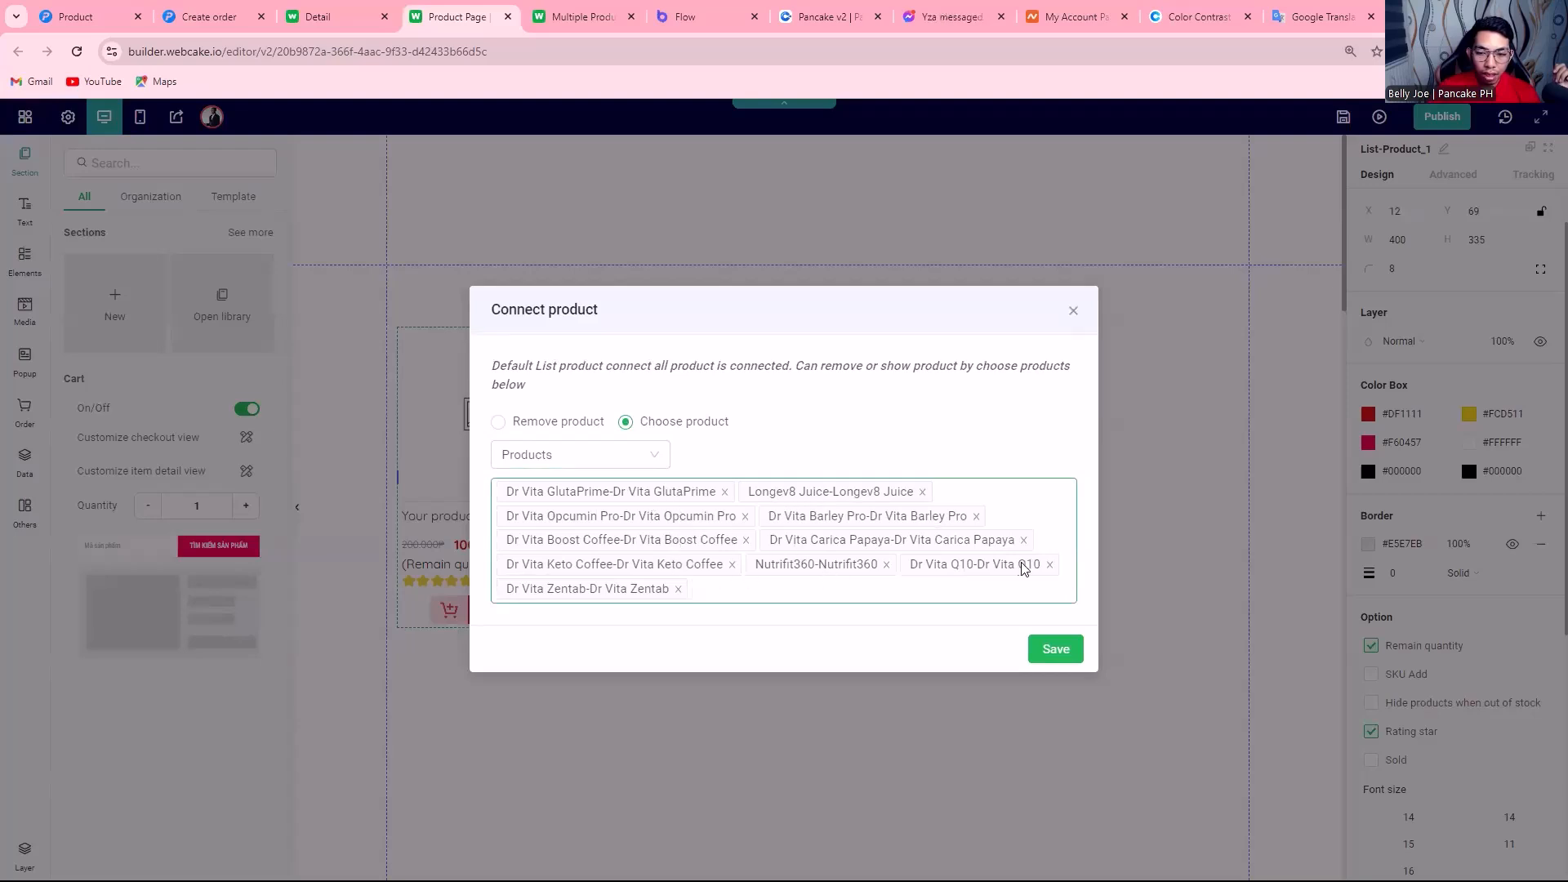
pyautogui.click(1050, 566)
pyautogui.click(678, 589)
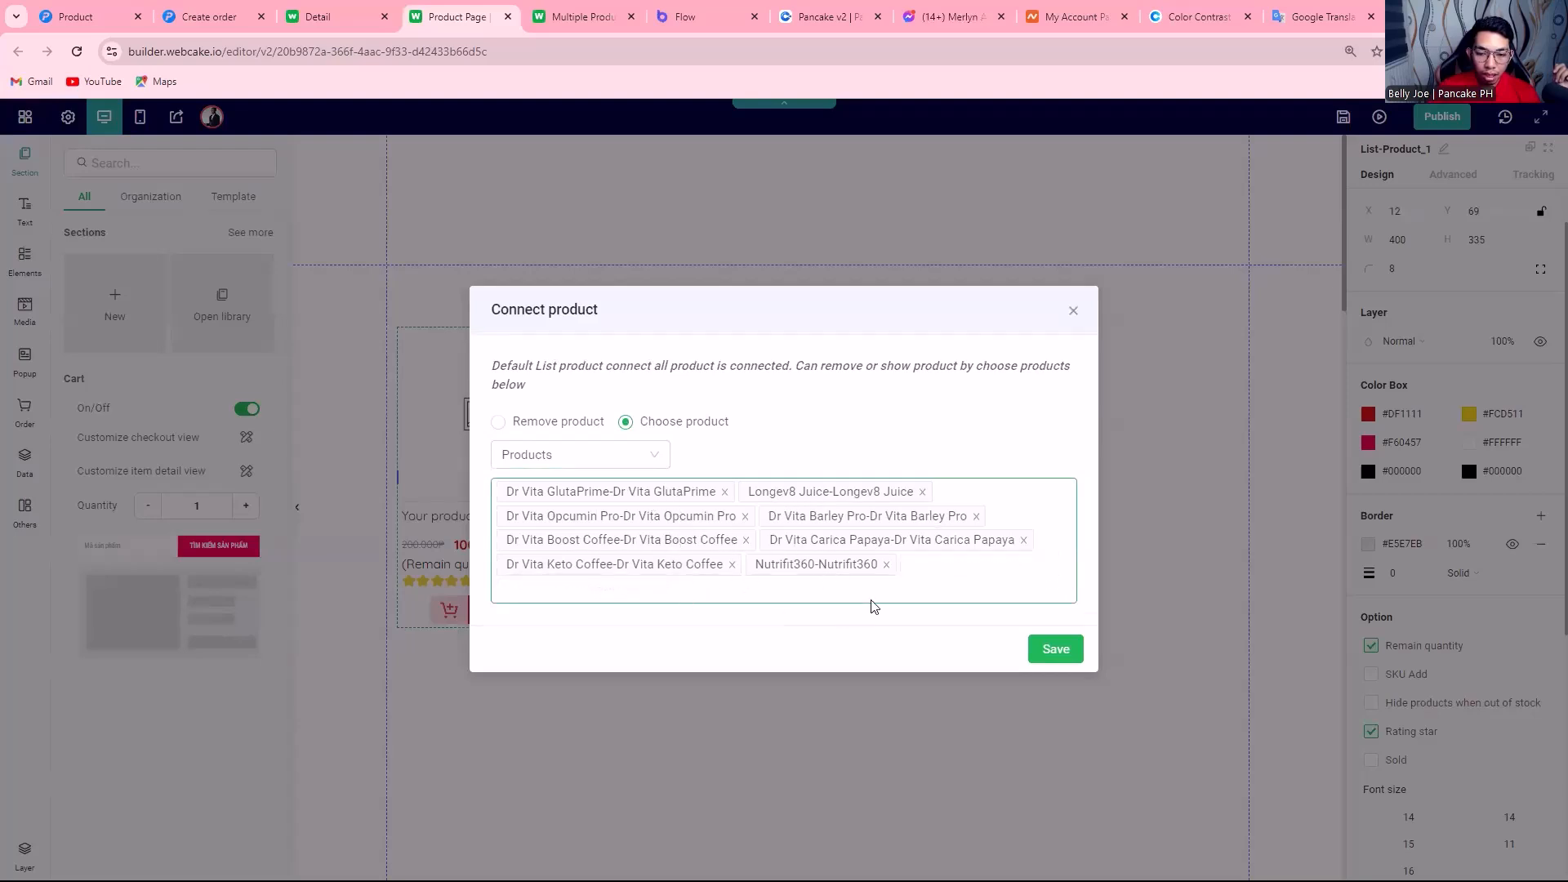
pyautogui.click(1055, 637)
# Duplicate the product list beside the original at about X 480, Y 69, and clear all connected products from the copy.
pyautogui.click(567, 309)
pyautogui.moveTo(717, 445); pyautogui.dragTo(1051, 441)
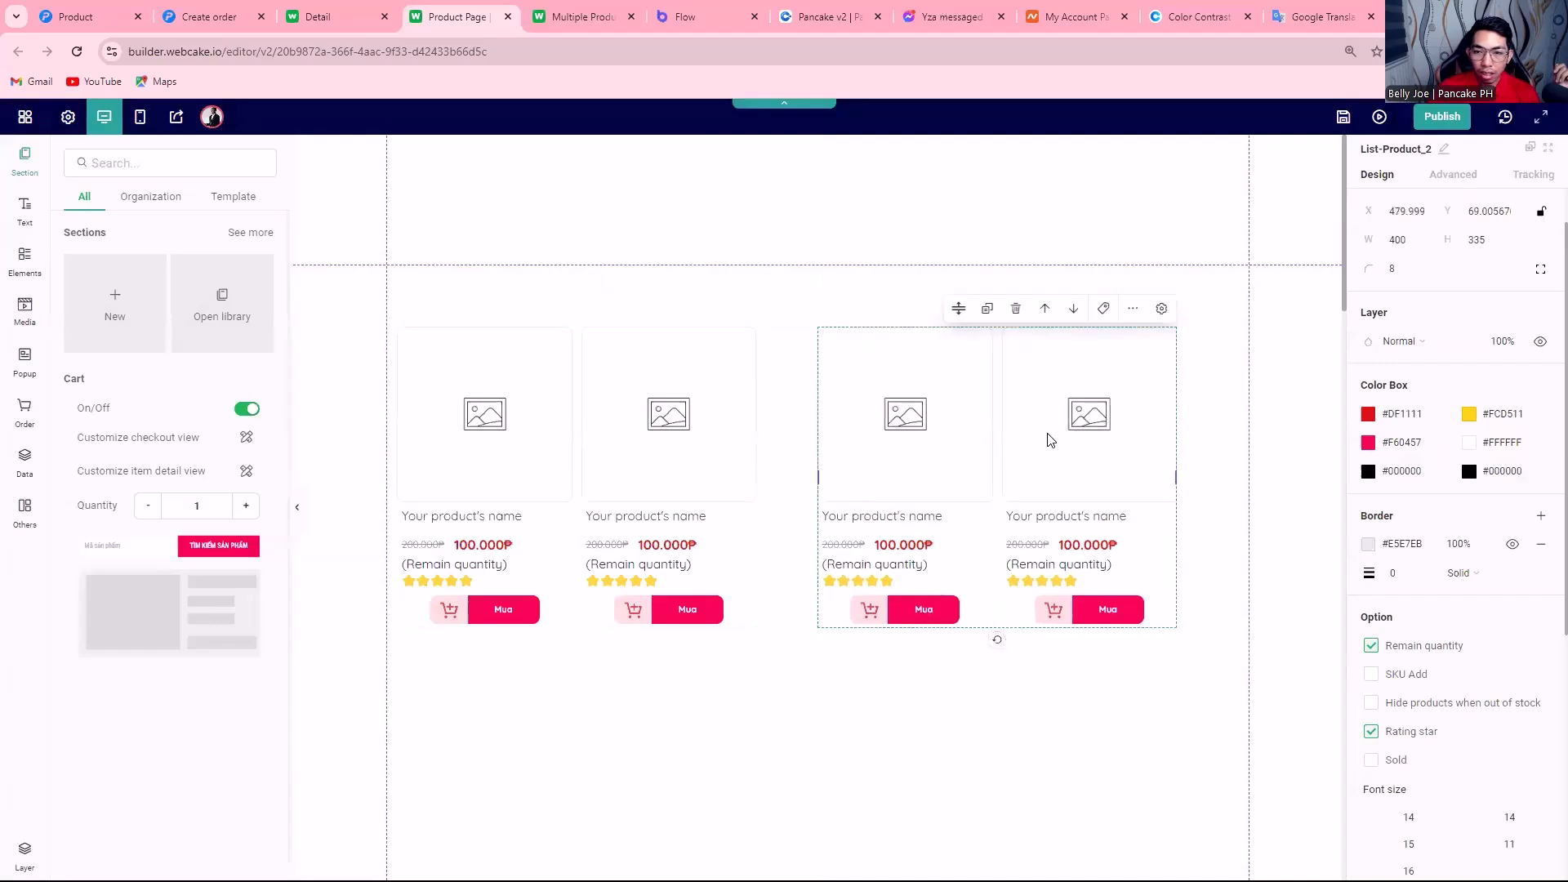
pyautogui.click(1103, 308)
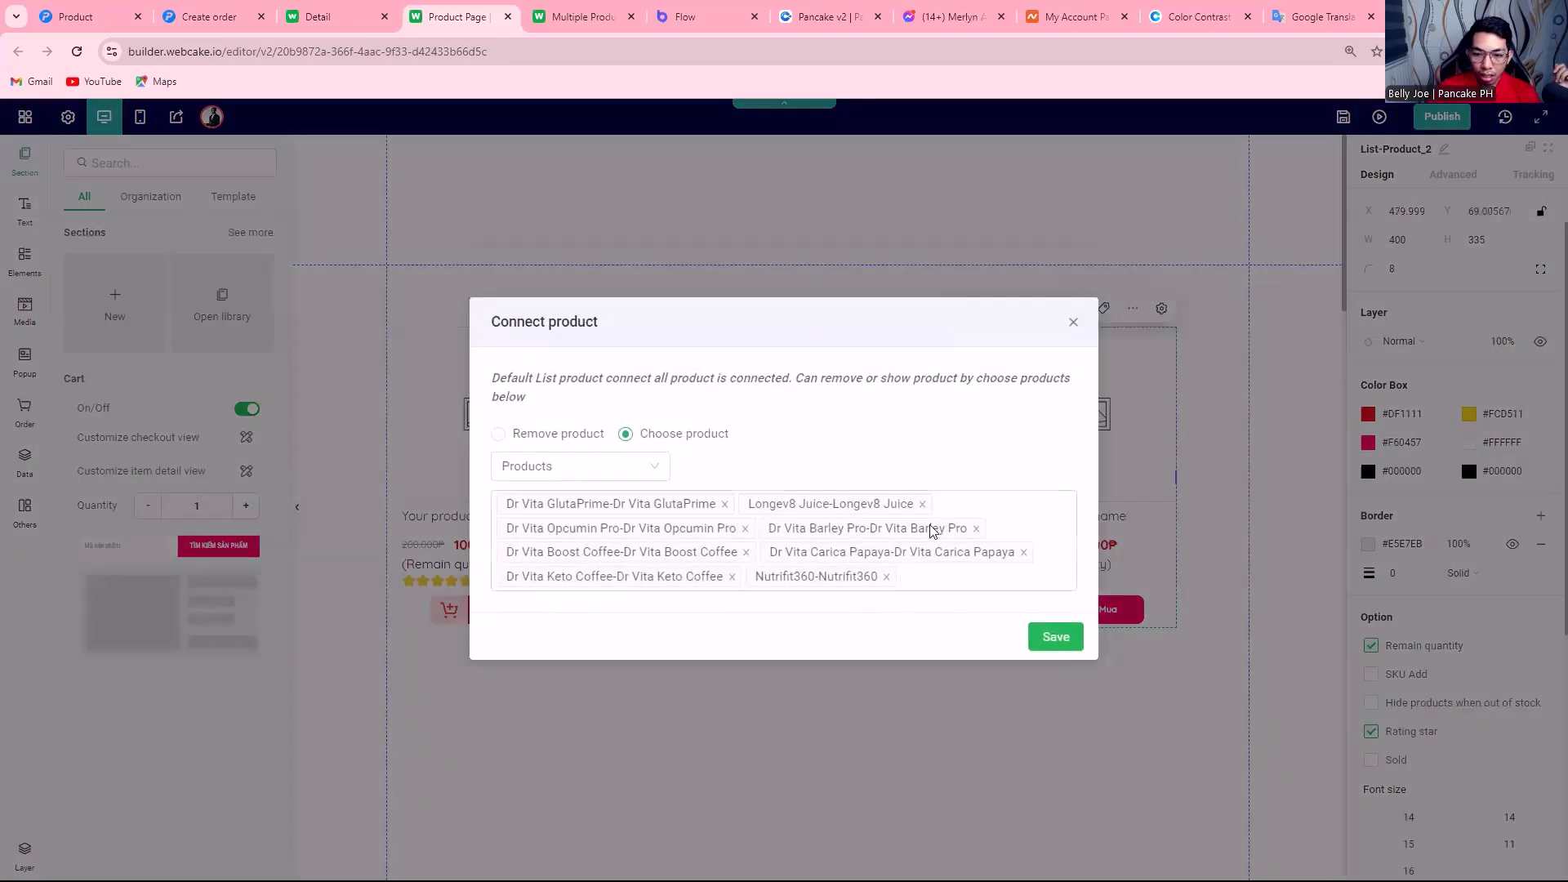
pyautogui.click(723, 504)
pyautogui.click(681, 504)
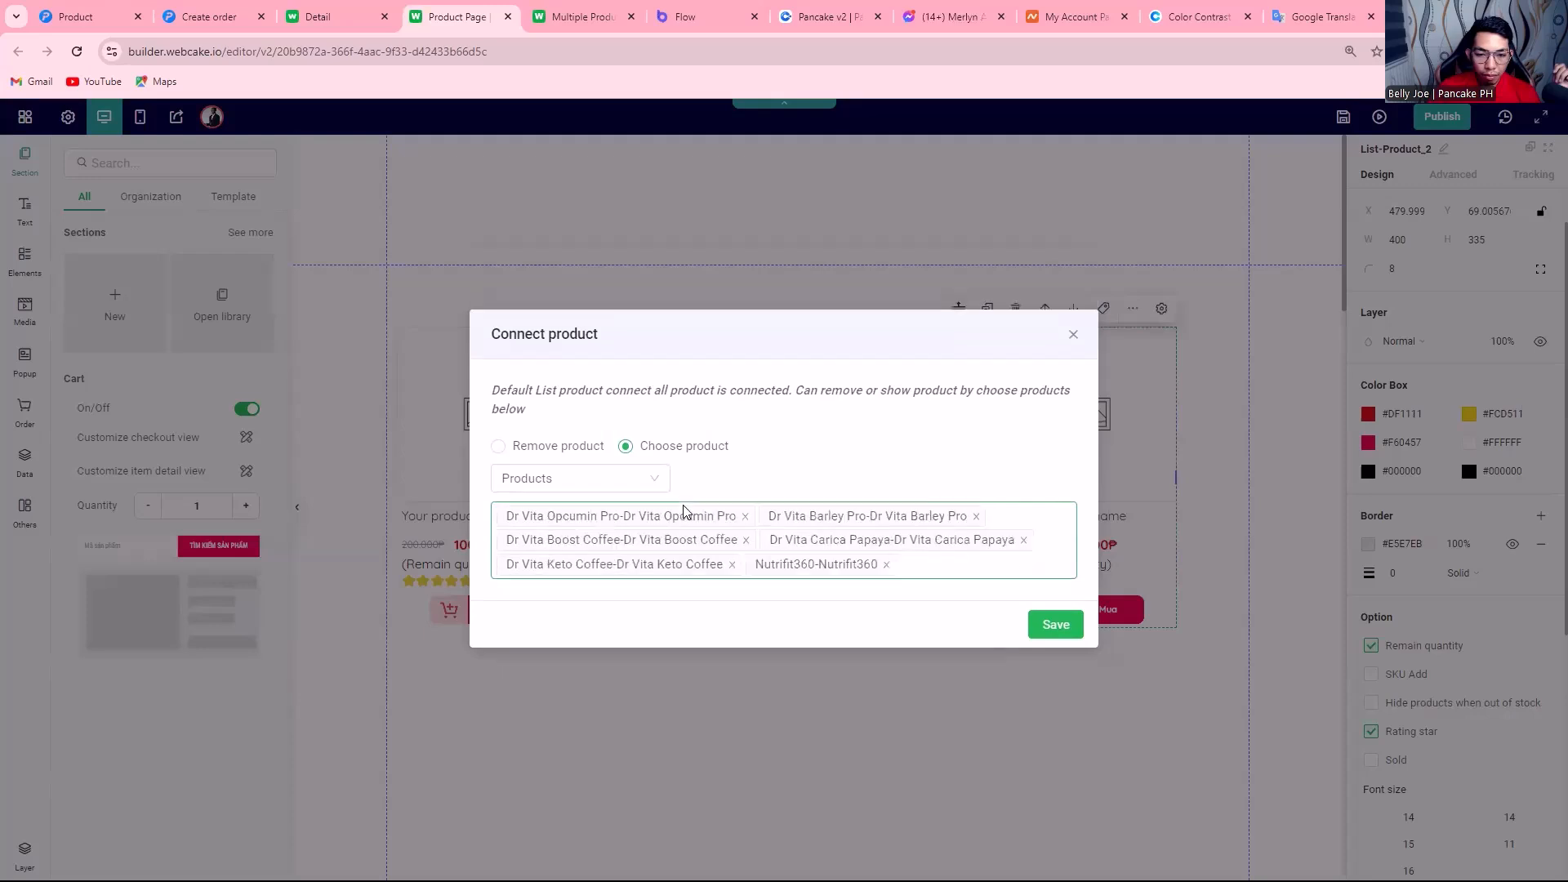
pyautogui.click(744, 517)
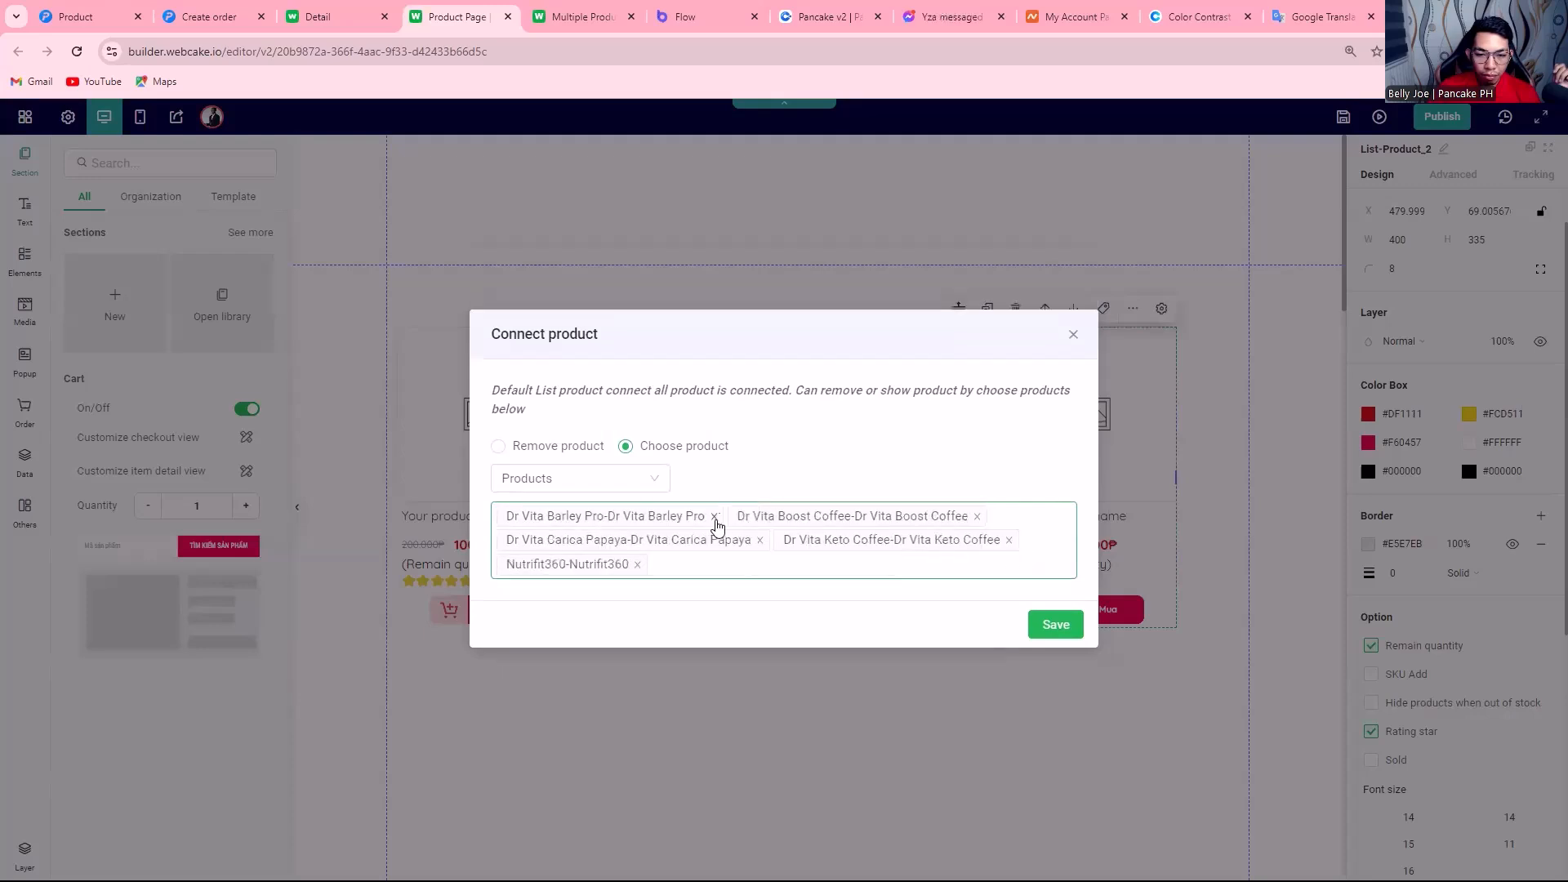
pyautogui.click(713, 517)
pyautogui.click(745, 529)
pyautogui.click(761, 530)
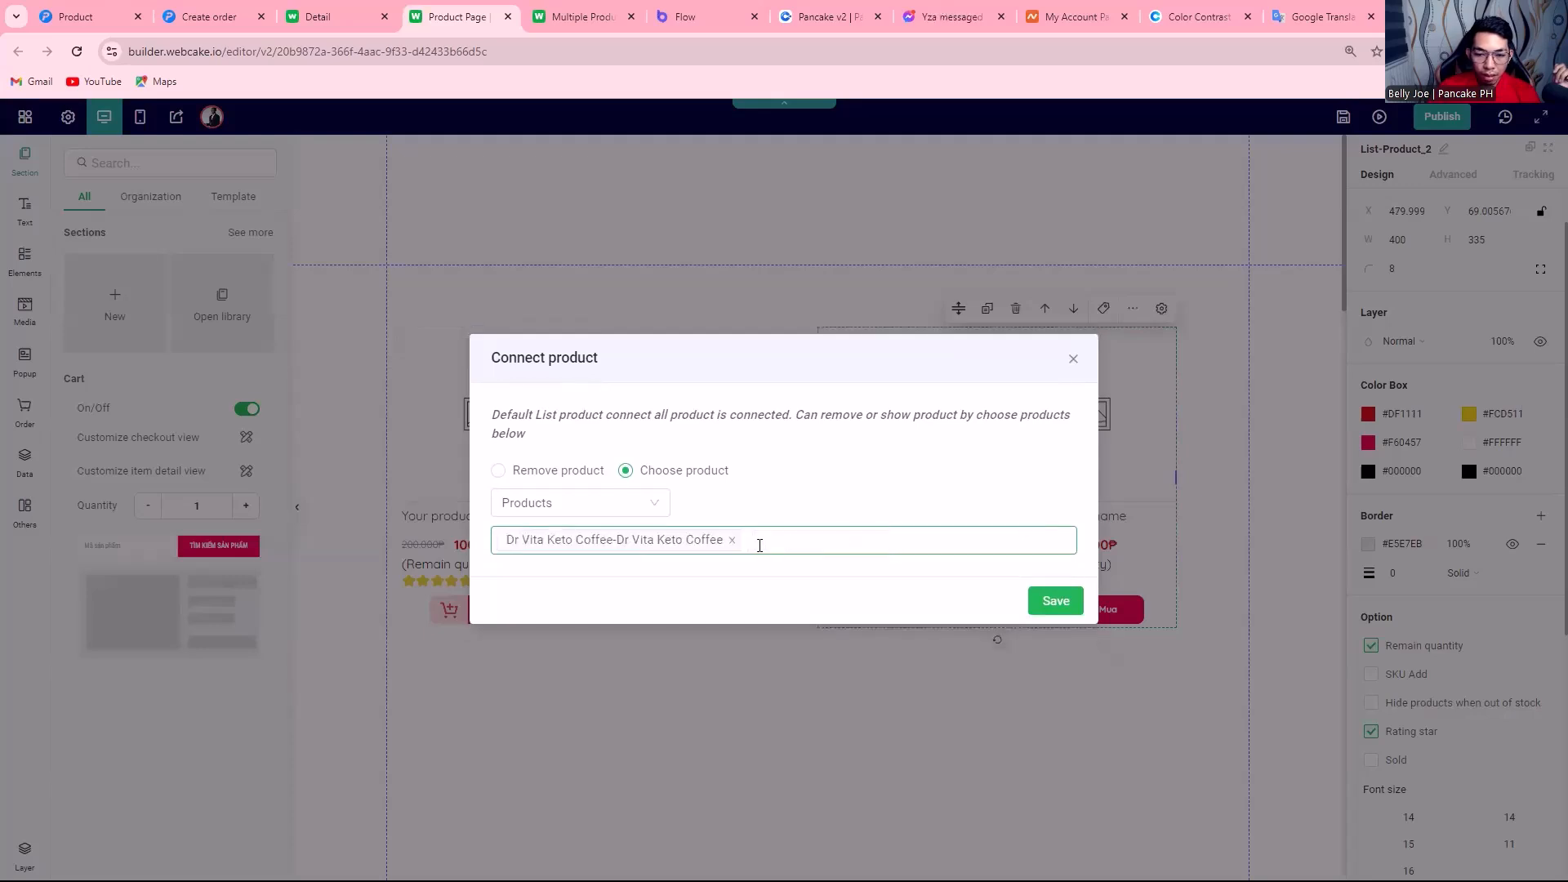
pyautogui.click(732, 539)
pyautogui.click(726, 540)
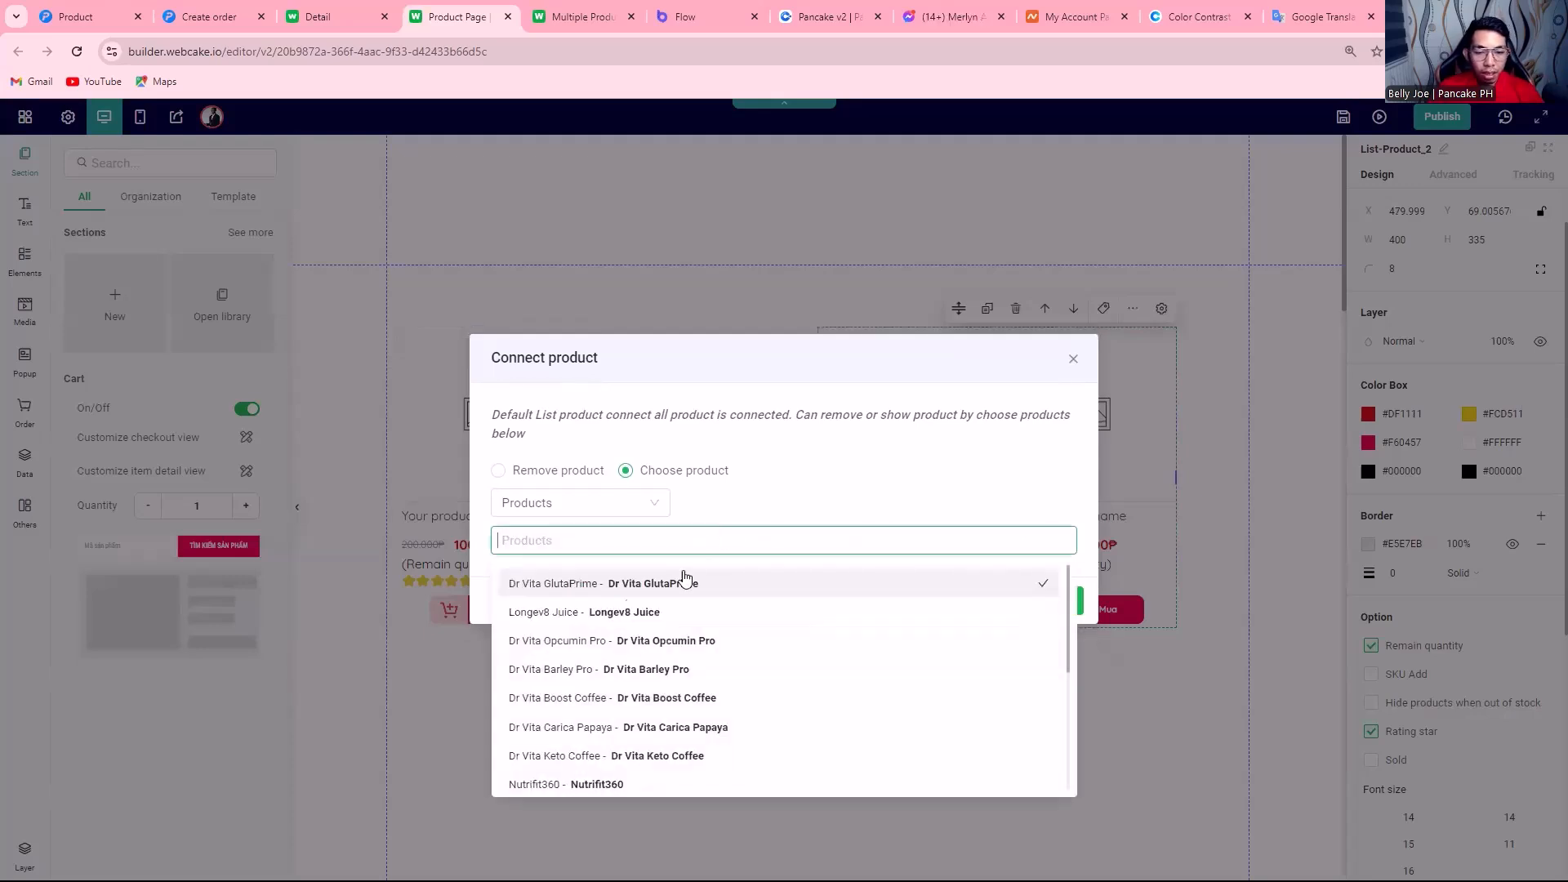
# Connect Dr Vita Q10, Zentab, DHA for Kids, Glutathione, OPC, Barley, Vertex Pro Antrorata and Dr Vita Collagen to the second list, saving the selection.
pyautogui.scroll(-3, 789, 678)
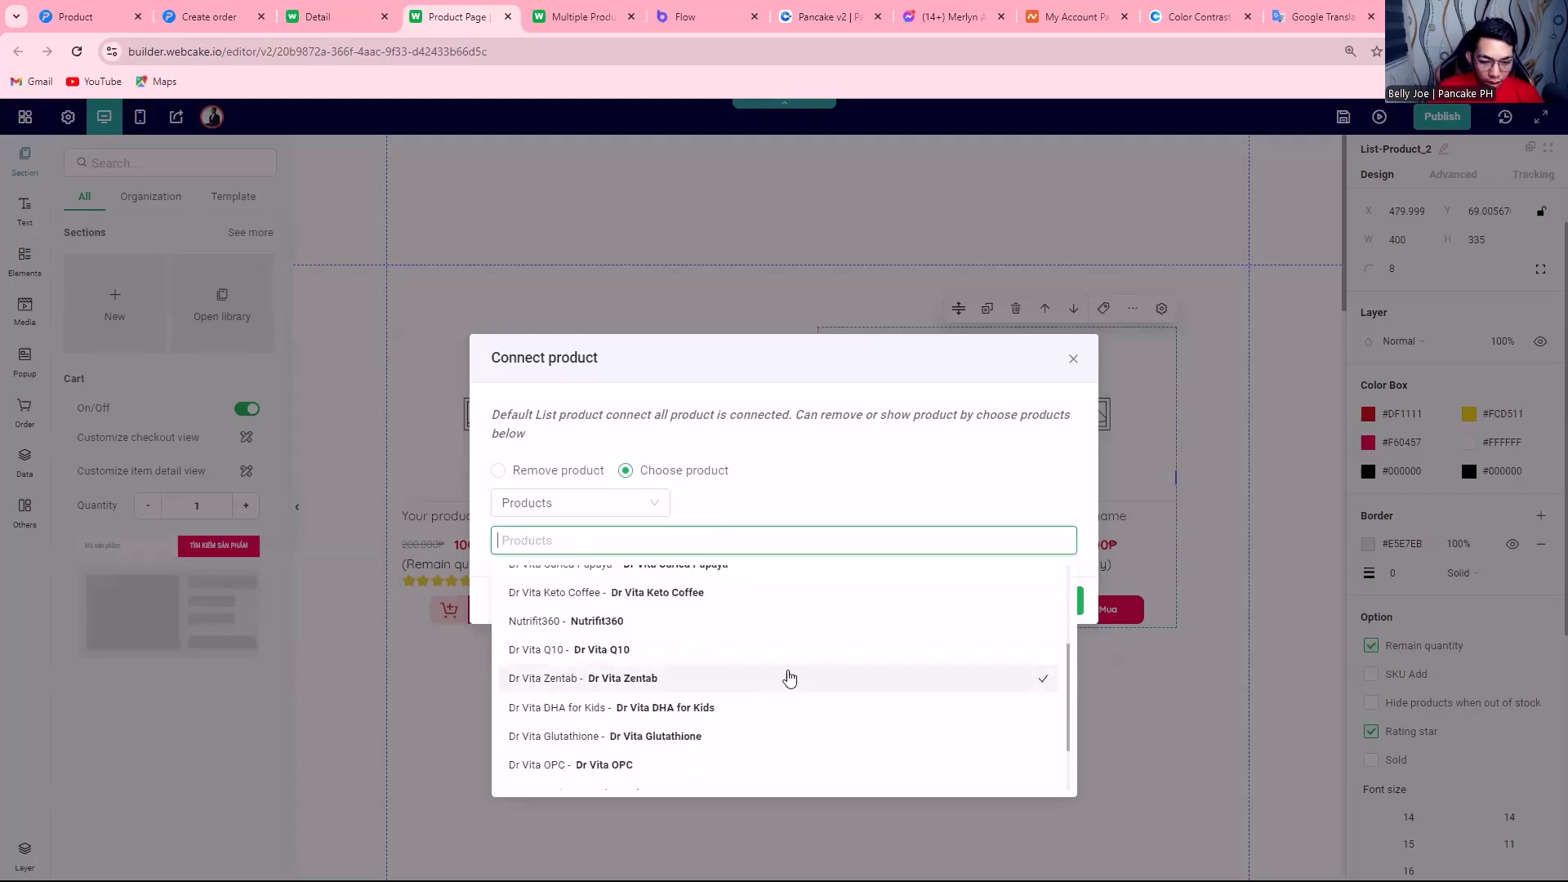
pyautogui.click(664, 651)
pyautogui.click(668, 678)
pyautogui.click(688, 707)
pyautogui.click(690, 749)
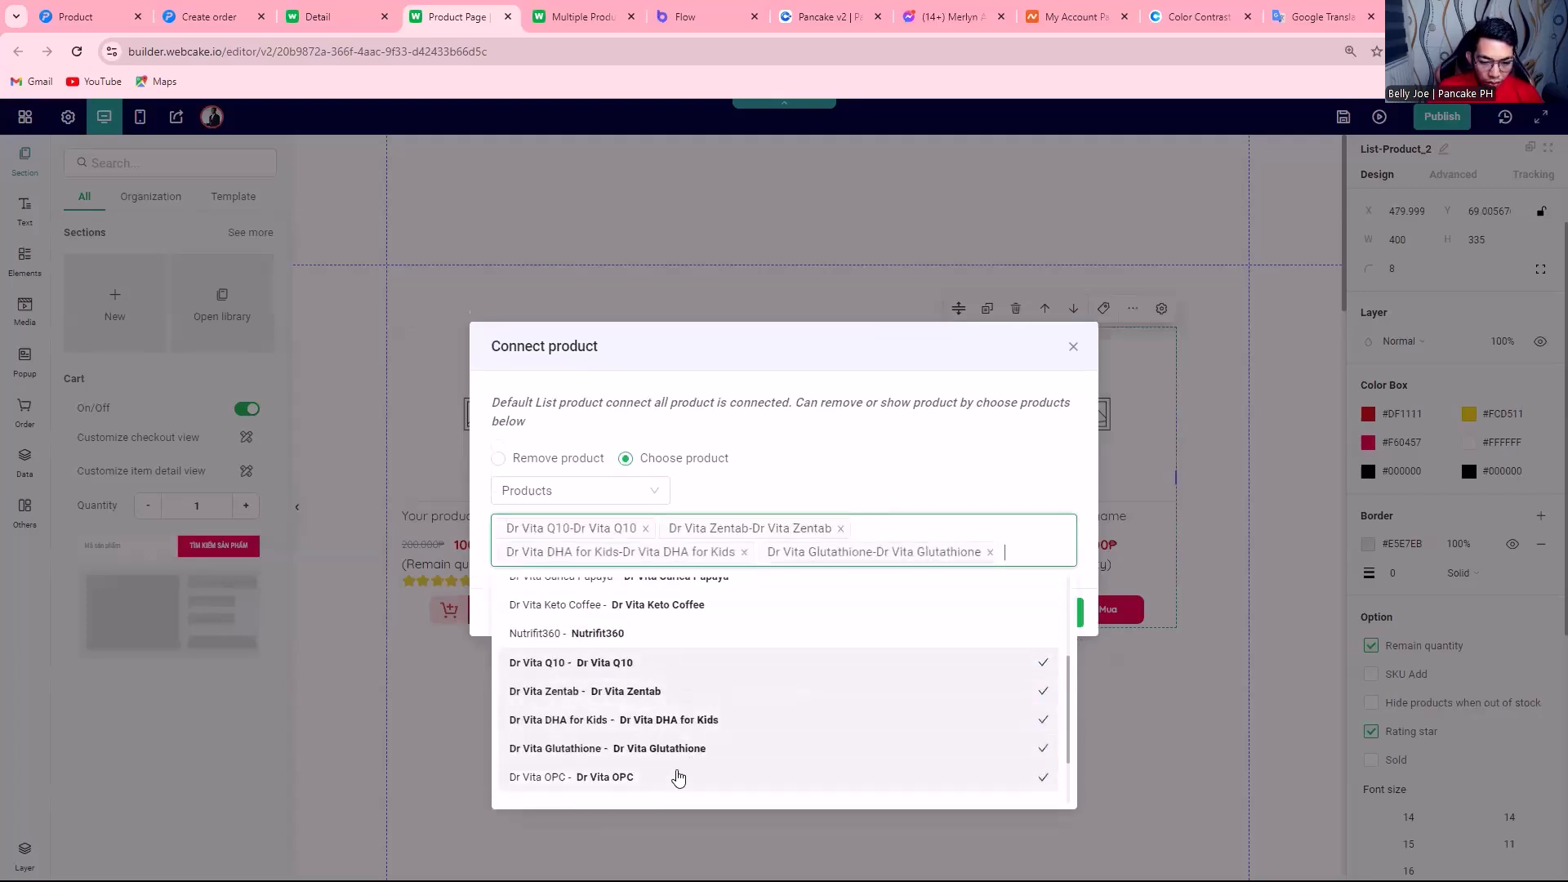
pyautogui.click(690, 776)
pyautogui.click(690, 764)
pyautogui.click(690, 782)
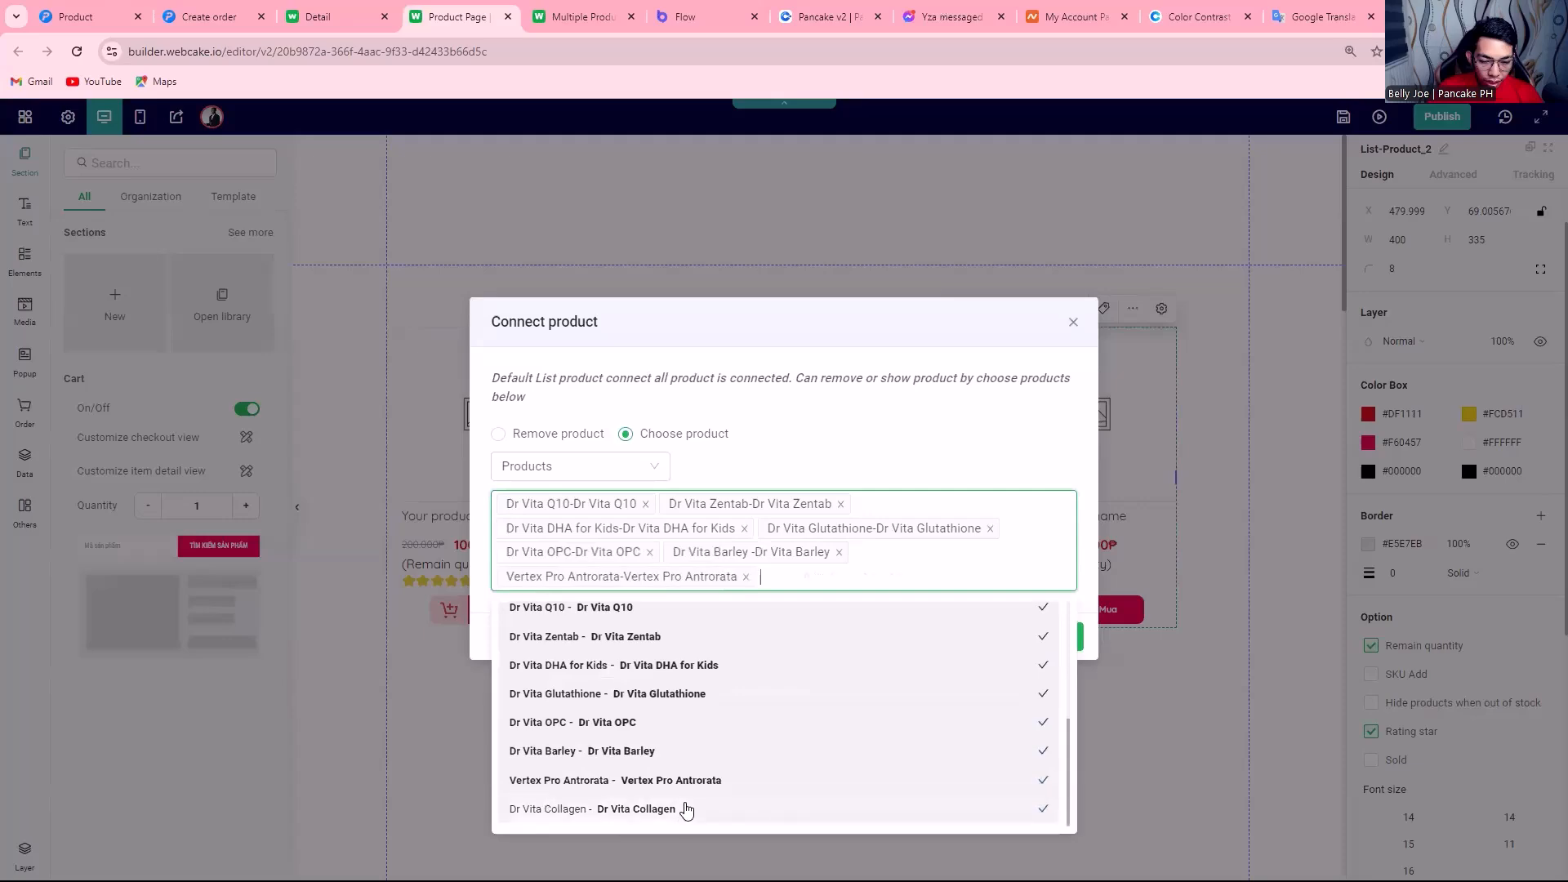
pyautogui.click(686, 811)
pyautogui.click(1065, 637)
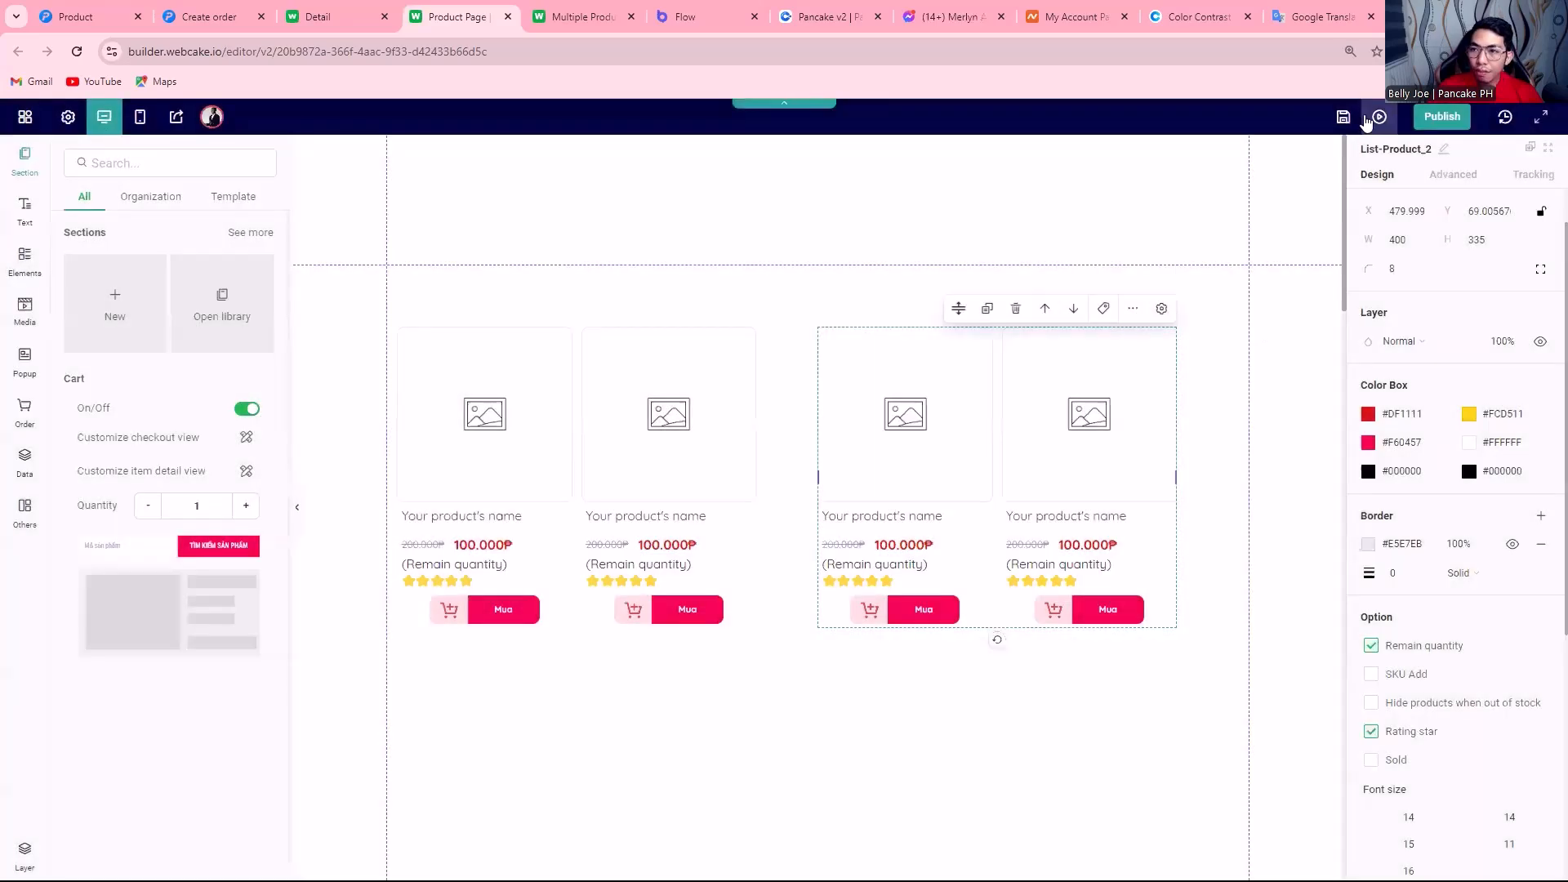
# Save Product Page, preview the two side-by-side product lists and close the preview.
pyautogui.click(1342, 118)
pyautogui.click(1379, 117)
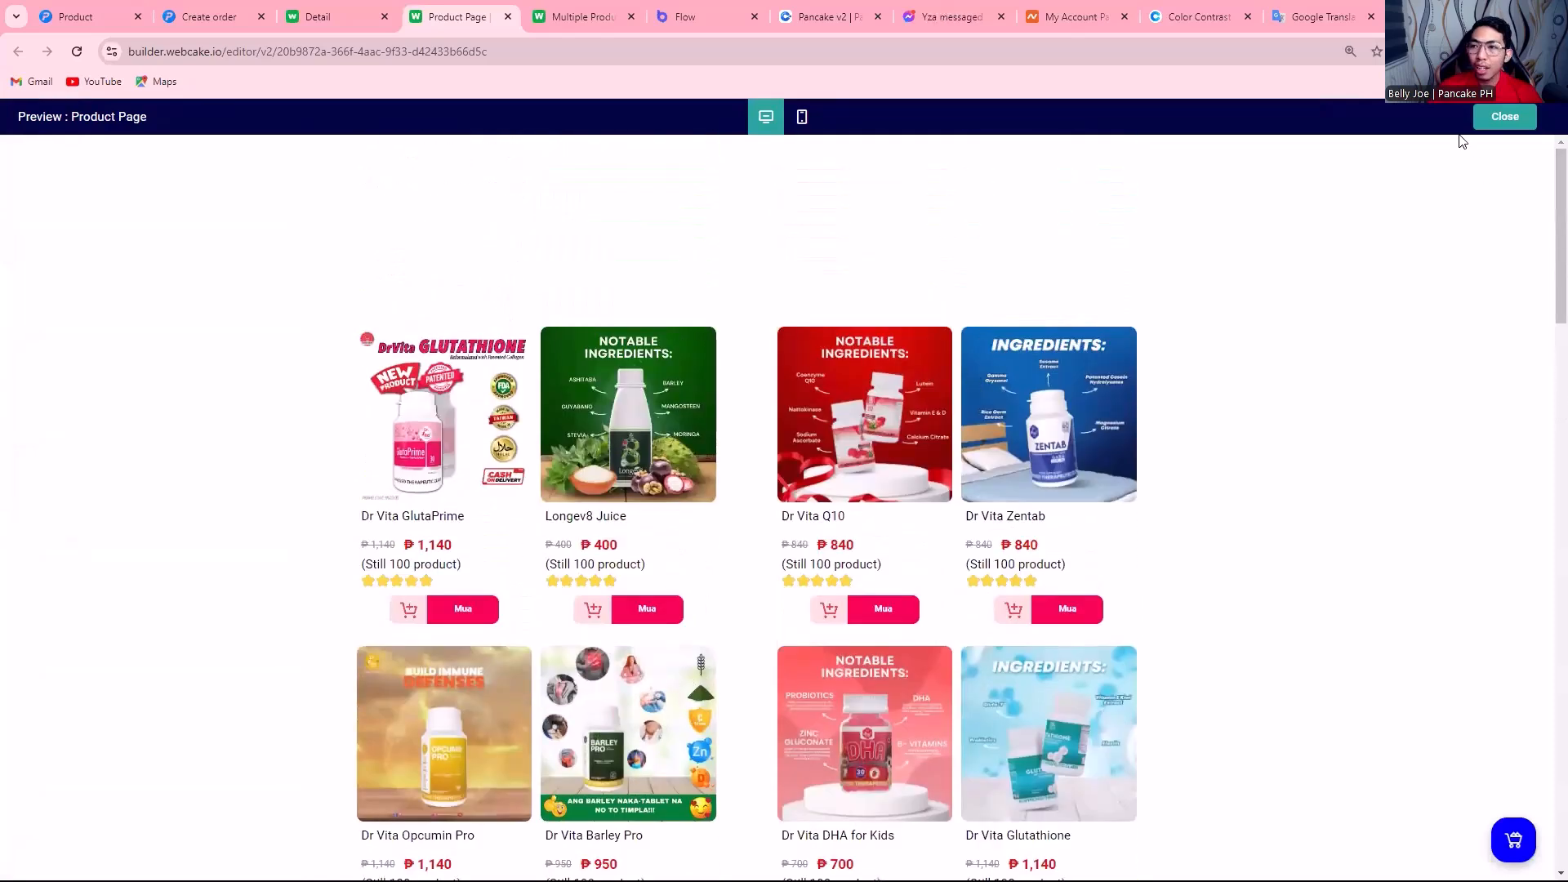
pyautogui.click(1506, 117)
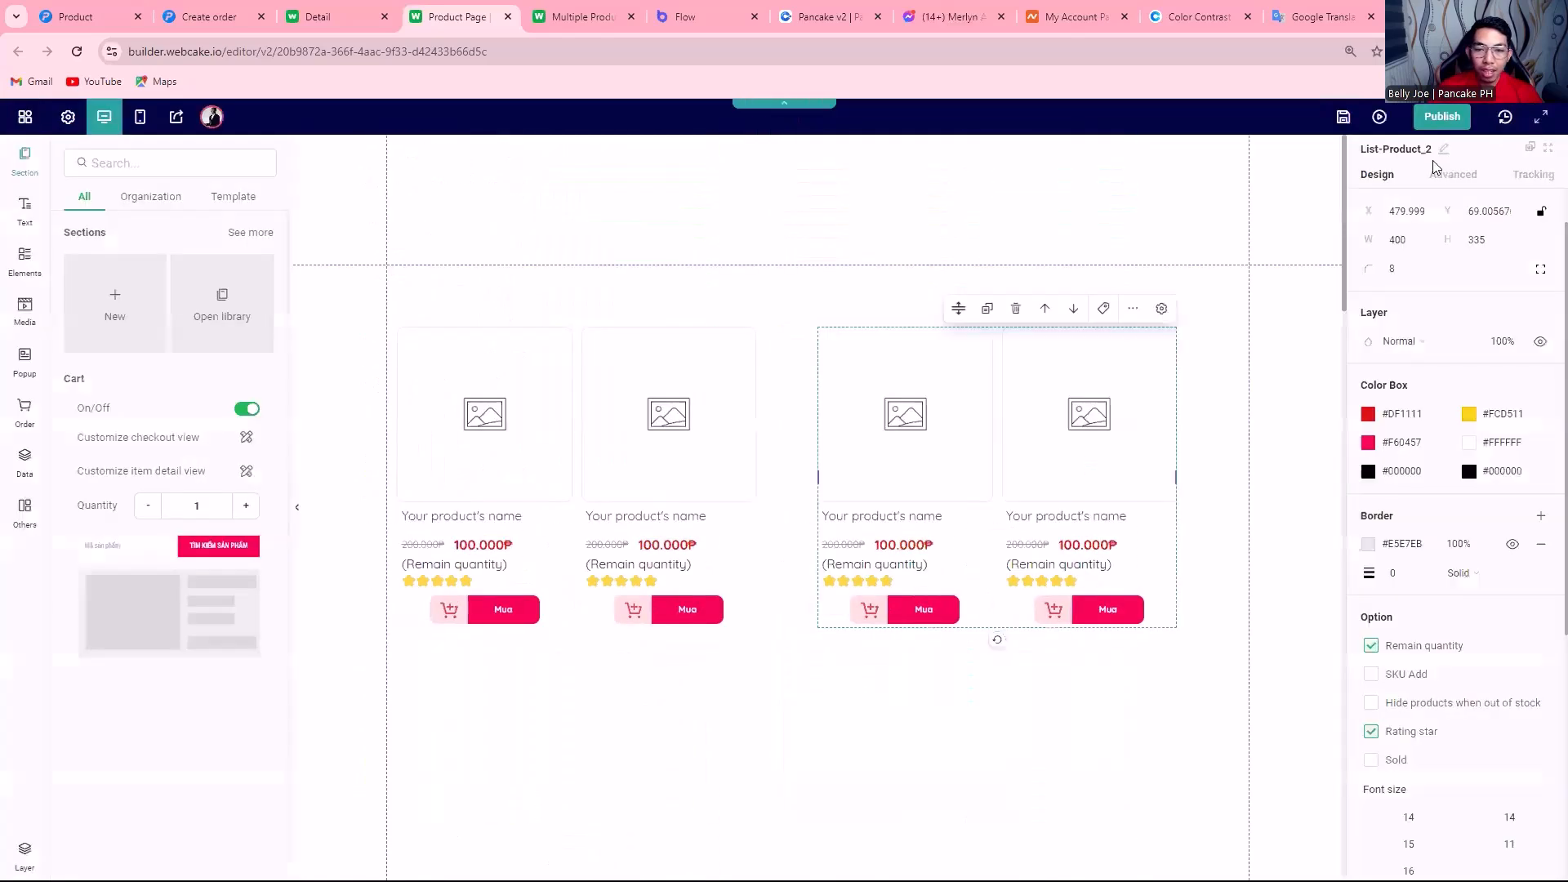
# Move the second product list closer to the first and centre both lists horizontally in the section.
pyautogui.moveTo(923, 433); pyautogui.dragTo(888, 434)
pyautogui.moveTo(620, 288); pyautogui.dragTo(897, 451)
pyautogui.moveTo(890, 438); pyautogui.dragTo(935, 439)
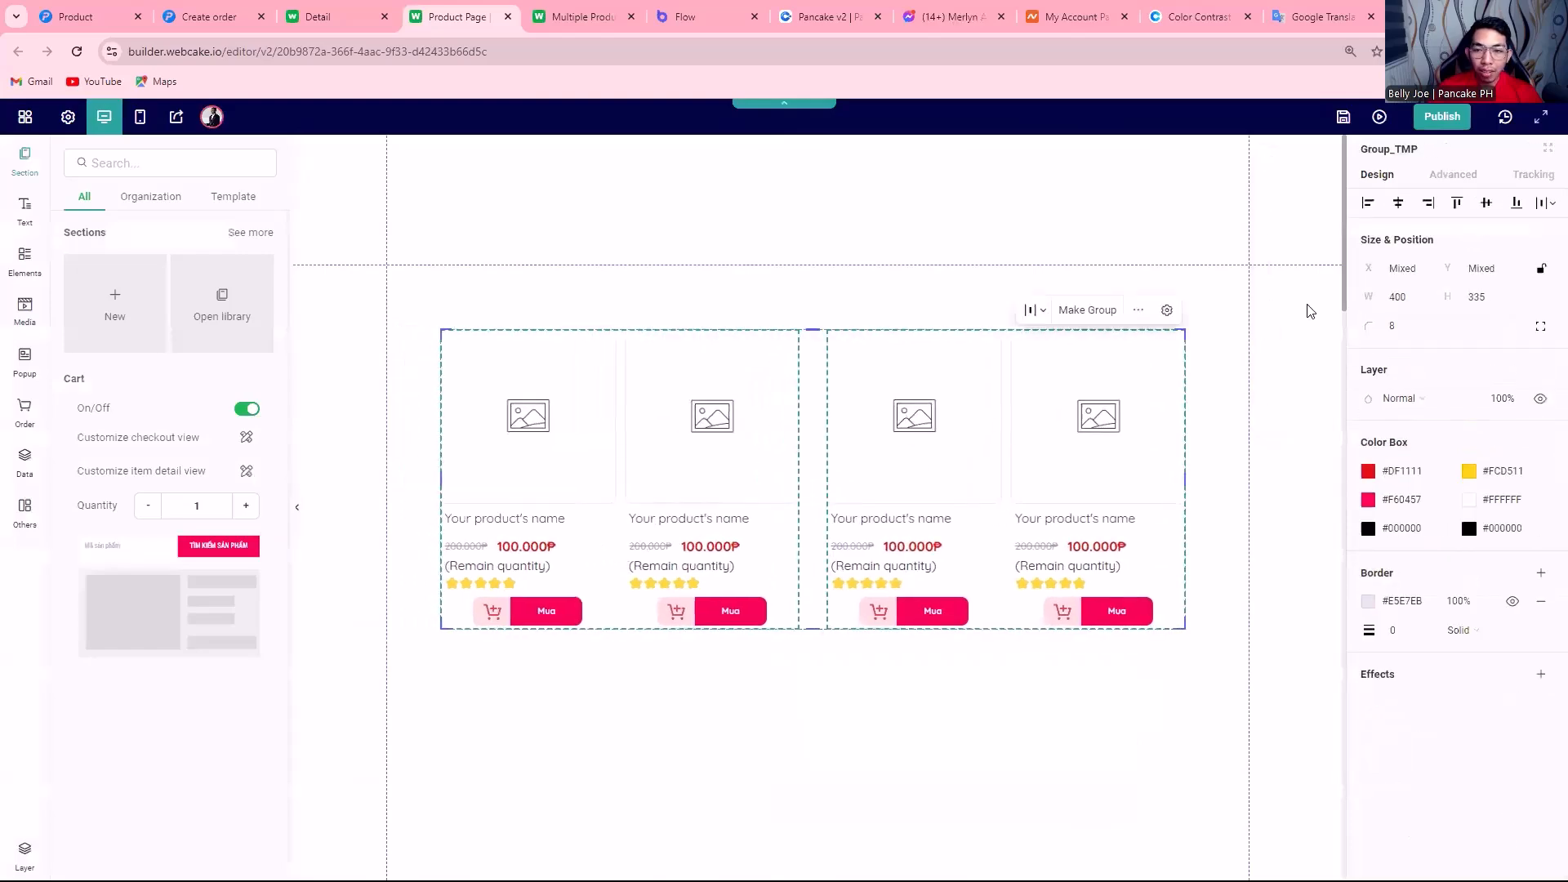
pyautogui.click(1398, 204)
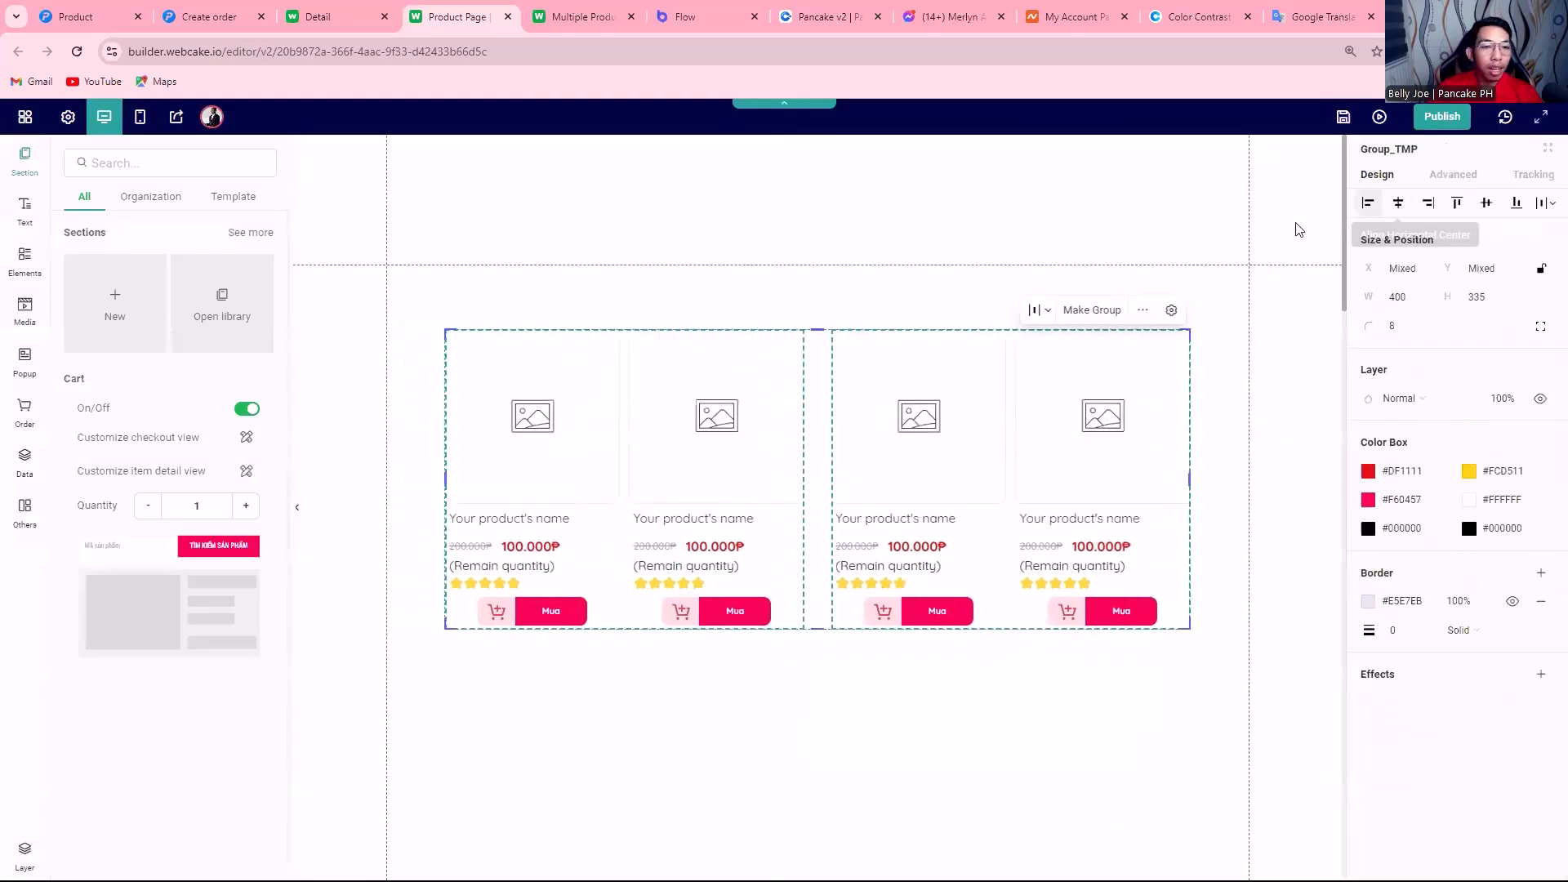
# Add the Footer_07 template section from the Footer category to Product Page.
pyautogui.click(247, 232)
pyautogui.click(529, 240)
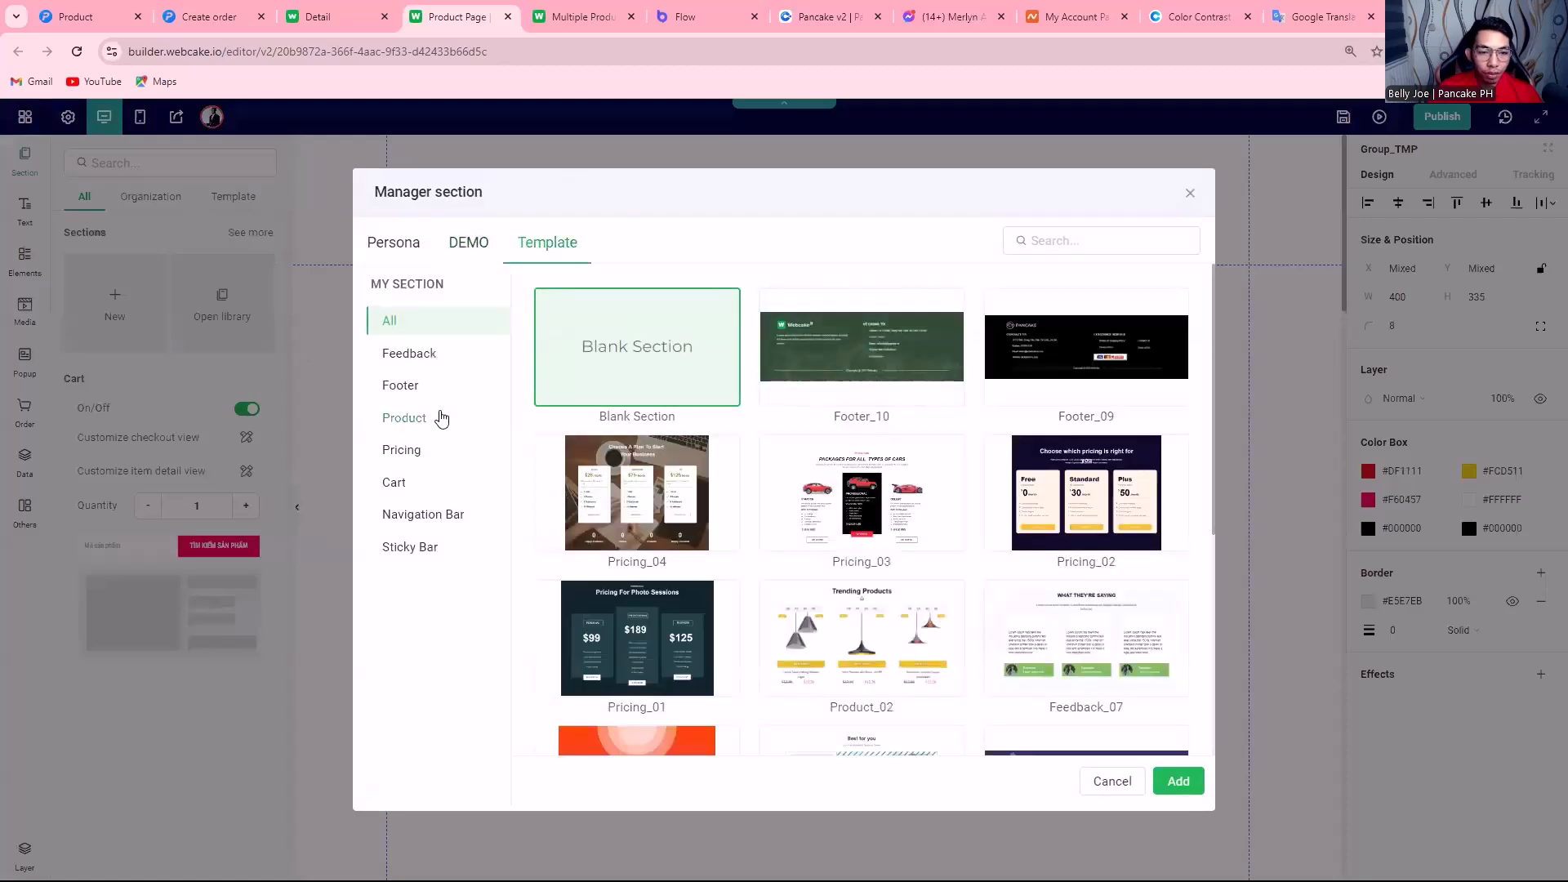
pyautogui.click(422, 389)
pyautogui.scroll(-2, 903, 500)
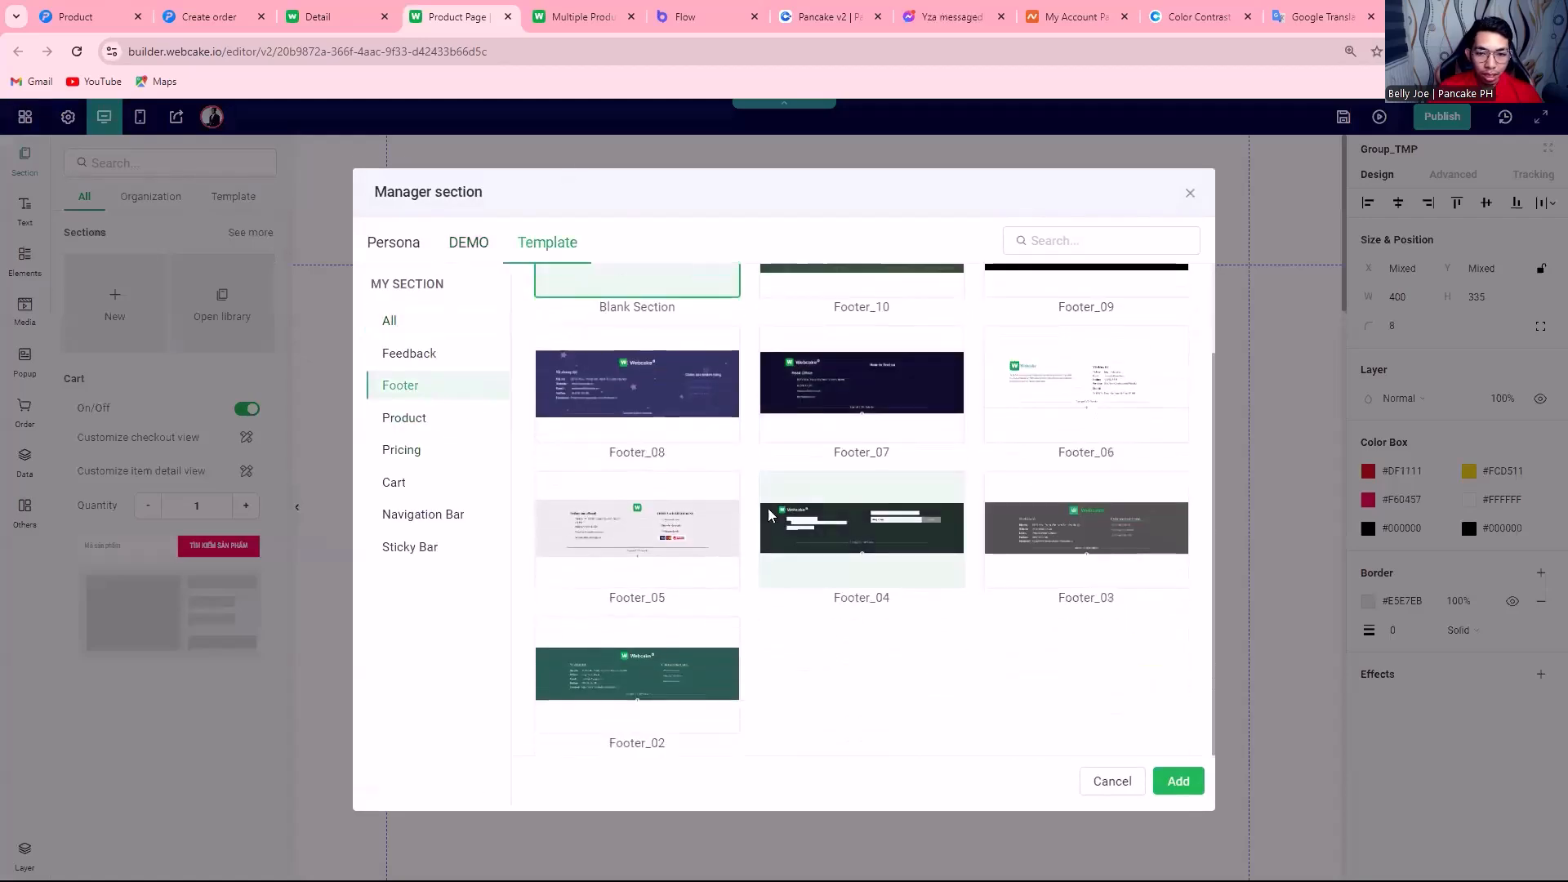
pyautogui.click(887, 373)
pyautogui.click(1179, 781)
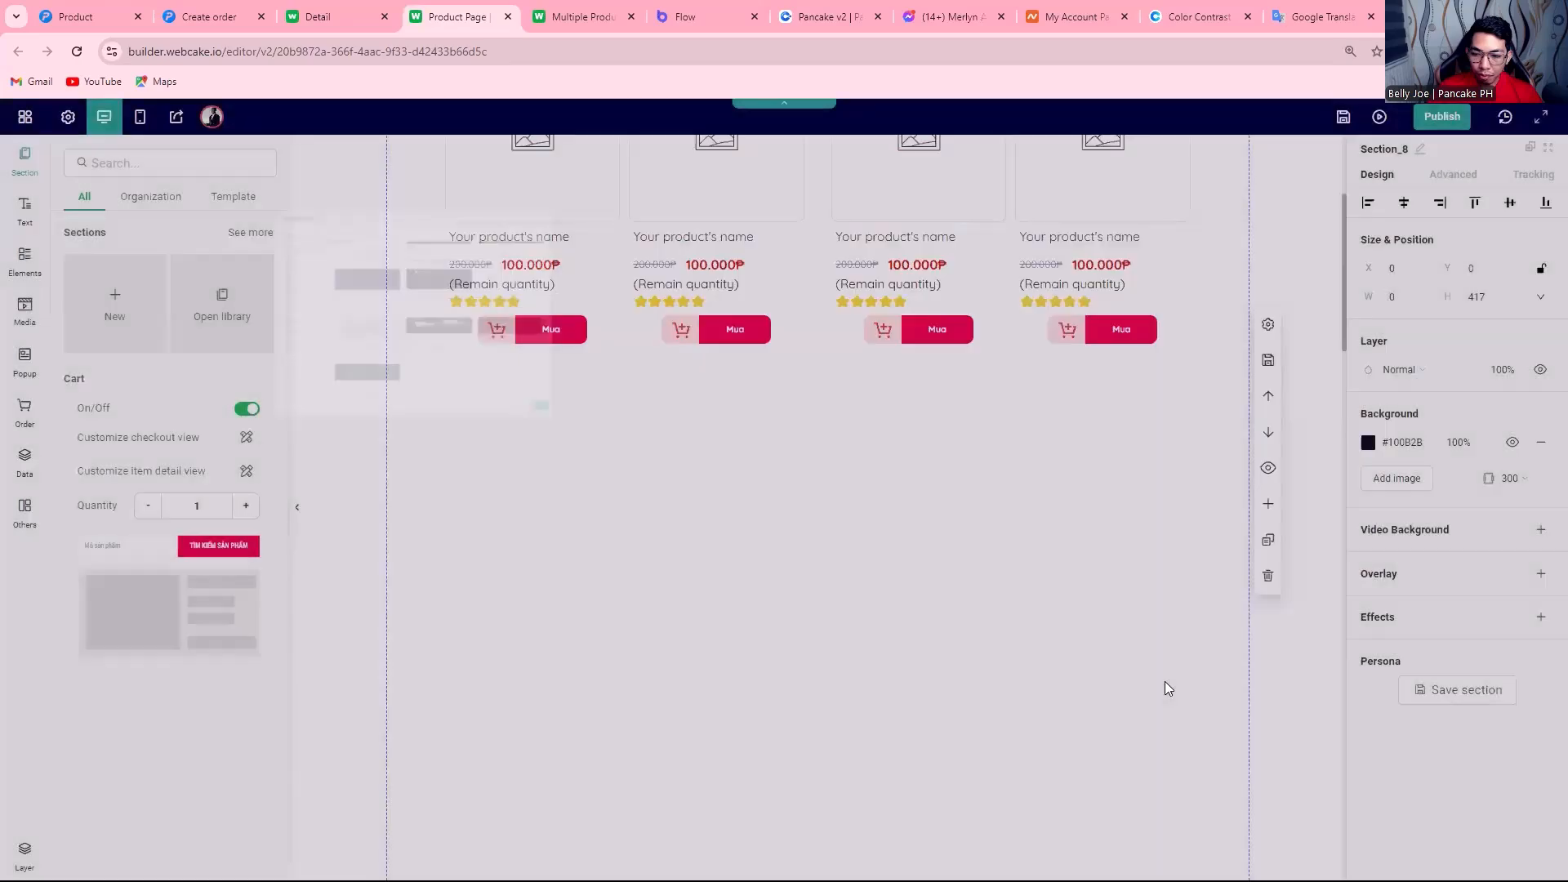
# Shorten the product section above the footer to a height of about 2304 and save the page.
pyautogui.scroll(-3, 1073, 618)
pyautogui.scroll(6, 885, 406)
pyautogui.click(966, 473)
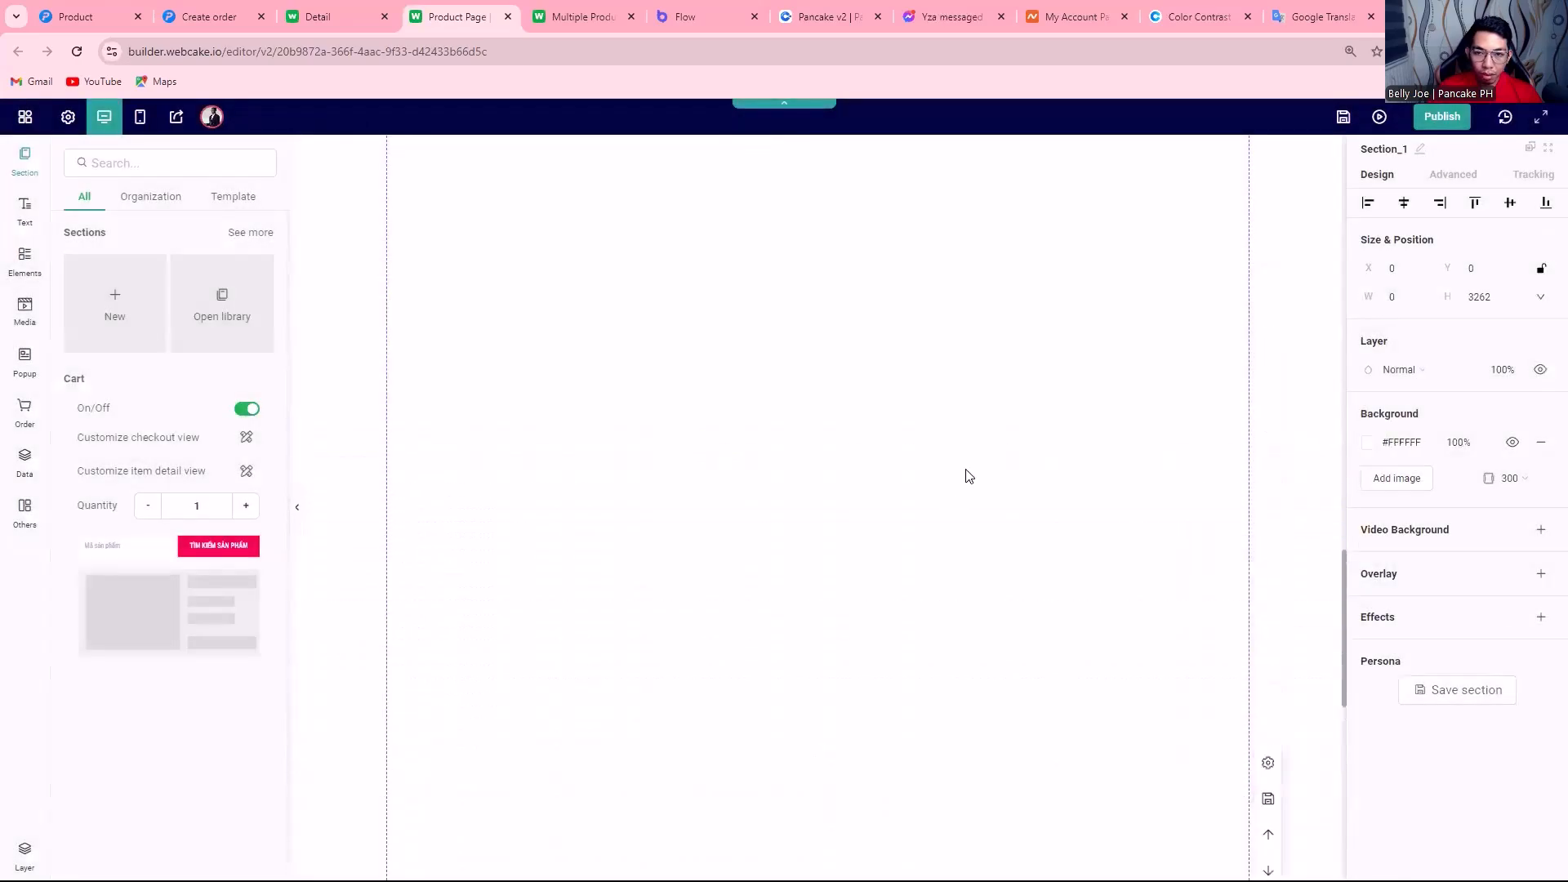
pyautogui.scroll(3, 969, 476)
pyautogui.scroll(3, 968, 476)
pyautogui.scroll(-9, 966, 478)
pyautogui.scroll(-4, 916, 630)
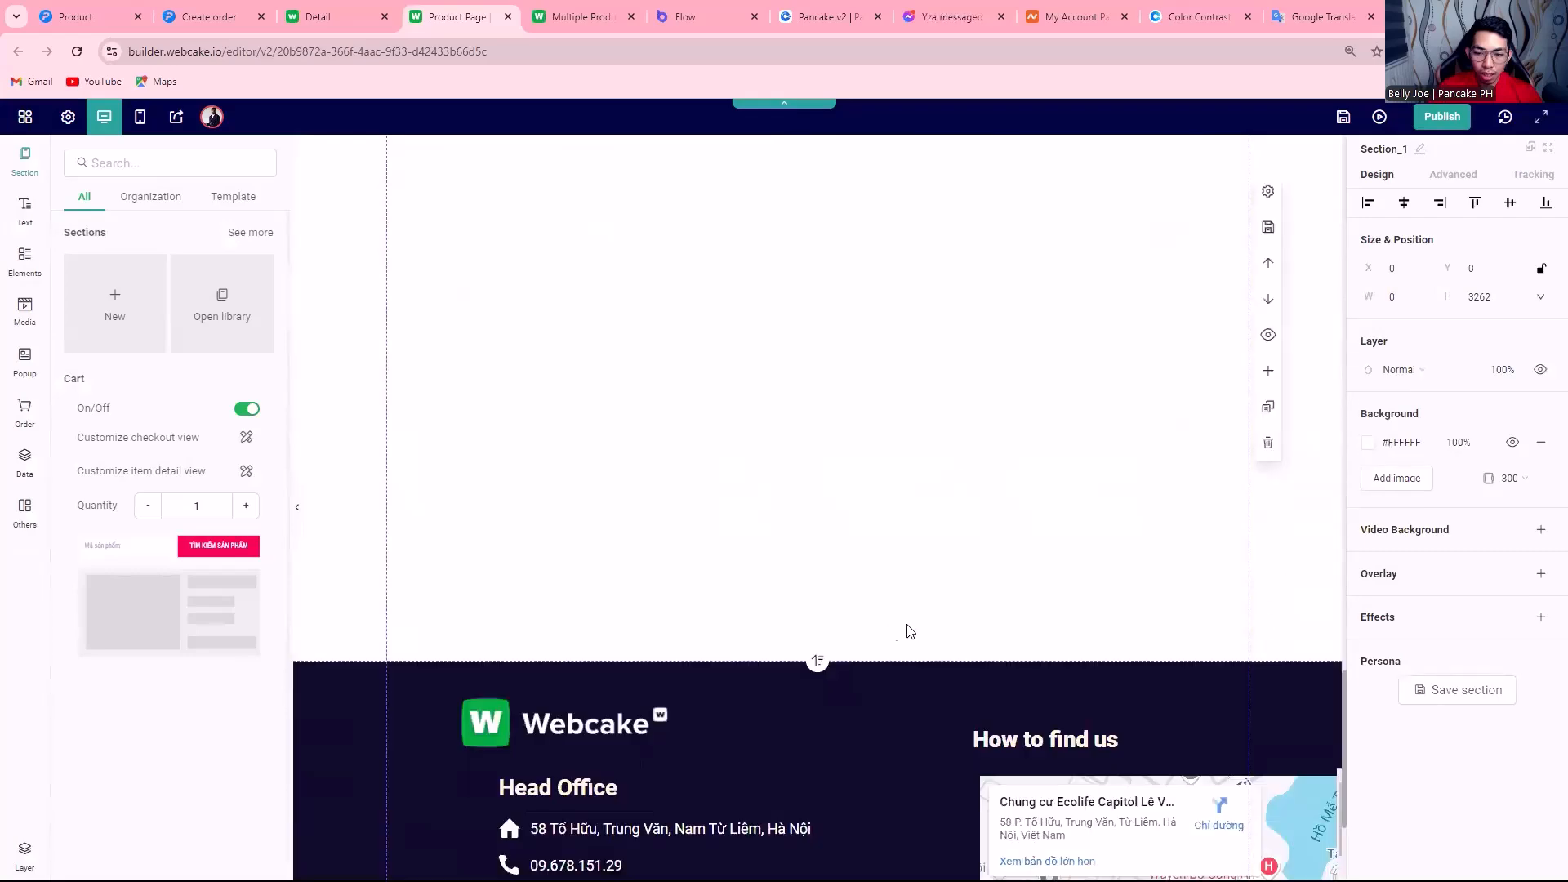
pyautogui.moveTo(818, 656); pyautogui.dragTo(854, 179)
pyautogui.scroll(3, 835, 461)
pyautogui.moveTo(812, 828); pyautogui.dragTo(820, 449)
pyautogui.click(1343, 118)
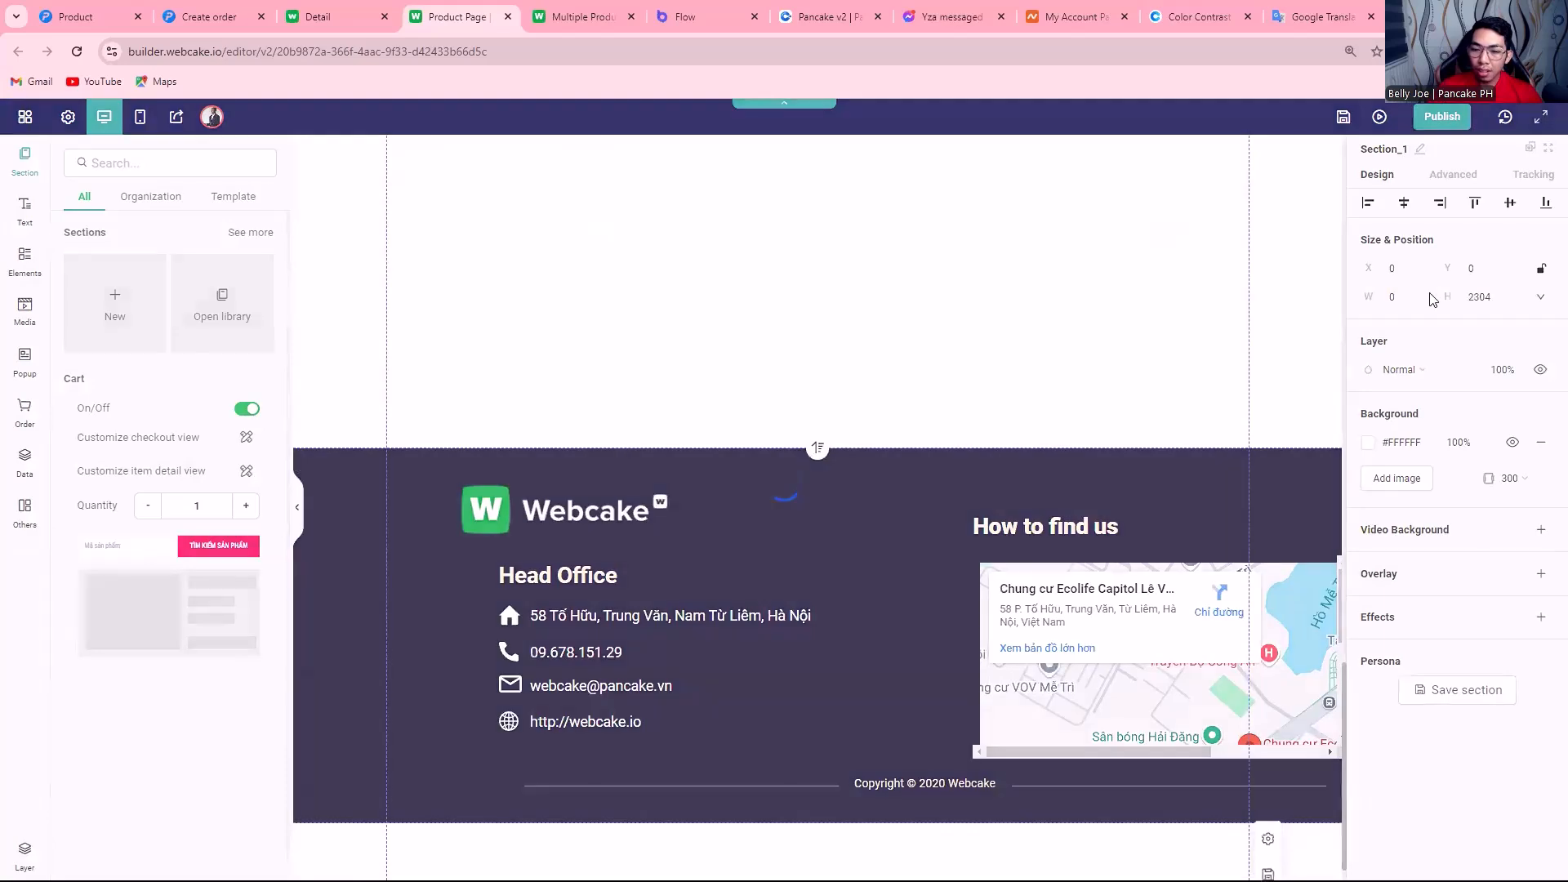
# Preview Product Page, check the gap between the product lists and the footer, and close the preview.
pyautogui.click(1381, 118)
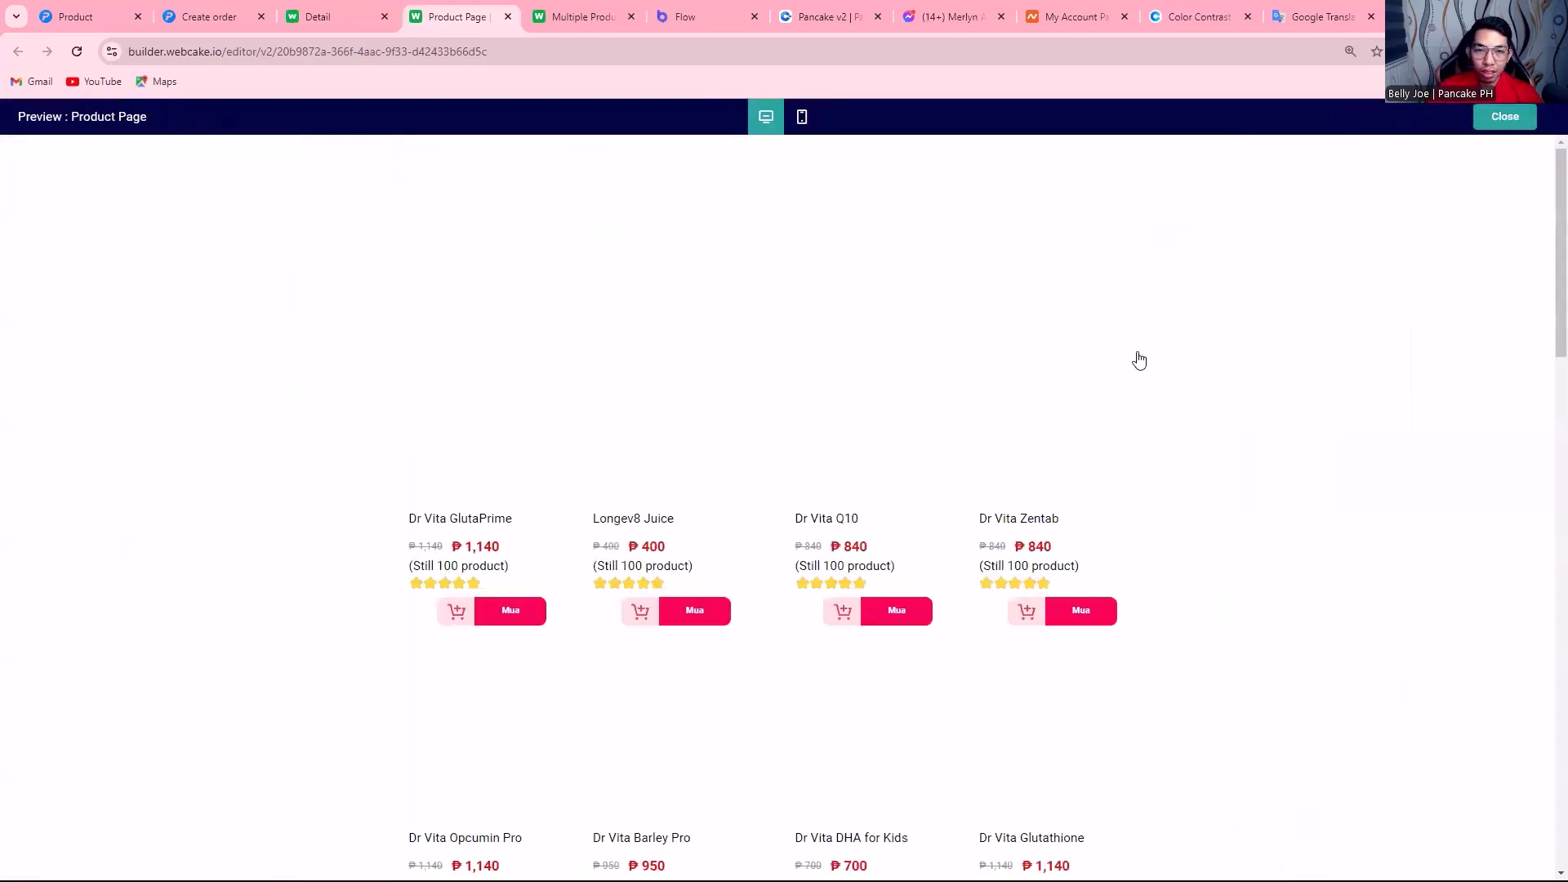
pyautogui.scroll(-10, 767, 420)
pyautogui.scroll(-5, 767, 421)
pyautogui.scroll(5, 977, 438)
pyautogui.click(1505, 116)
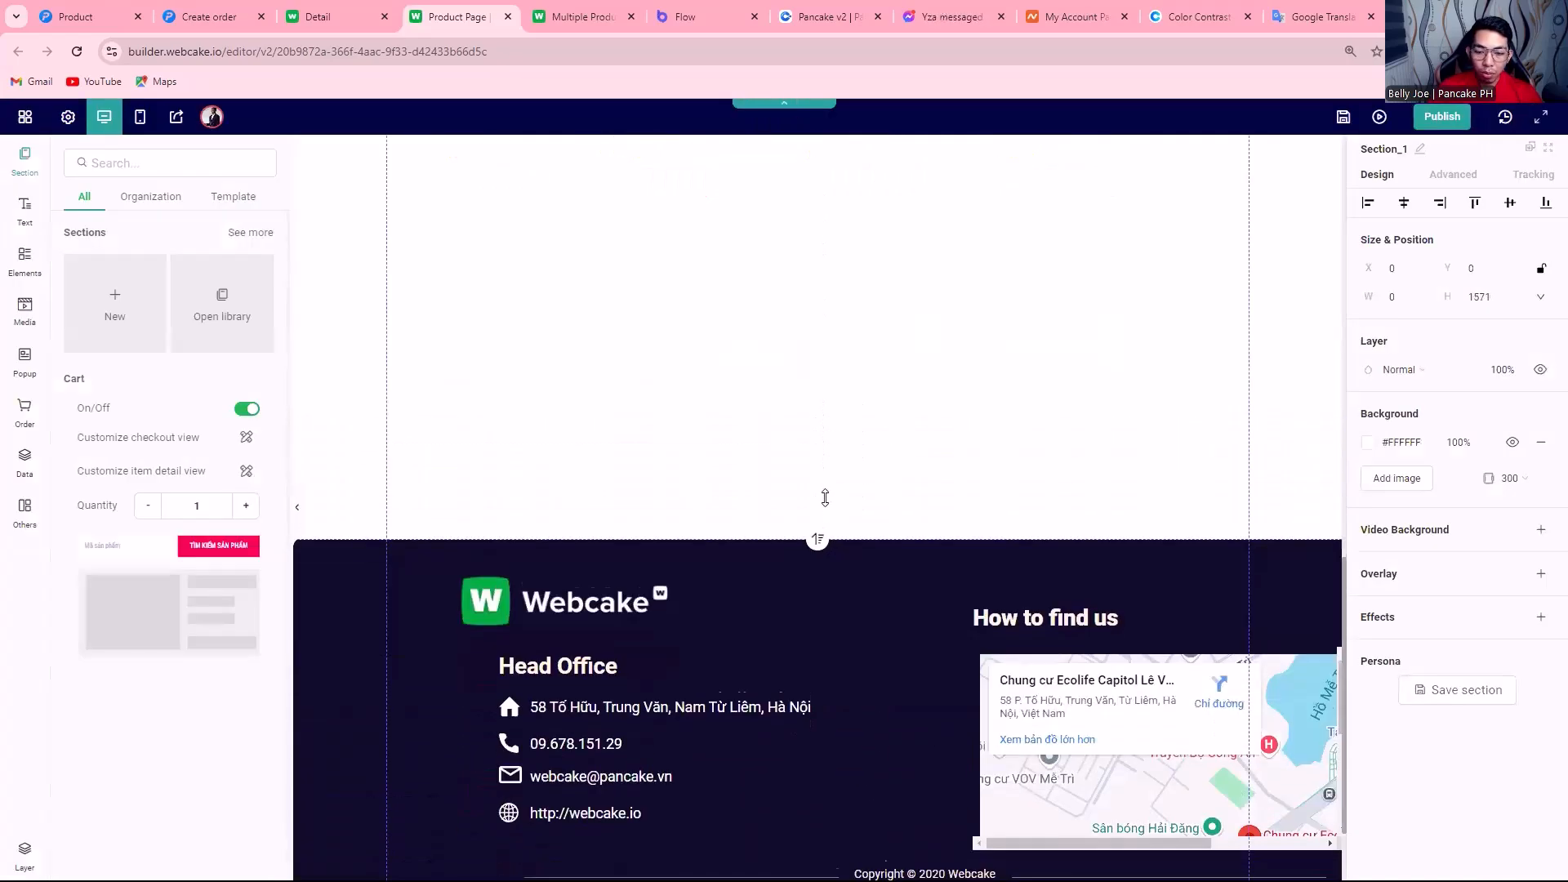
# Shorten the product section further to a height of about 1483, save the page and preview it down to the footer.
pyautogui.click(1342, 117)
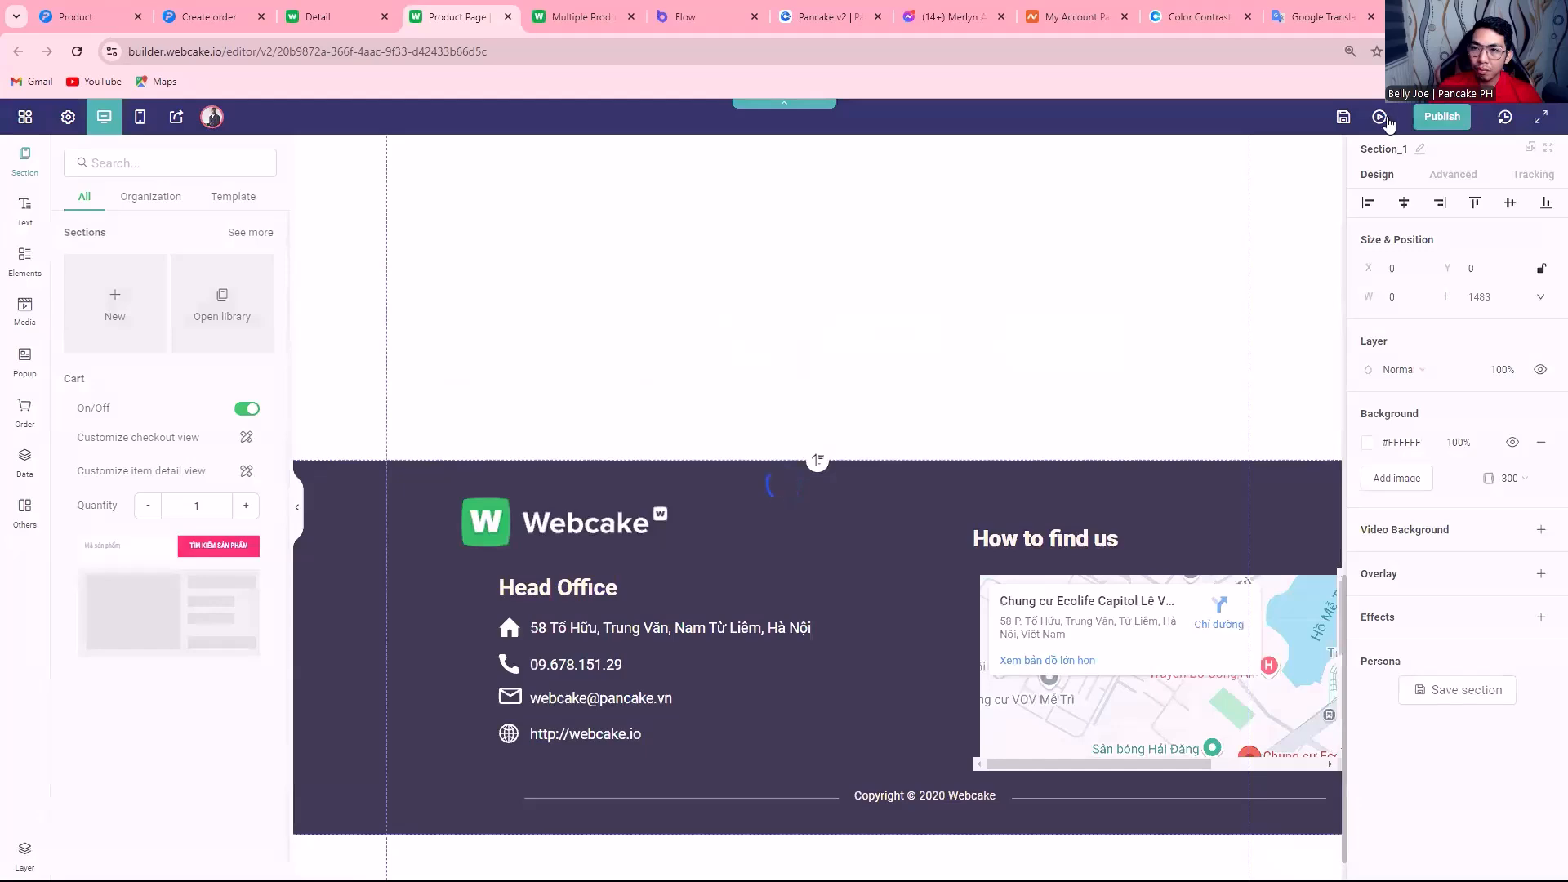
pyautogui.click(1386, 118)
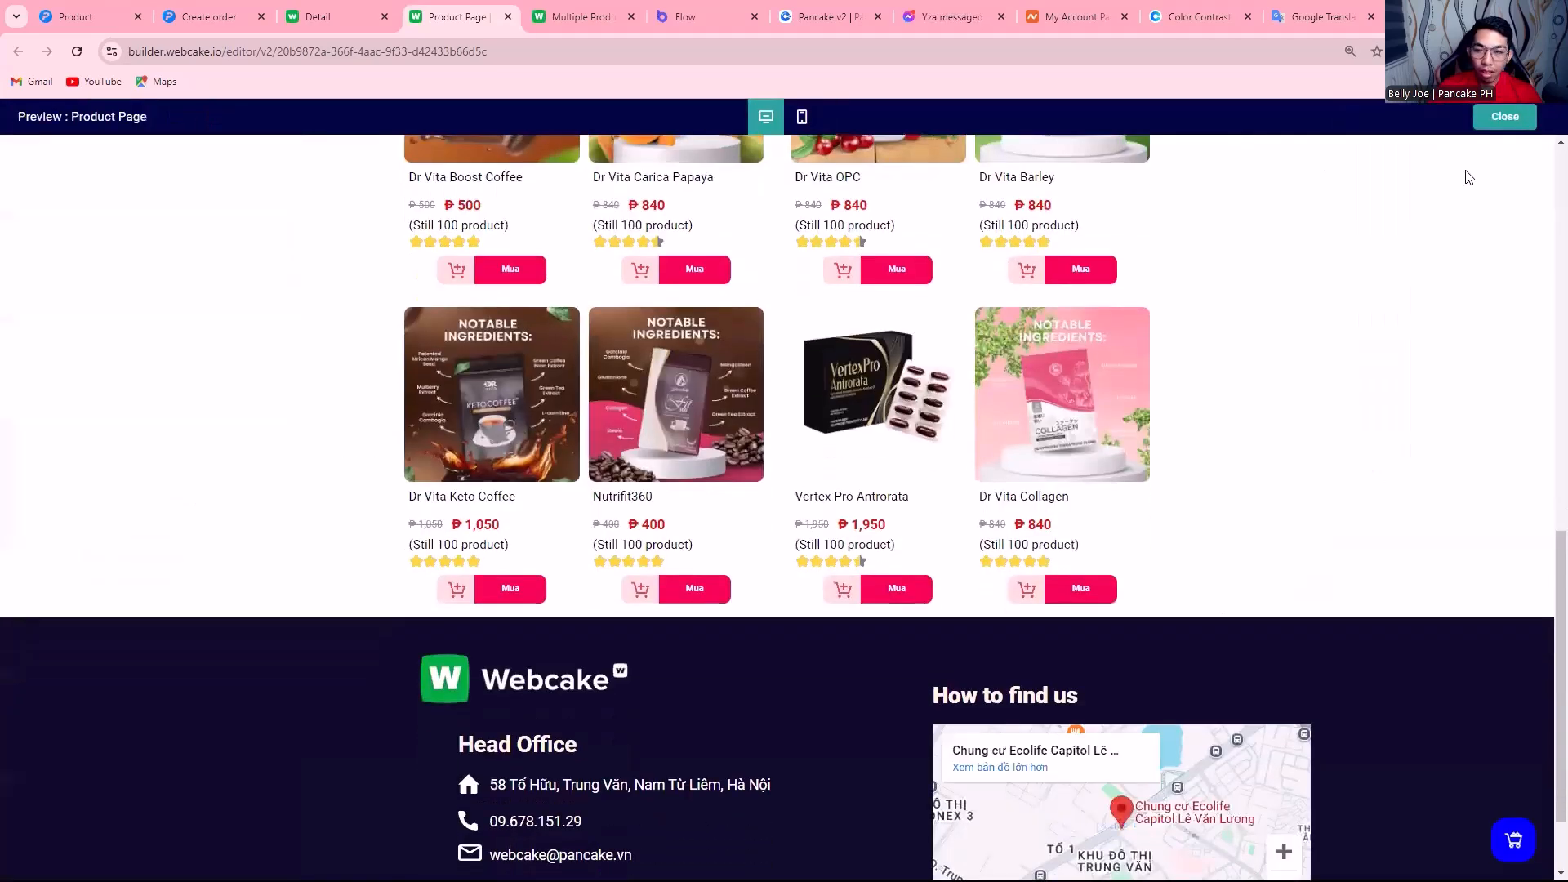
# Extend the product section above the footer to a height of 1629, save the page, preview it and close the preview.
pyautogui.click(1505, 116)
pyautogui.moveTo(818, 416); pyautogui.dragTo(818, 547)
pyautogui.click(1342, 120)
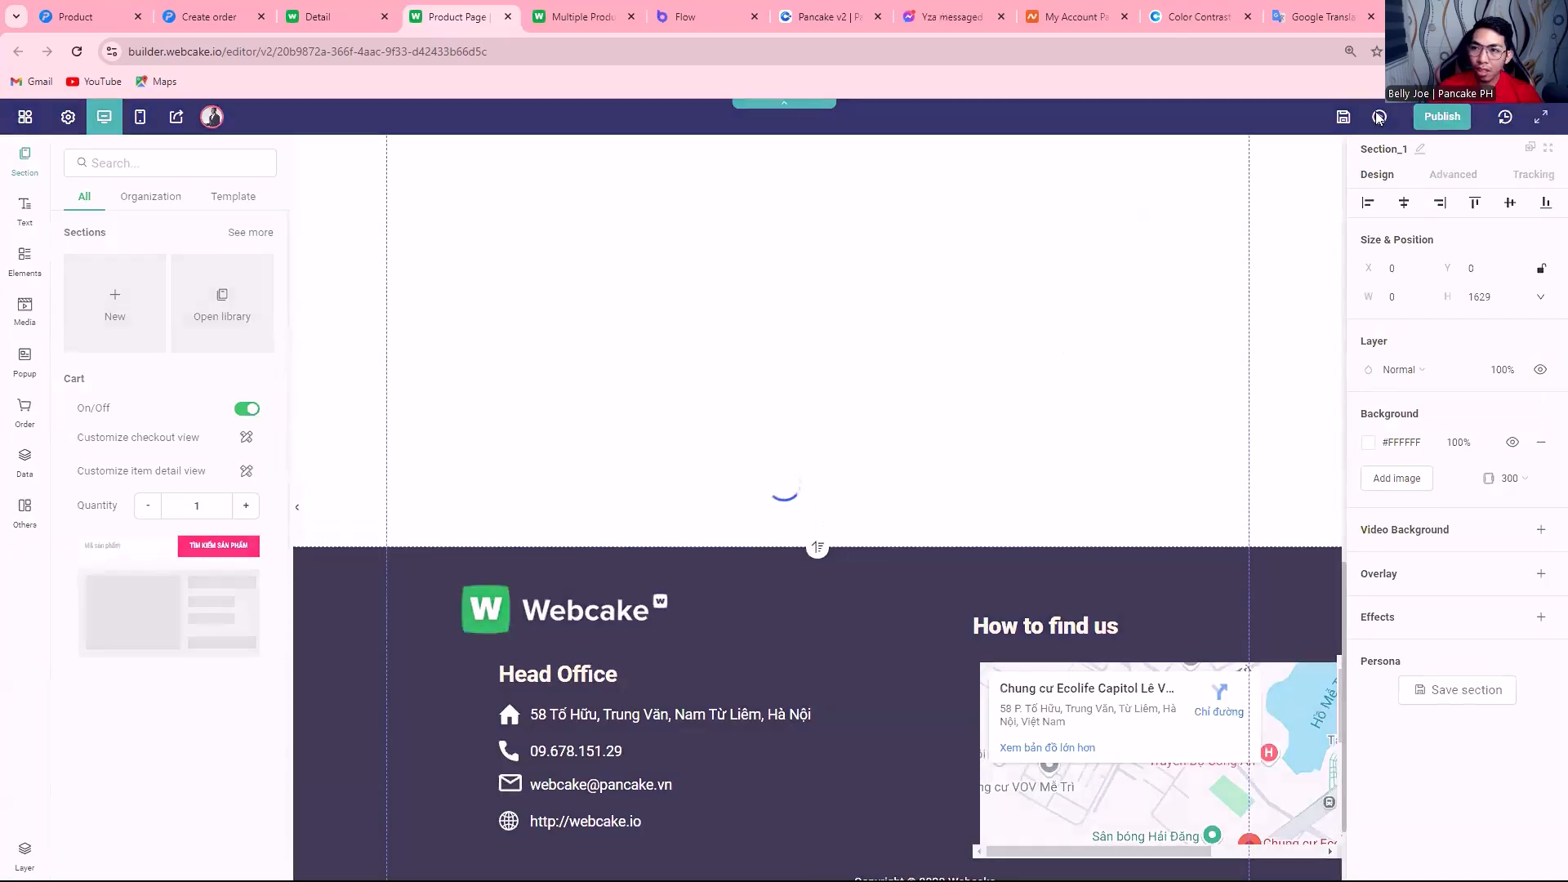
pyautogui.click(1379, 117)
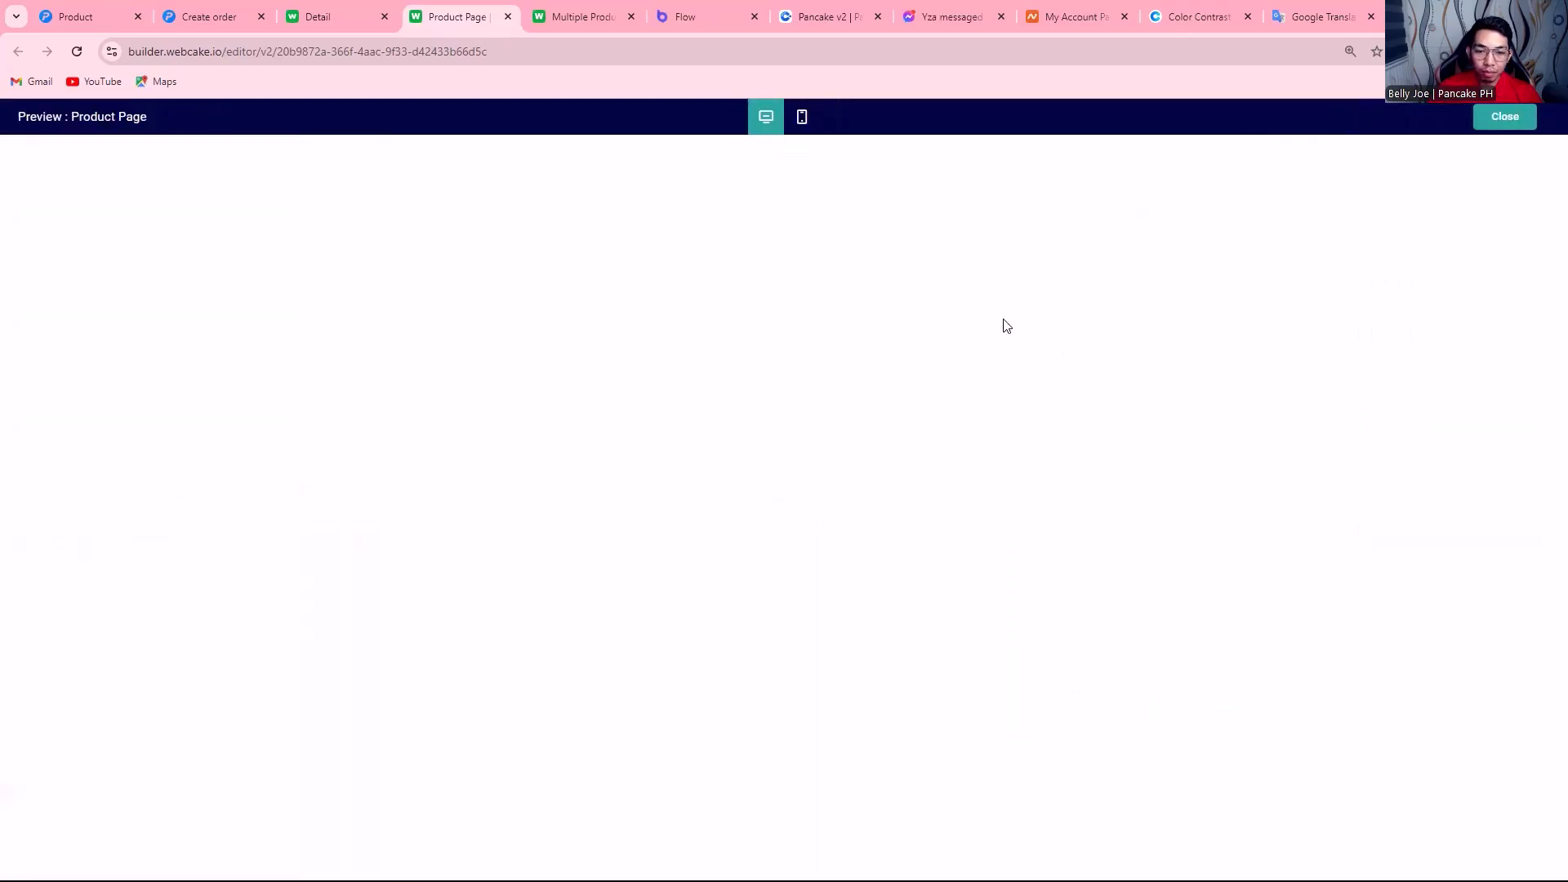
pyautogui.scroll(12, 1005, 320)
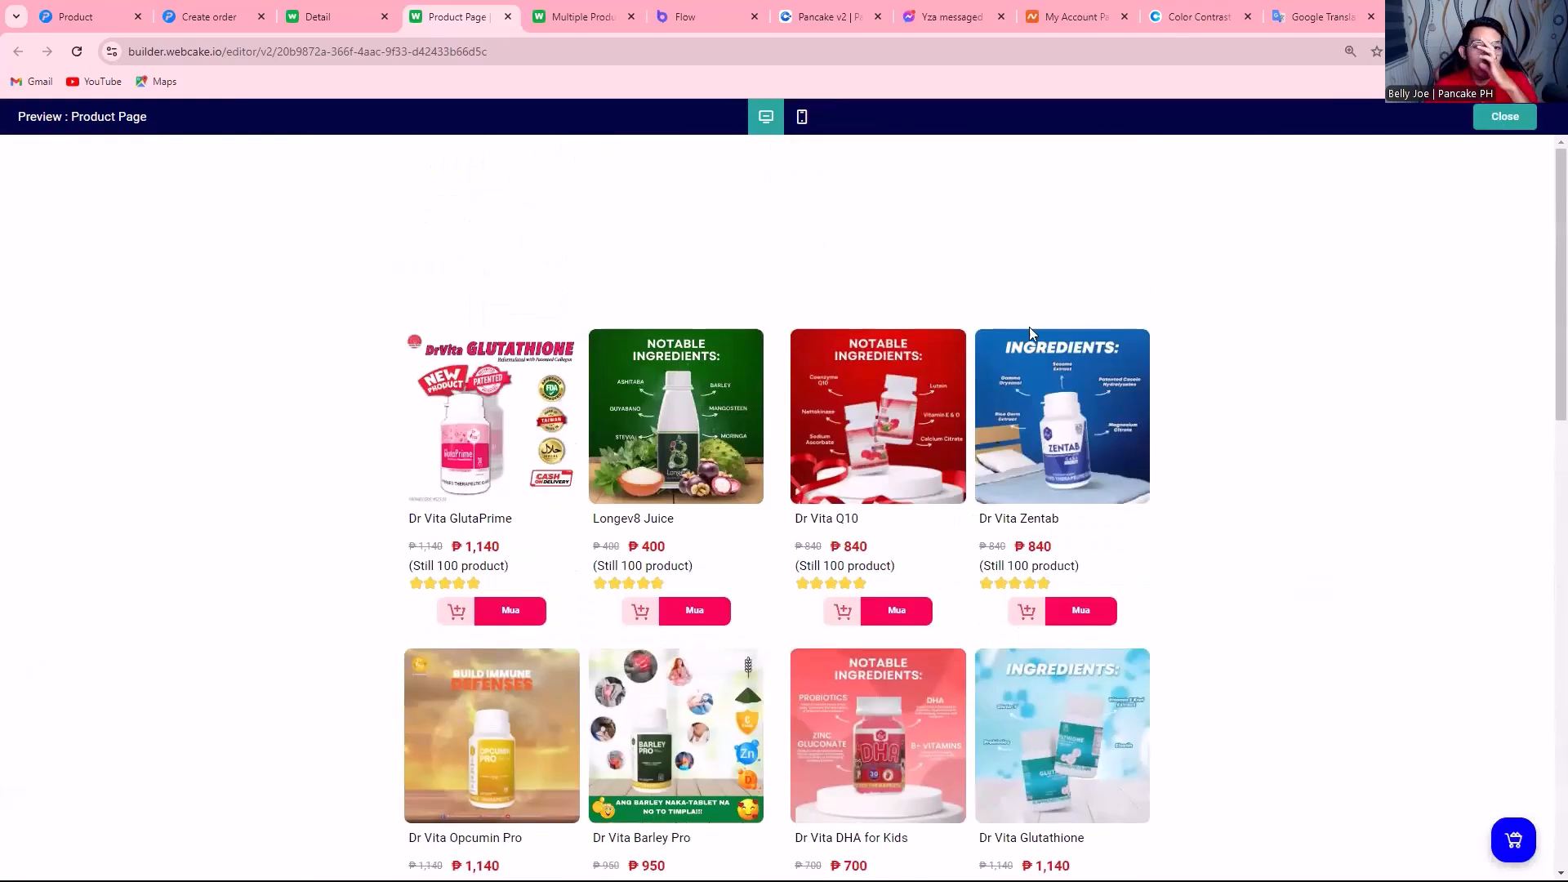
pyautogui.press('Escape')
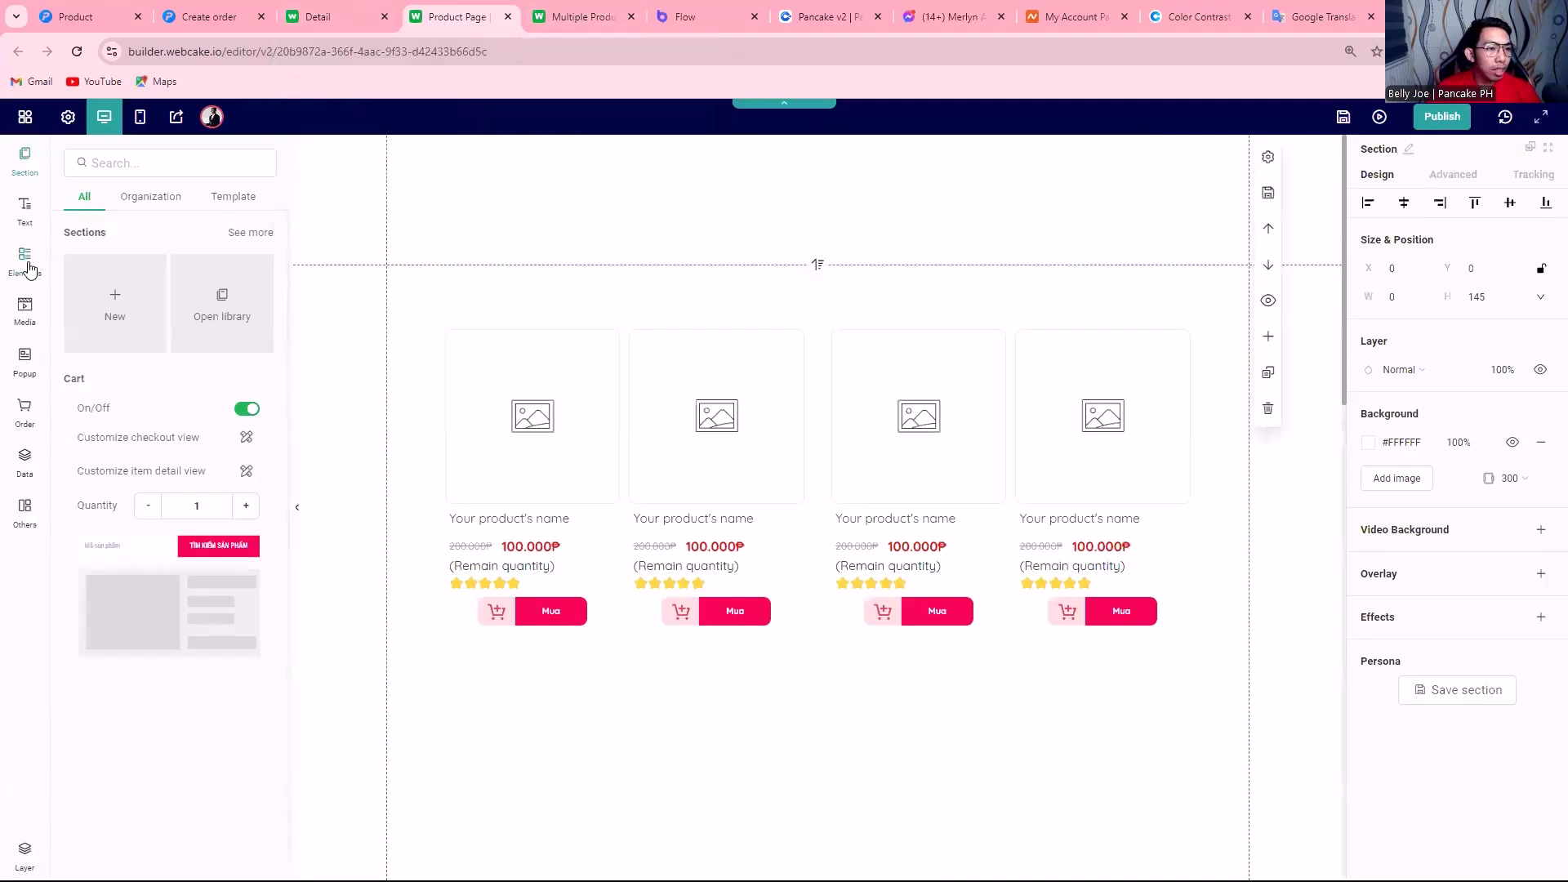
# Add an H1 heading reading "Product Page" in the empty section above the product lists and widen it to 226 to fit one line.
pyautogui.click(26, 227)
pyautogui.moveTo(245, 292); pyautogui.dragTo(841, 208)
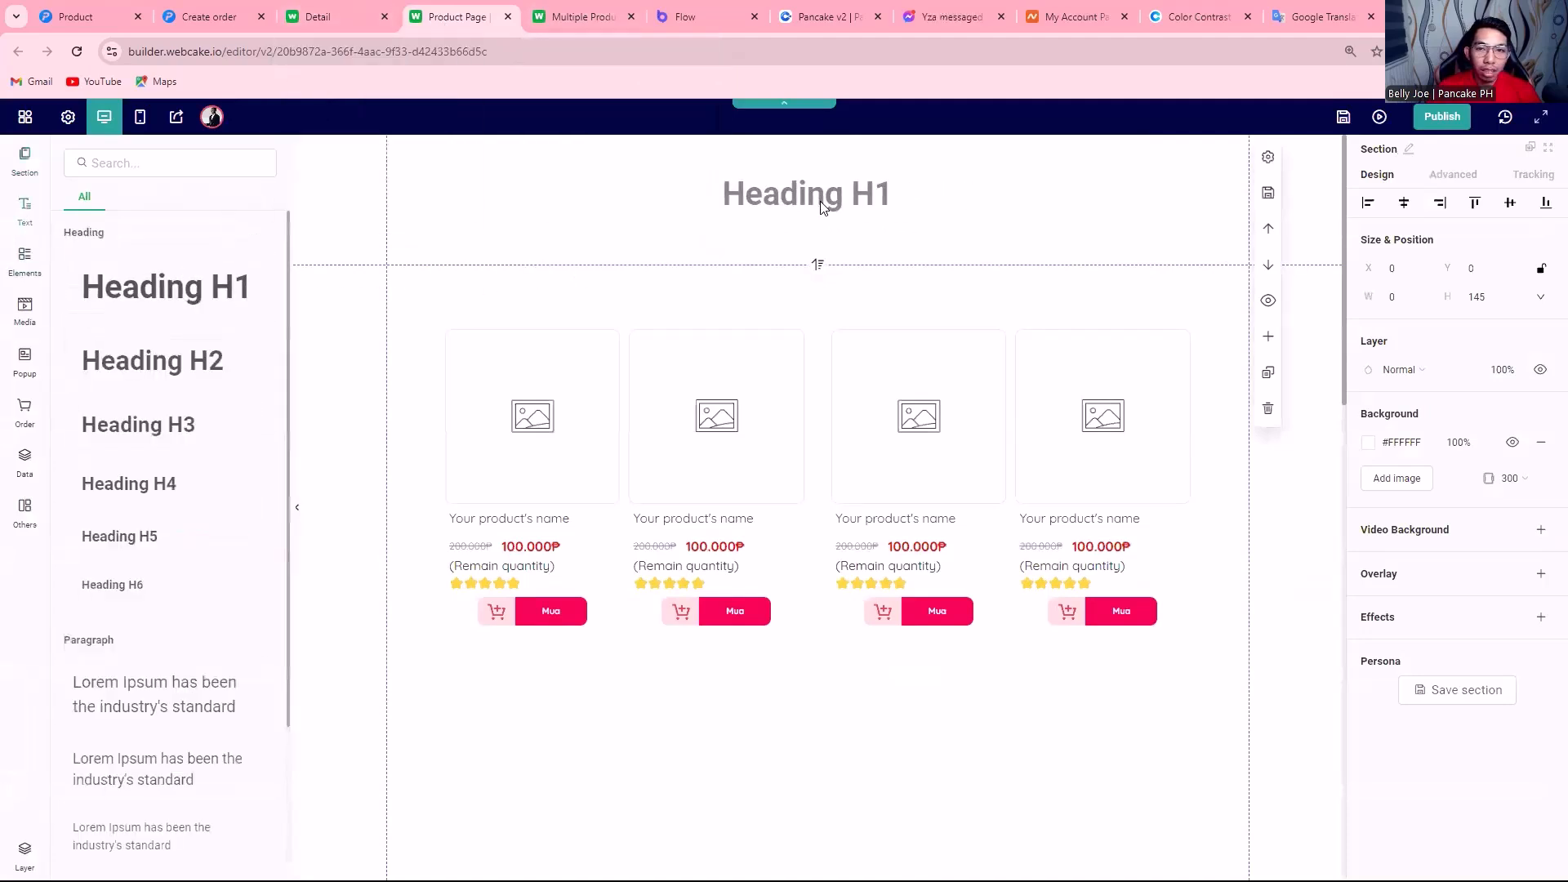
pyautogui.doubleClick(841, 204)
pyautogui.write('Produ')
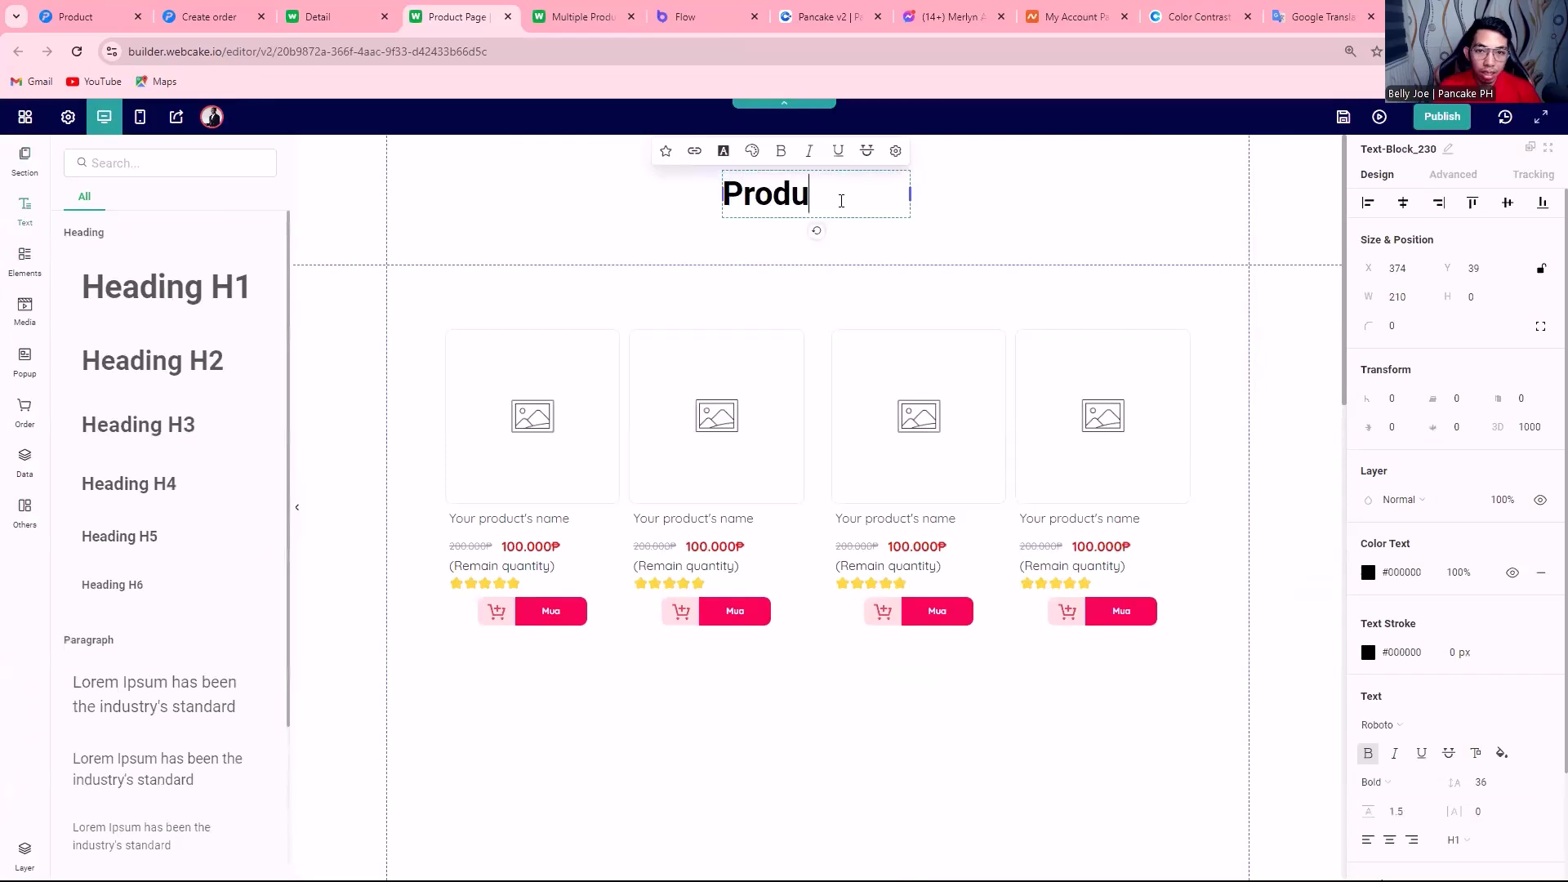
pyautogui.write('ct Page')
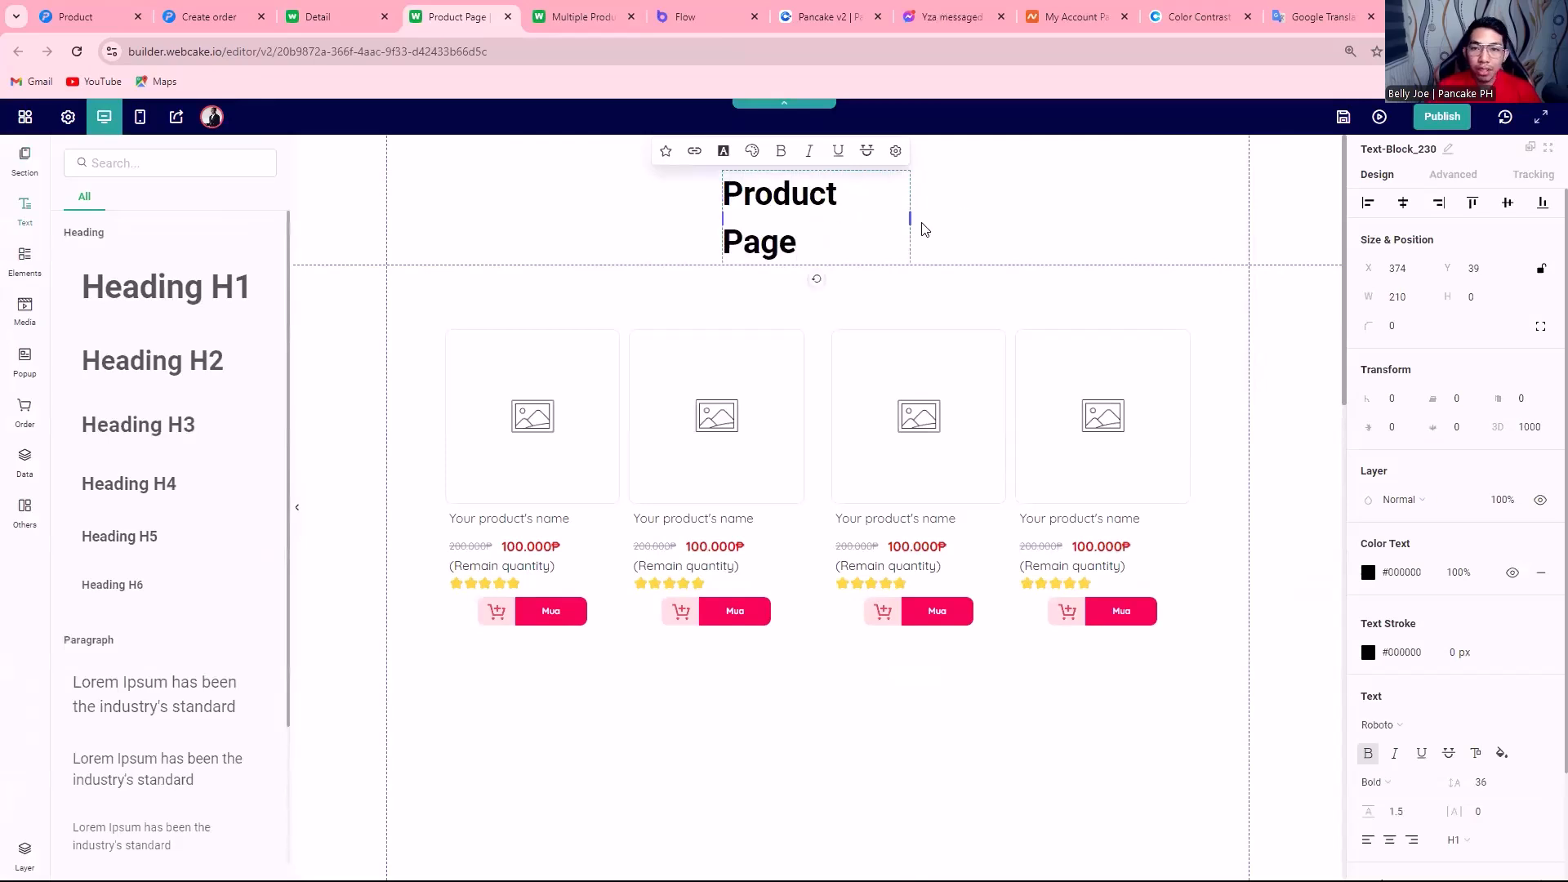
pyautogui.moveTo(911, 221)
pyautogui.mouseDown()
pyautogui.moveTo(938, 203)
pyautogui.moveTo(928, 217)
pyautogui.mouseUp()
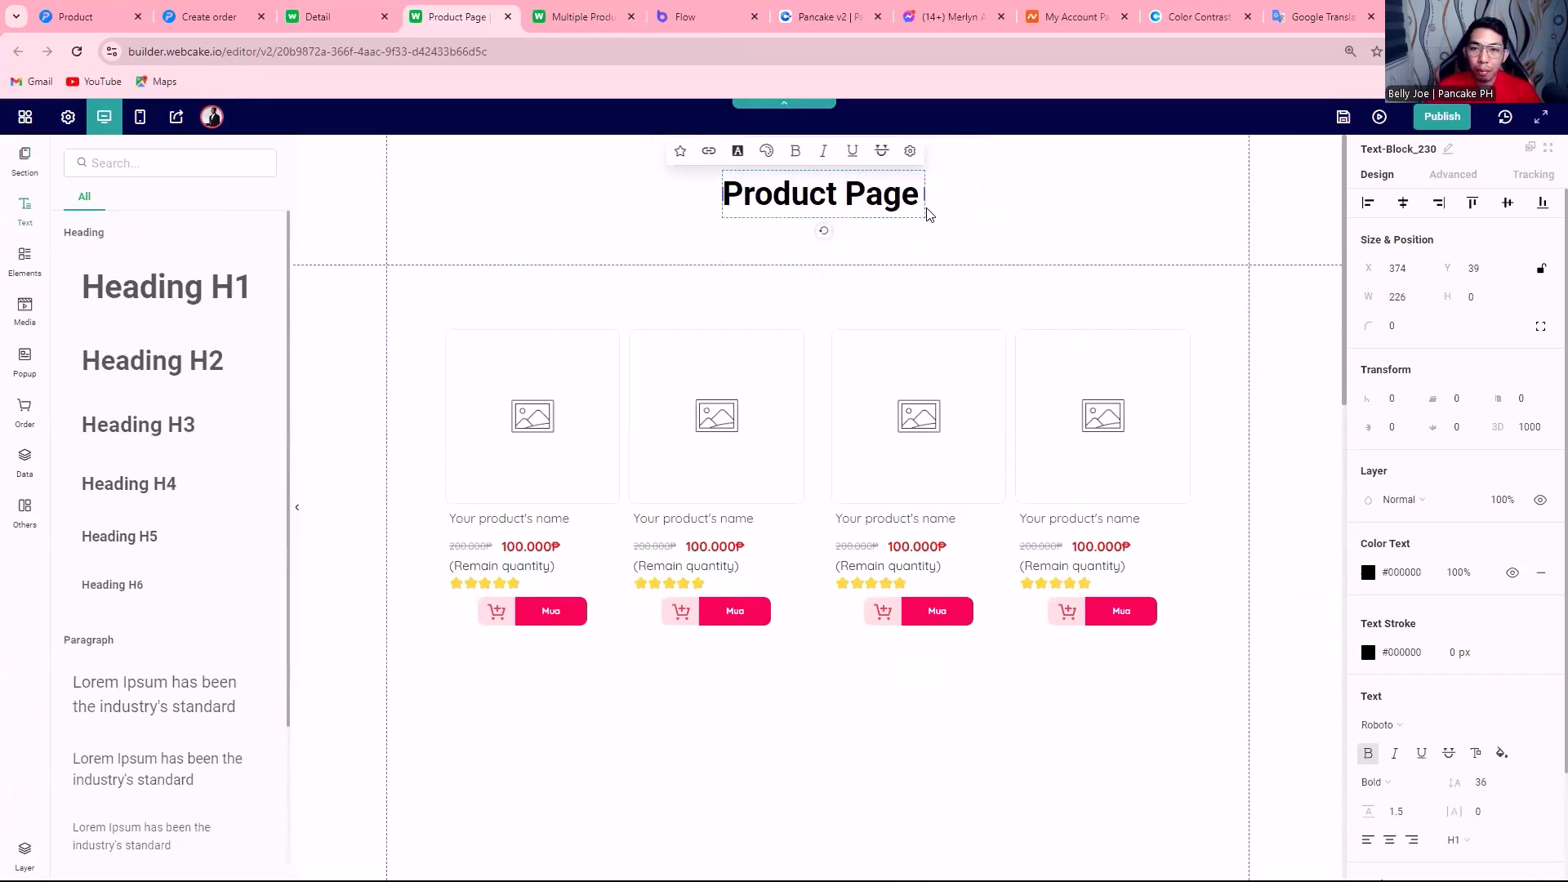
# Shorten the heading section to a height of about 99 and move the heading to fit inside it.
pyautogui.click(936, 247)
pyautogui.moveTo(811, 256); pyautogui.dragTo(865, 230)
pyautogui.click(958, 204)
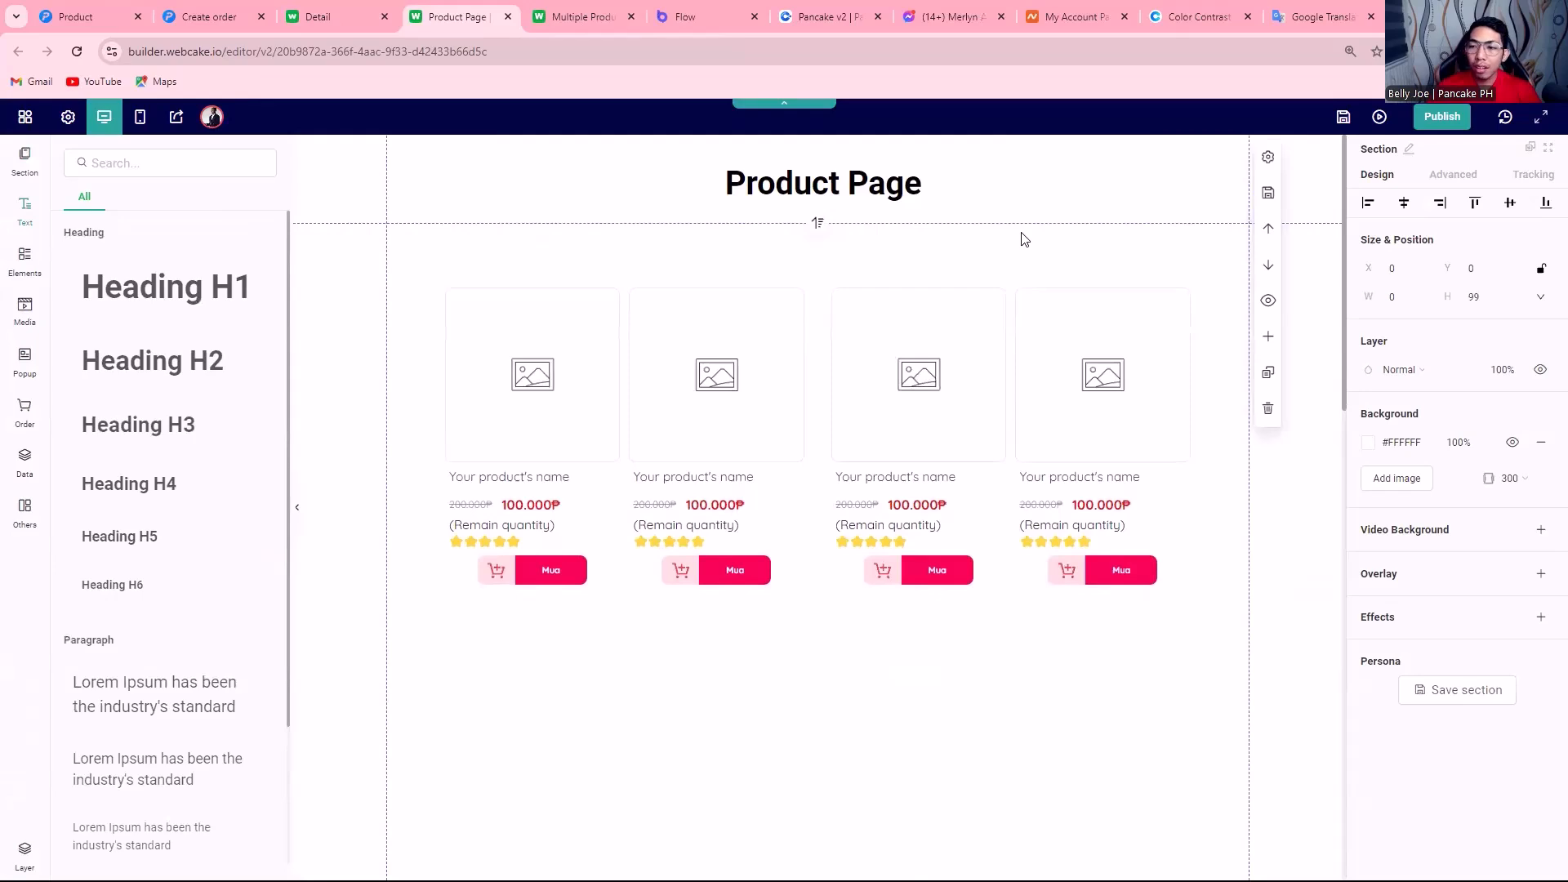
# Publish Product Page.
pyautogui.click(1266, 196)
pyautogui.click(1045, 346)
pyautogui.click(1442, 116)
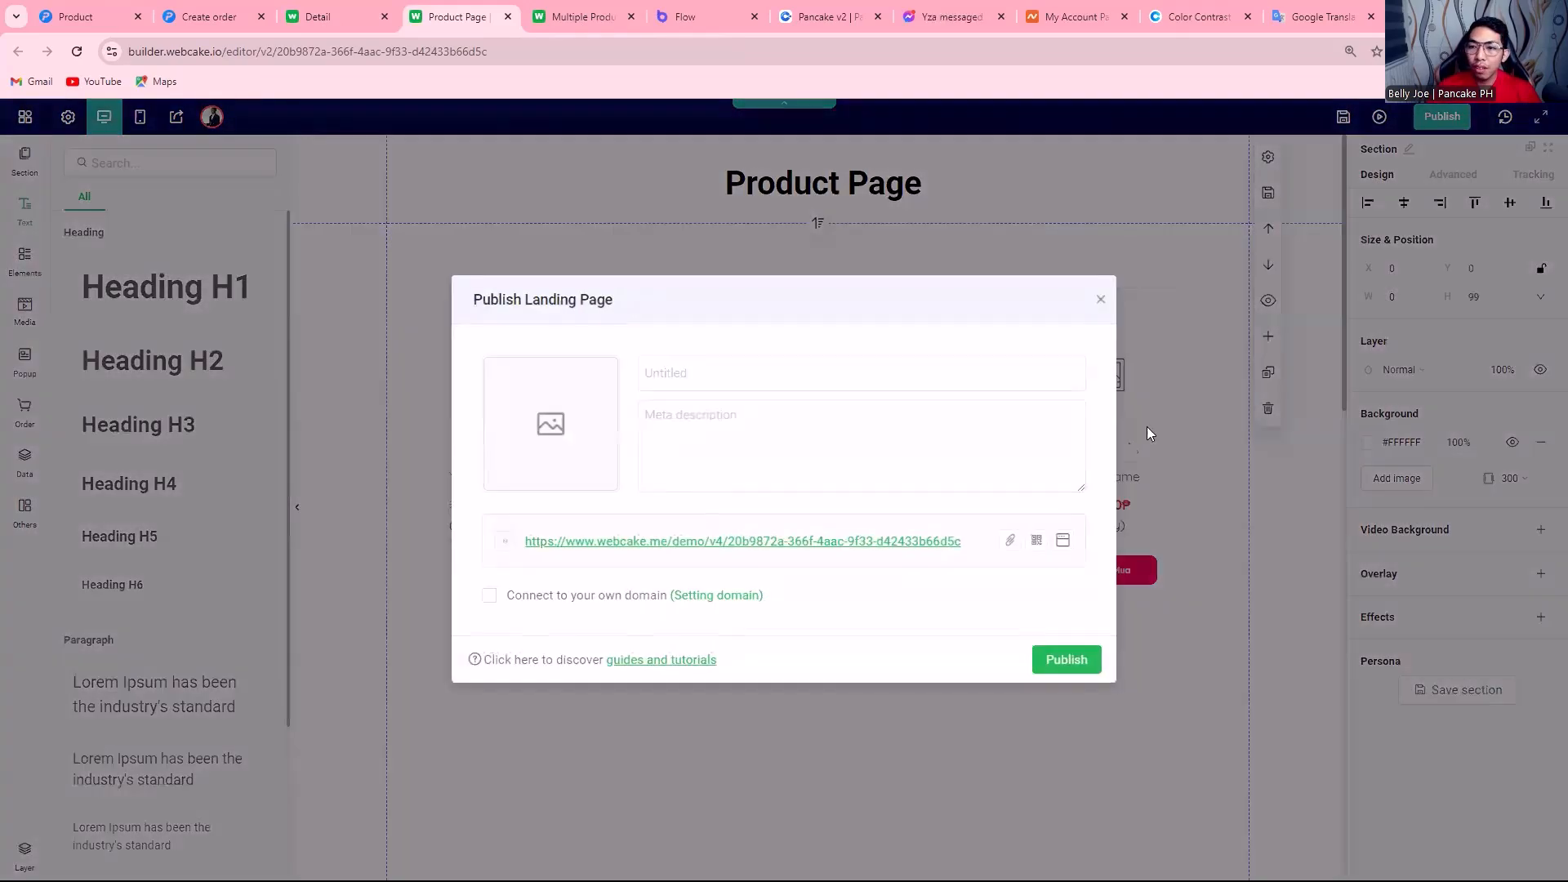
pyautogui.click(1063, 663)
# Look through the homepage in its editor, from the navigation header down to the product list section.
pyautogui.click(566, 16)
pyautogui.scroll(20, 923, 346)
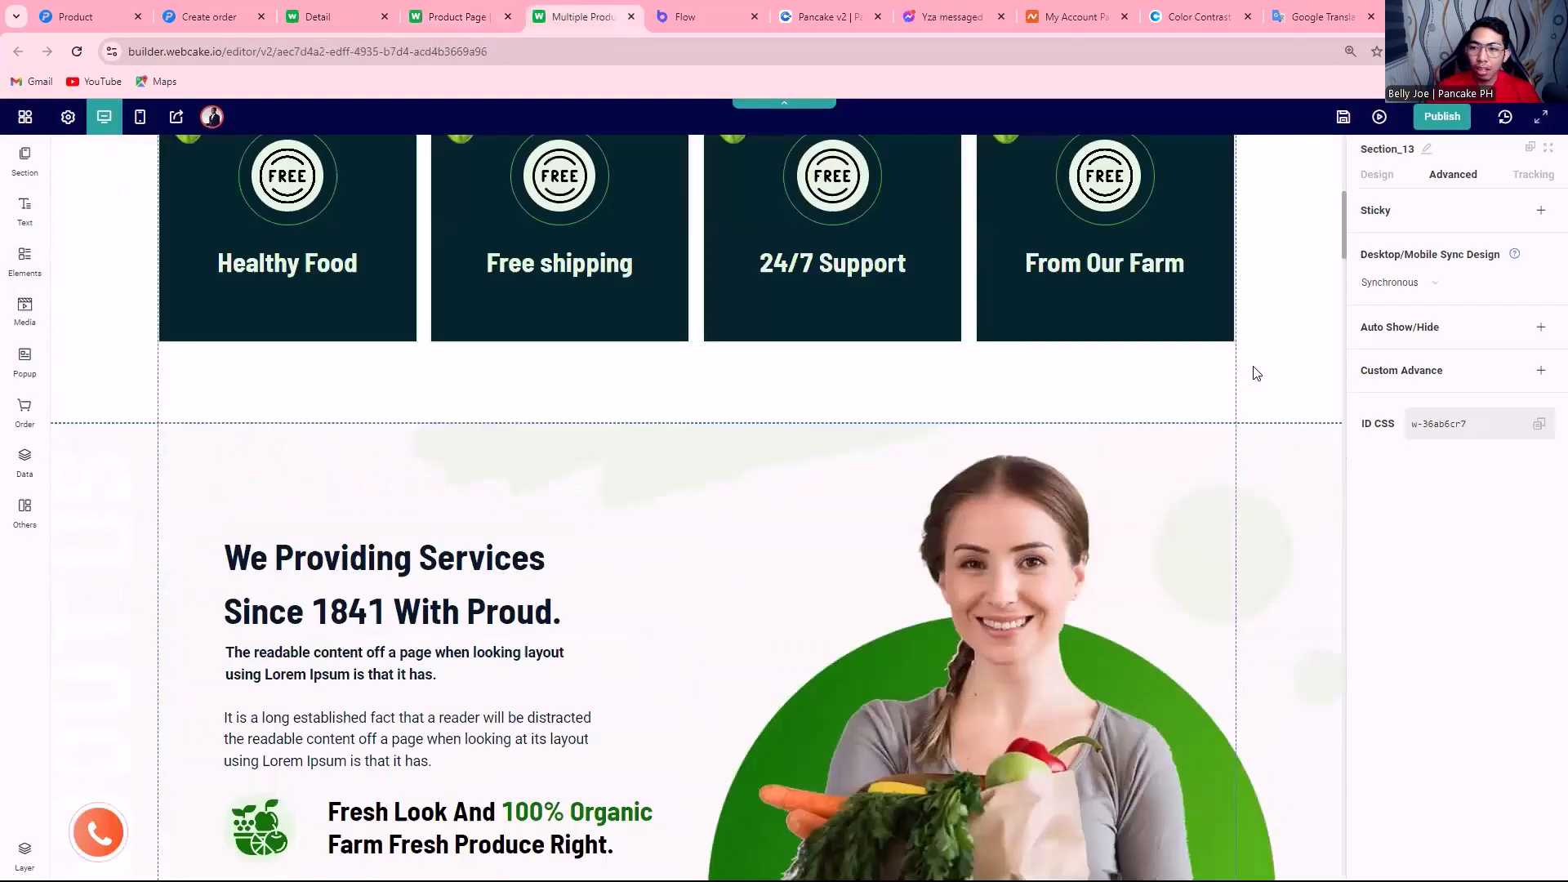
pyautogui.scroll(7, 1256, 374)
pyautogui.click(1300, 277)
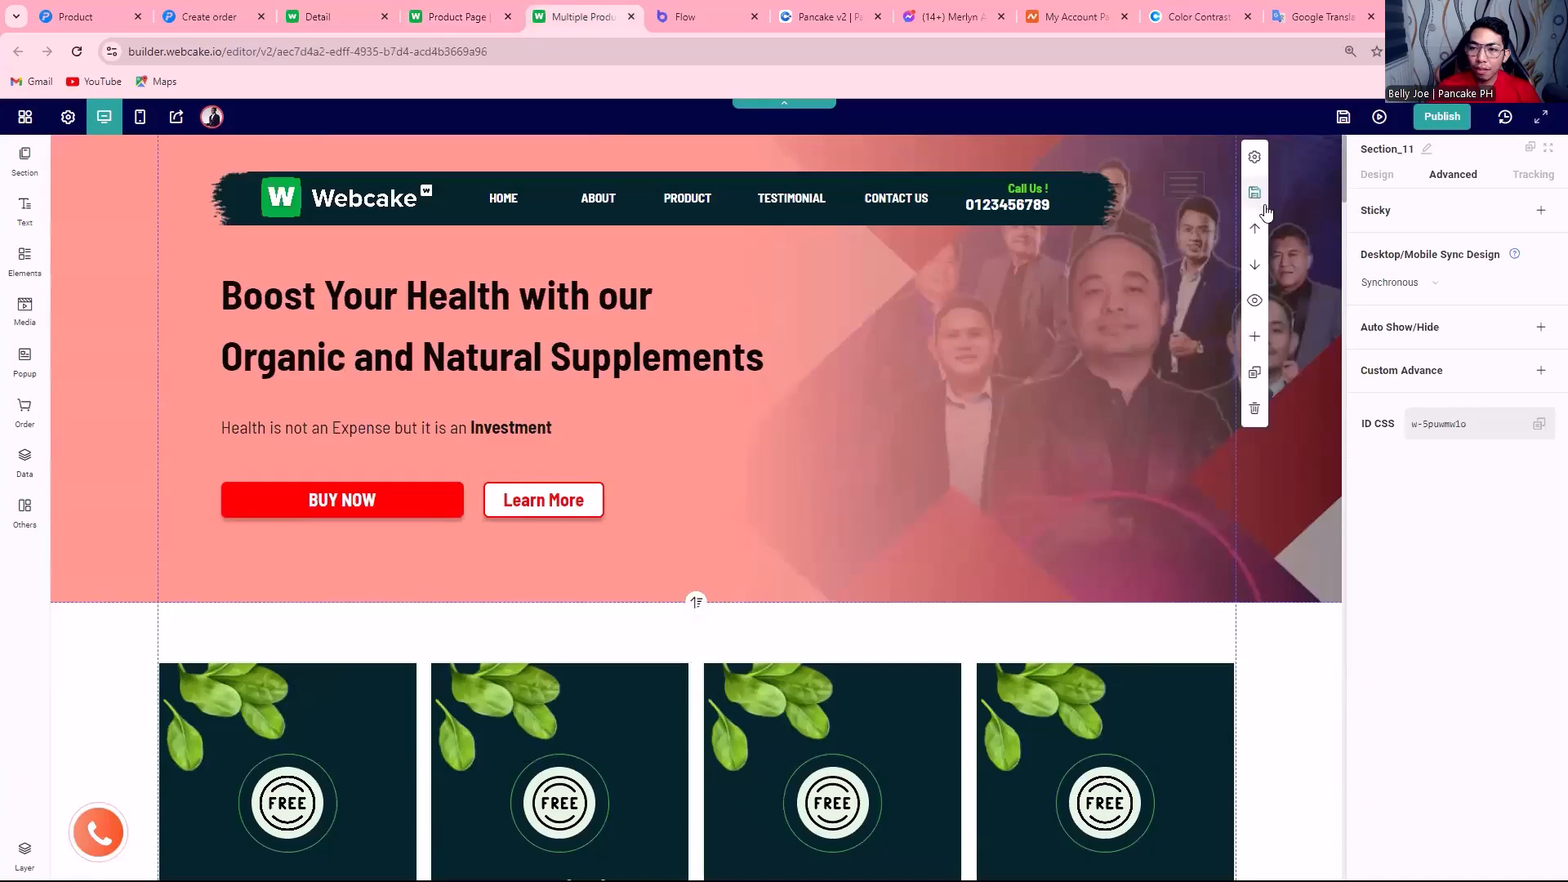
pyautogui.scroll(-20, 1238, 407)
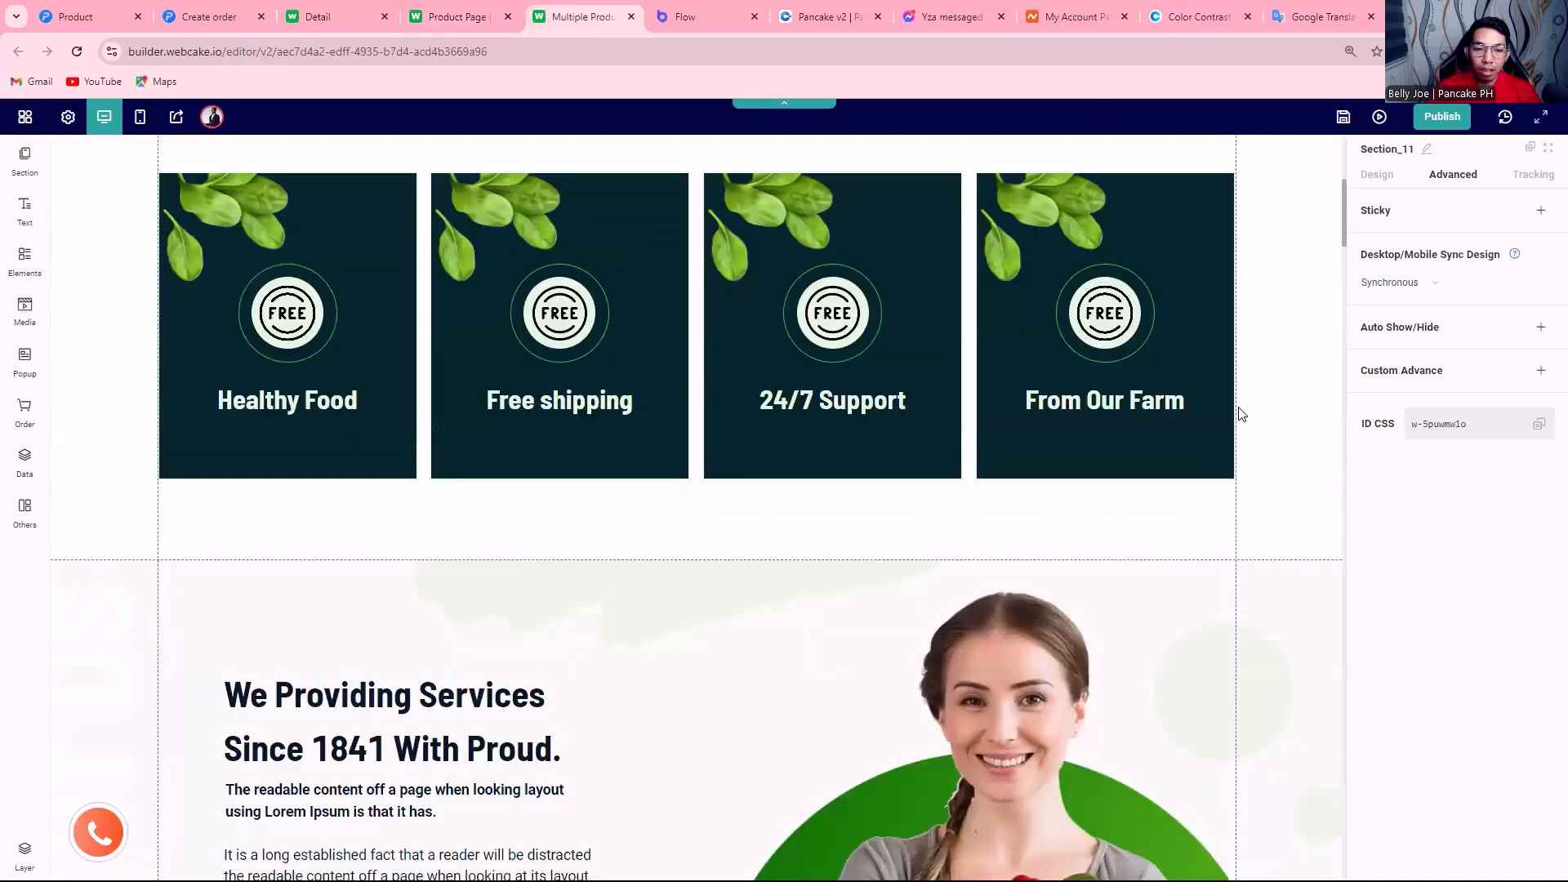
pyautogui.scroll(-5, 1238, 407)
pyautogui.scroll(4, 1264, 420)
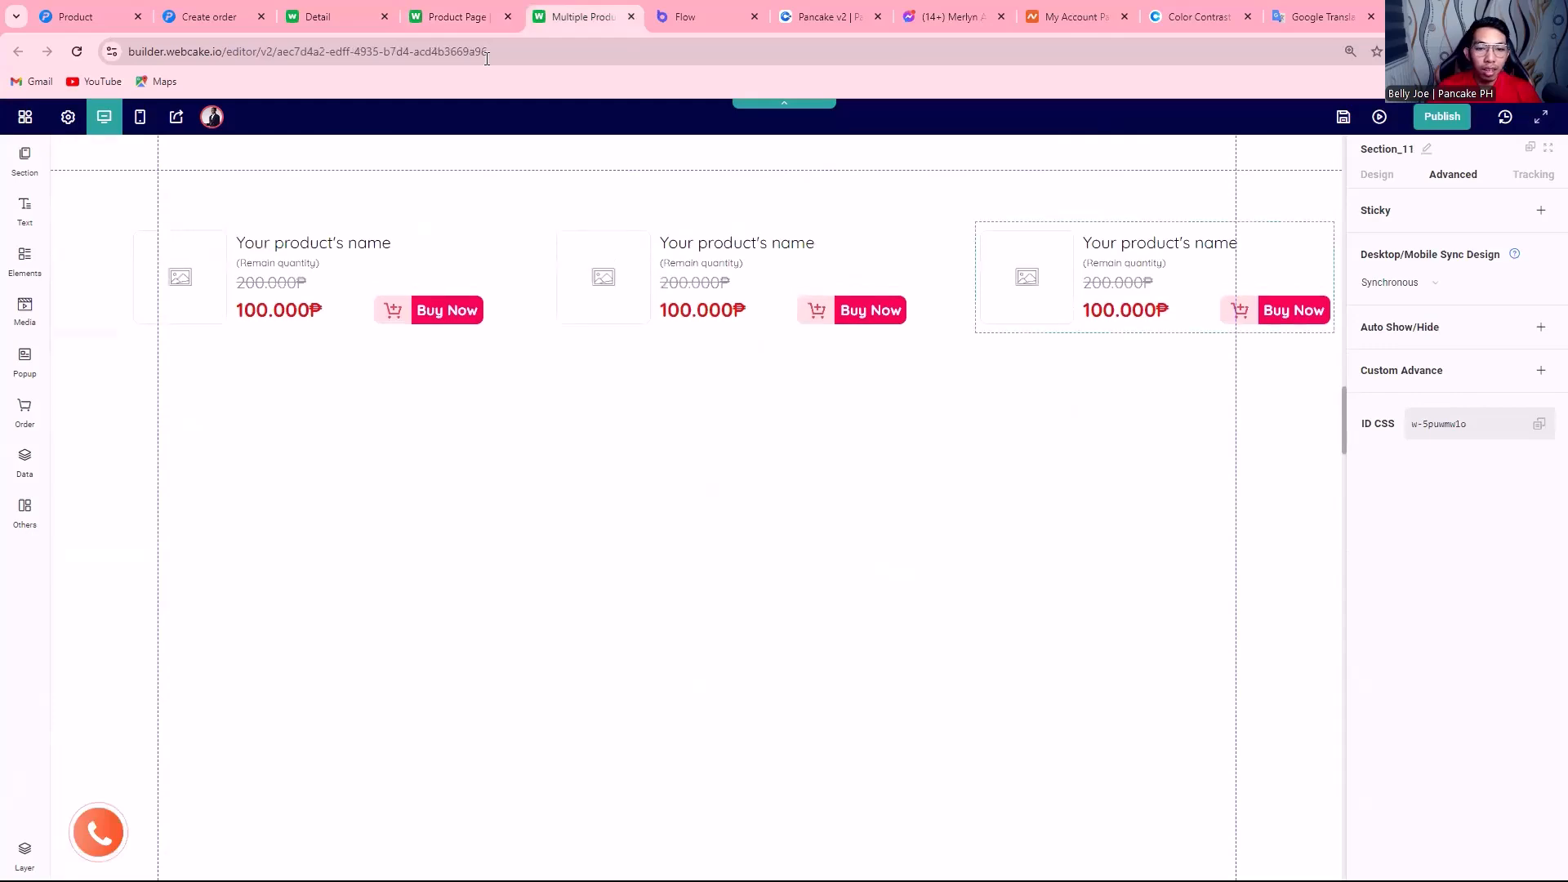
# Return to the Product Page editor and copy the page's demo link from the publish dialog.
pyautogui.click(459, 17)
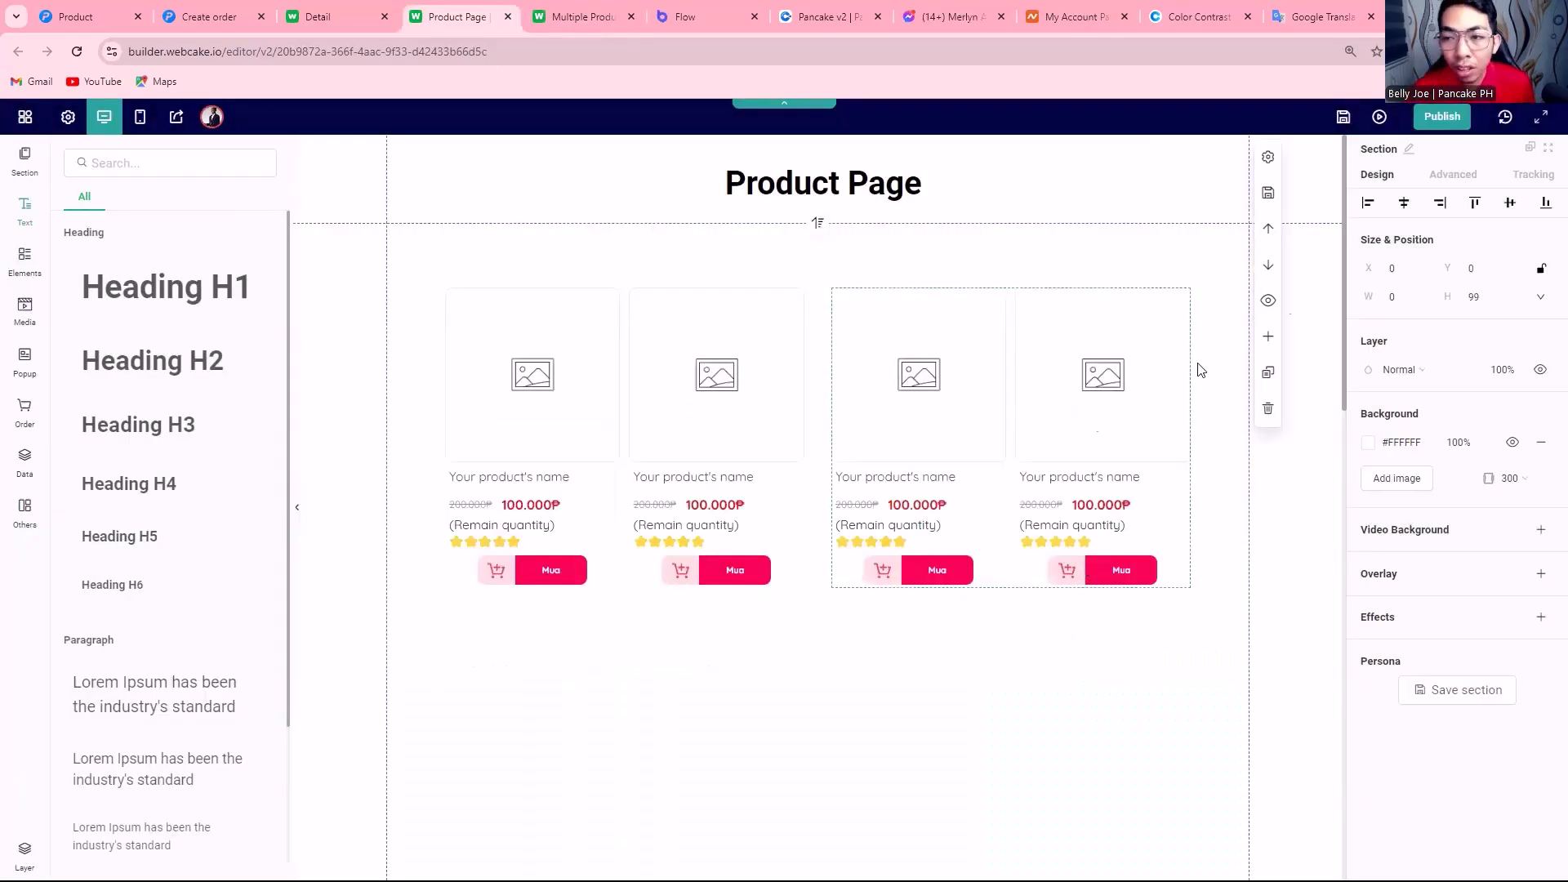
pyautogui.click(1440, 116)
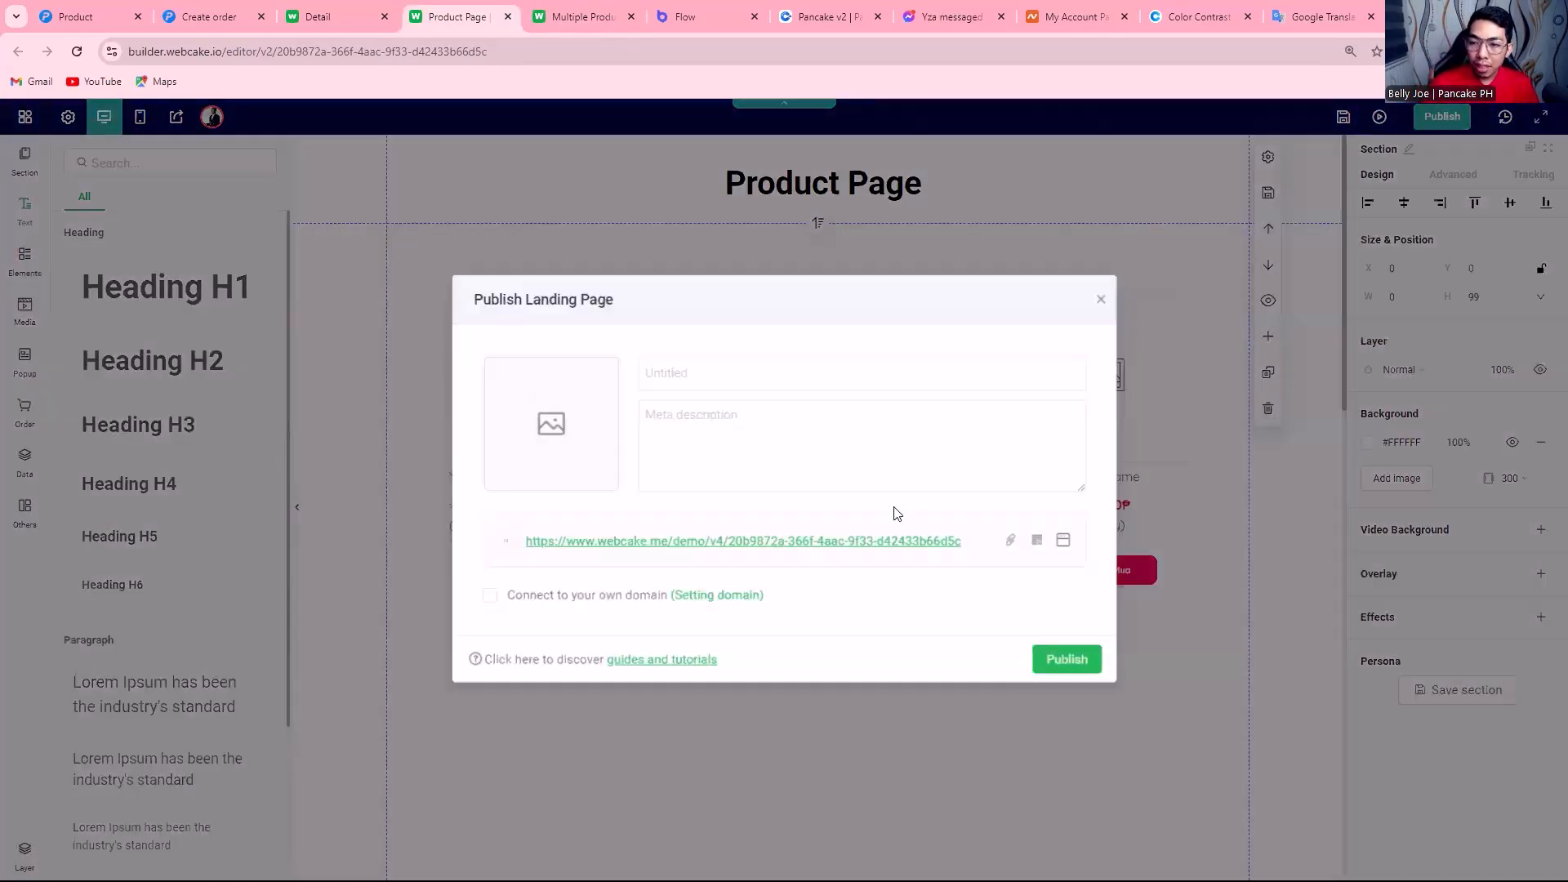
pyautogui.click(1010, 539)
# Set the click event of the homepage's PRODUCT menu button to Open link, with the copied Product Page URL as target.
pyautogui.click(583, 17)
pyautogui.scroll(6, 748, 245)
pyautogui.scroll(10, 748, 286)
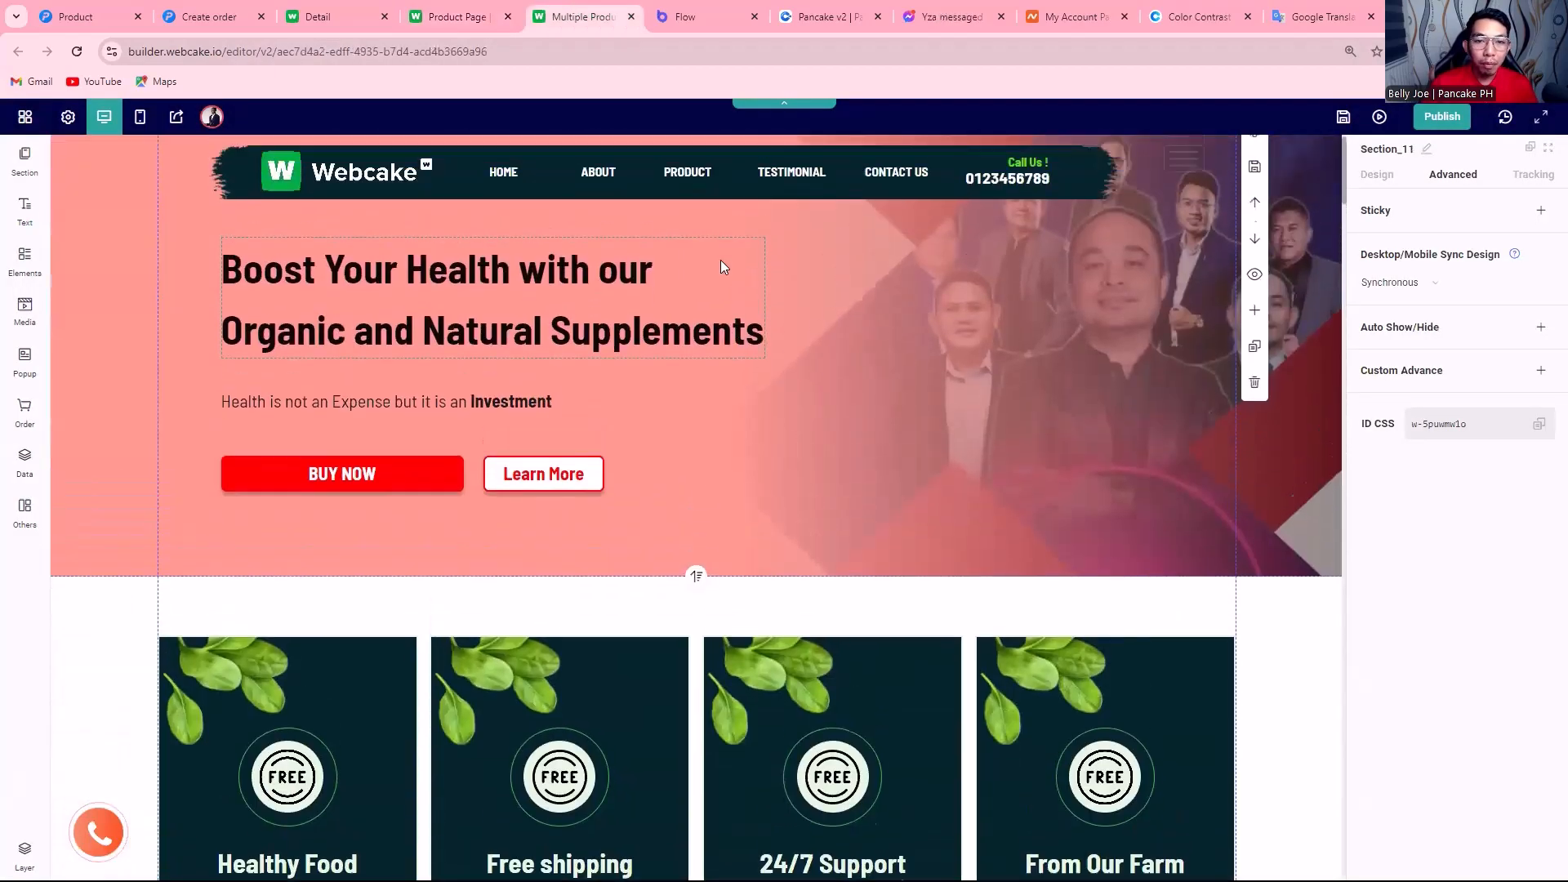
pyautogui.click(686, 201)
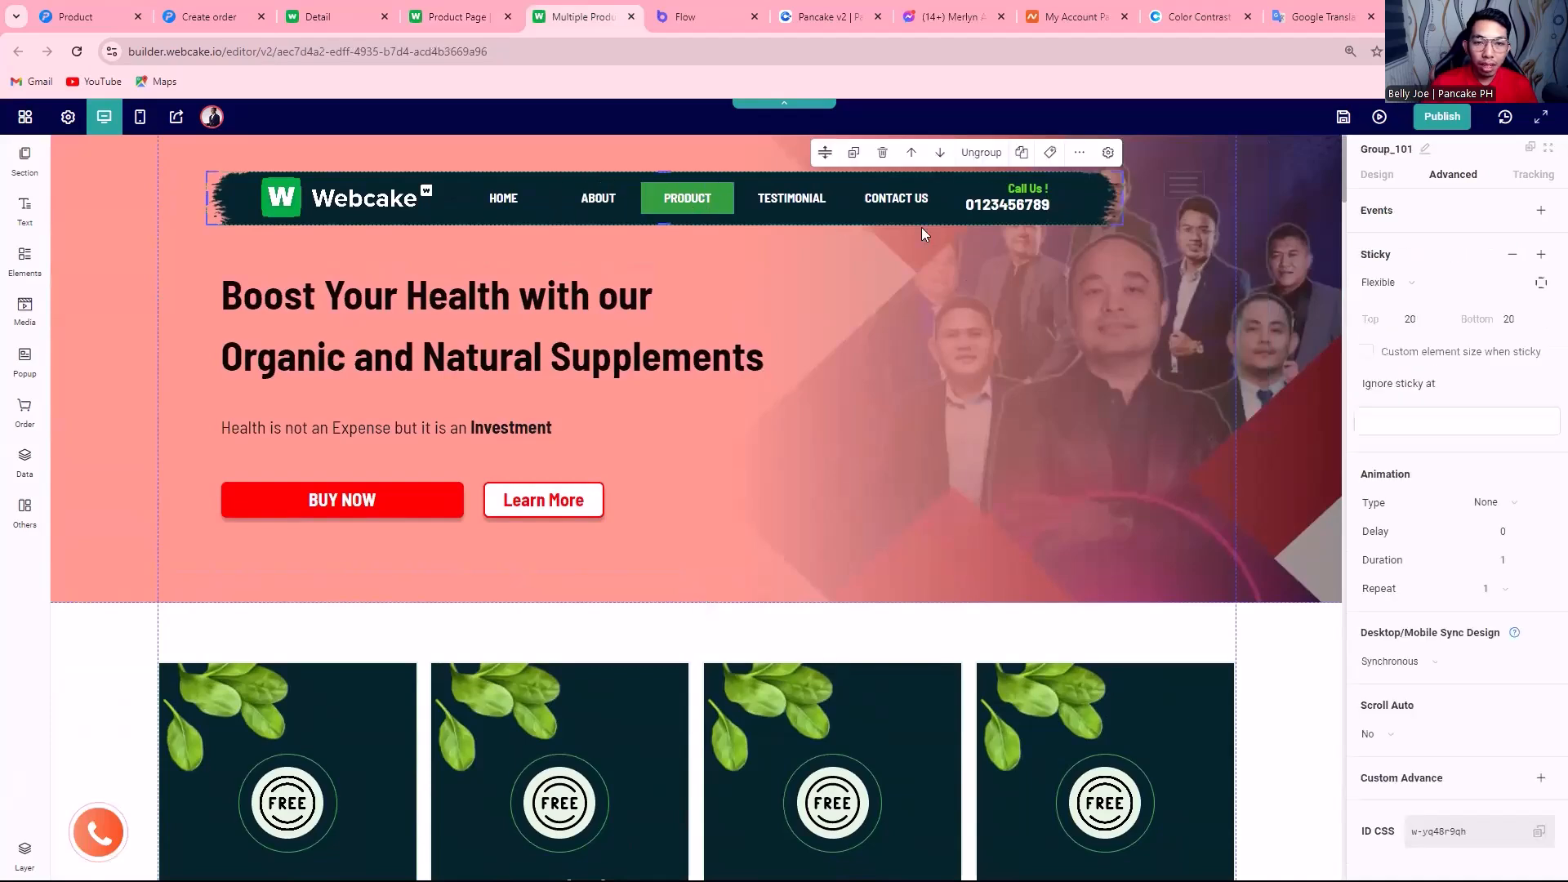
pyautogui.click(686, 201)
pyautogui.click(1470, 271)
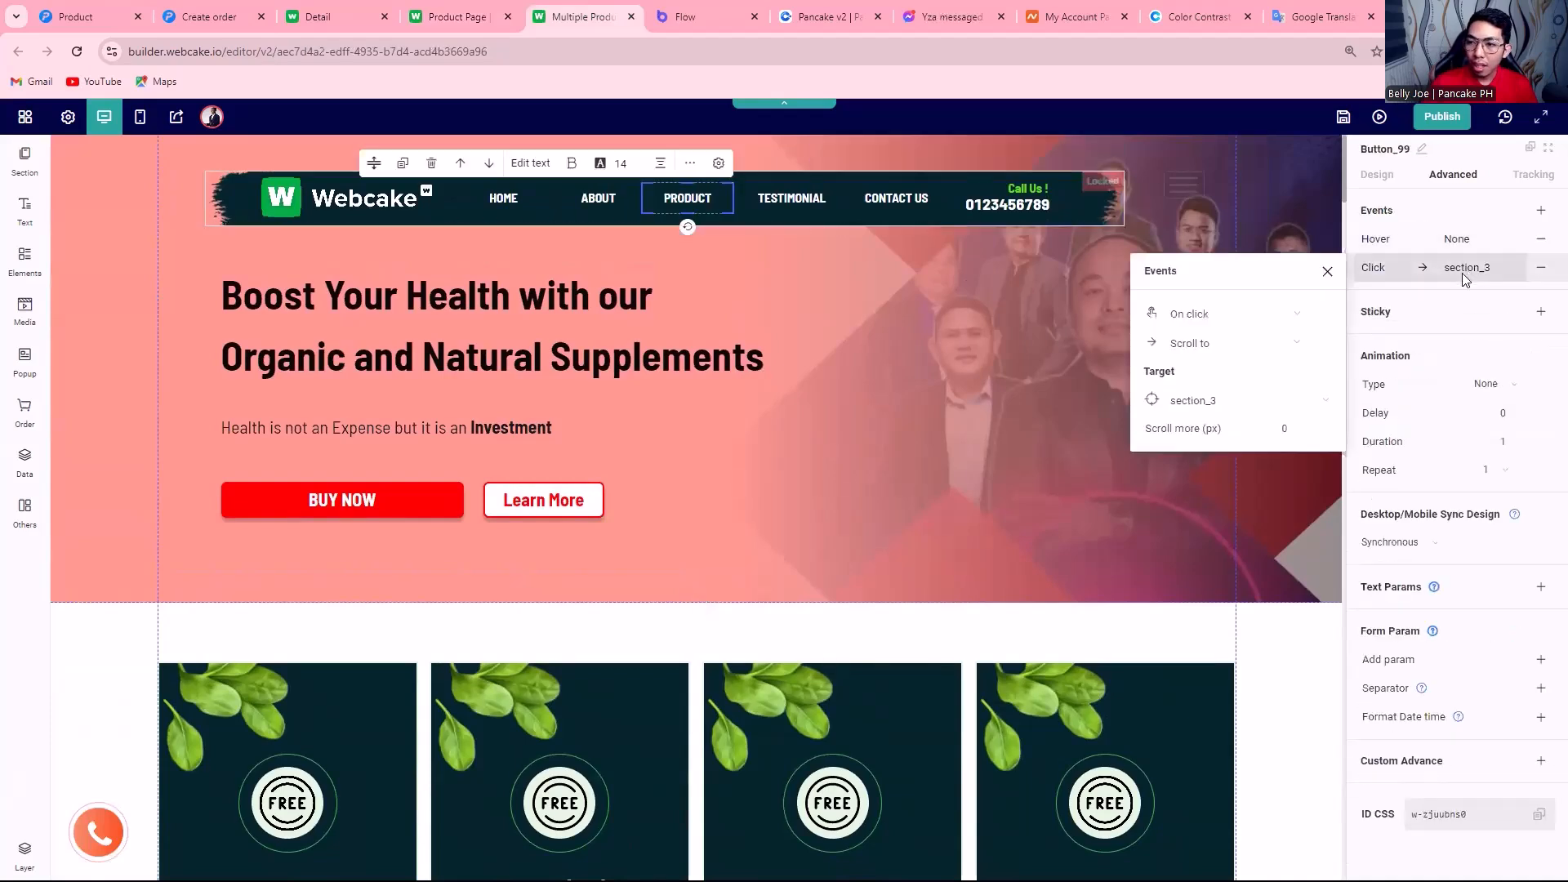
pyautogui.click(1243, 409)
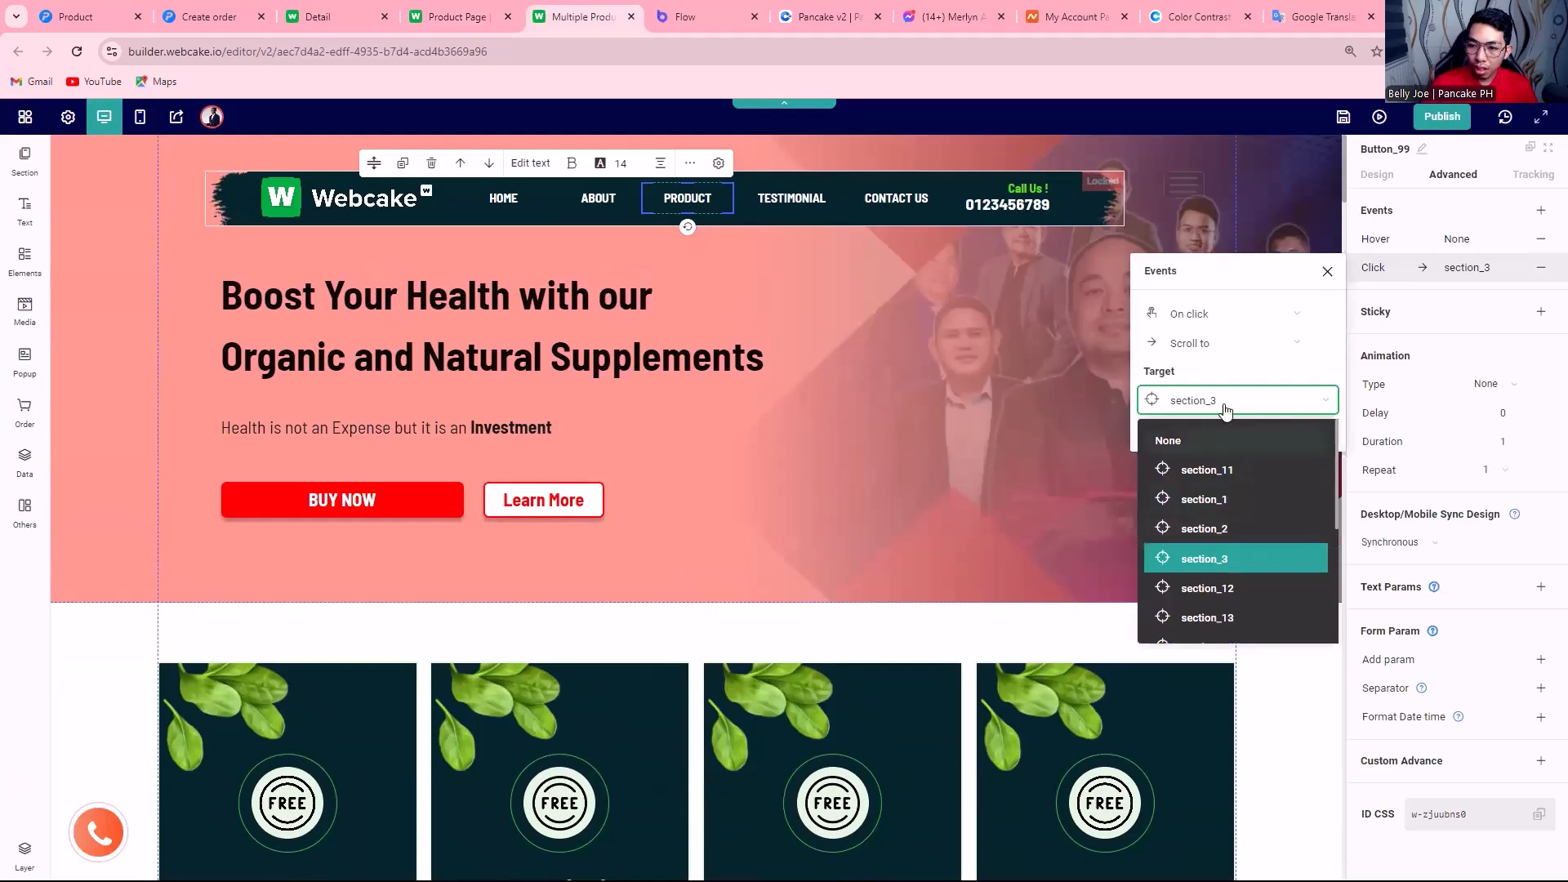
pyautogui.click(1228, 350)
pyautogui.scroll(-2, 1229, 523)
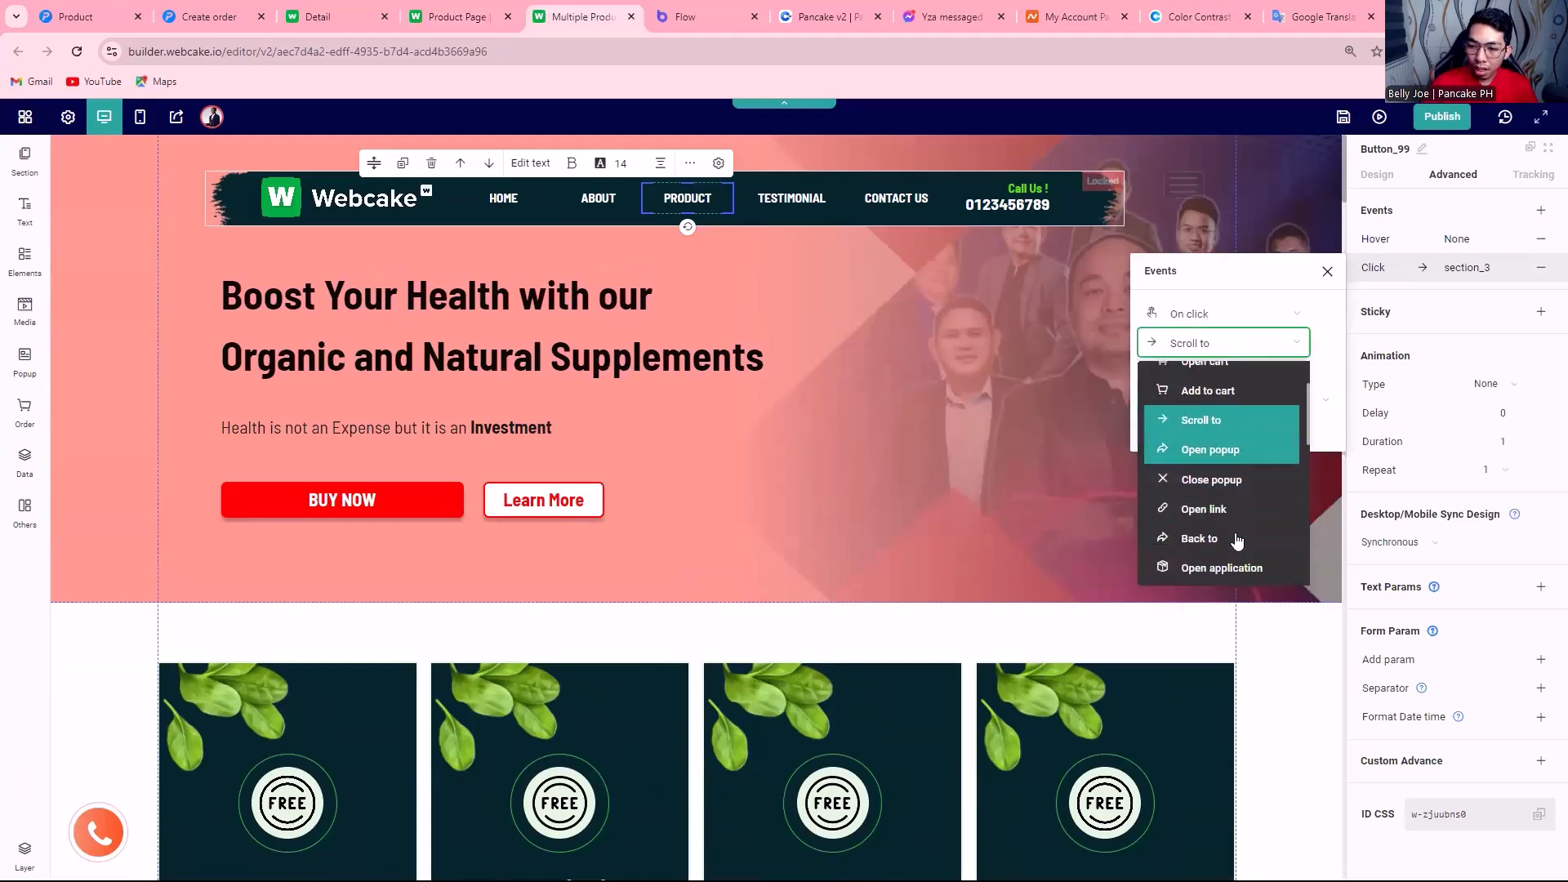
pyautogui.click(1233, 507)
pyautogui.hotkey('ctrl', 'v')
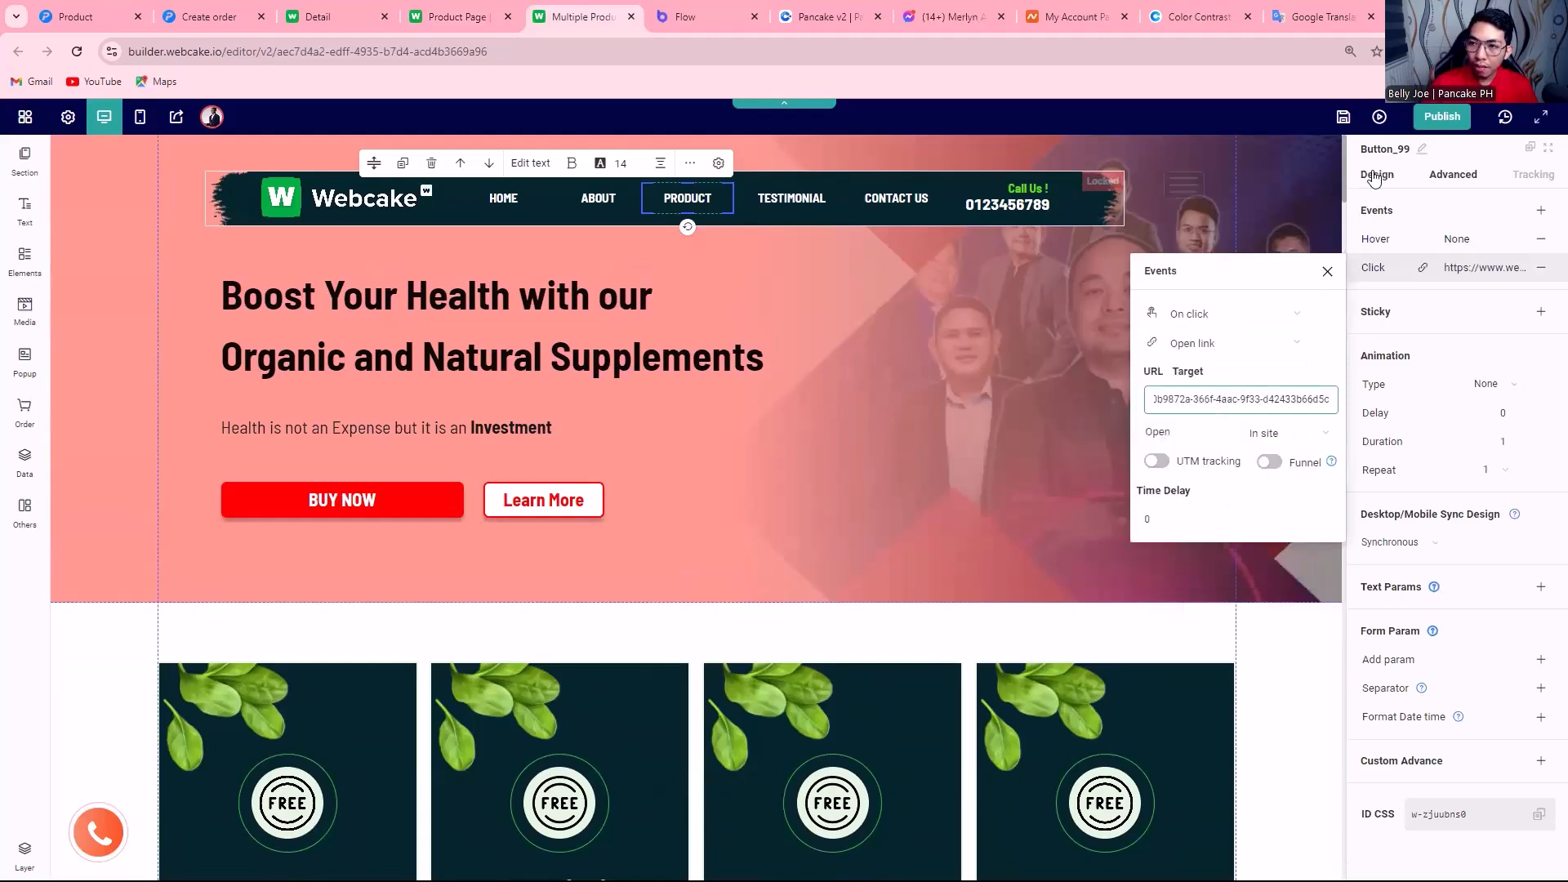
# Publish the homepage, open the live page, test the PRODUCT menu link and return to the homepage editor.
pyautogui.click(1436, 120)
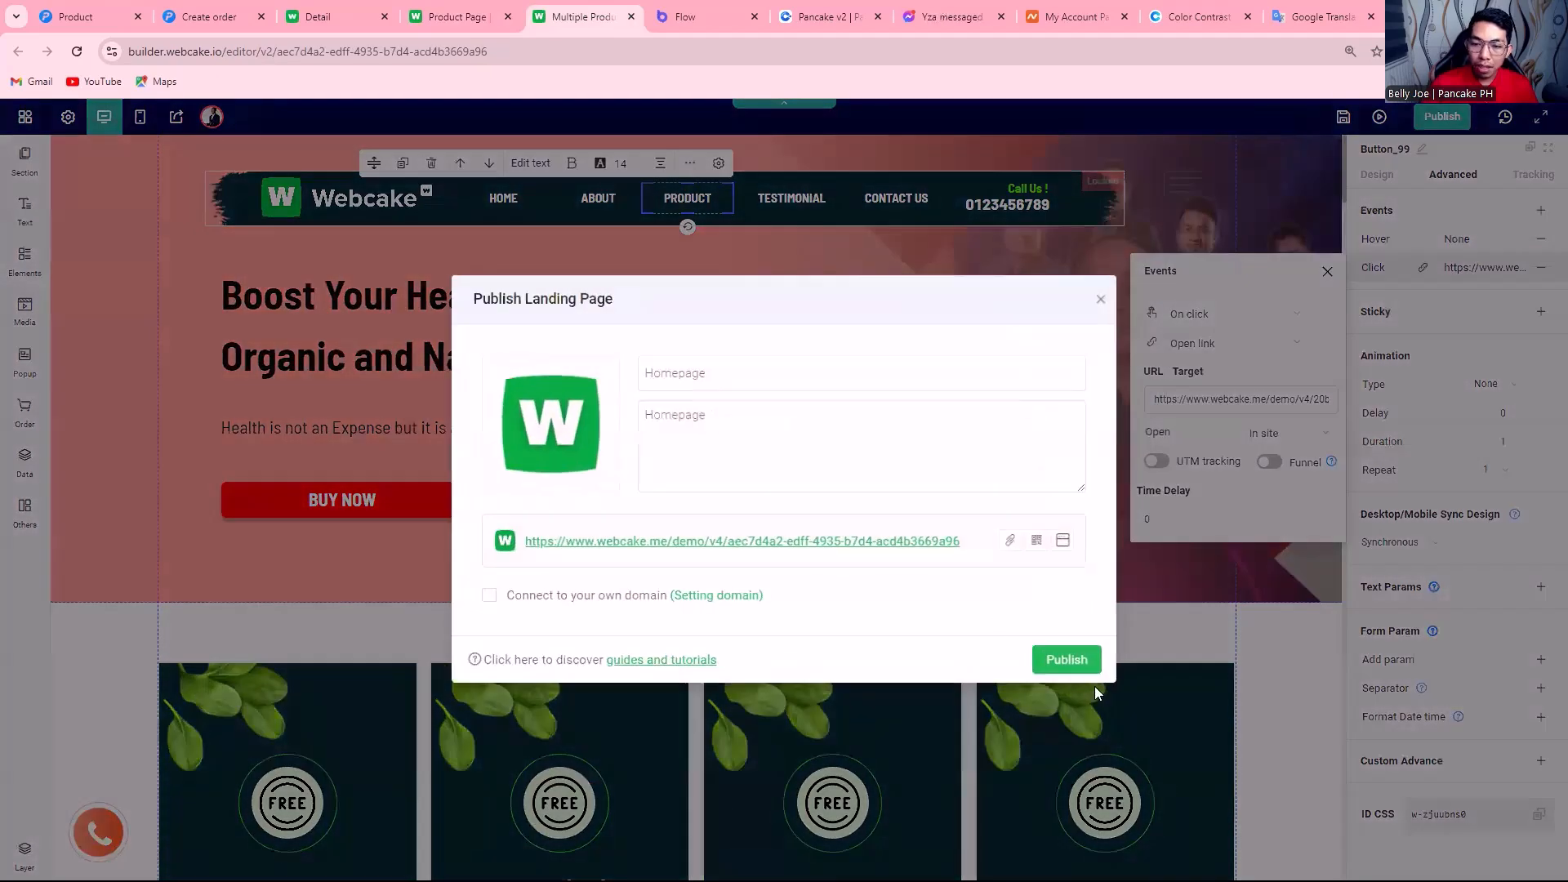
pyautogui.click(1080, 660)
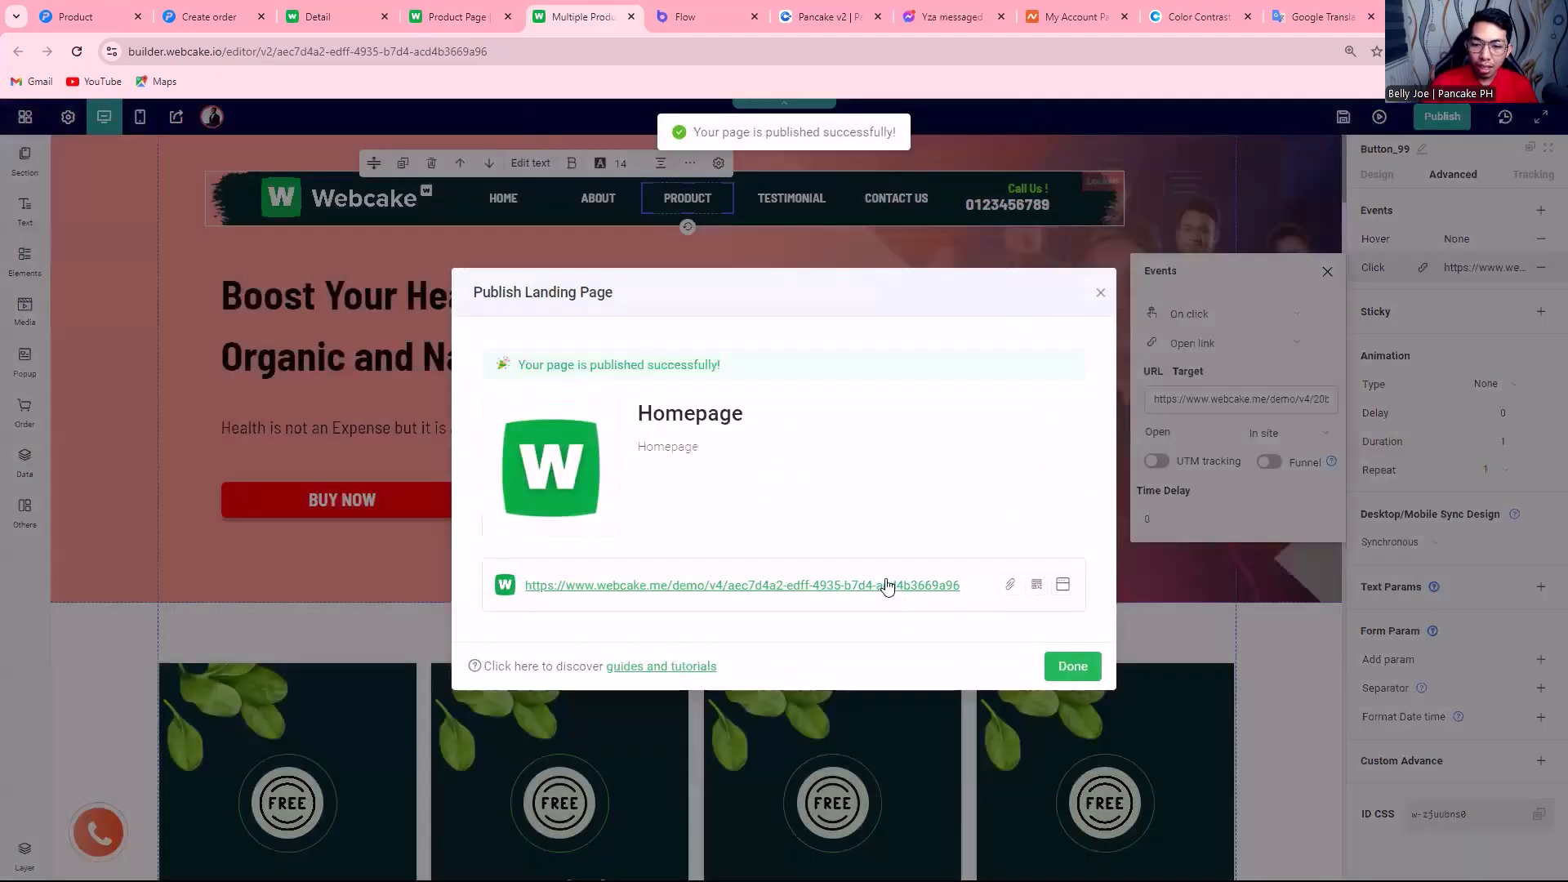
pyautogui.click(891, 584)
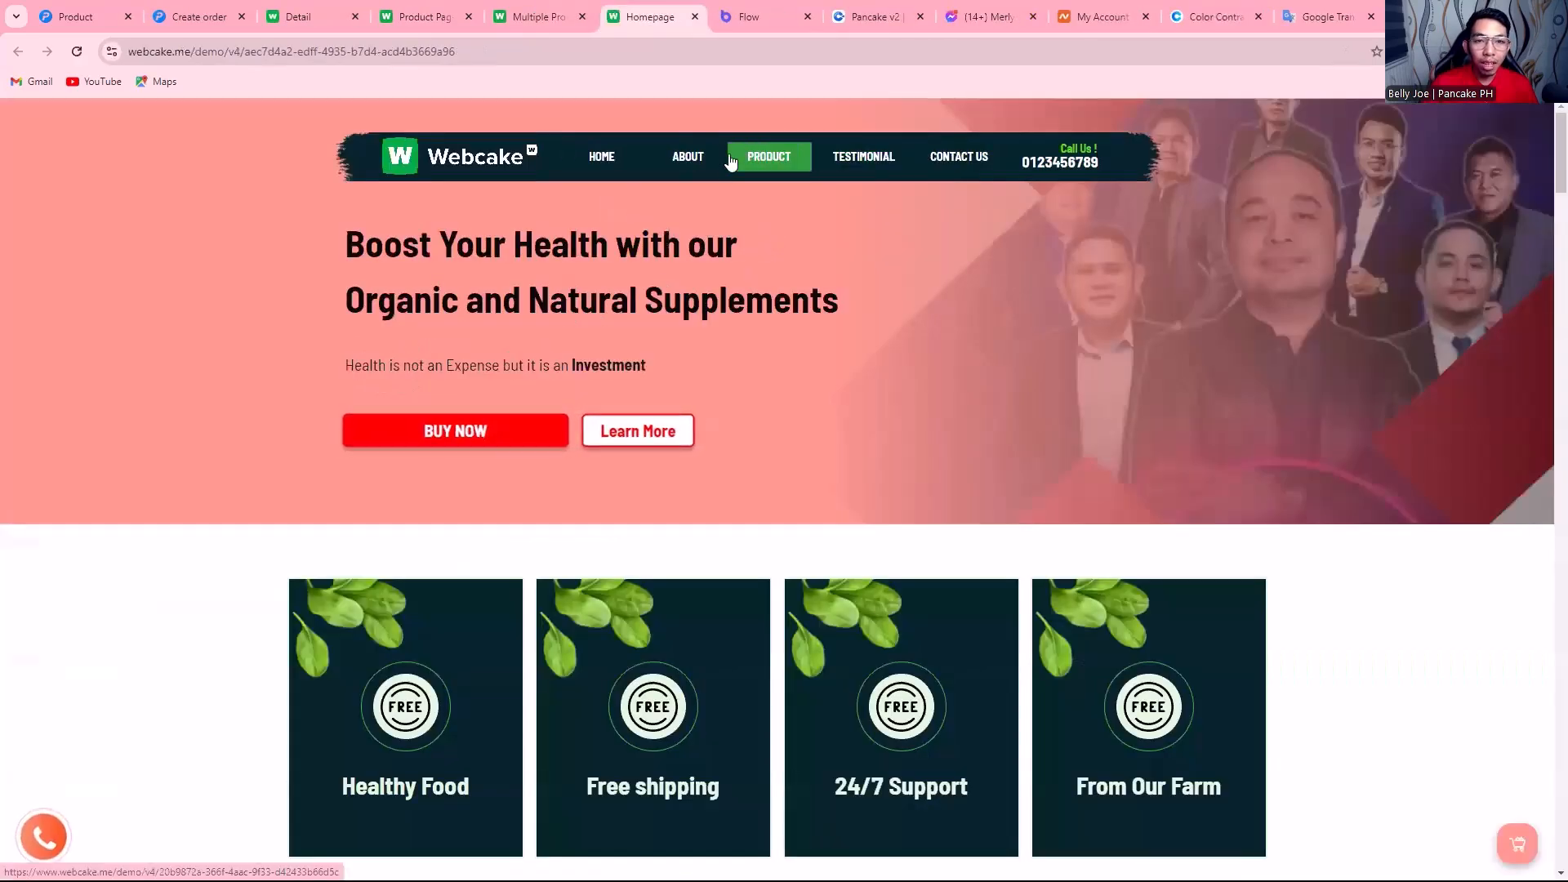
pyautogui.scroll(-12, 842, 278)
pyautogui.scroll(12, 842, 278)
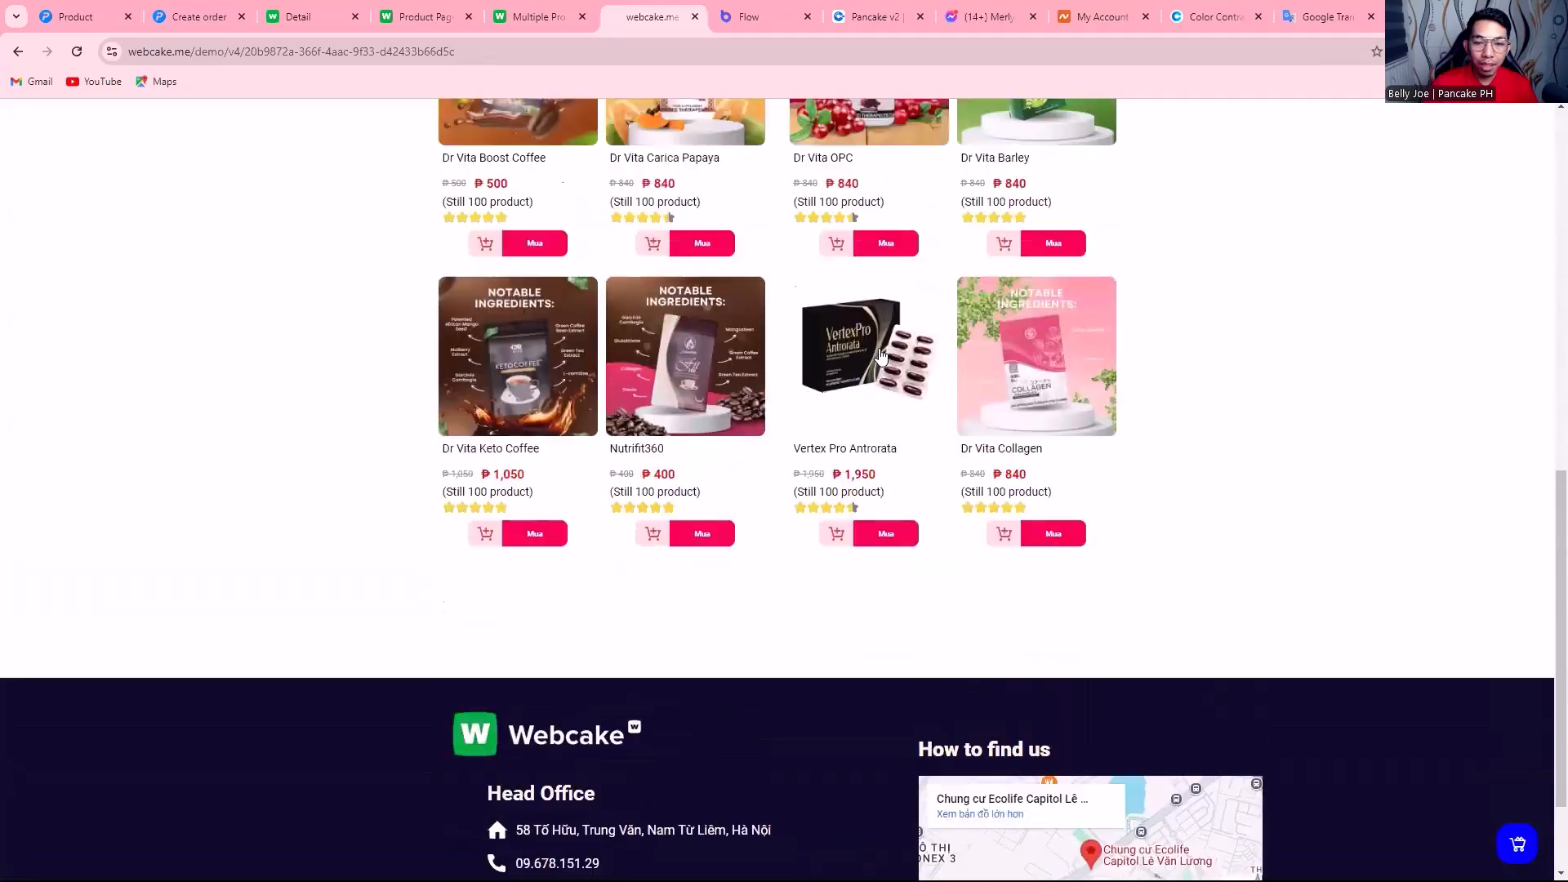
pyautogui.hotkey('ctrl', 'shift', 'Tab')
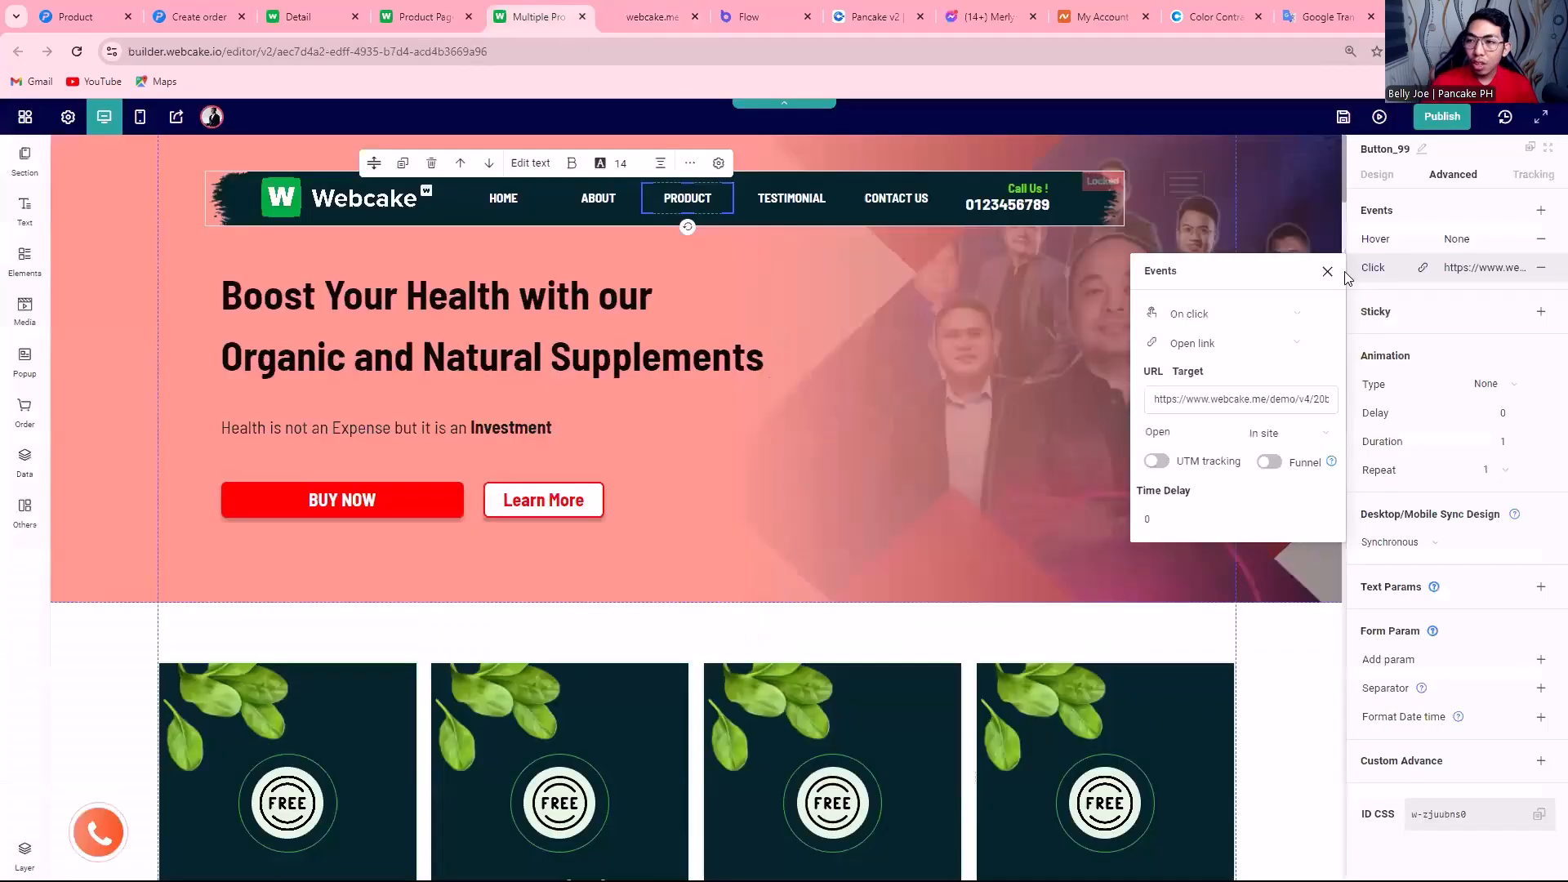
# Add a blank section on the homepage and move it up above the hero section.
pyautogui.click(1315, 179)
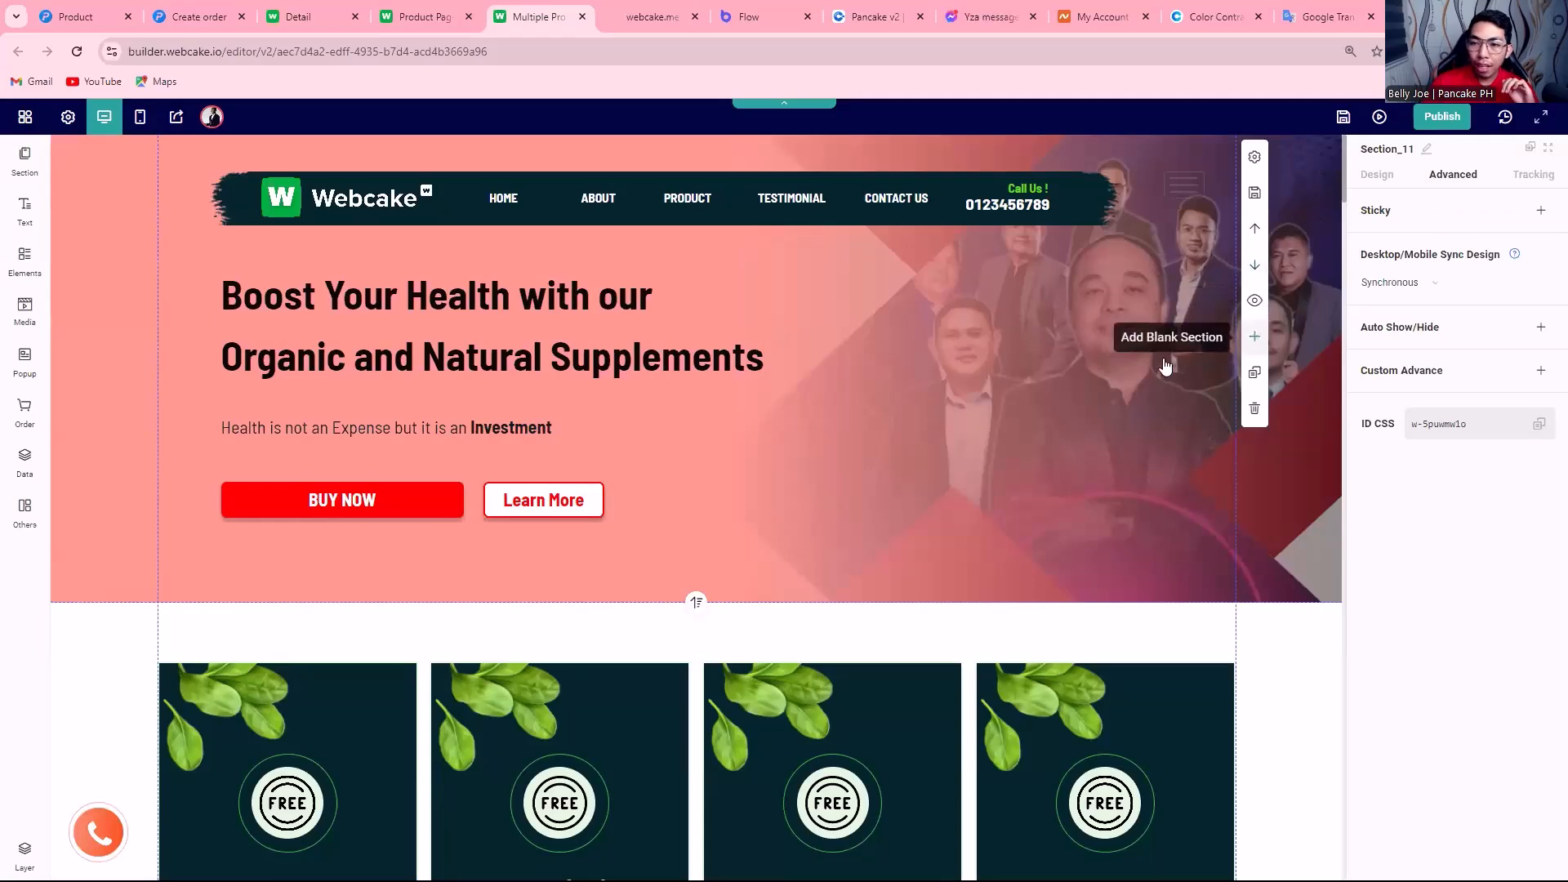
pyautogui.click(1254, 336)
pyautogui.click(1255, 647)
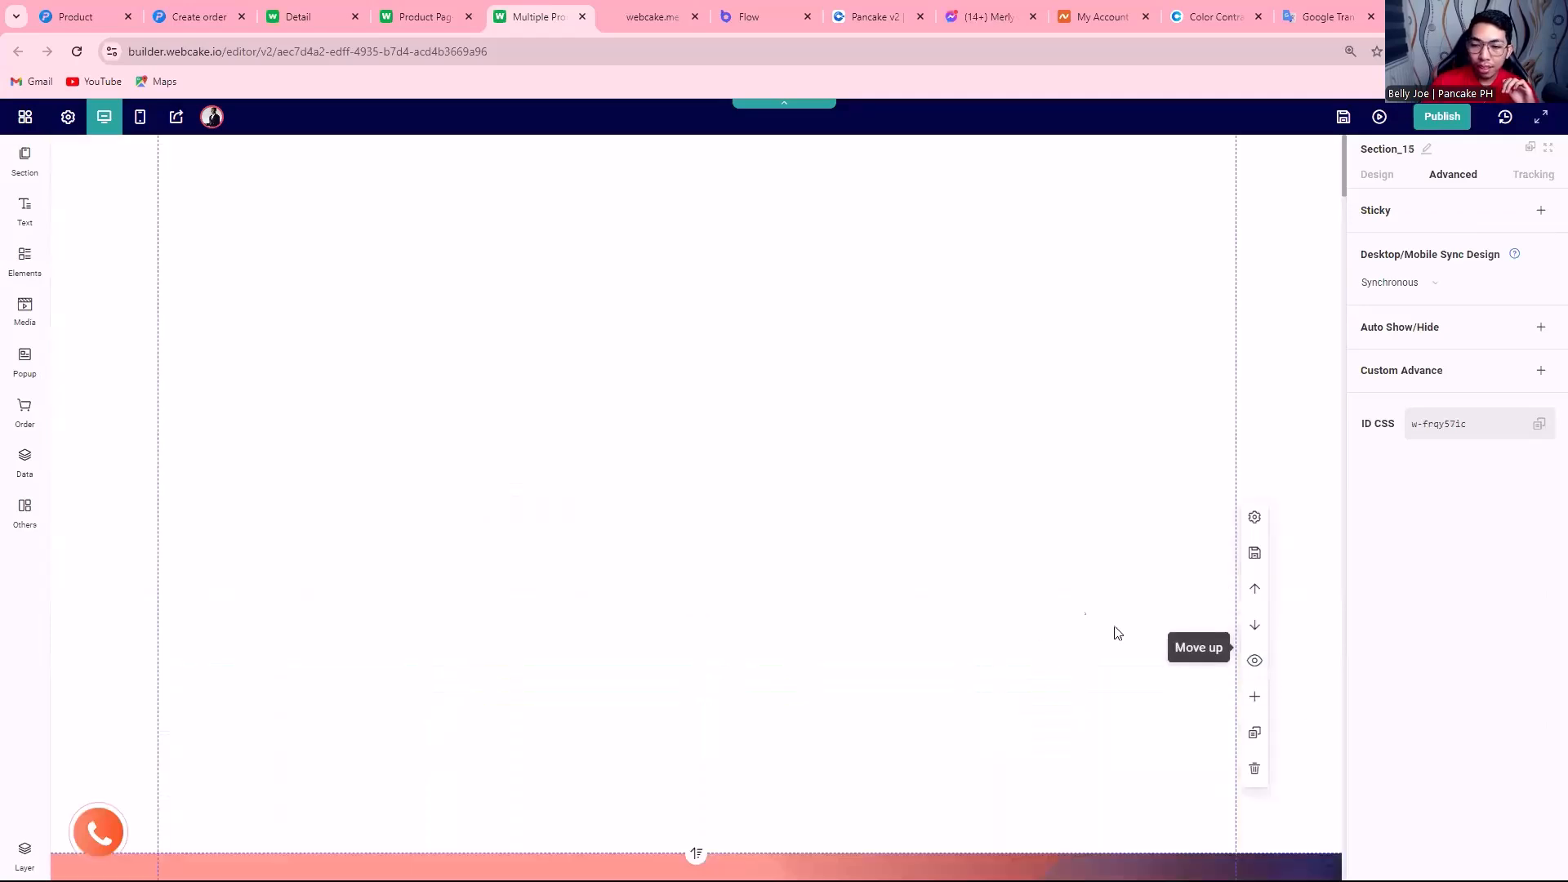
# Move the navigation bar group from the hero into the new blank section, adjusting the section's height to fit and centring the bar.
pyautogui.scroll(-8, 936, 214)
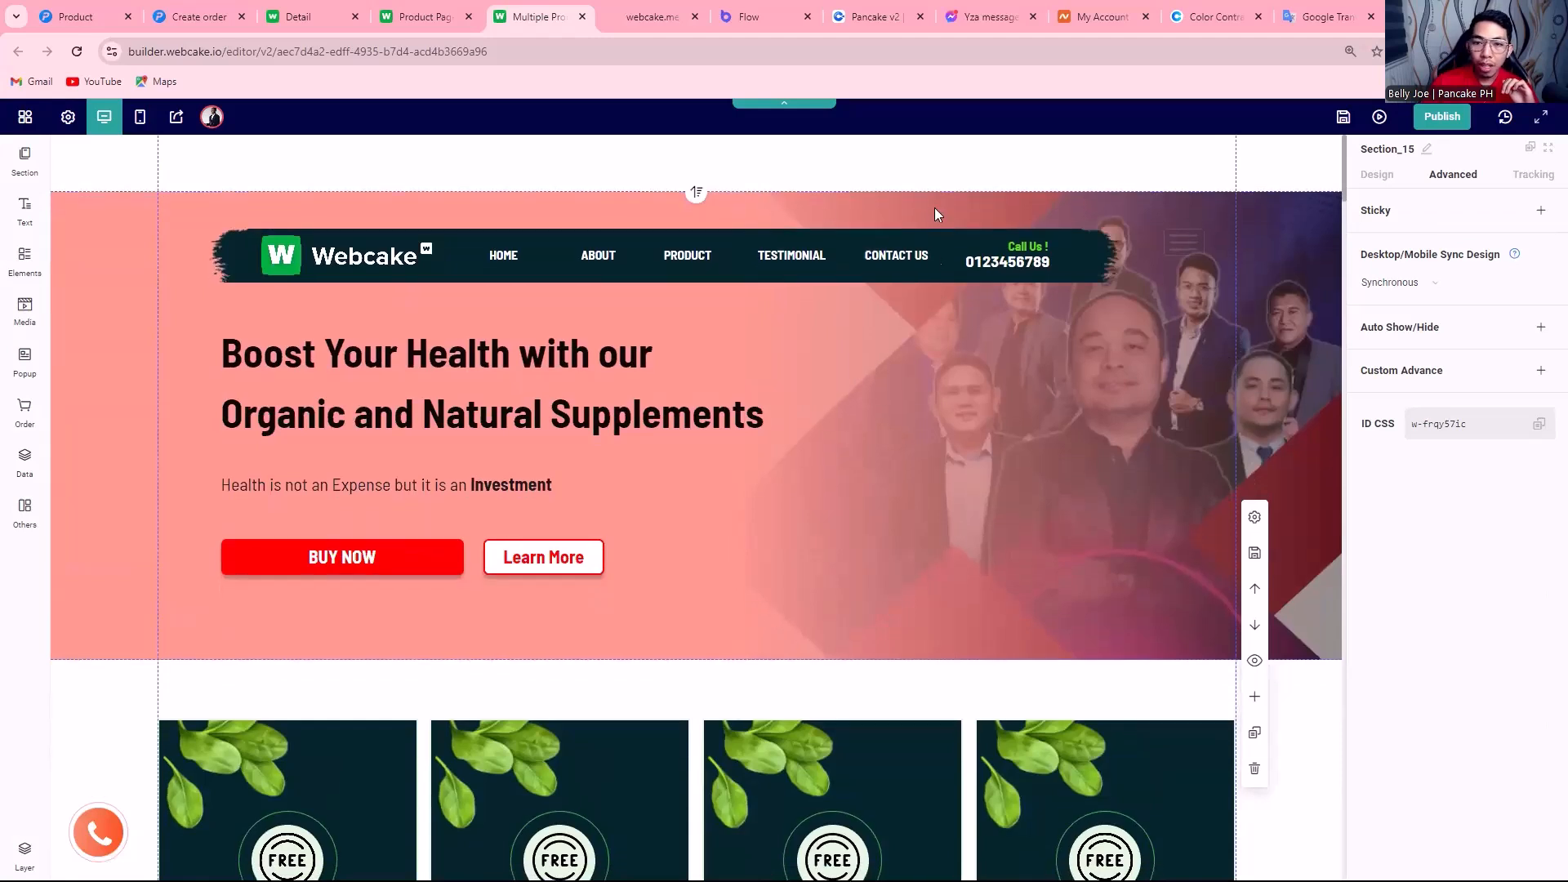
pyautogui.moveTo(931, 245); pyautogui.dragTo(929, 157)
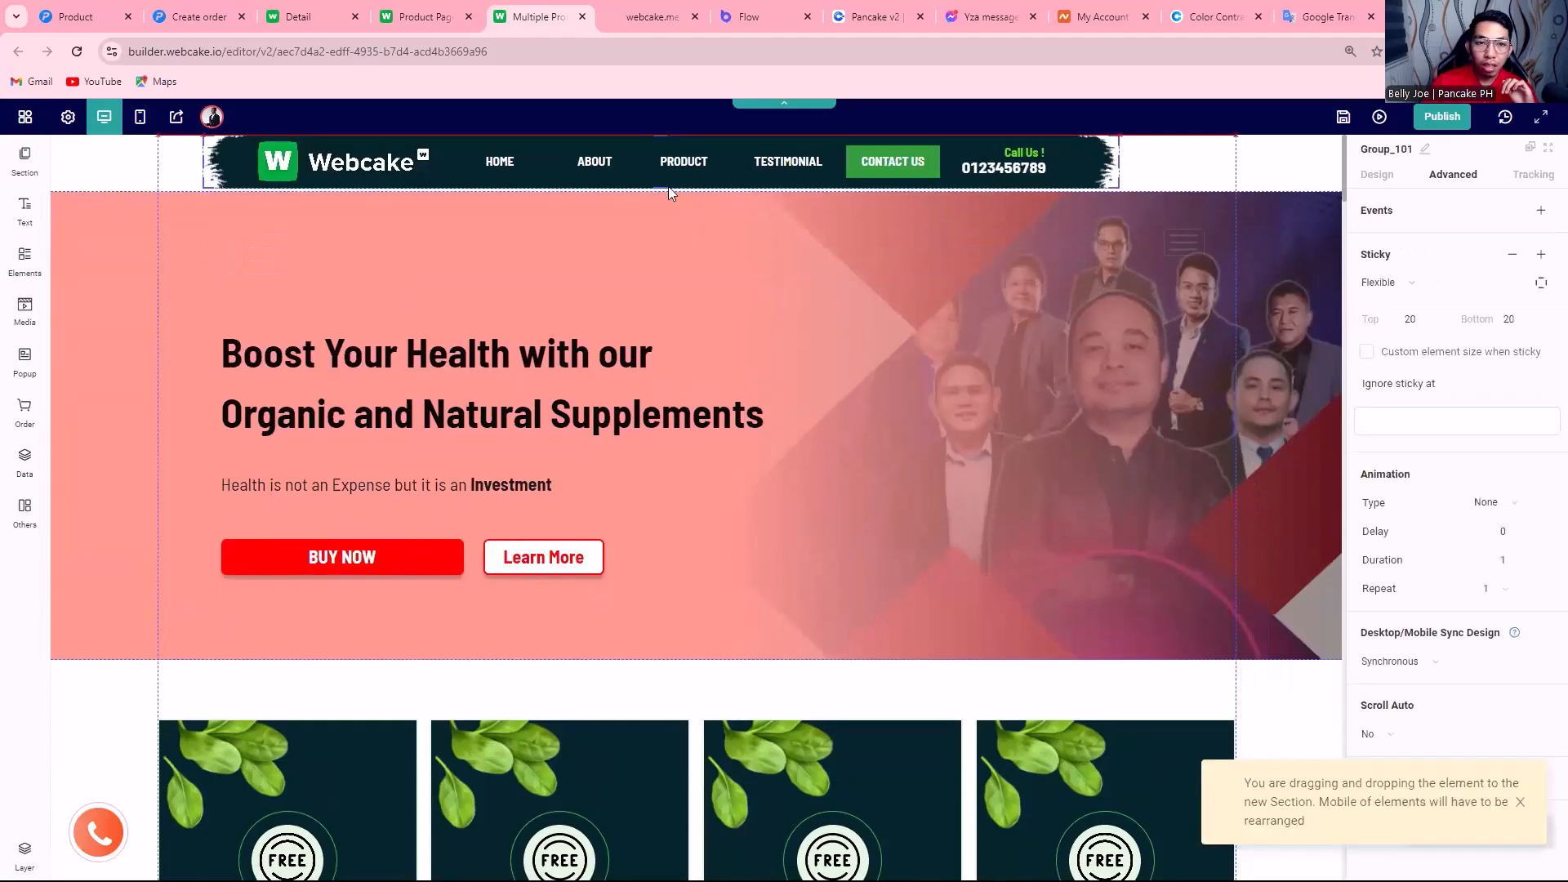
pyautogui.click(1144, 155)
pyautogui.moveTo(697, 192); pyautogui.dragTo(698, 226)
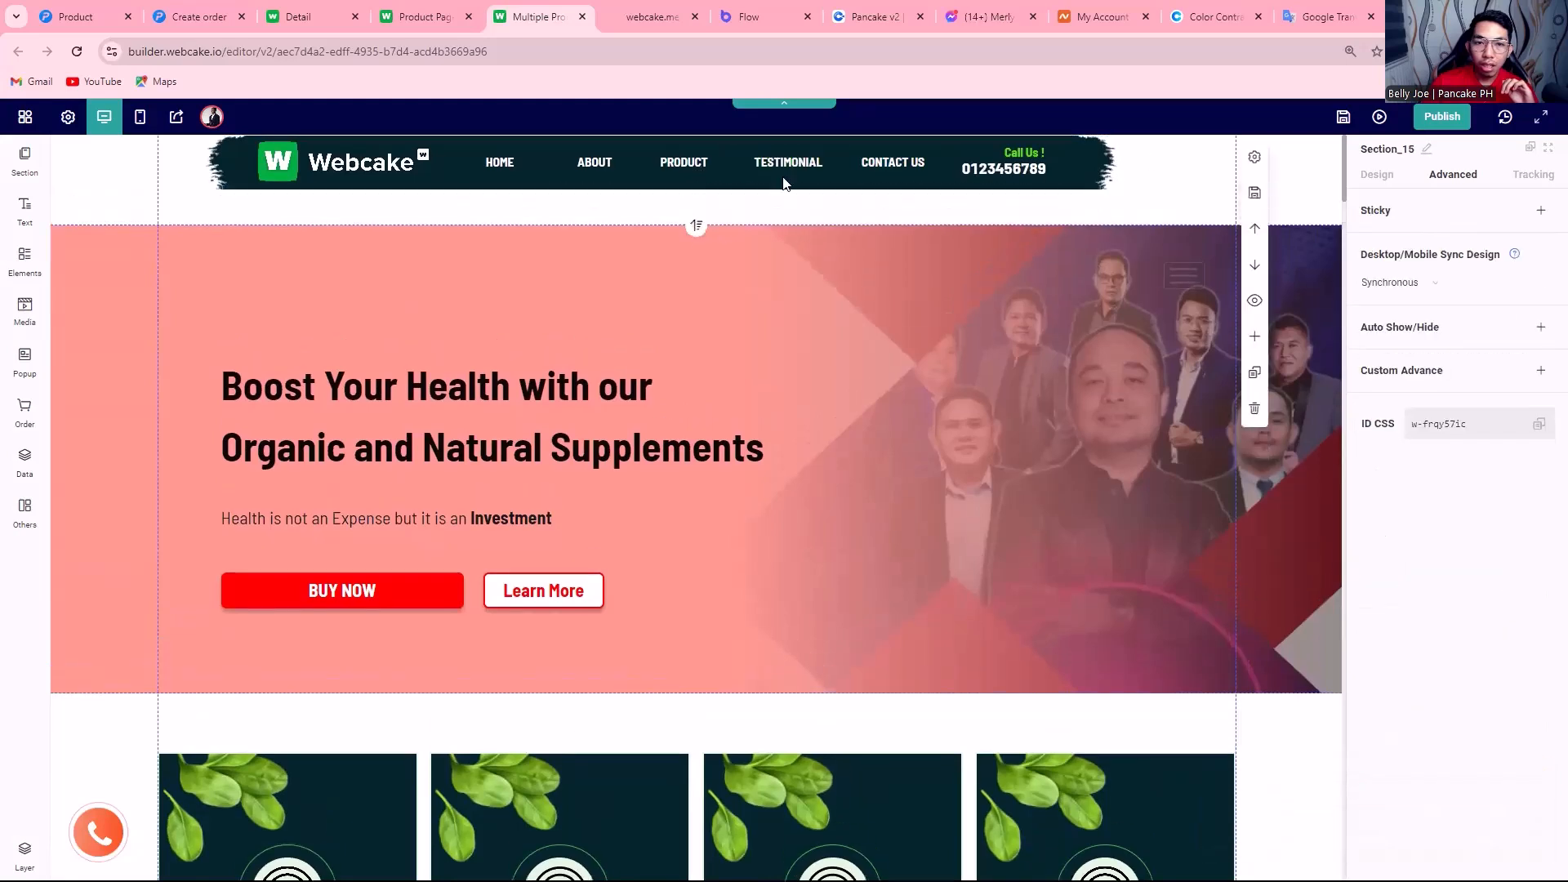
pyautogui.moveTo(1048, 166); pyautogui.dragTo(1074, 183)
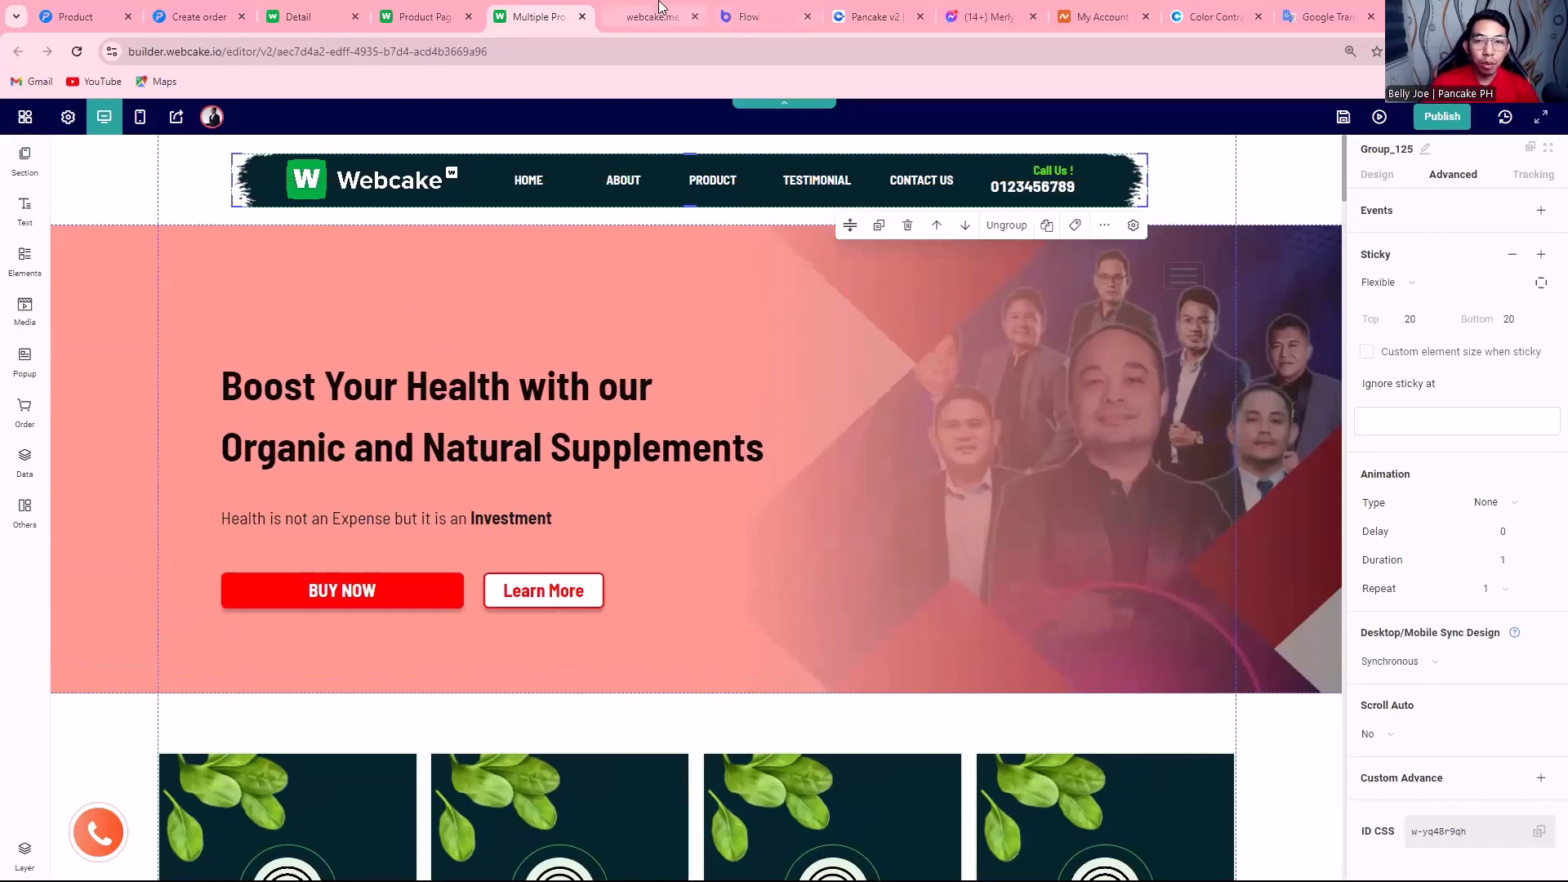
# Copy the navigation bar group from the homepage and paste it into the top section of the Product Page.
pyautogui.click(433, 14)
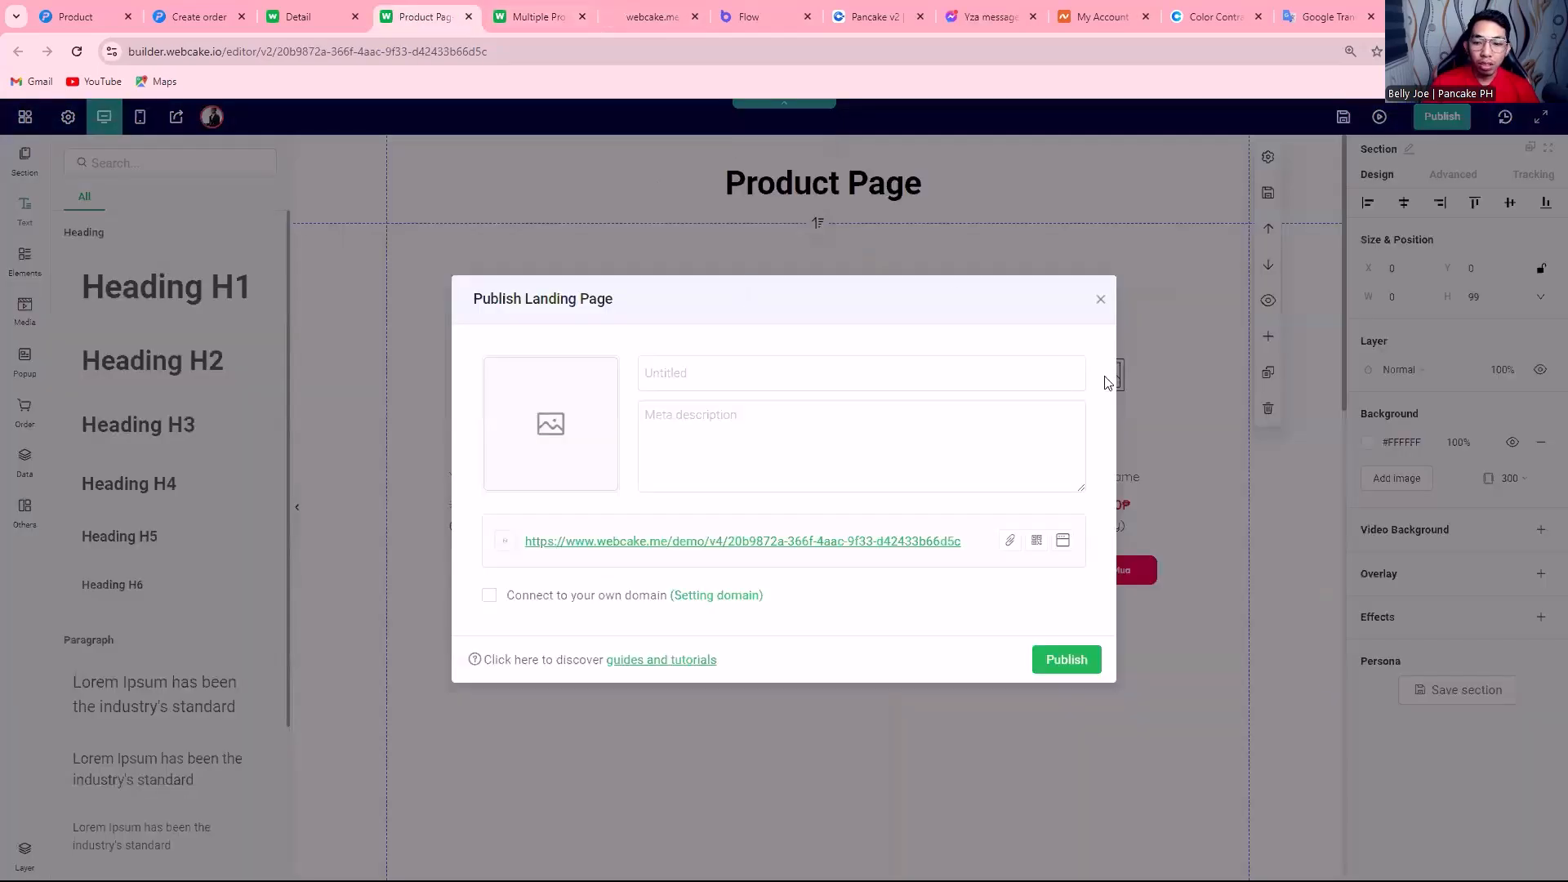
pyautogui.click(1008, 205)
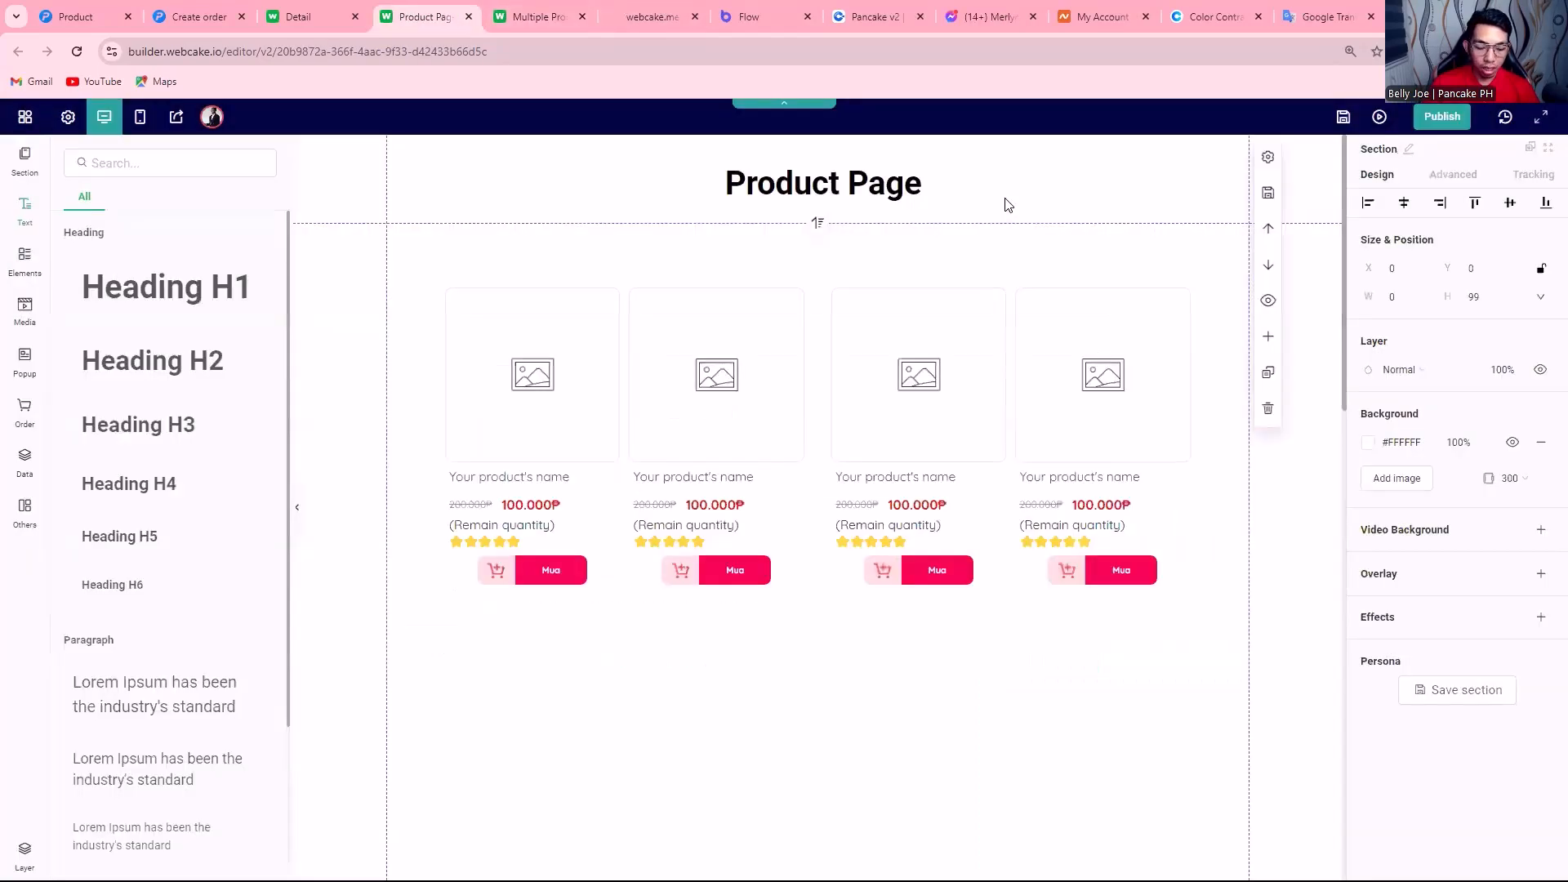
pyautogui.hotkey('ctrl', 'Tab')
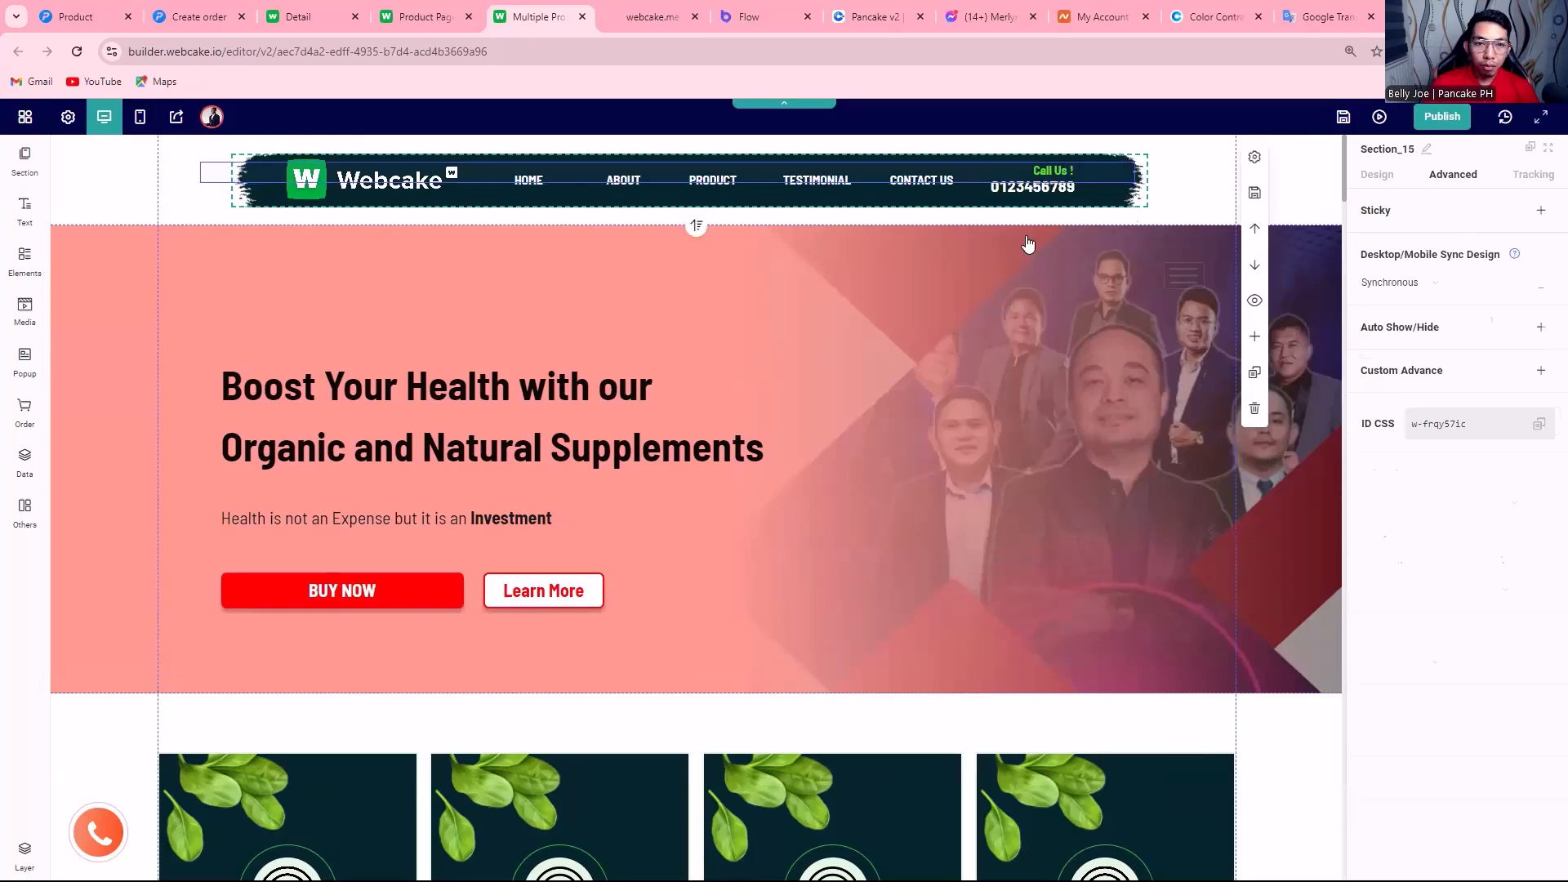
pyautogui.click(949, 192)
pyautogui.hotkey('ctrl', 'shift', 'Tab')
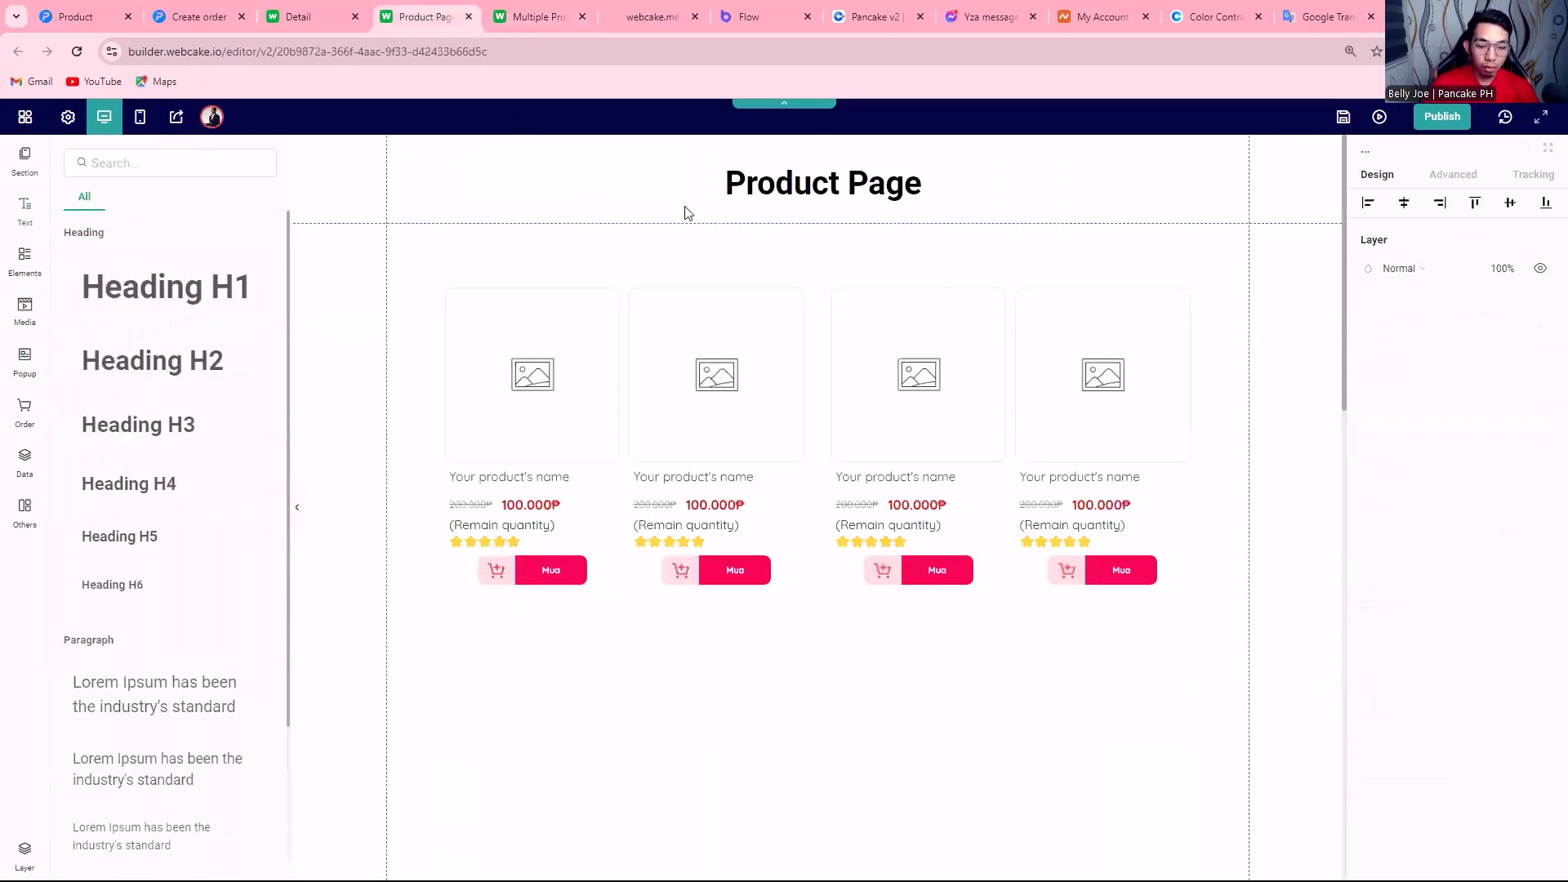
pyautogui.hotkey('ctrl', 'v')
pyautogui.moveTo(571, 185); pyautogui.dragTo(668, 158)
# Delete the "Product Page" heading and centre the navigation bar in its section at about X -15.5, Y 19.5.
pyautogui.click(890, 200)
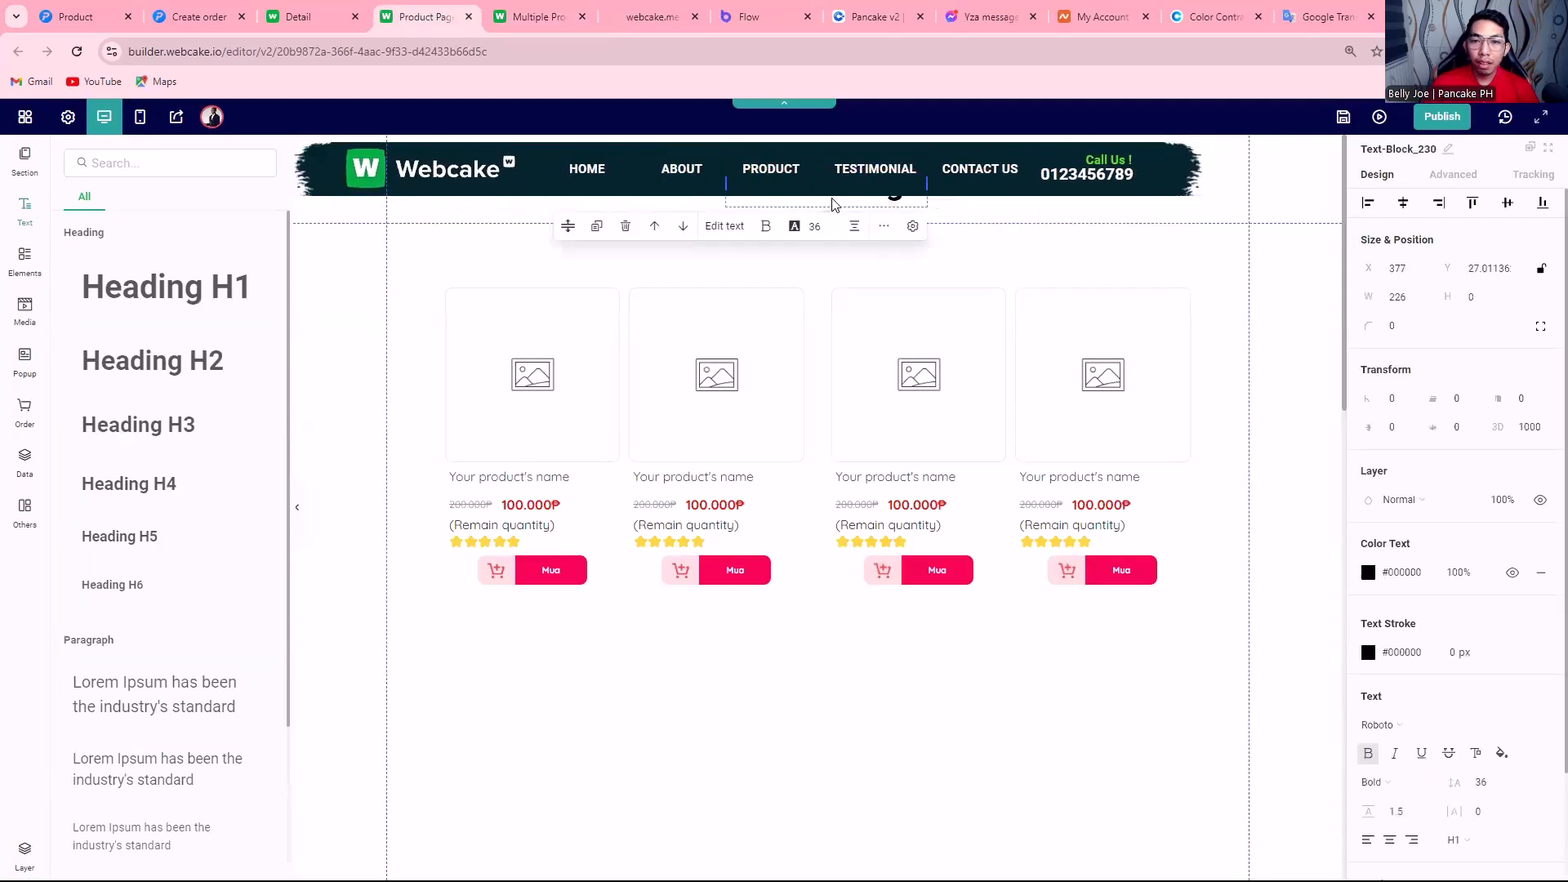
pyautogui.click(626, 225)
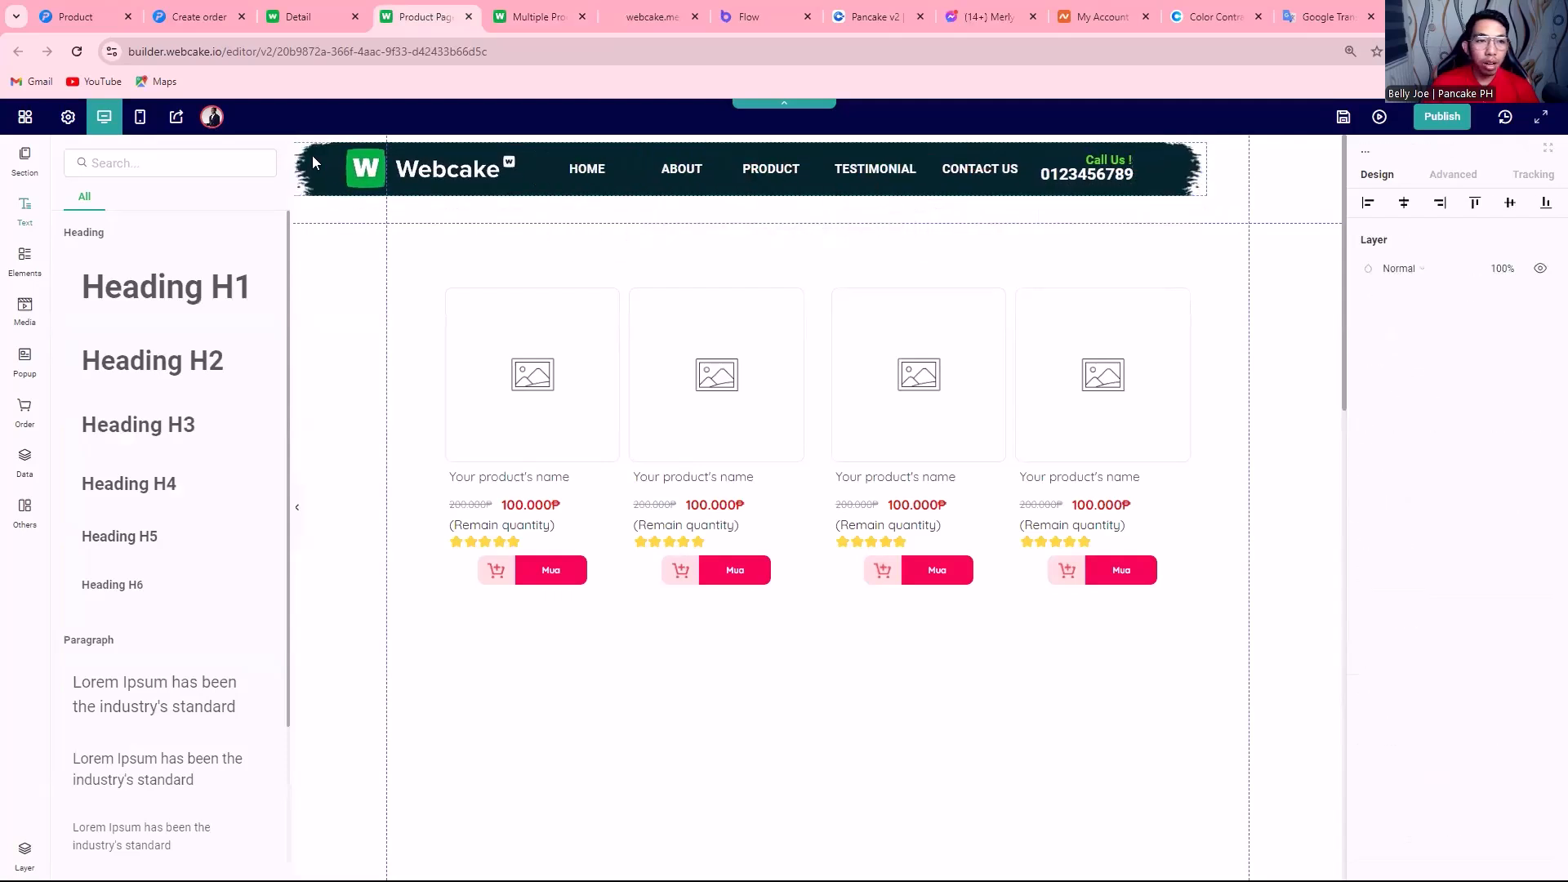
pyautogui.click(295, 510)
pyautogui.click(962, 169)
pyautogui.moveTo(948, 159); pyautogui.dragTo(1030, 170)
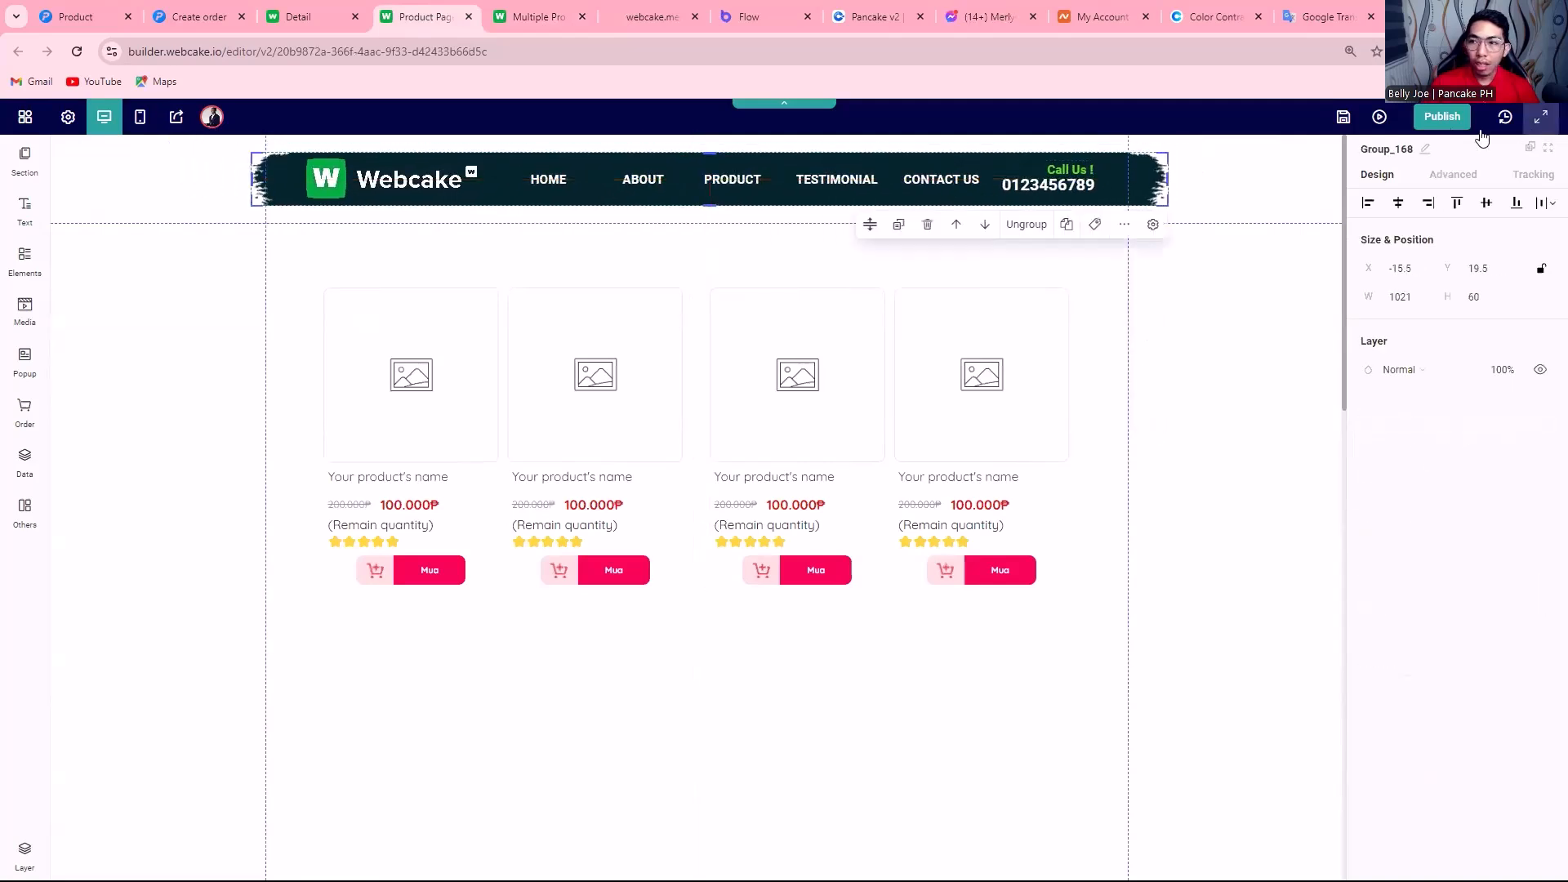
# Save and publish the Product Page.
pyautogui.click(1348, 121)
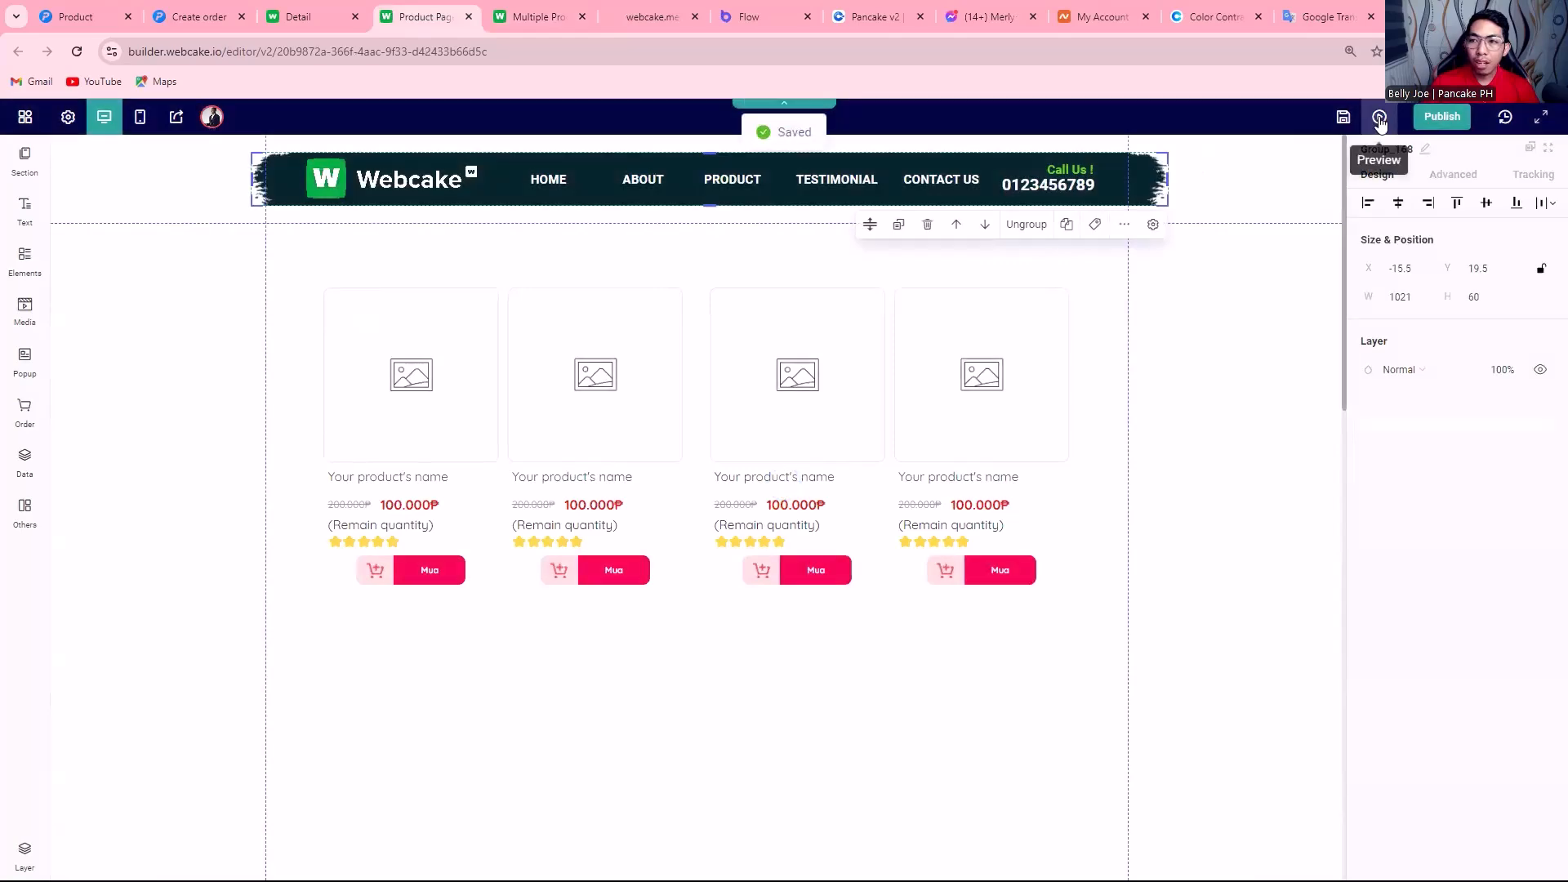
pyautogui.click(1380, 117)
pyautogui.click(1532, 120)
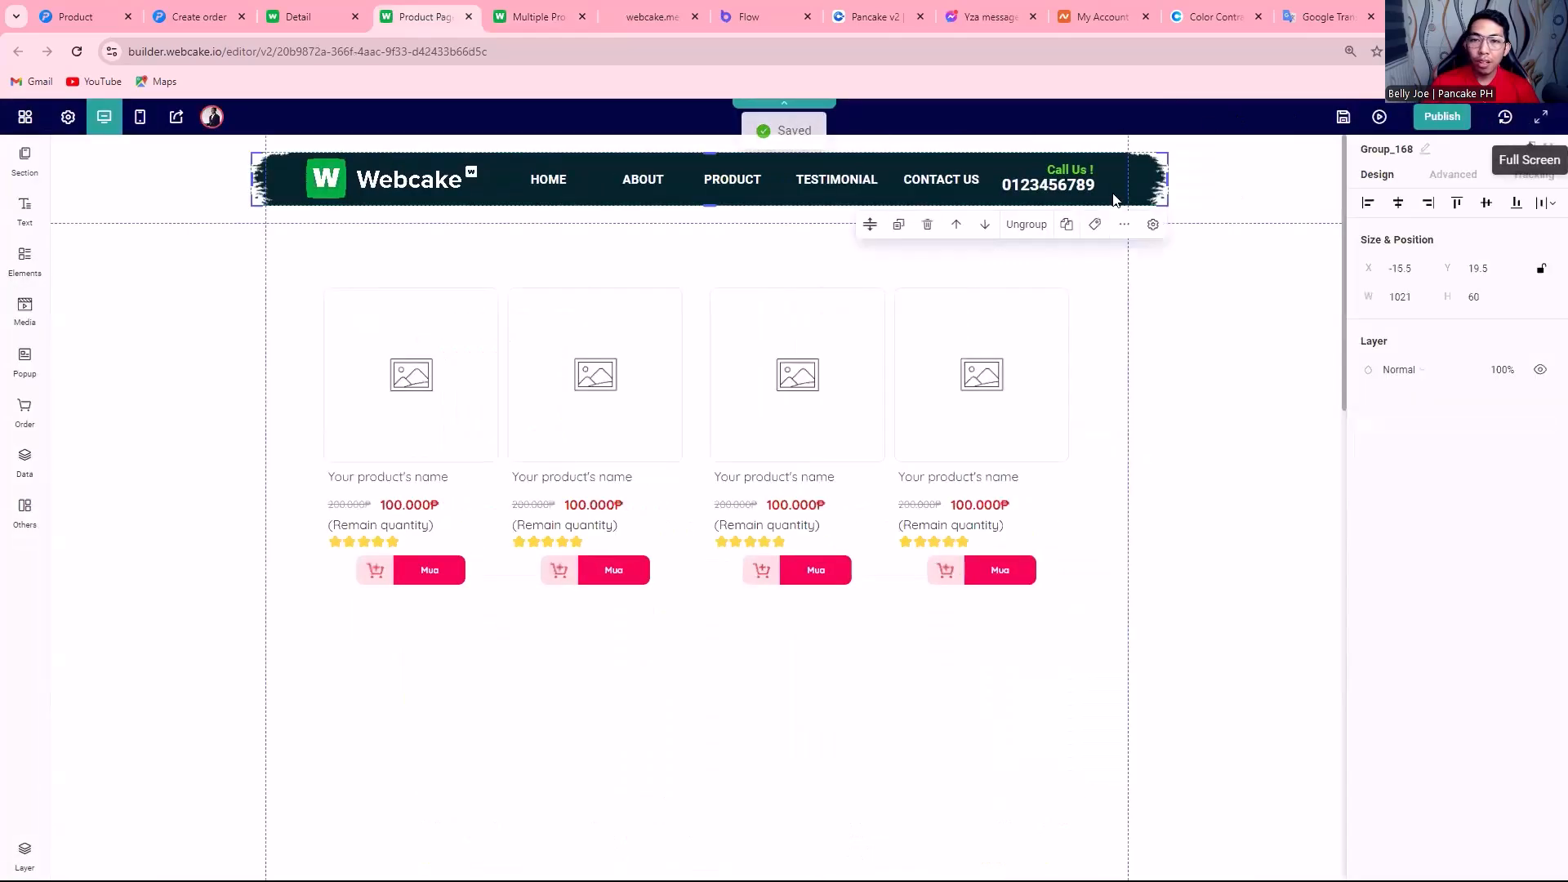
pyautogui.click(1443, 117)
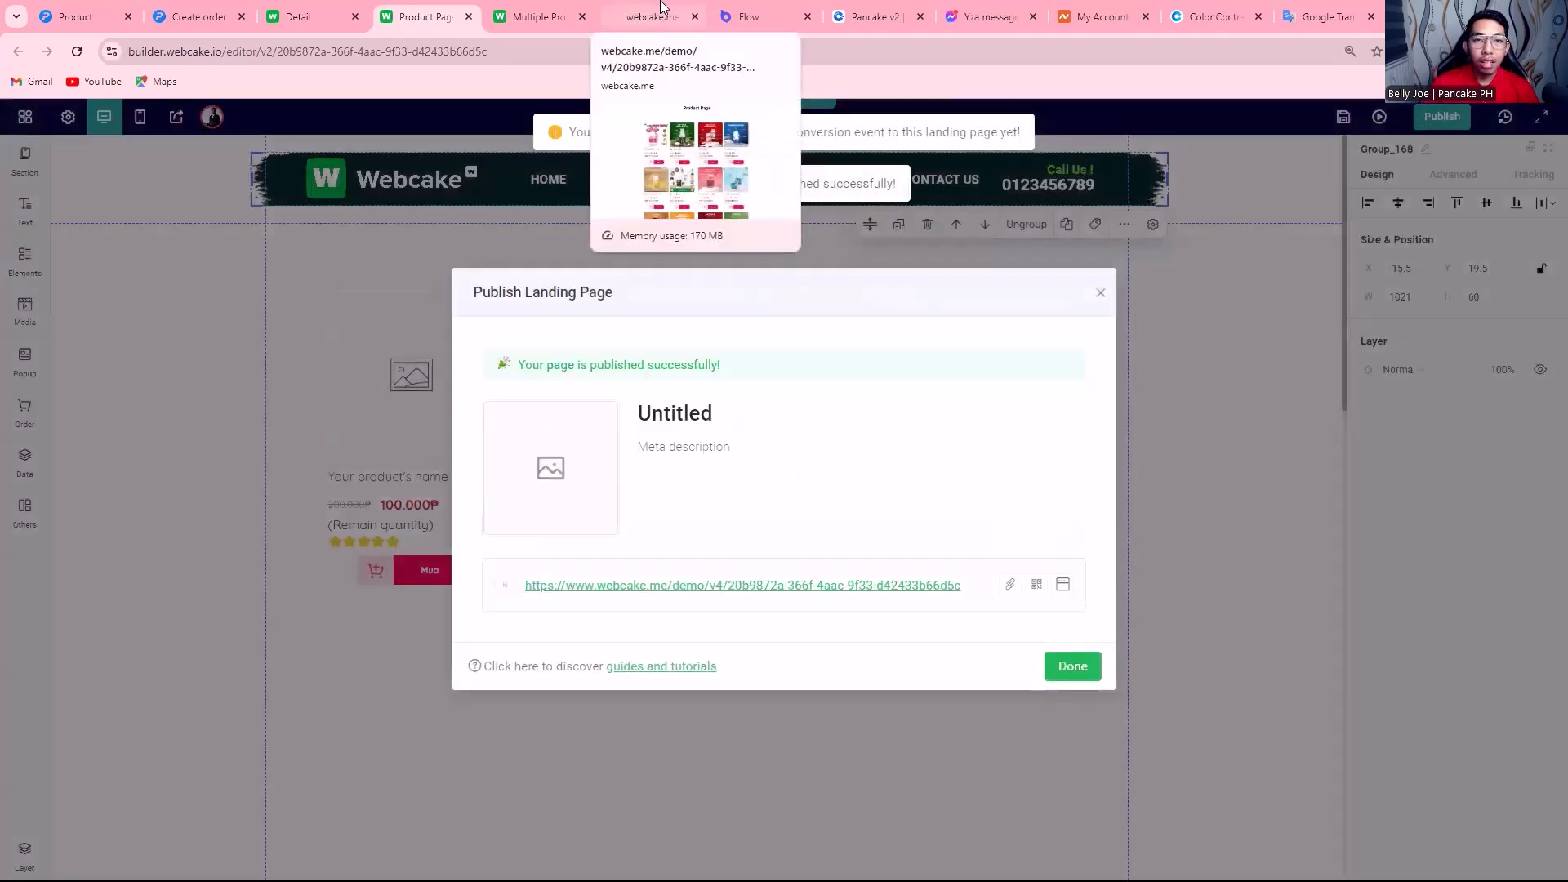
# On the live Product Page, test the HOME menu link, and from the homepage test the PRODUCT link.
pyautogui.click(660, 11)
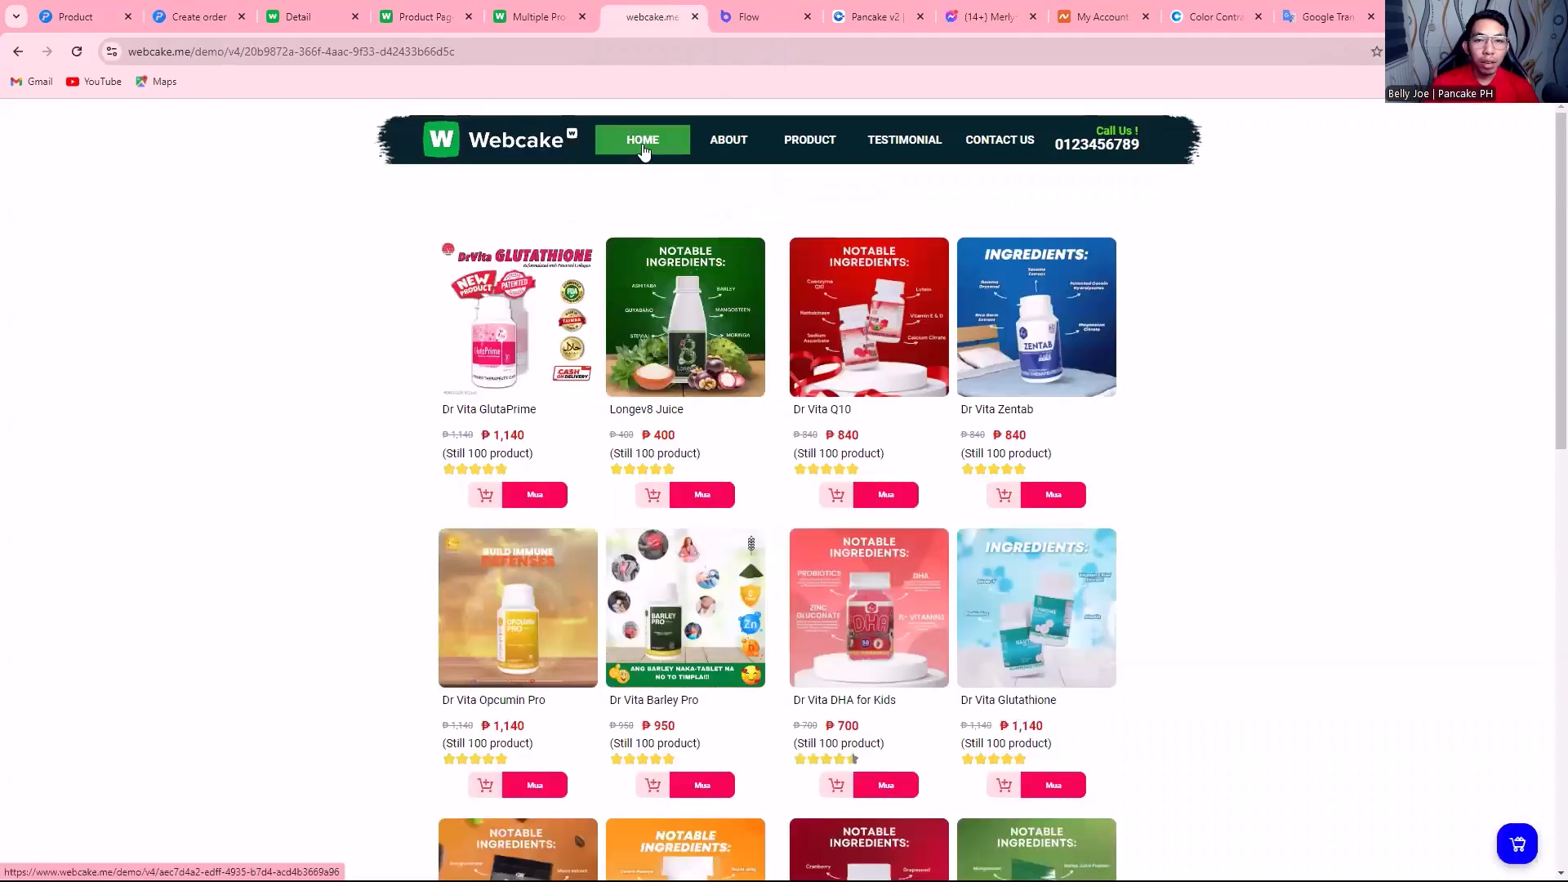
pyautogui.click(844, 359)
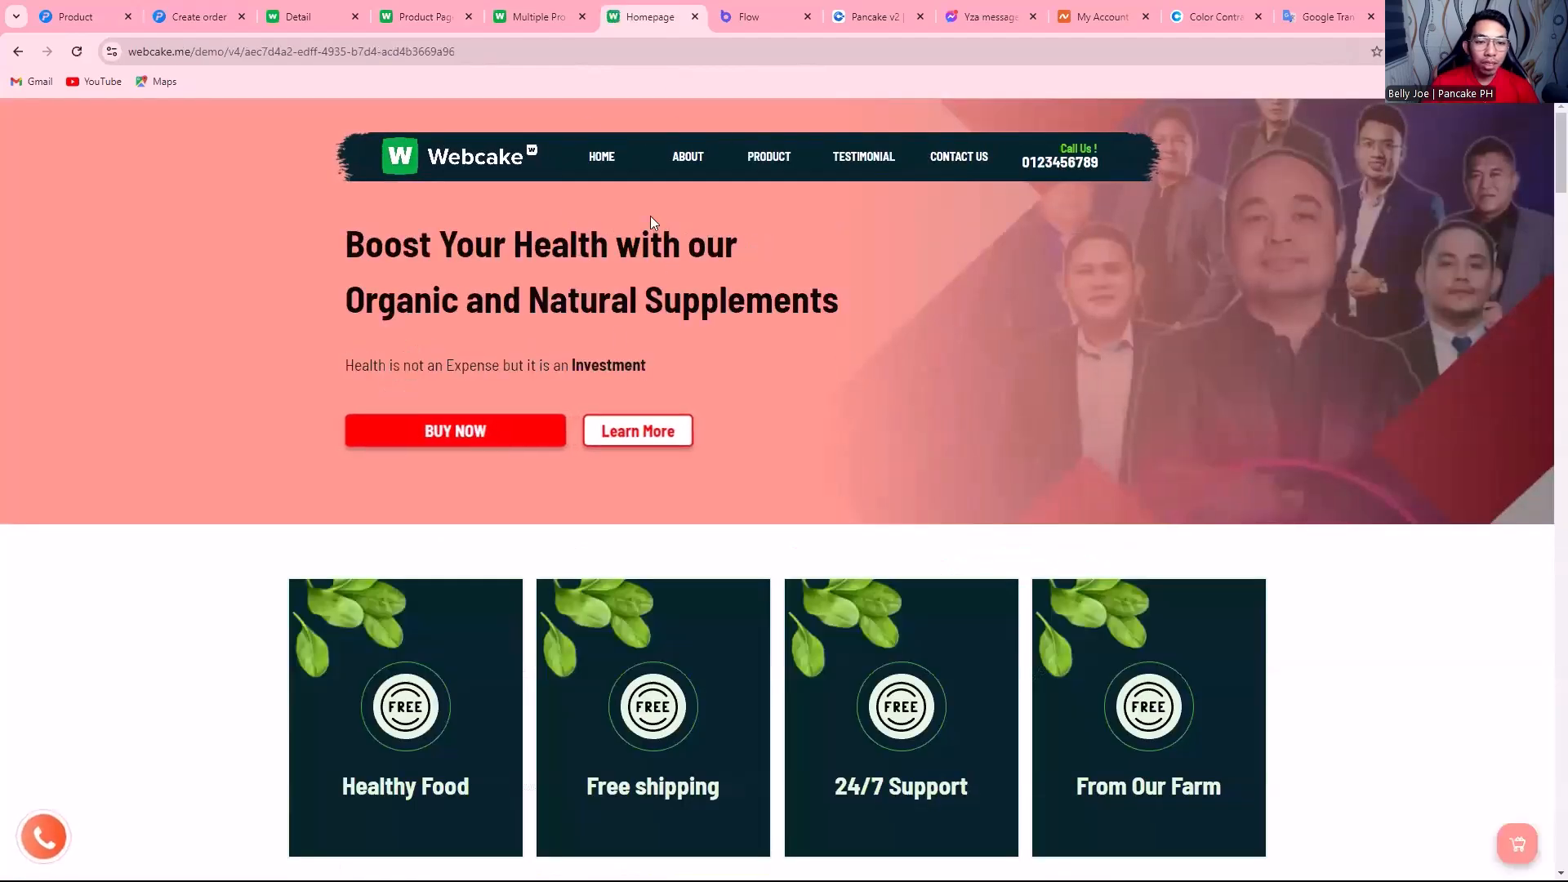
pyautogui.click(772, 159)
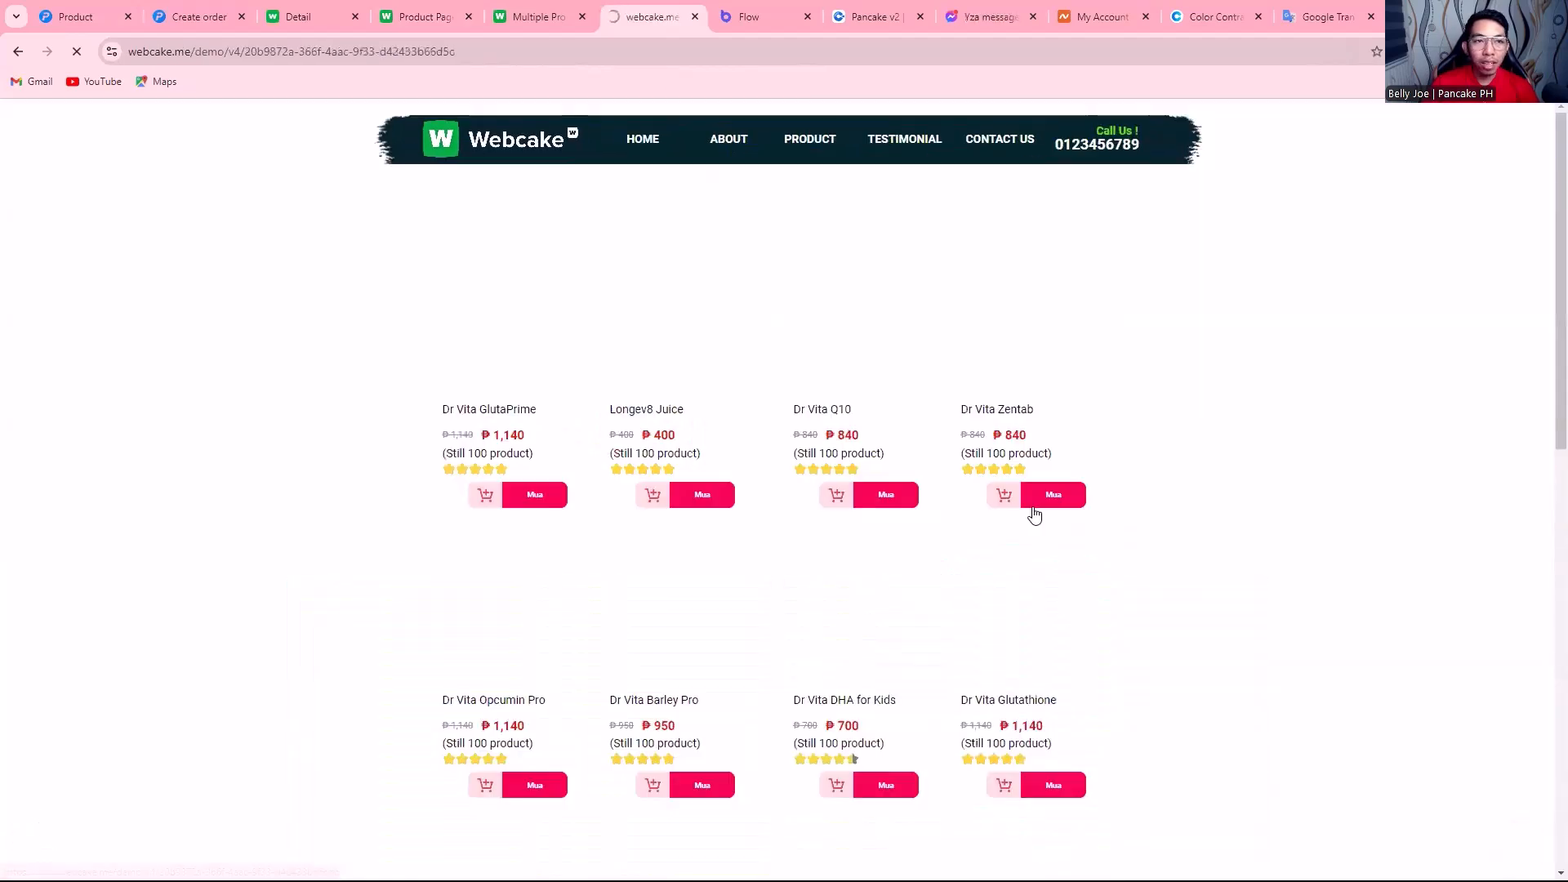